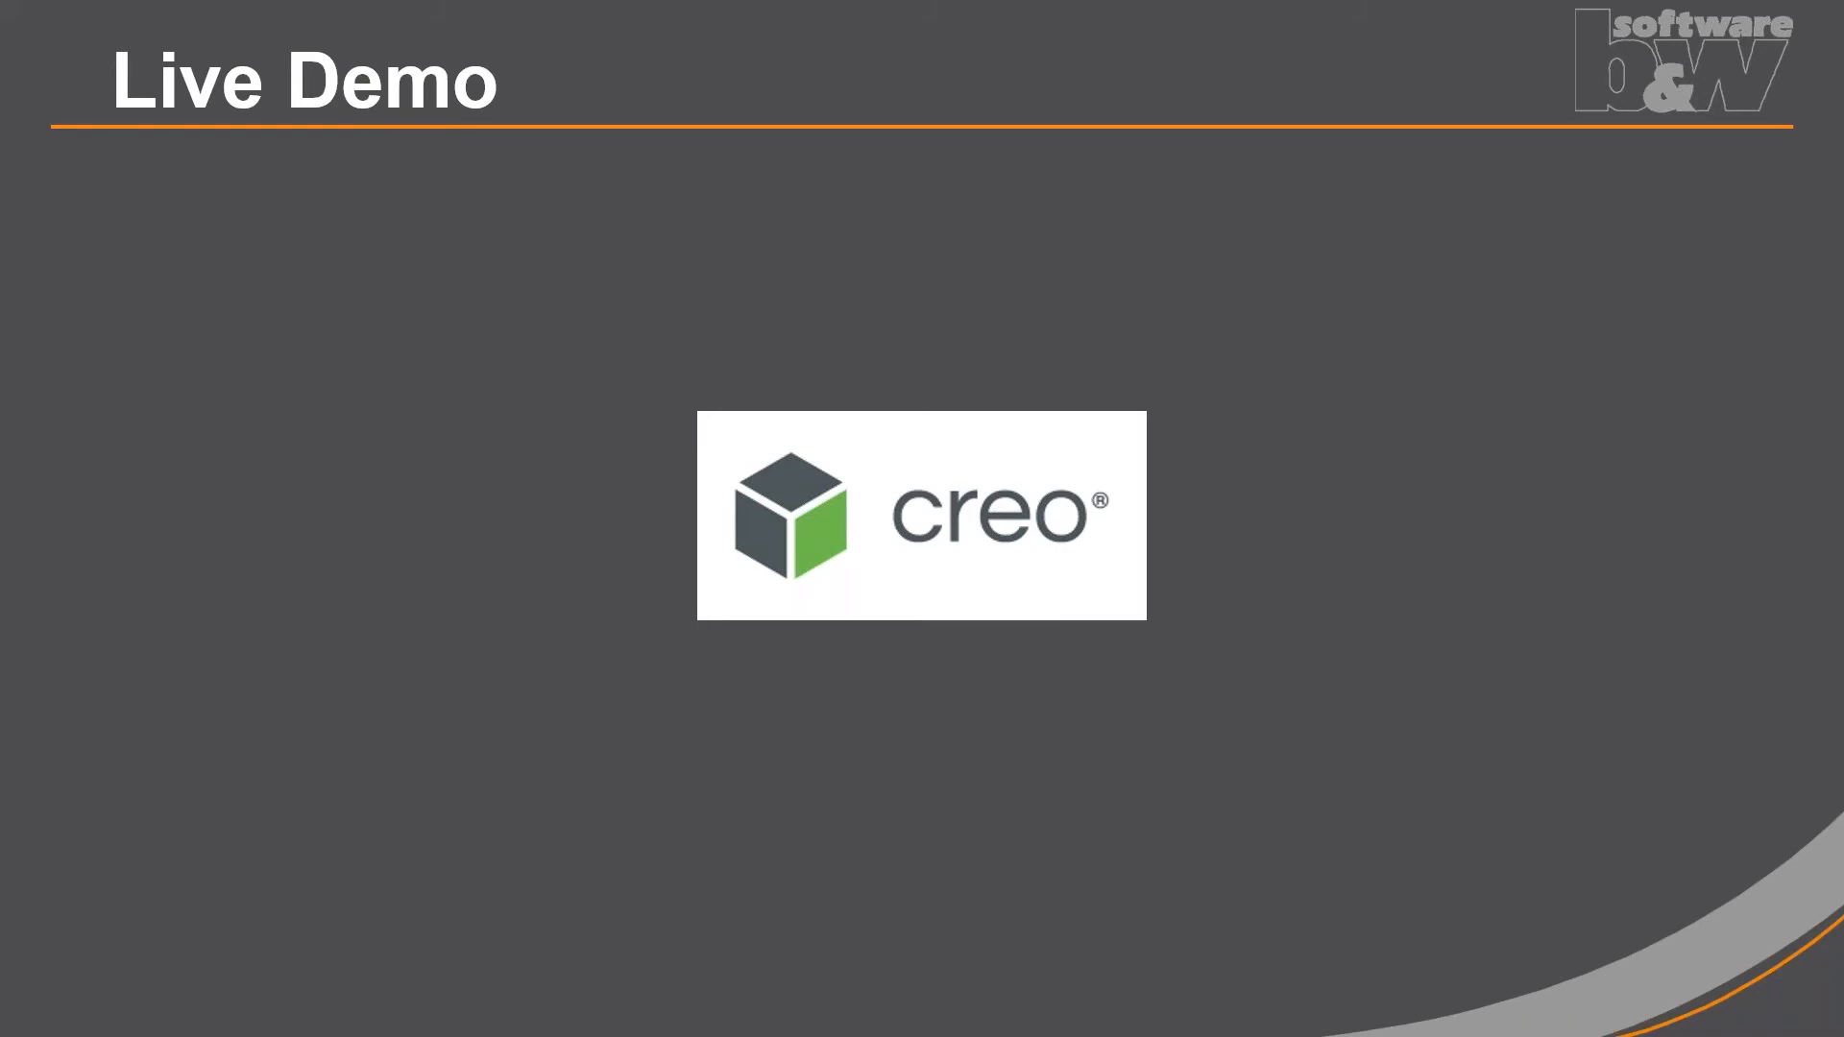
- Switch to Creo Parametric and open the part san_demo_dep_rd_plastic.prt from the Webinar_SAN folder
key(alt+Tab)
key(alt+Tab)
key(alt+Tab)
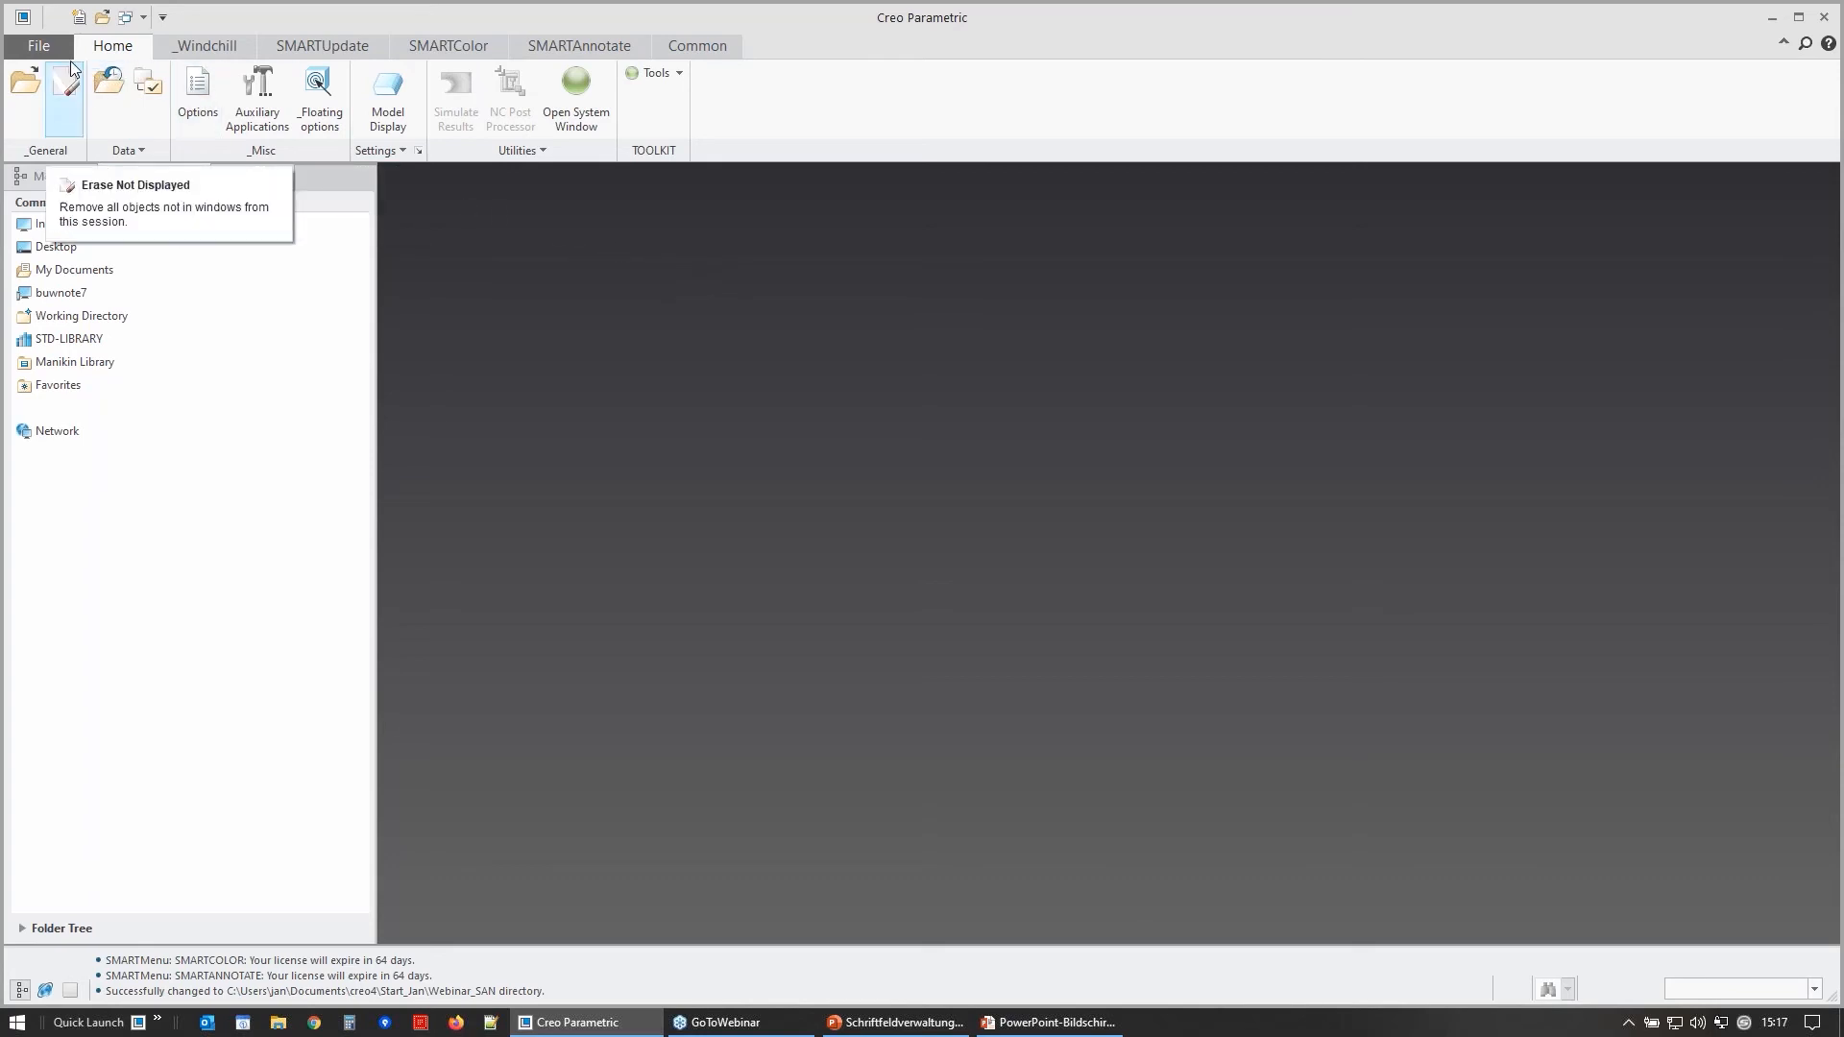
click(26, 84)
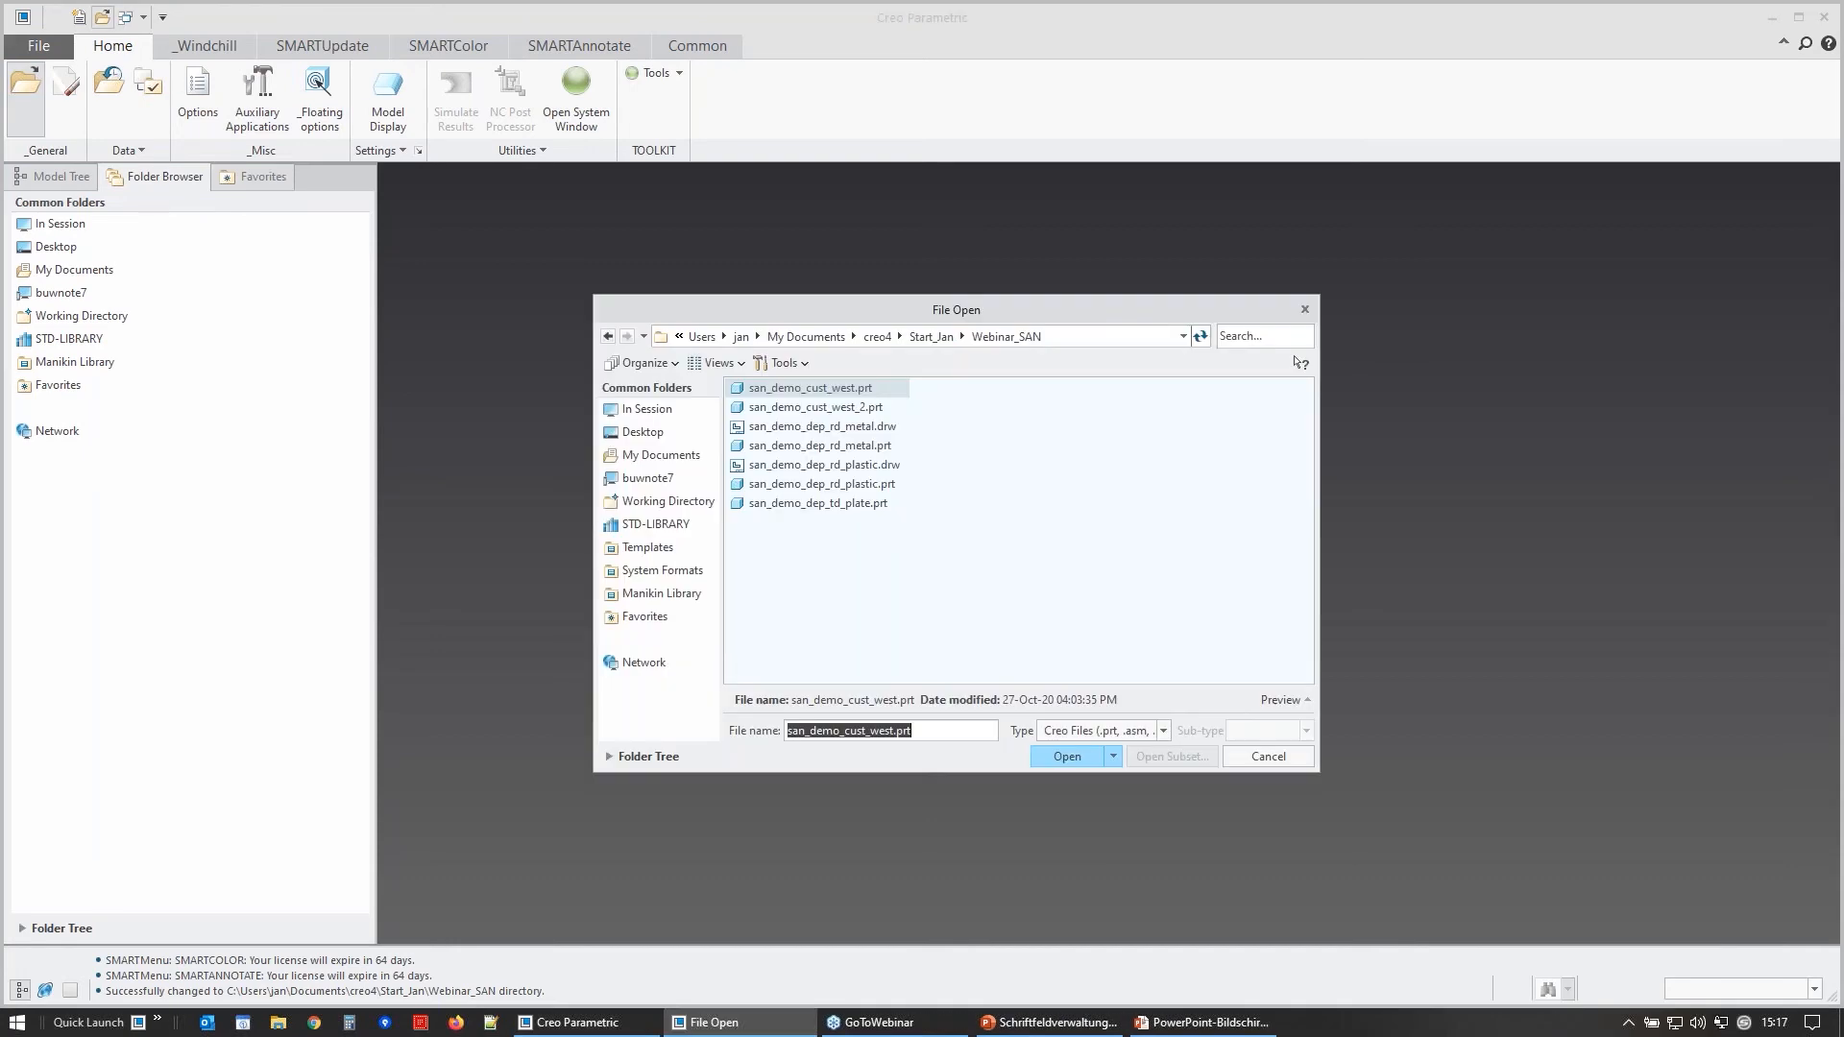
click(882, 485)
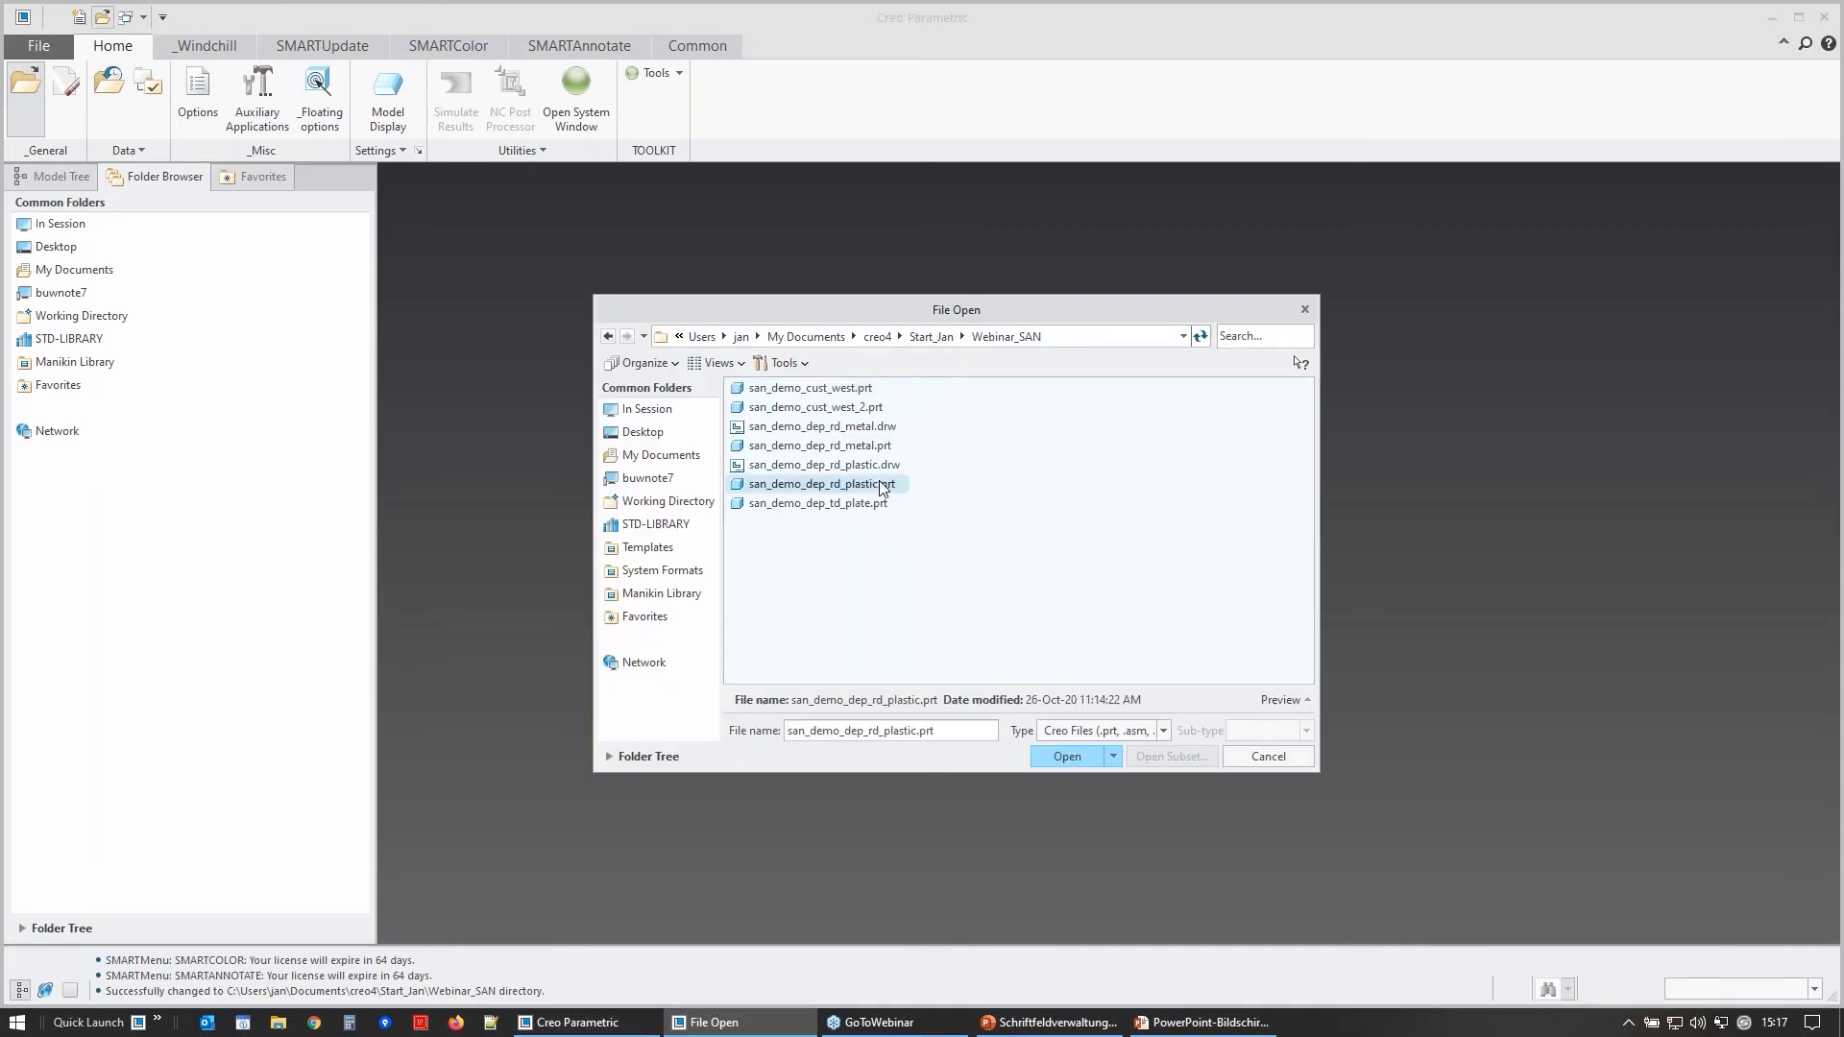
click(1076, 758)
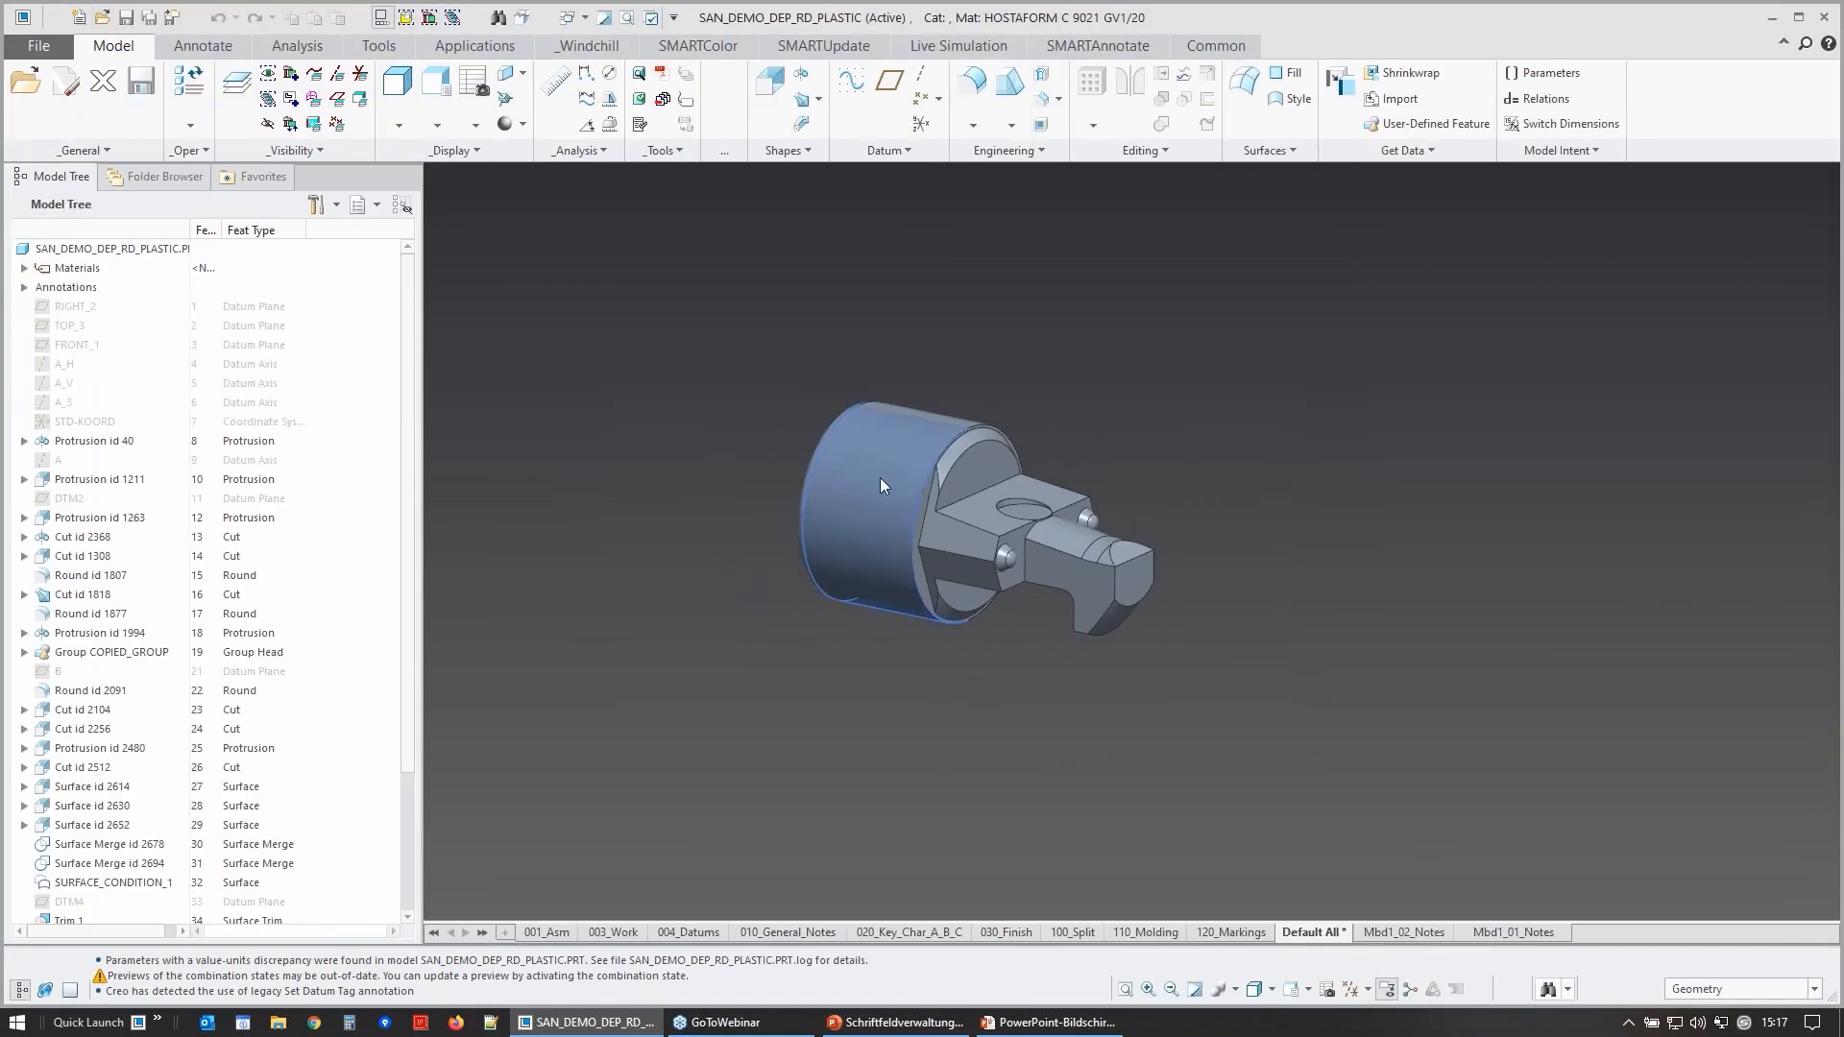
scroll(880, 486, up, 2)
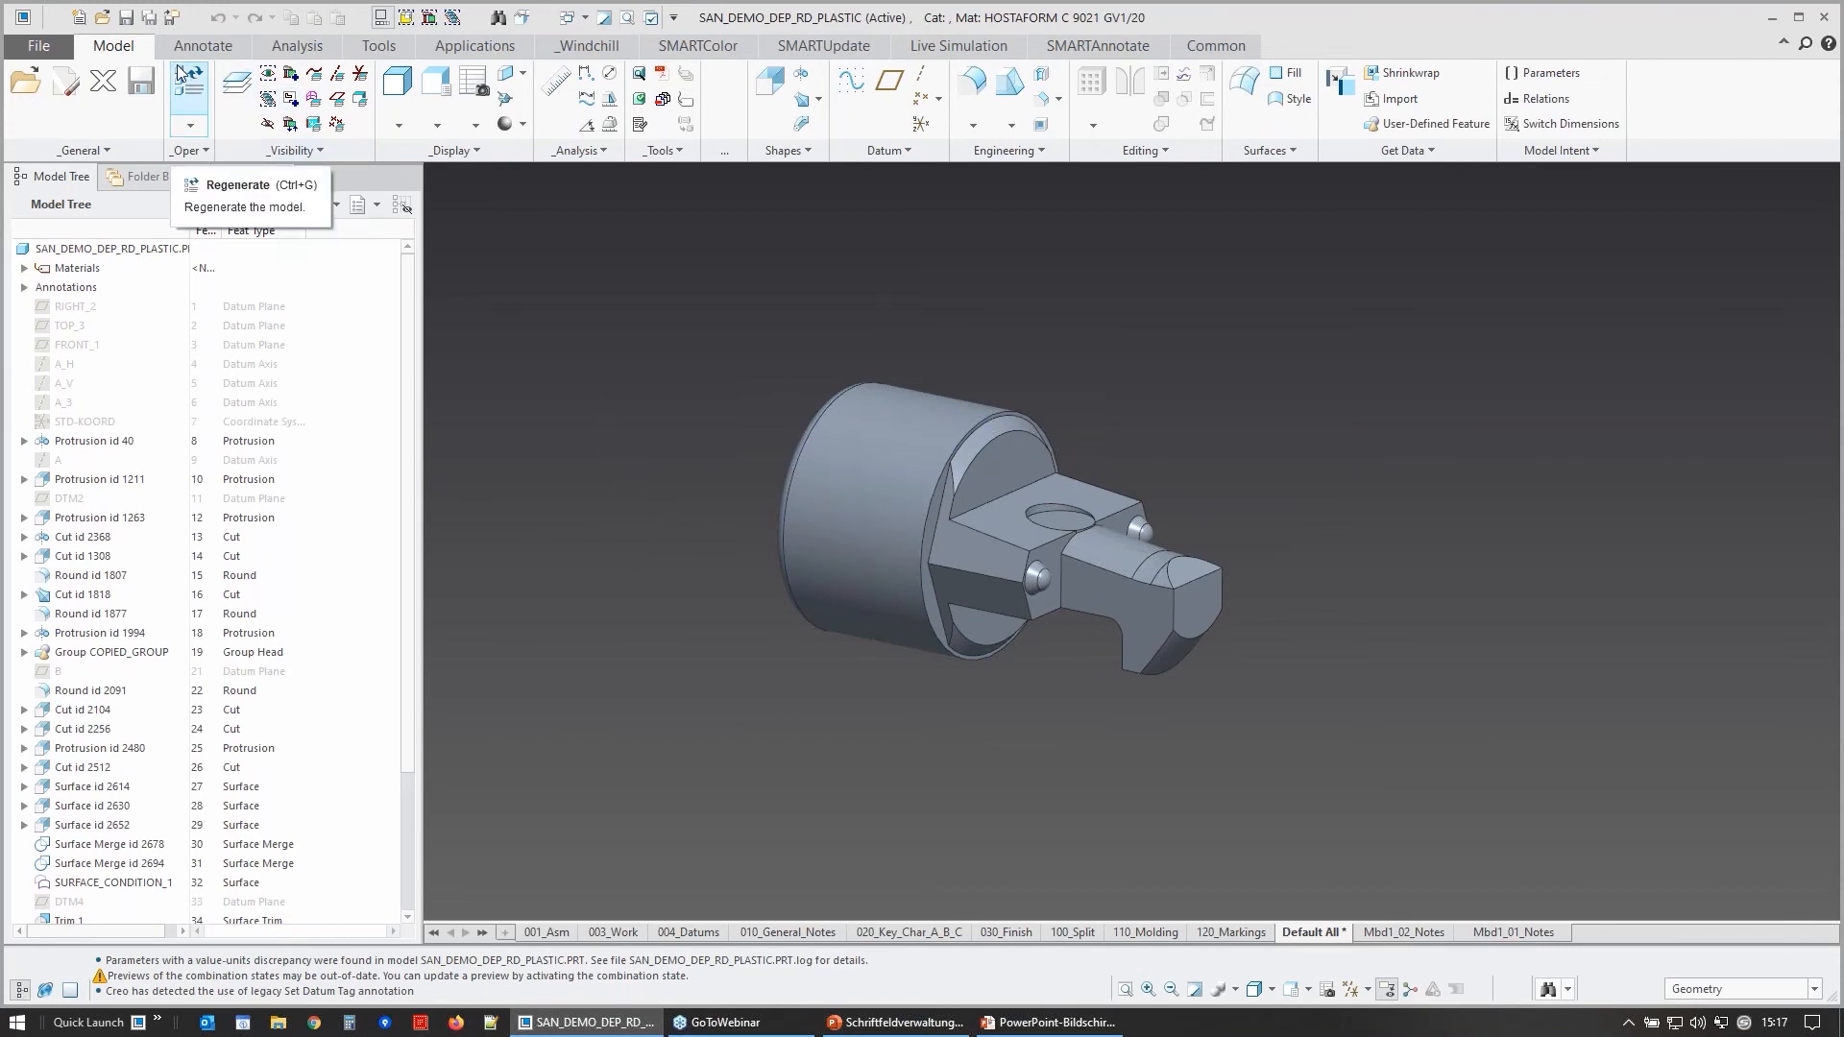
- Create a new empty landscape drawing in size C with the plastic part as its default model
click(61, 43)
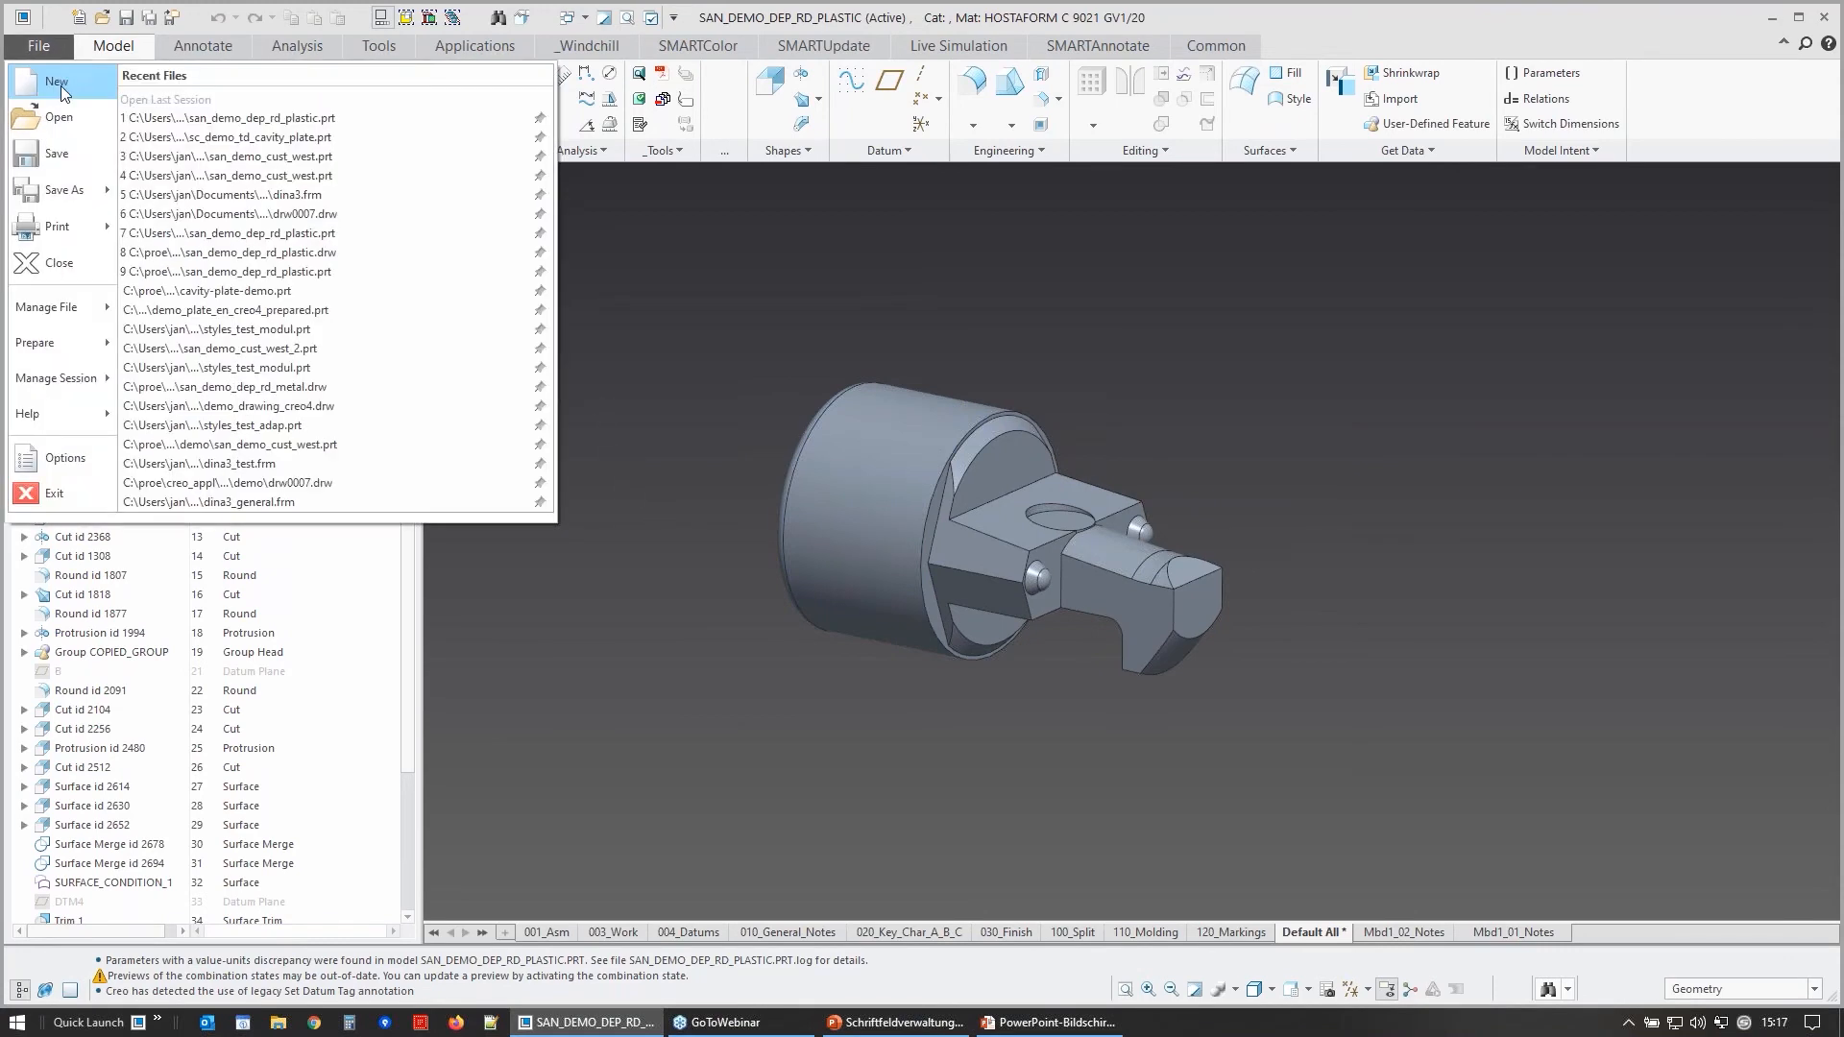
click(61, 89)
click(822, 500)
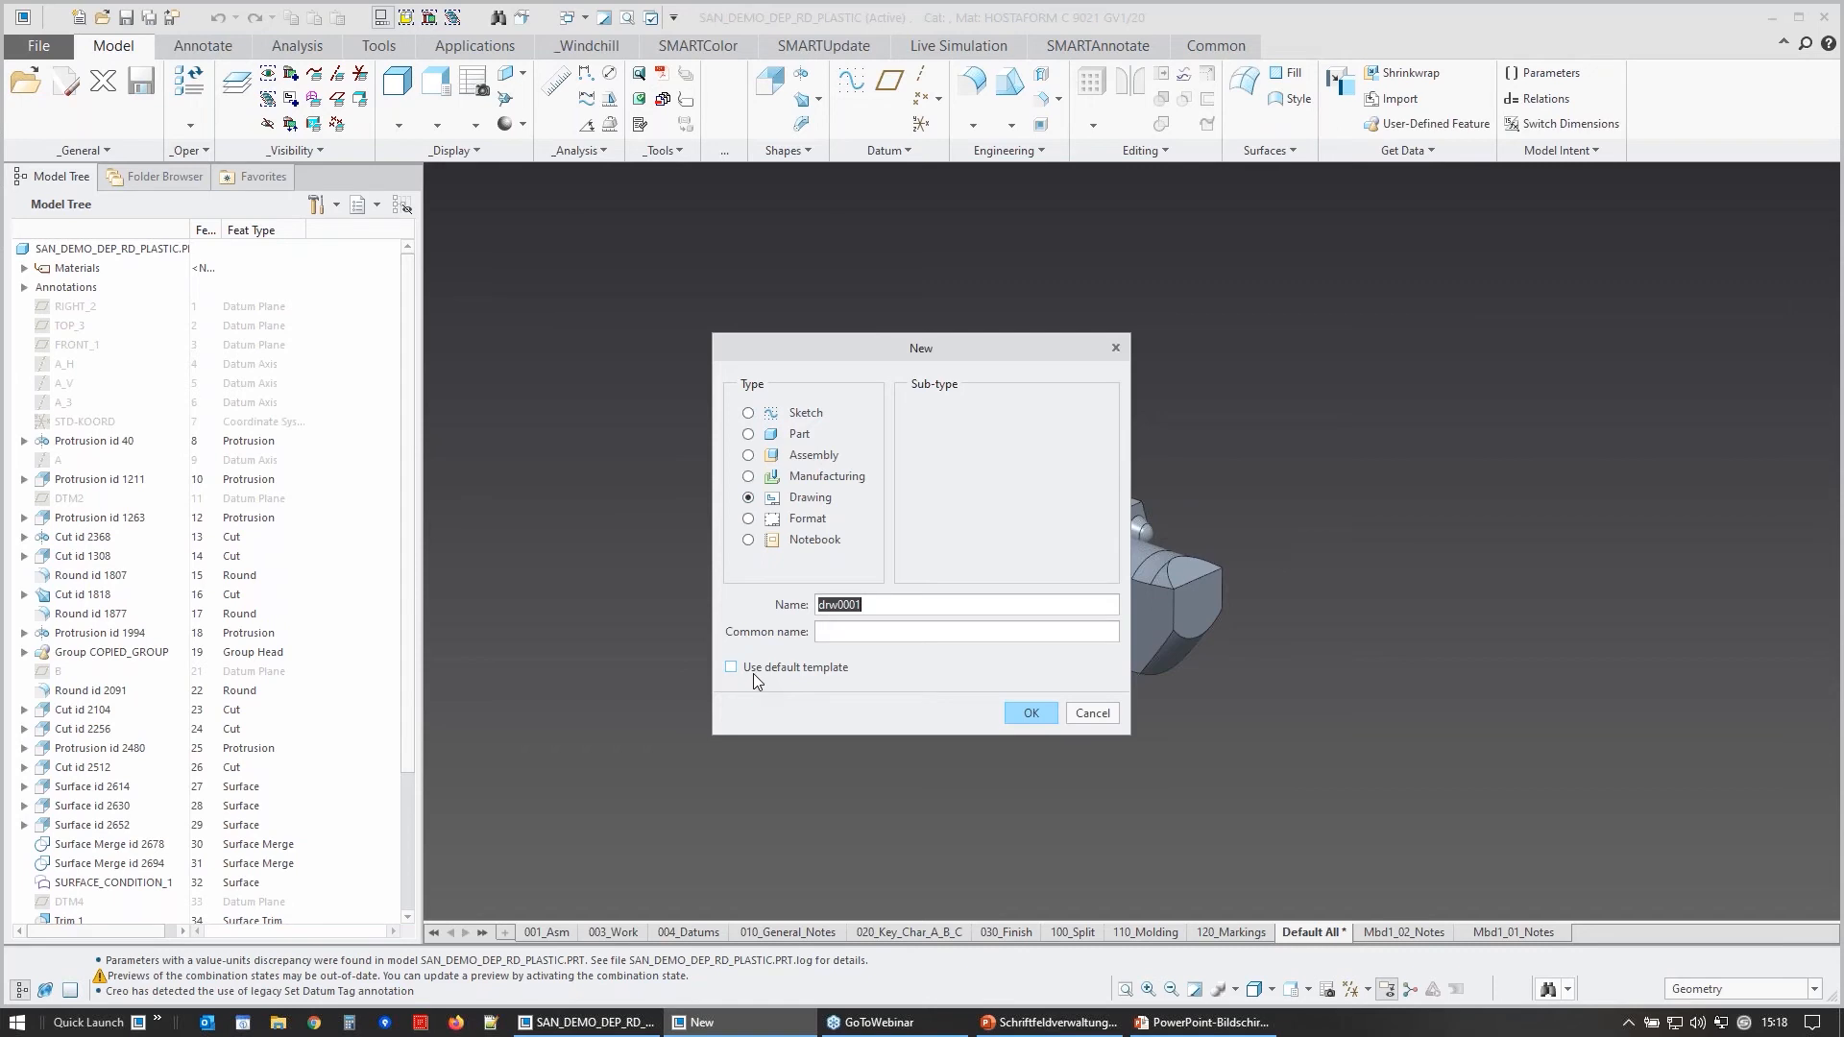
click(1028, 713)
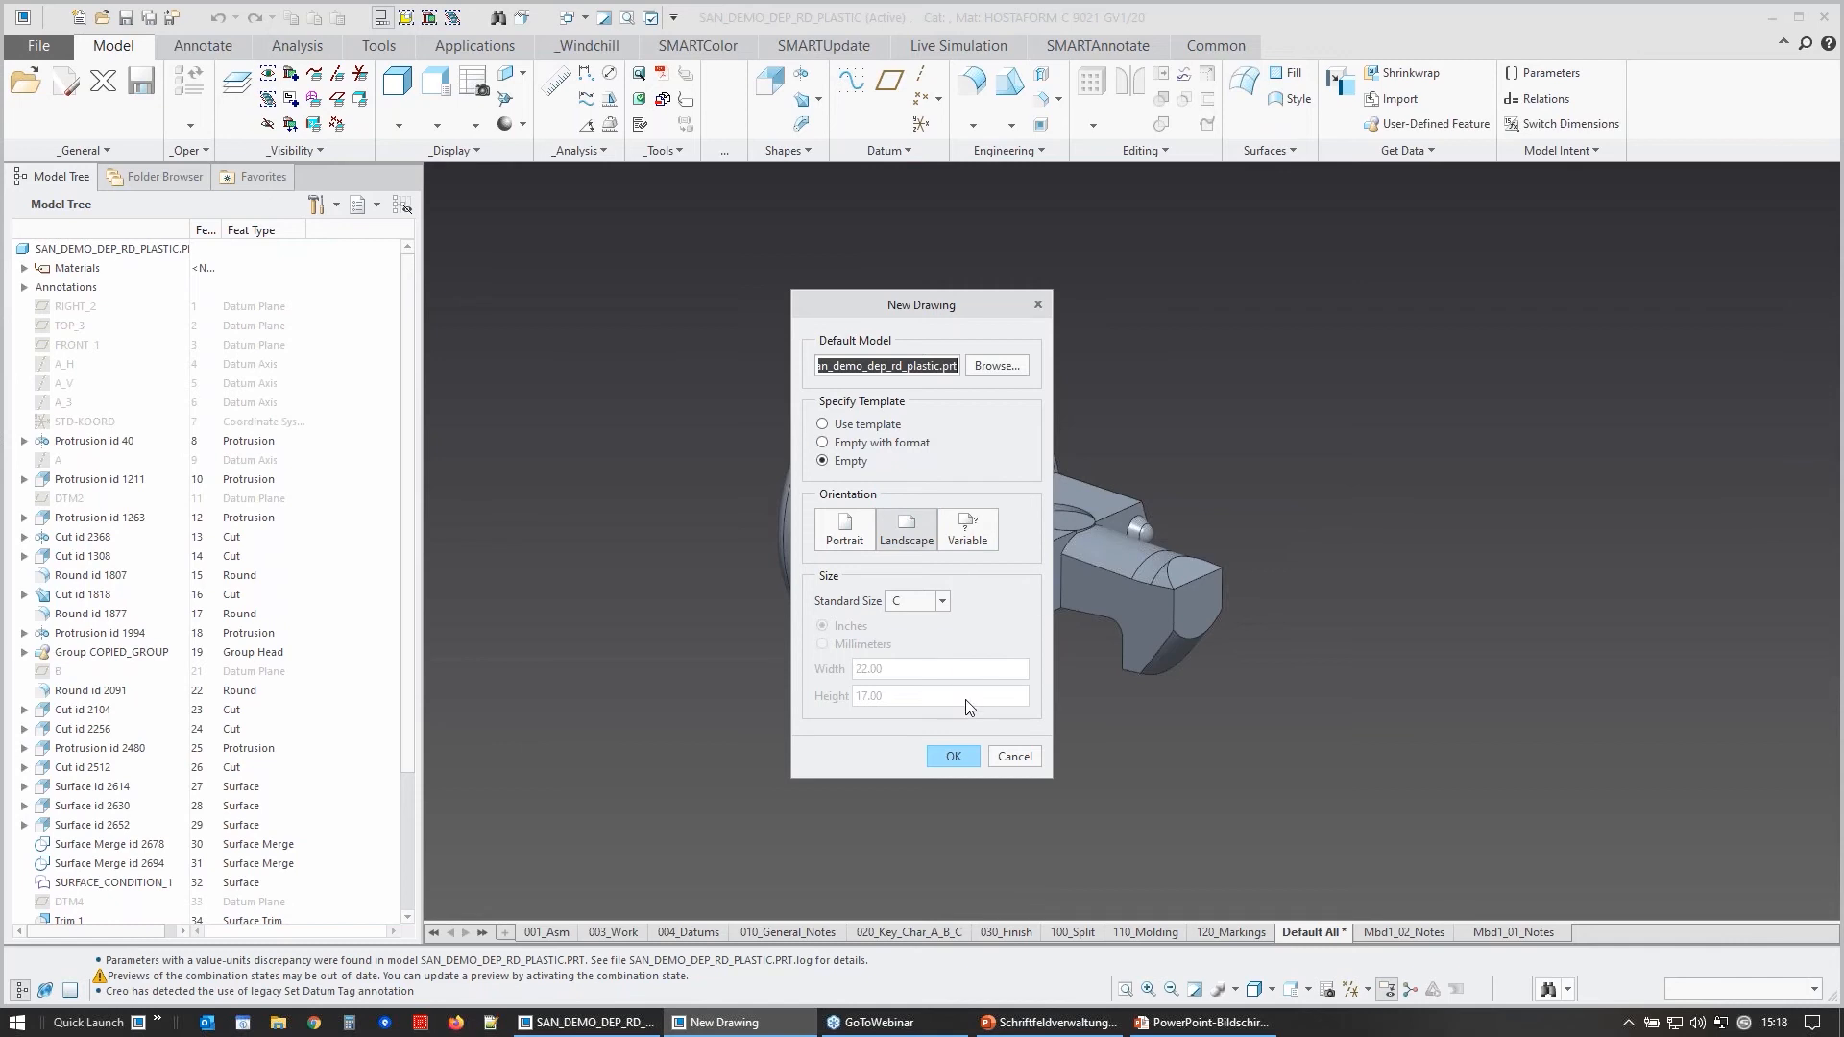
click(954, 757)
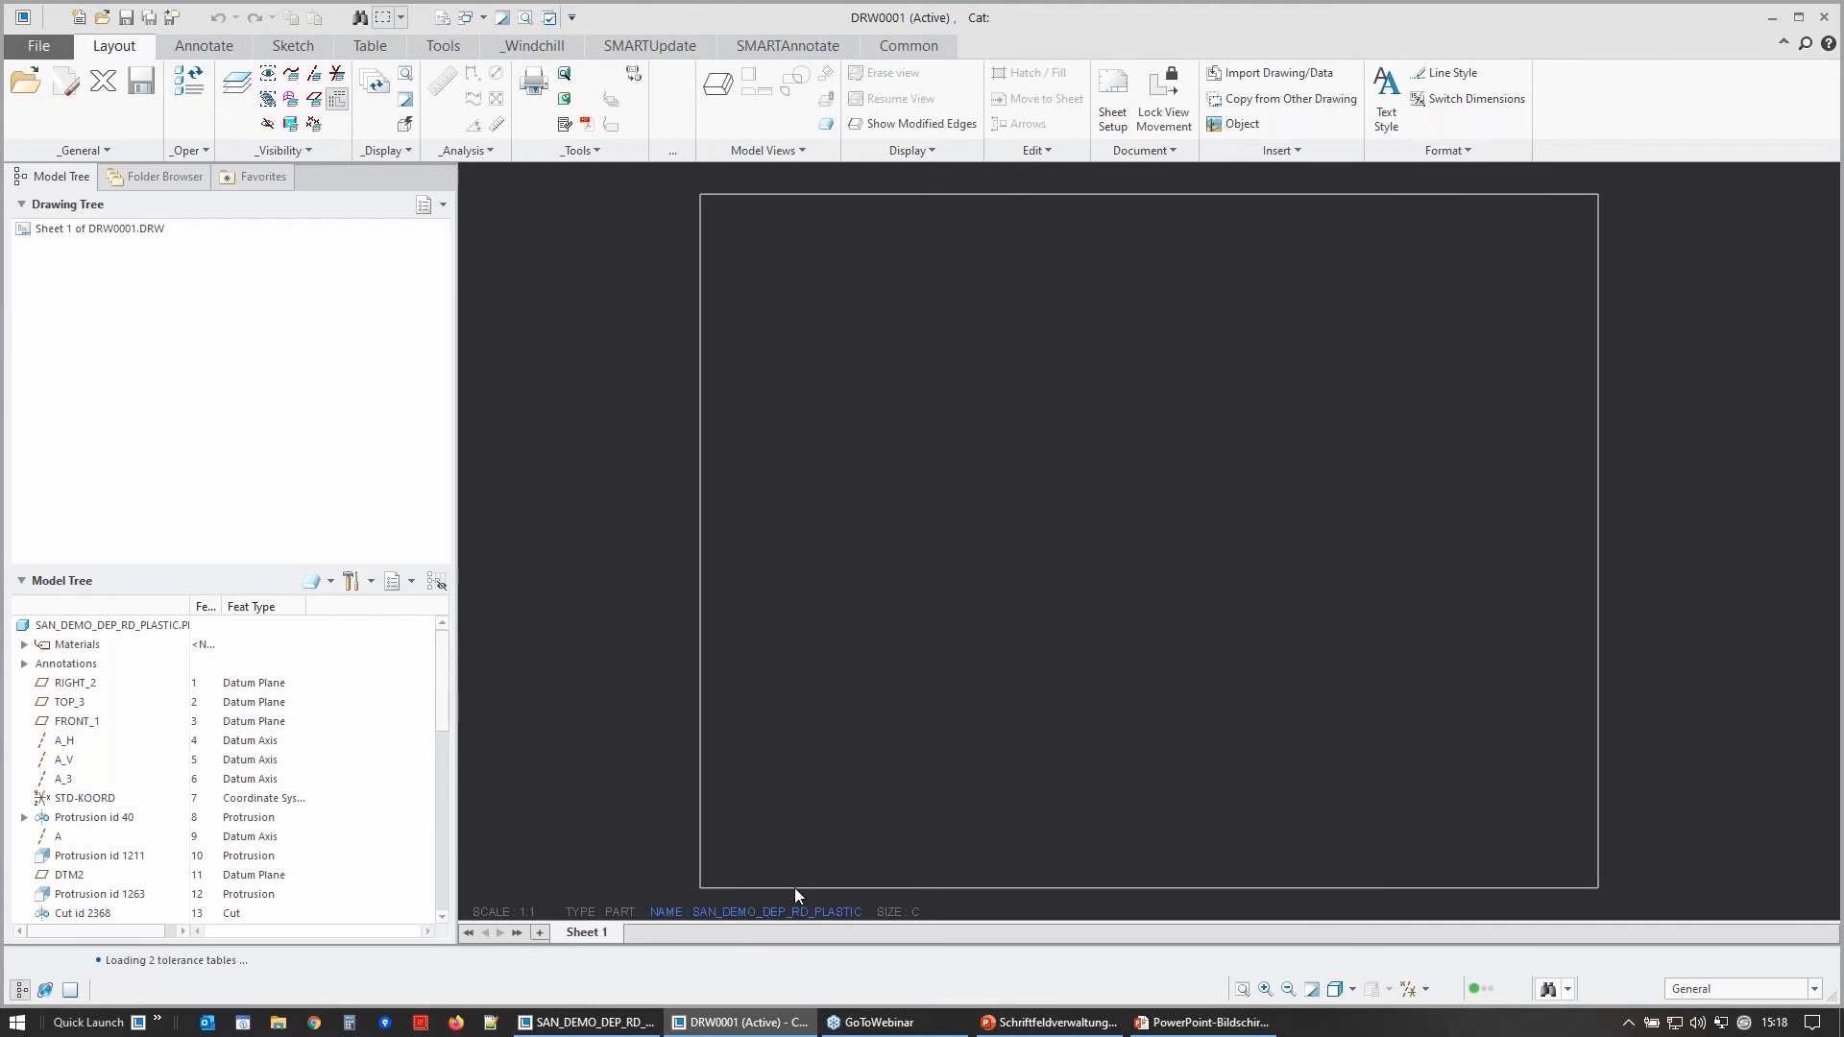
- Use SMARTAnnotate to give Sheet 1 size A2 and the RD_Default format, and place it on the drawing
click(787, 45)
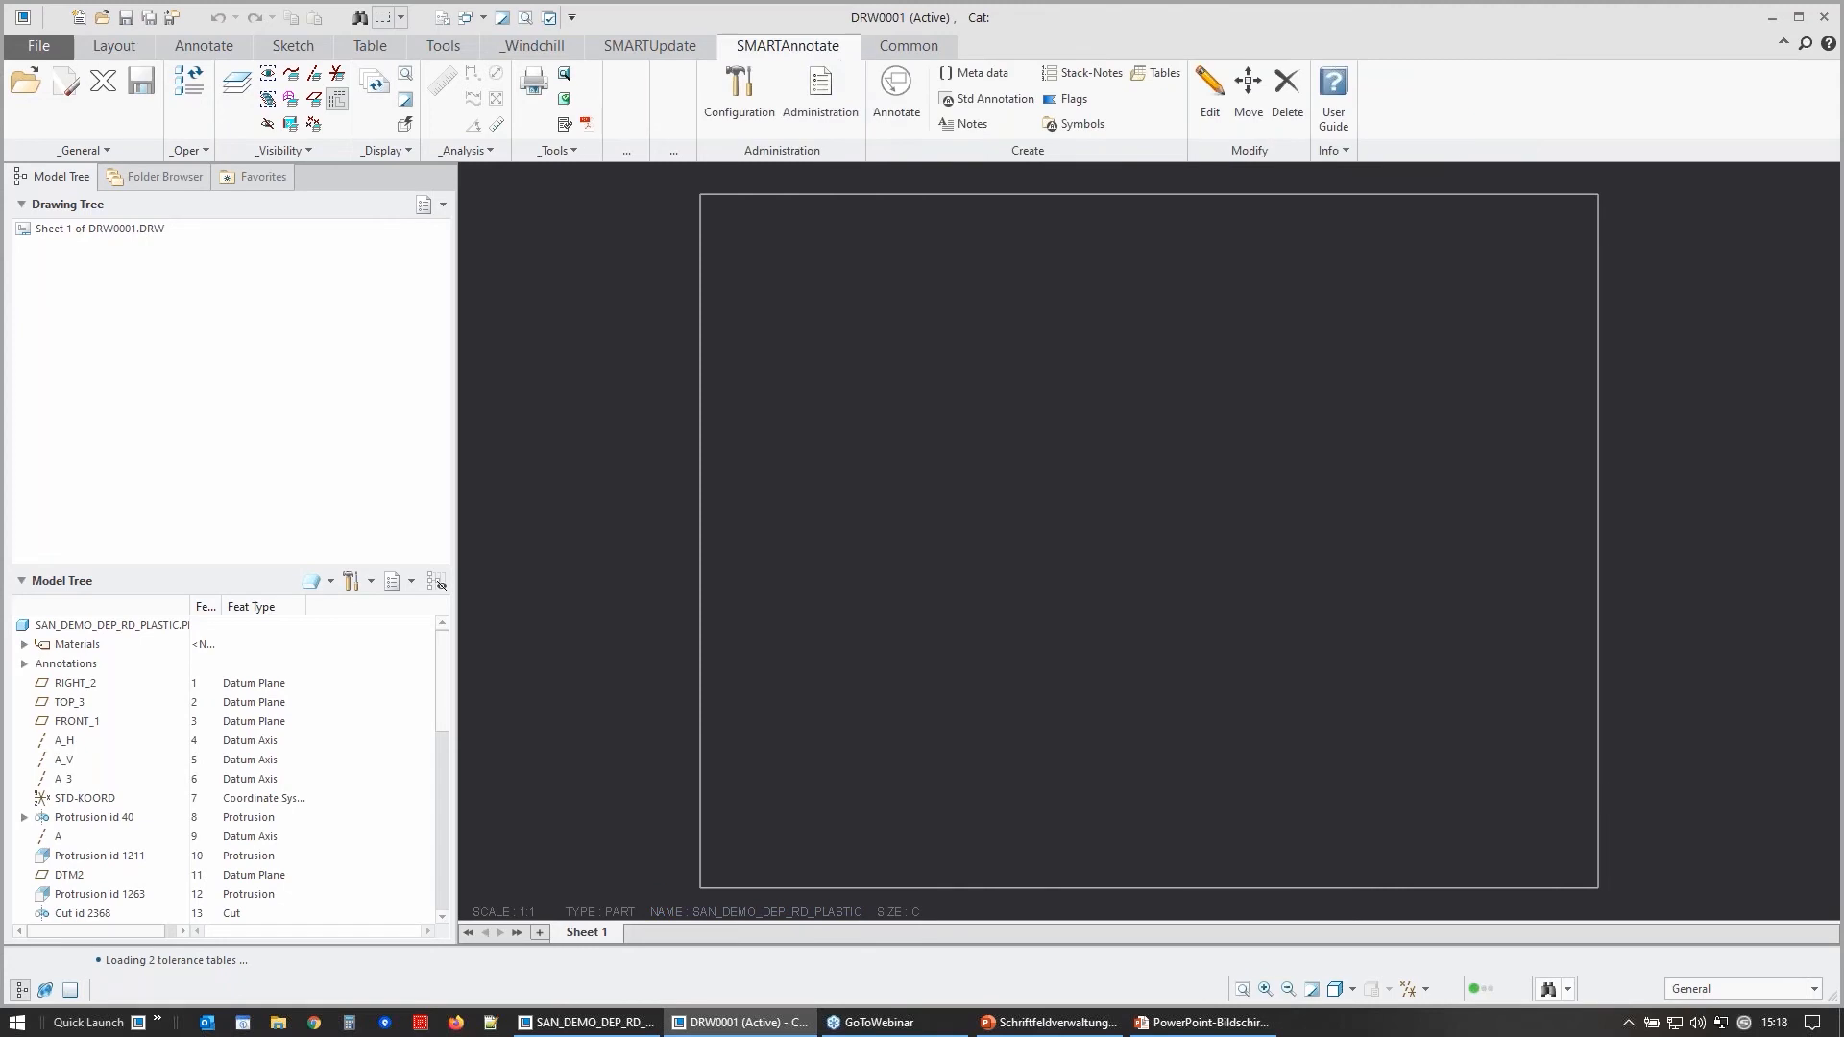
click(891, 113)
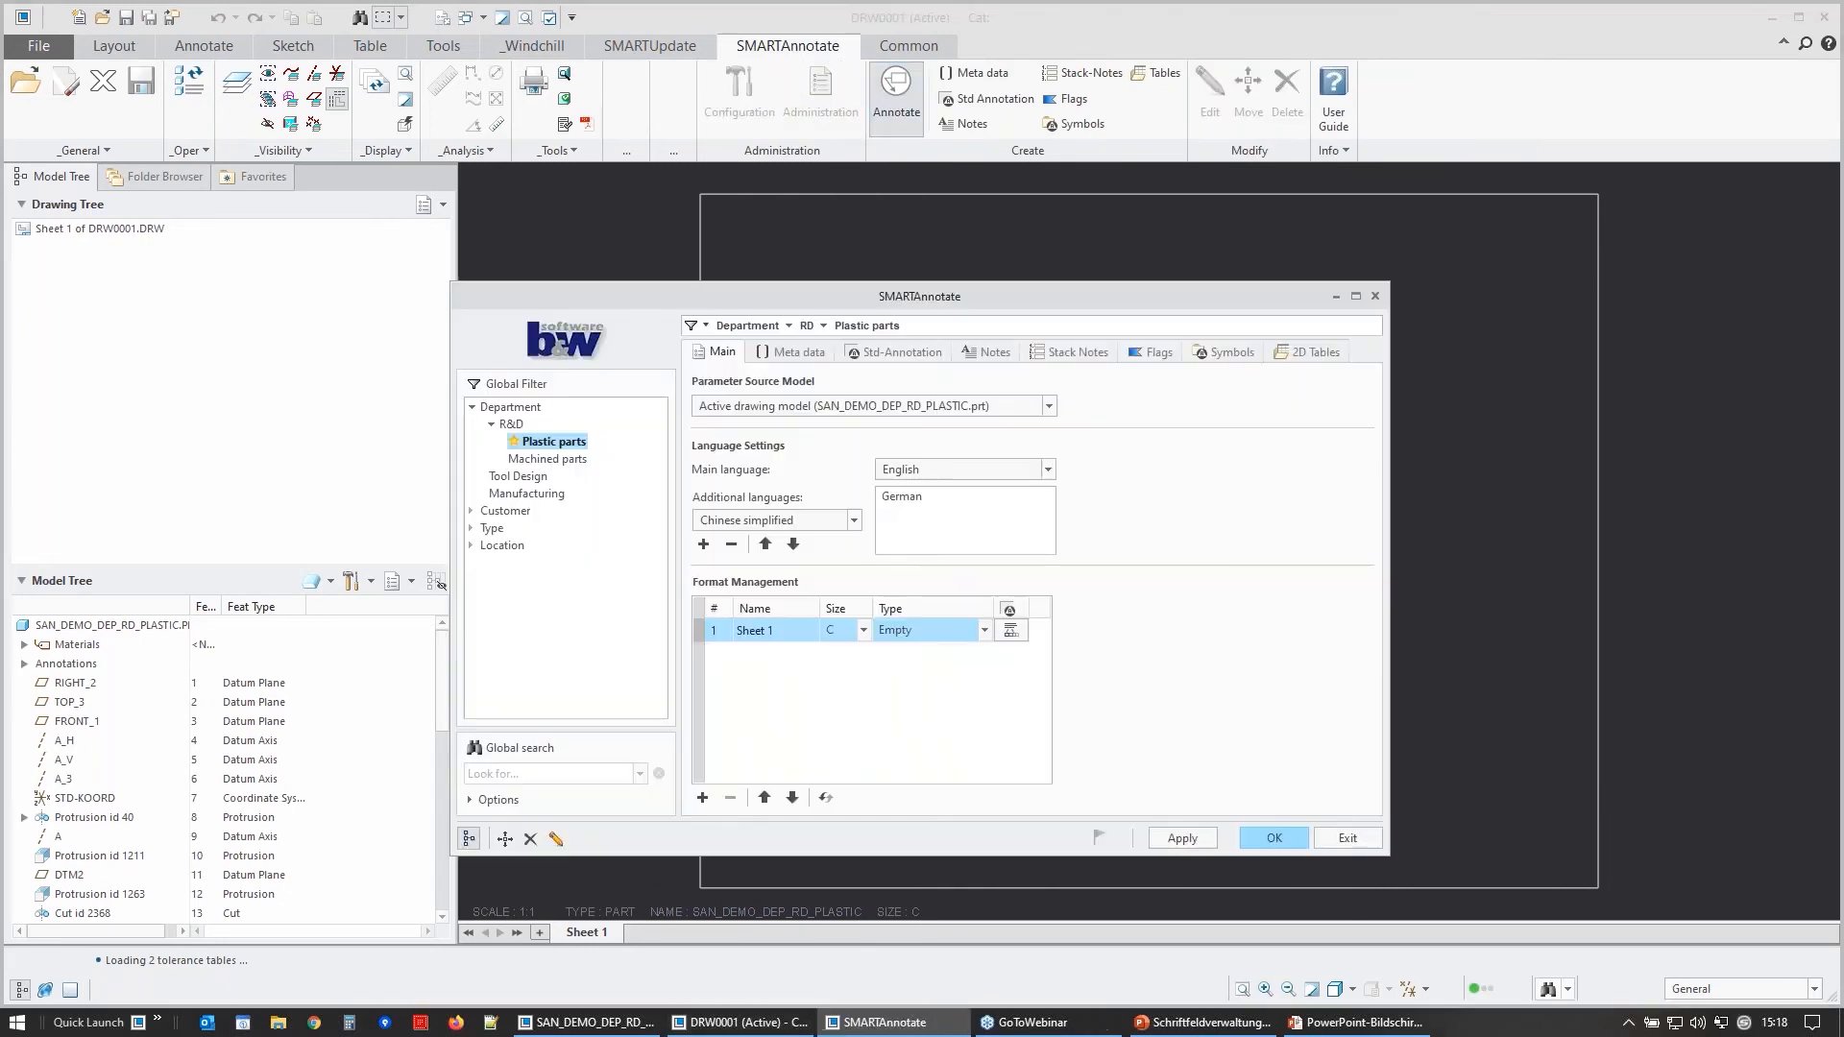
drag(718, 291, 284, 154)
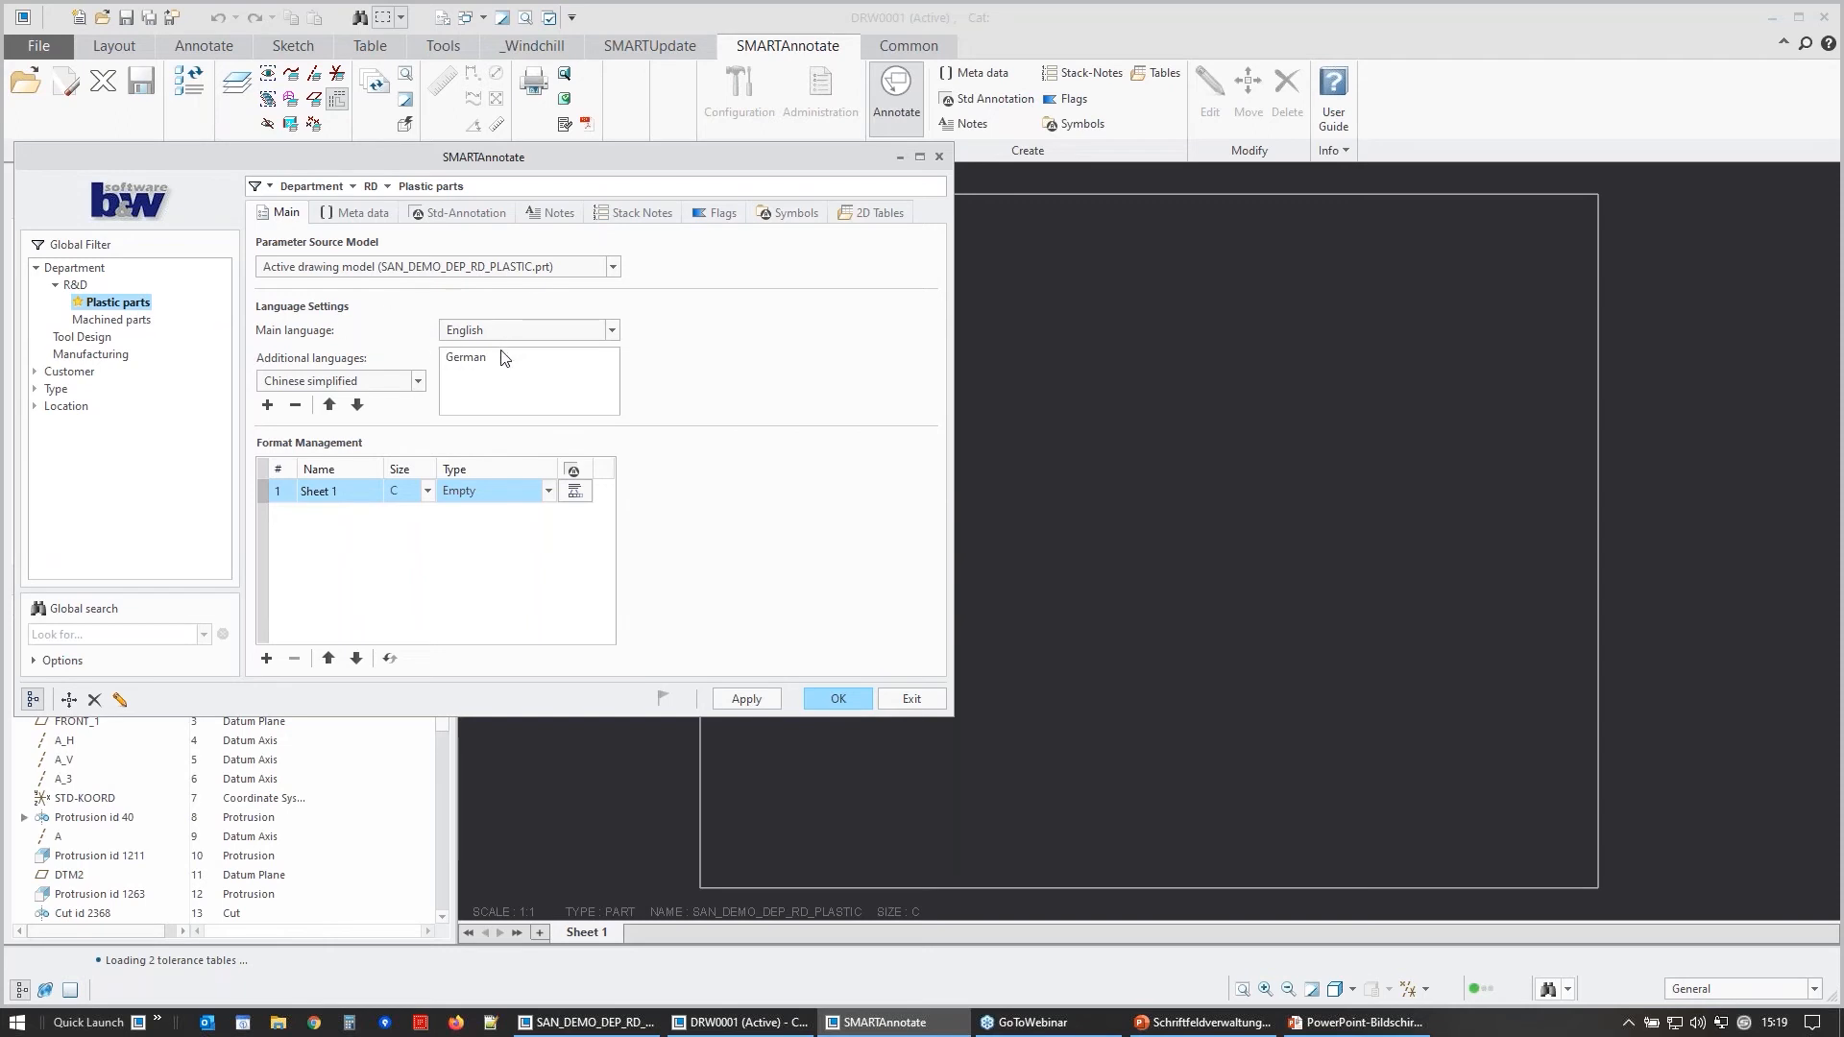
click(427, 491)
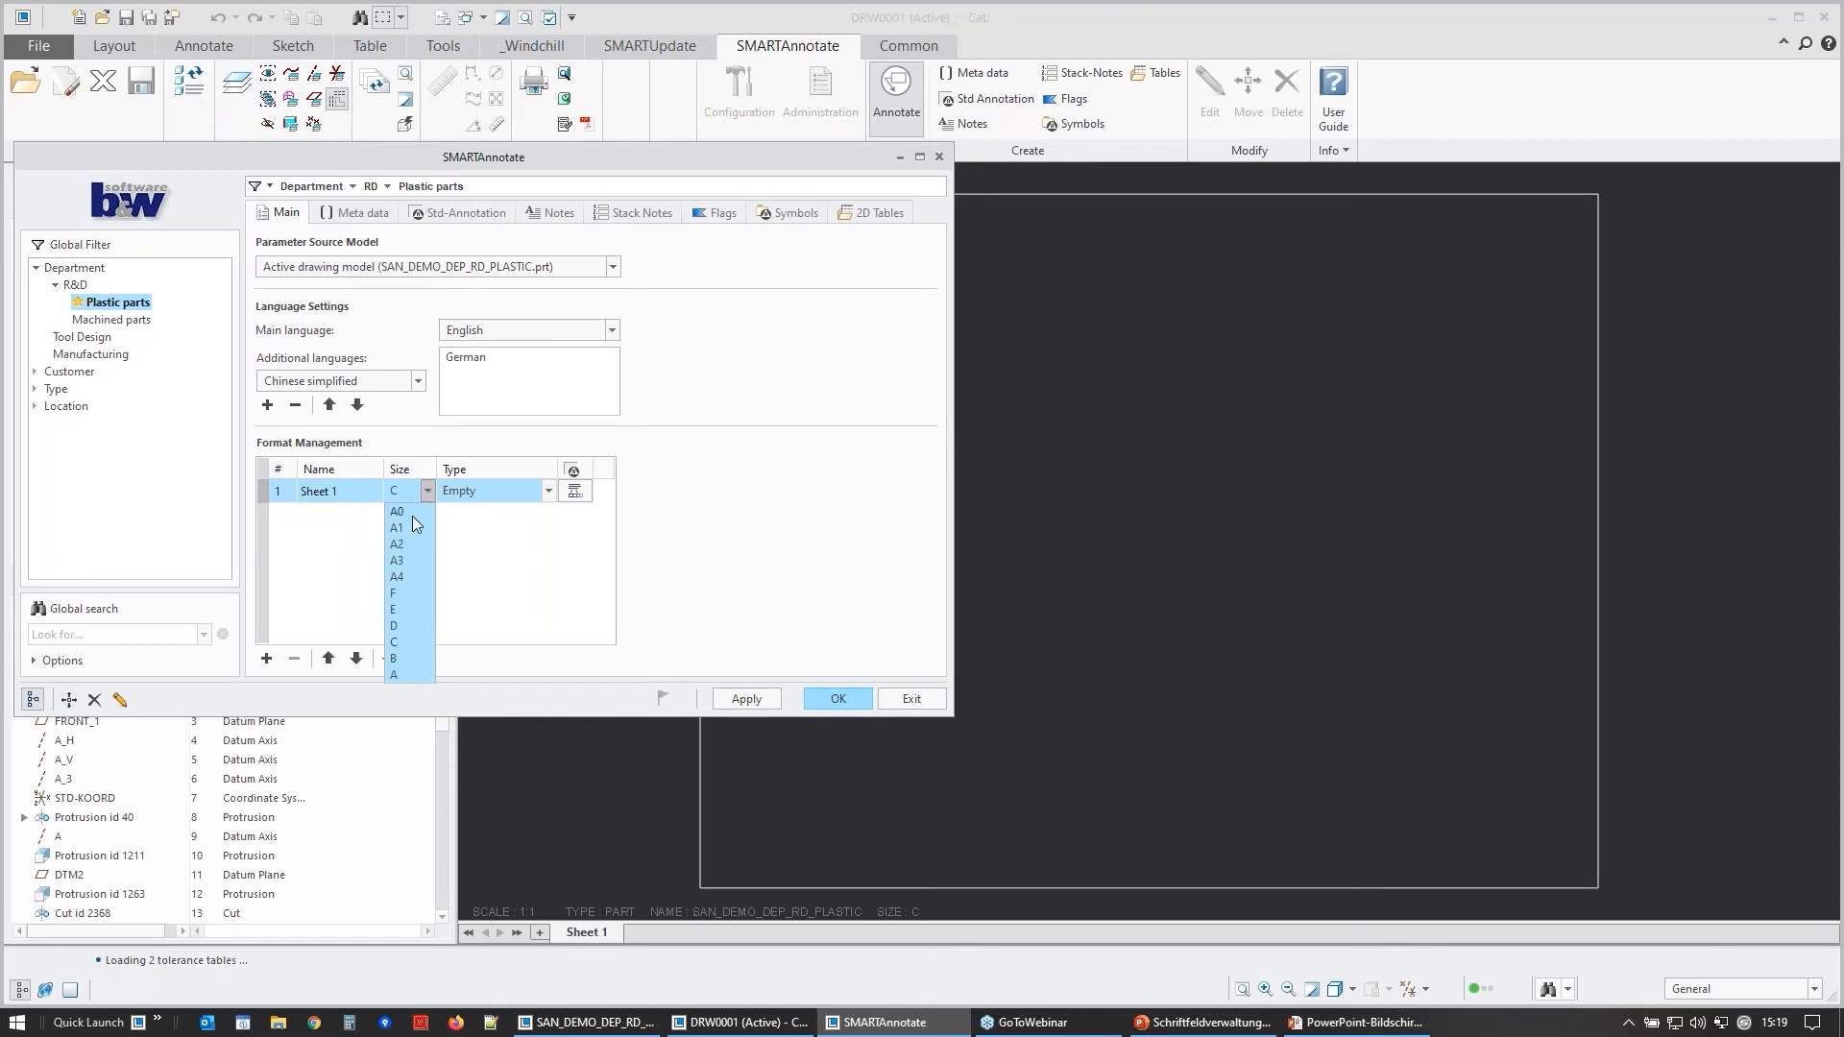
click(401, 547)
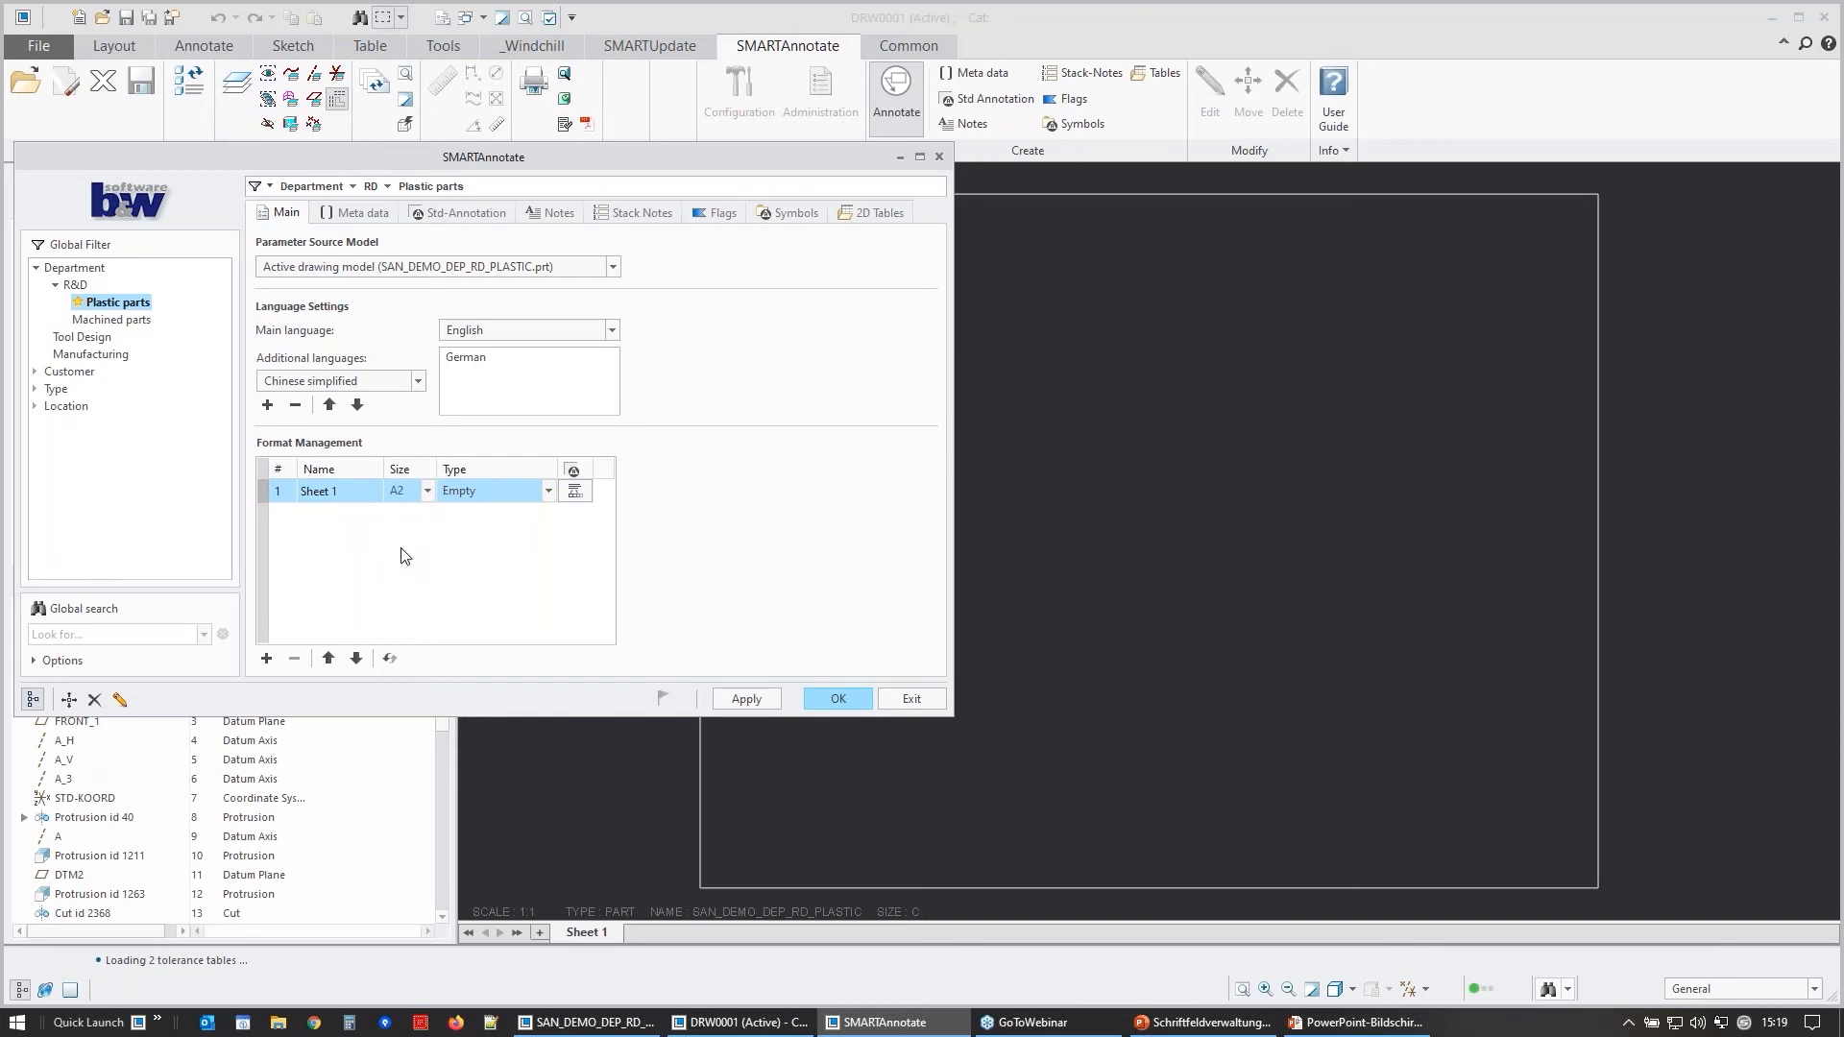
click(503, 493)
click(486, 527)
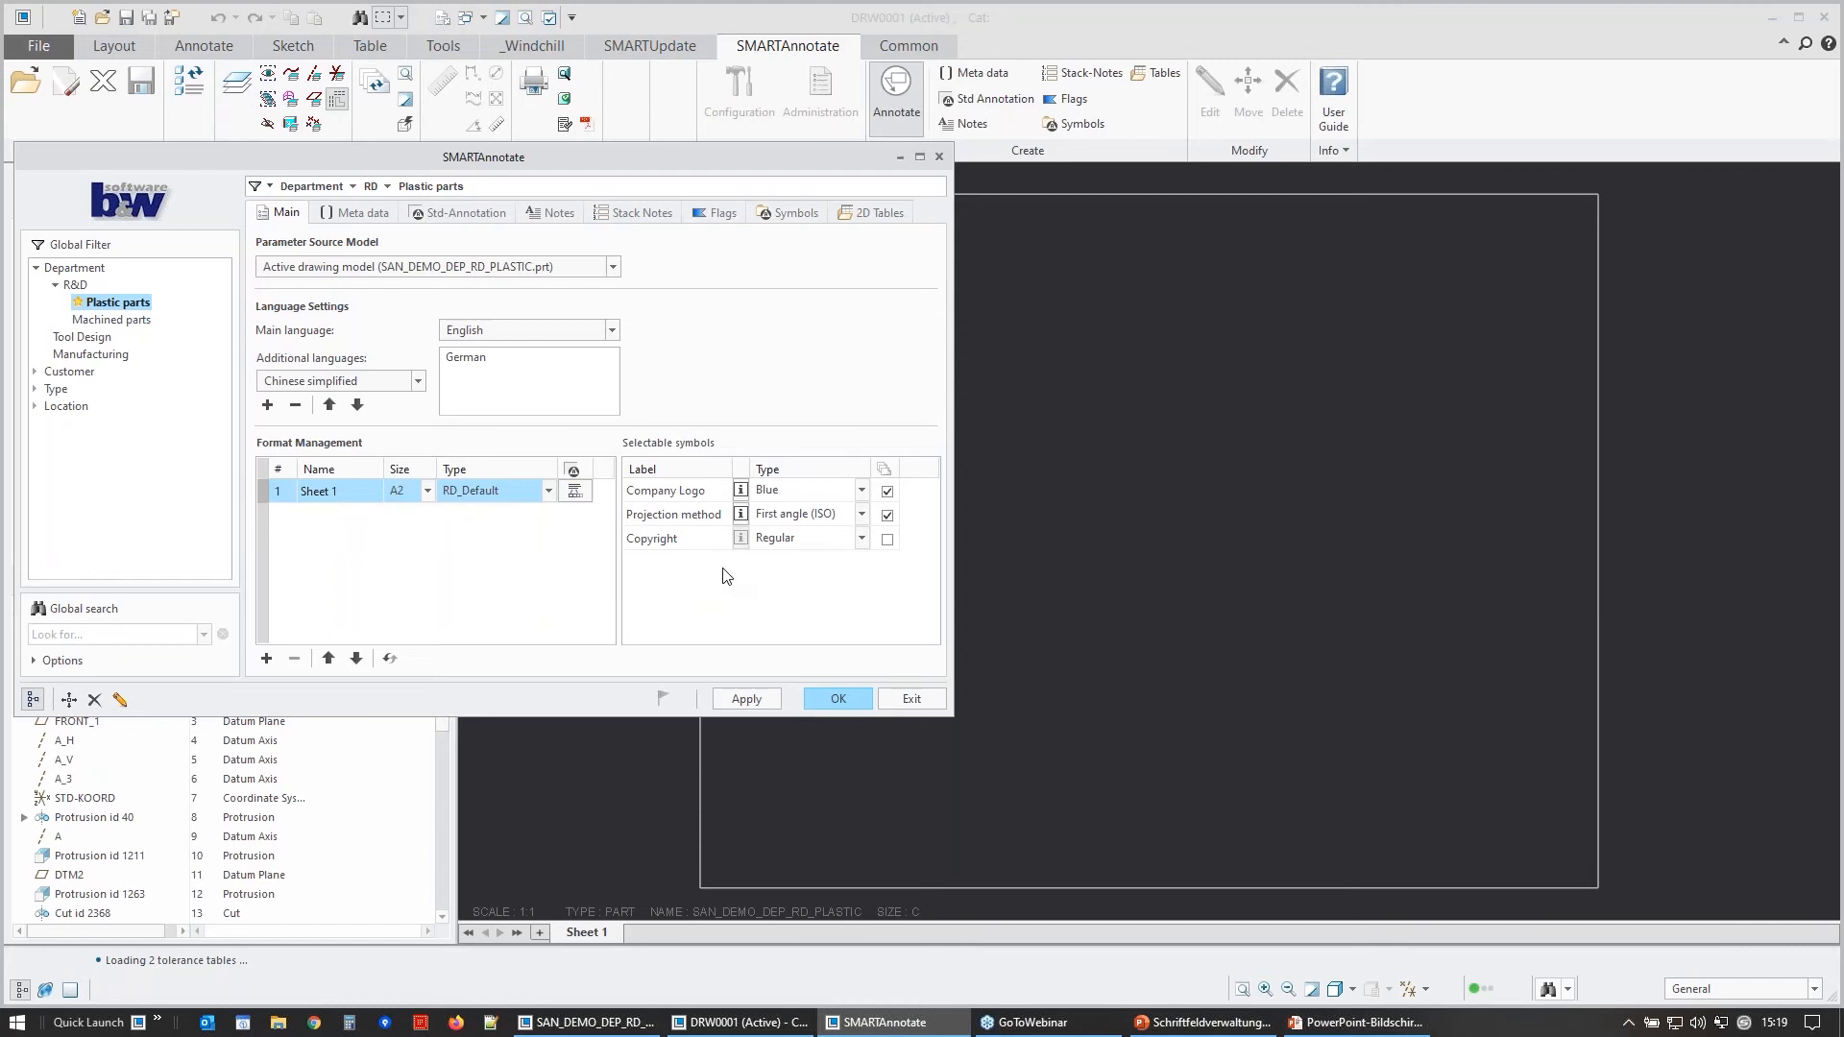
click(839, 700)
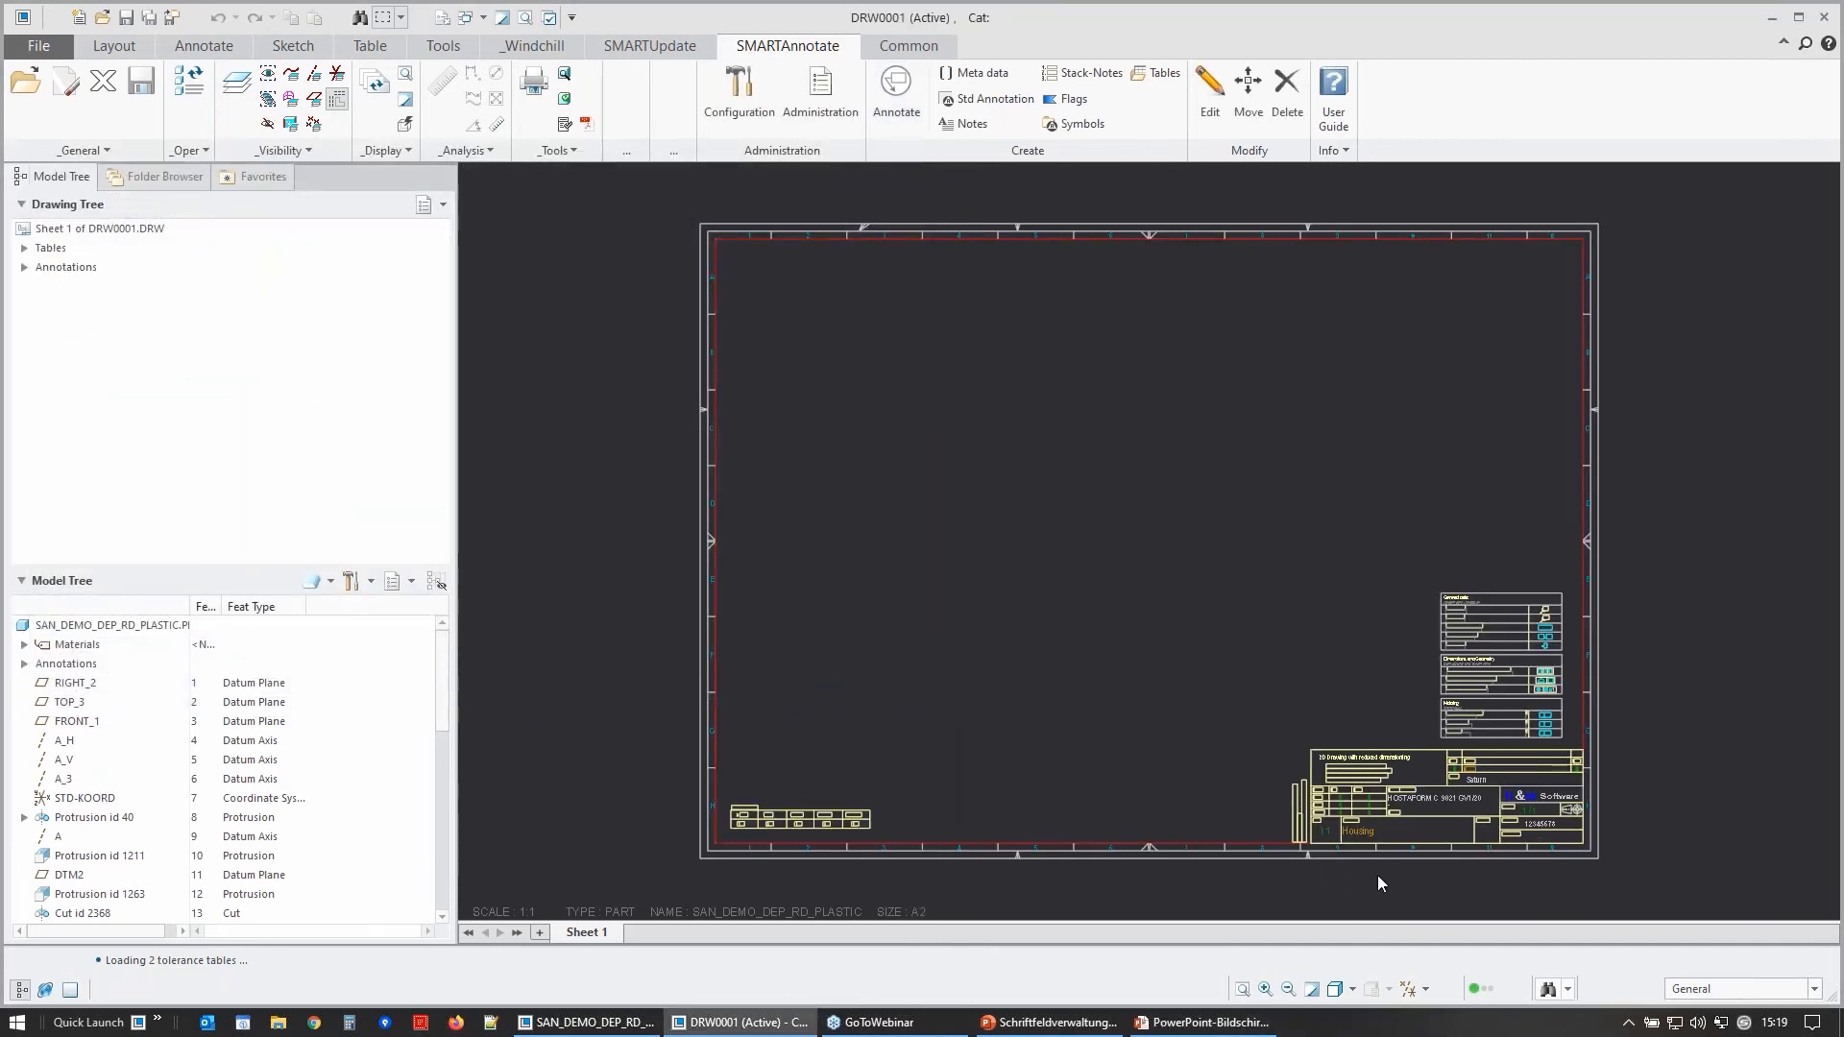
- Add a Sheet 2 in size A3 with the RD_Default format in SMARTAnnotate's format management
scroll(1375, 873, down, 2)
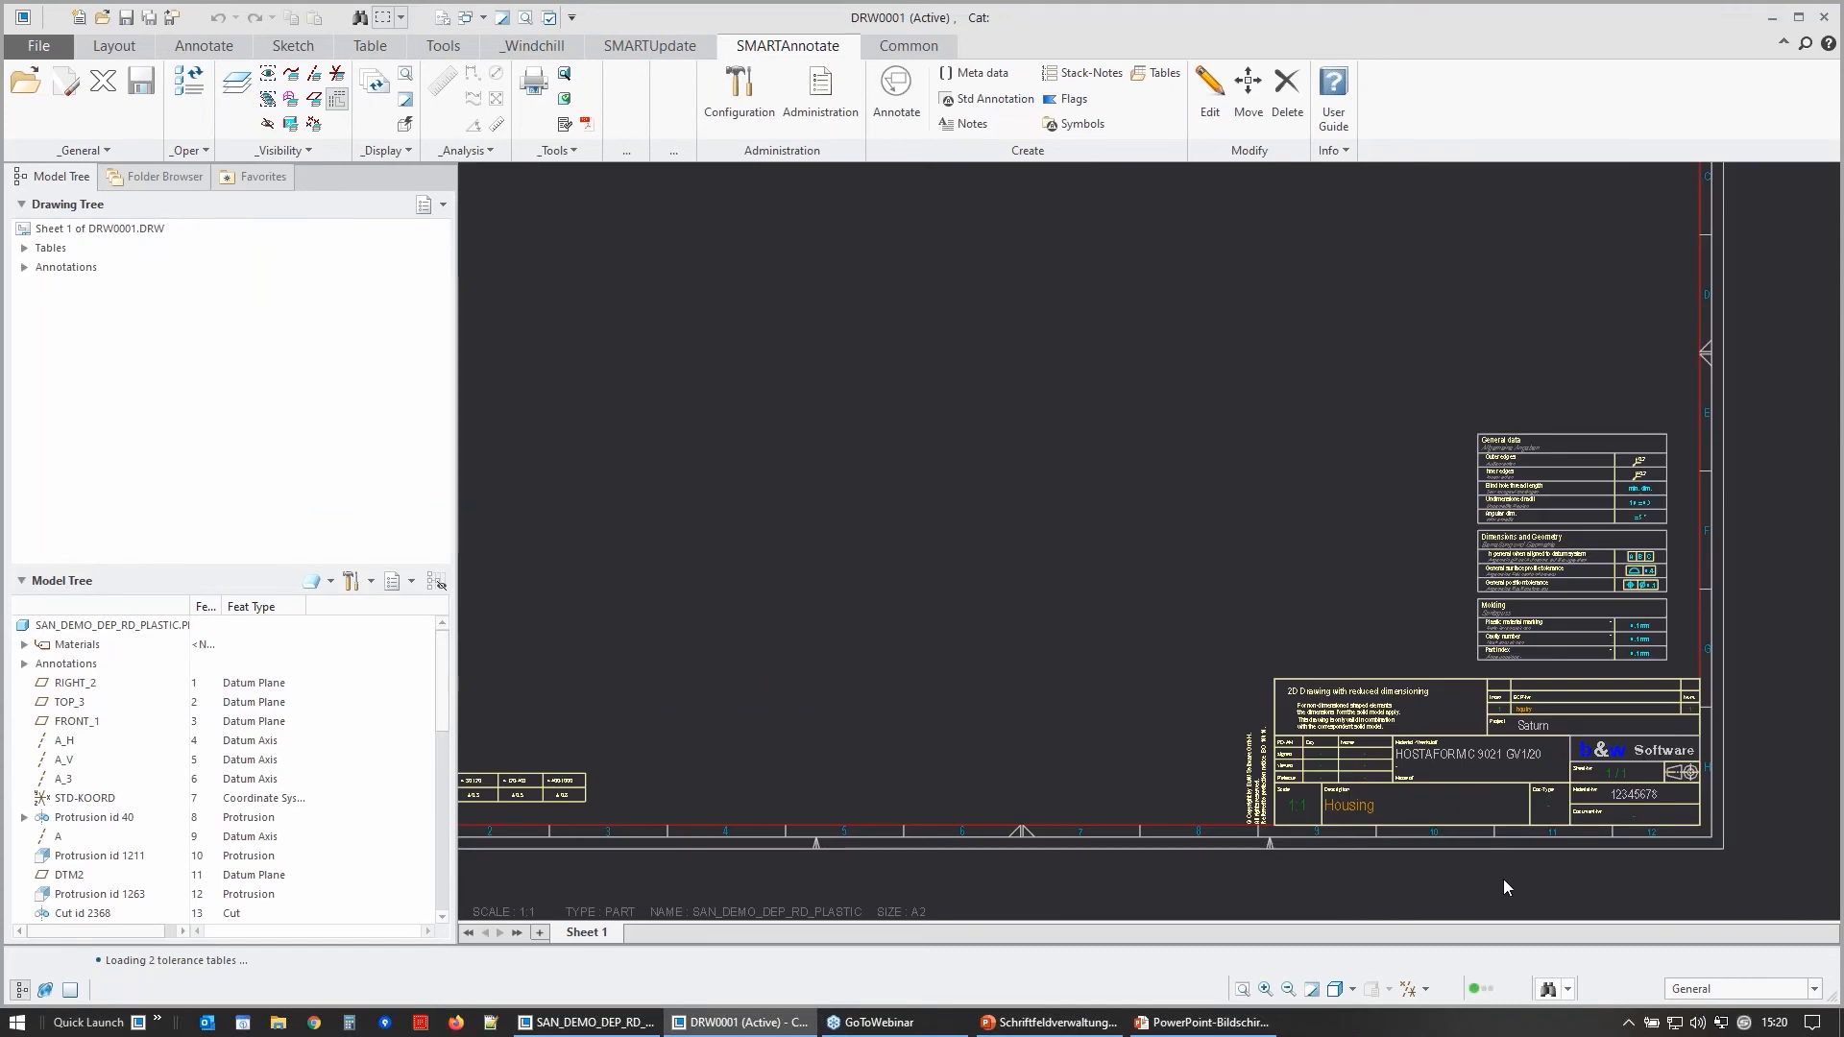
scroll(1489, 873, down, 1)
scroll(1650, 844, down, 2)
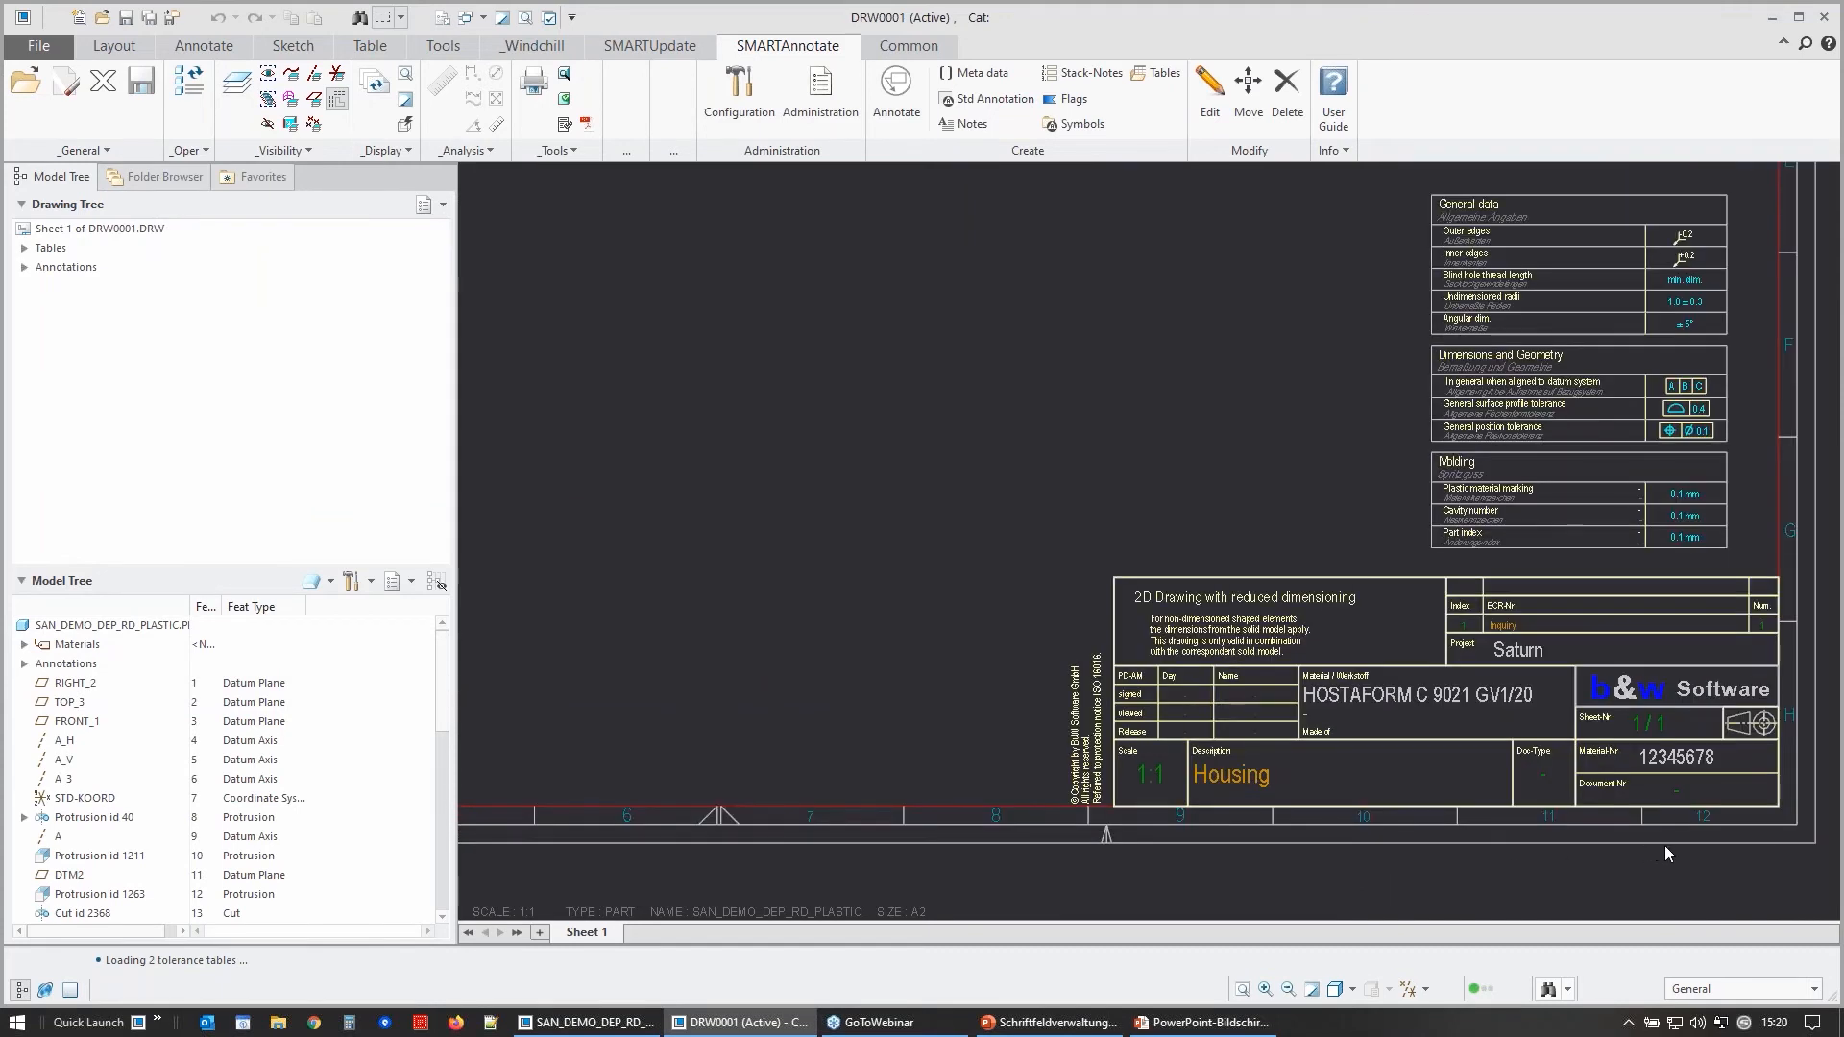
scroll(1664, 845, down, 1)
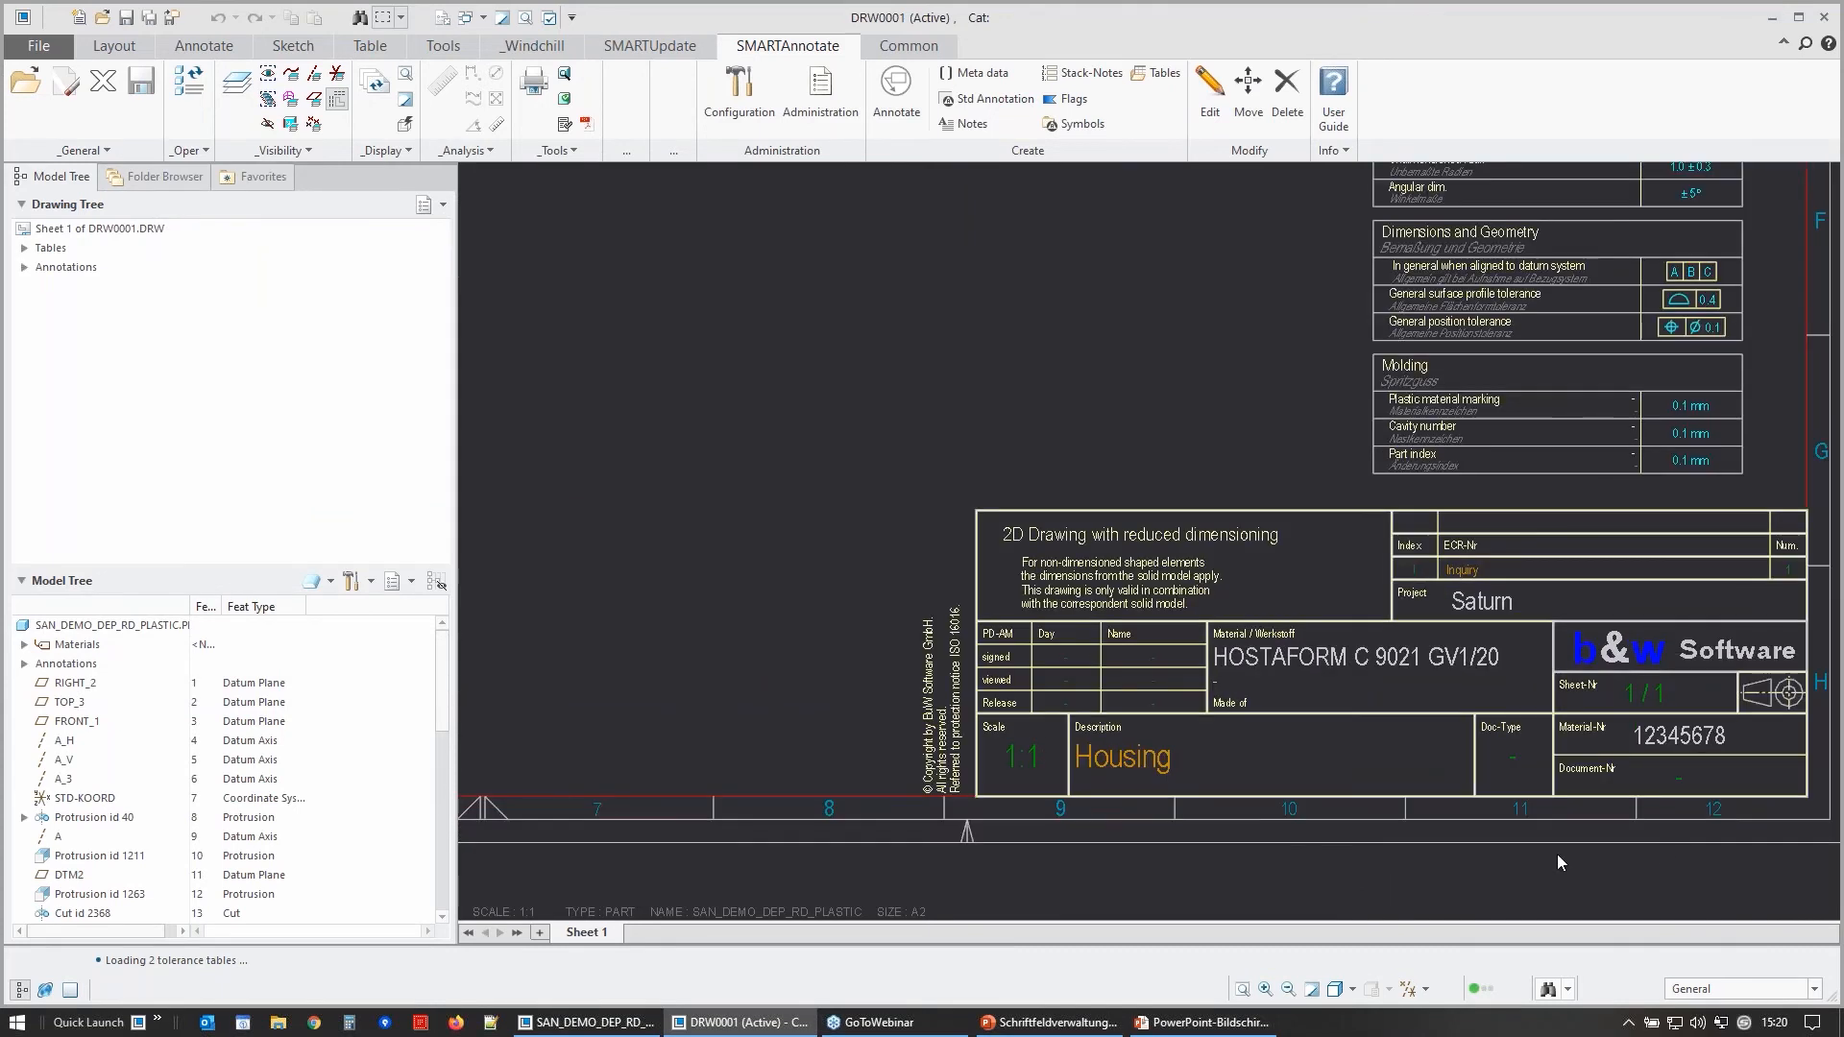
scroll(1557, 854, down, 1)
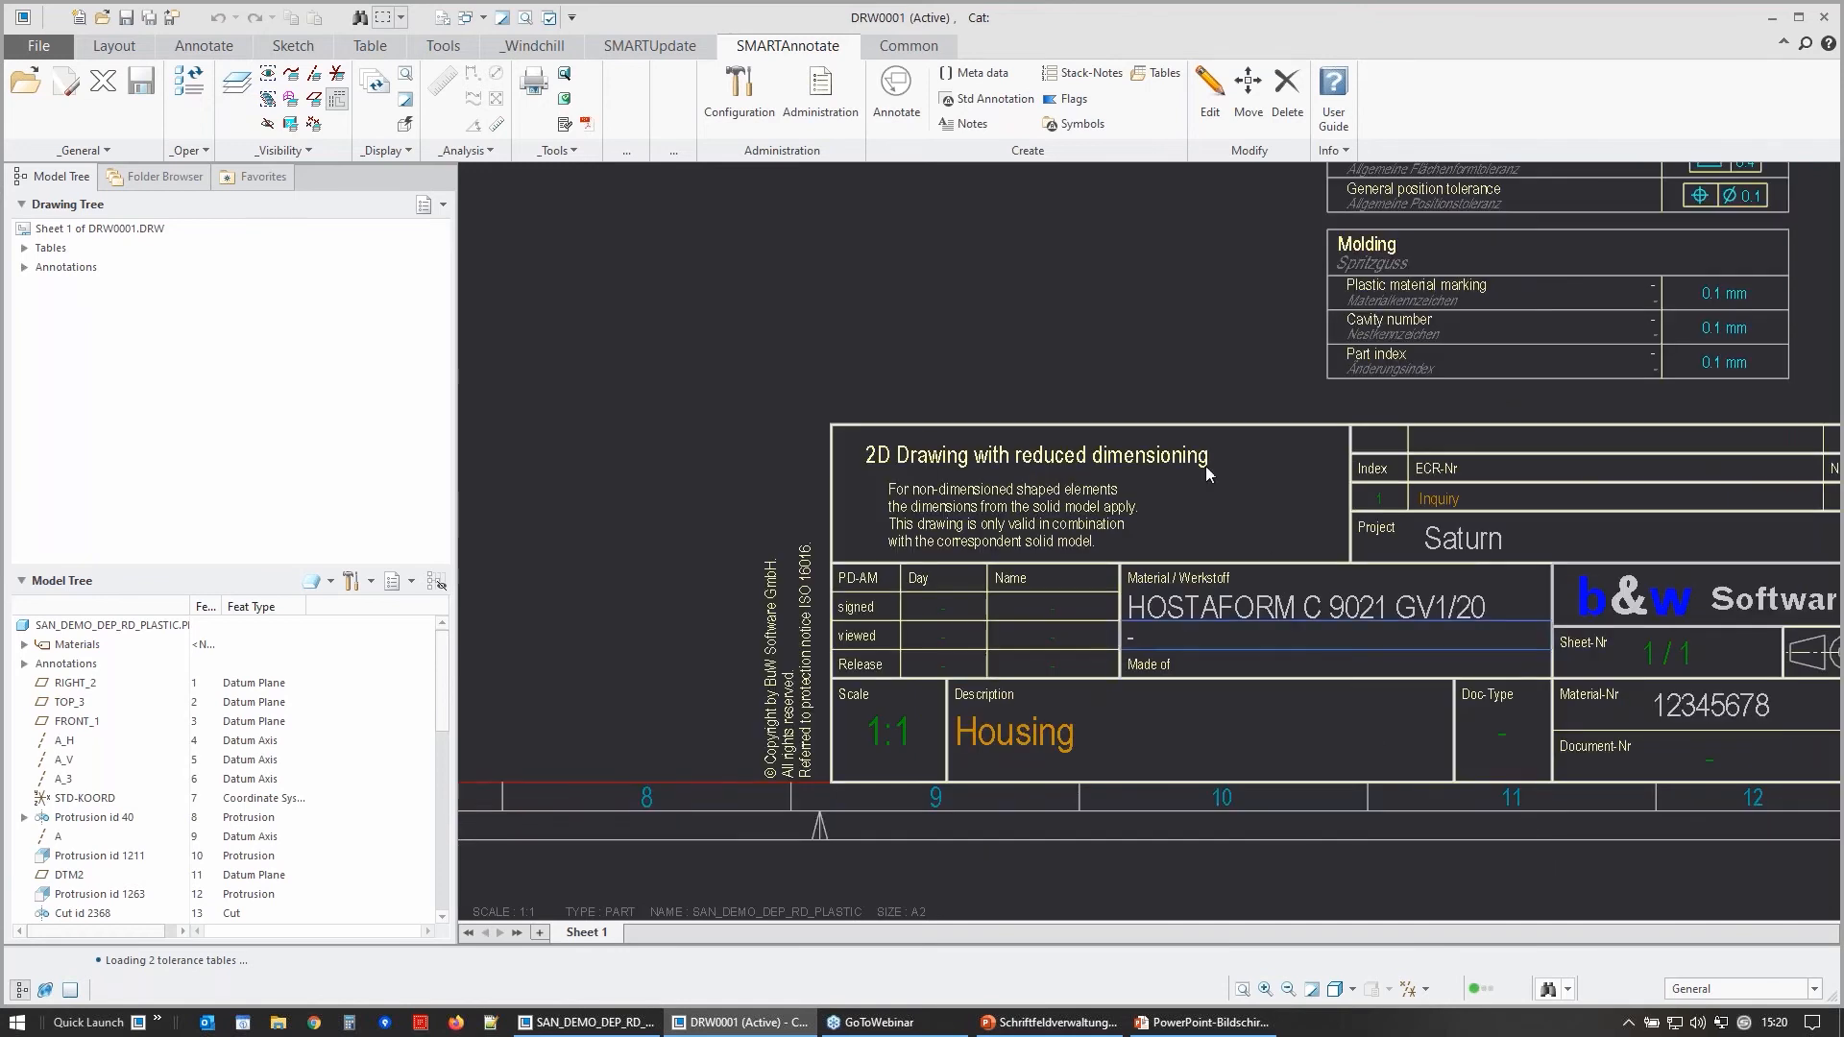
click(901, 88)
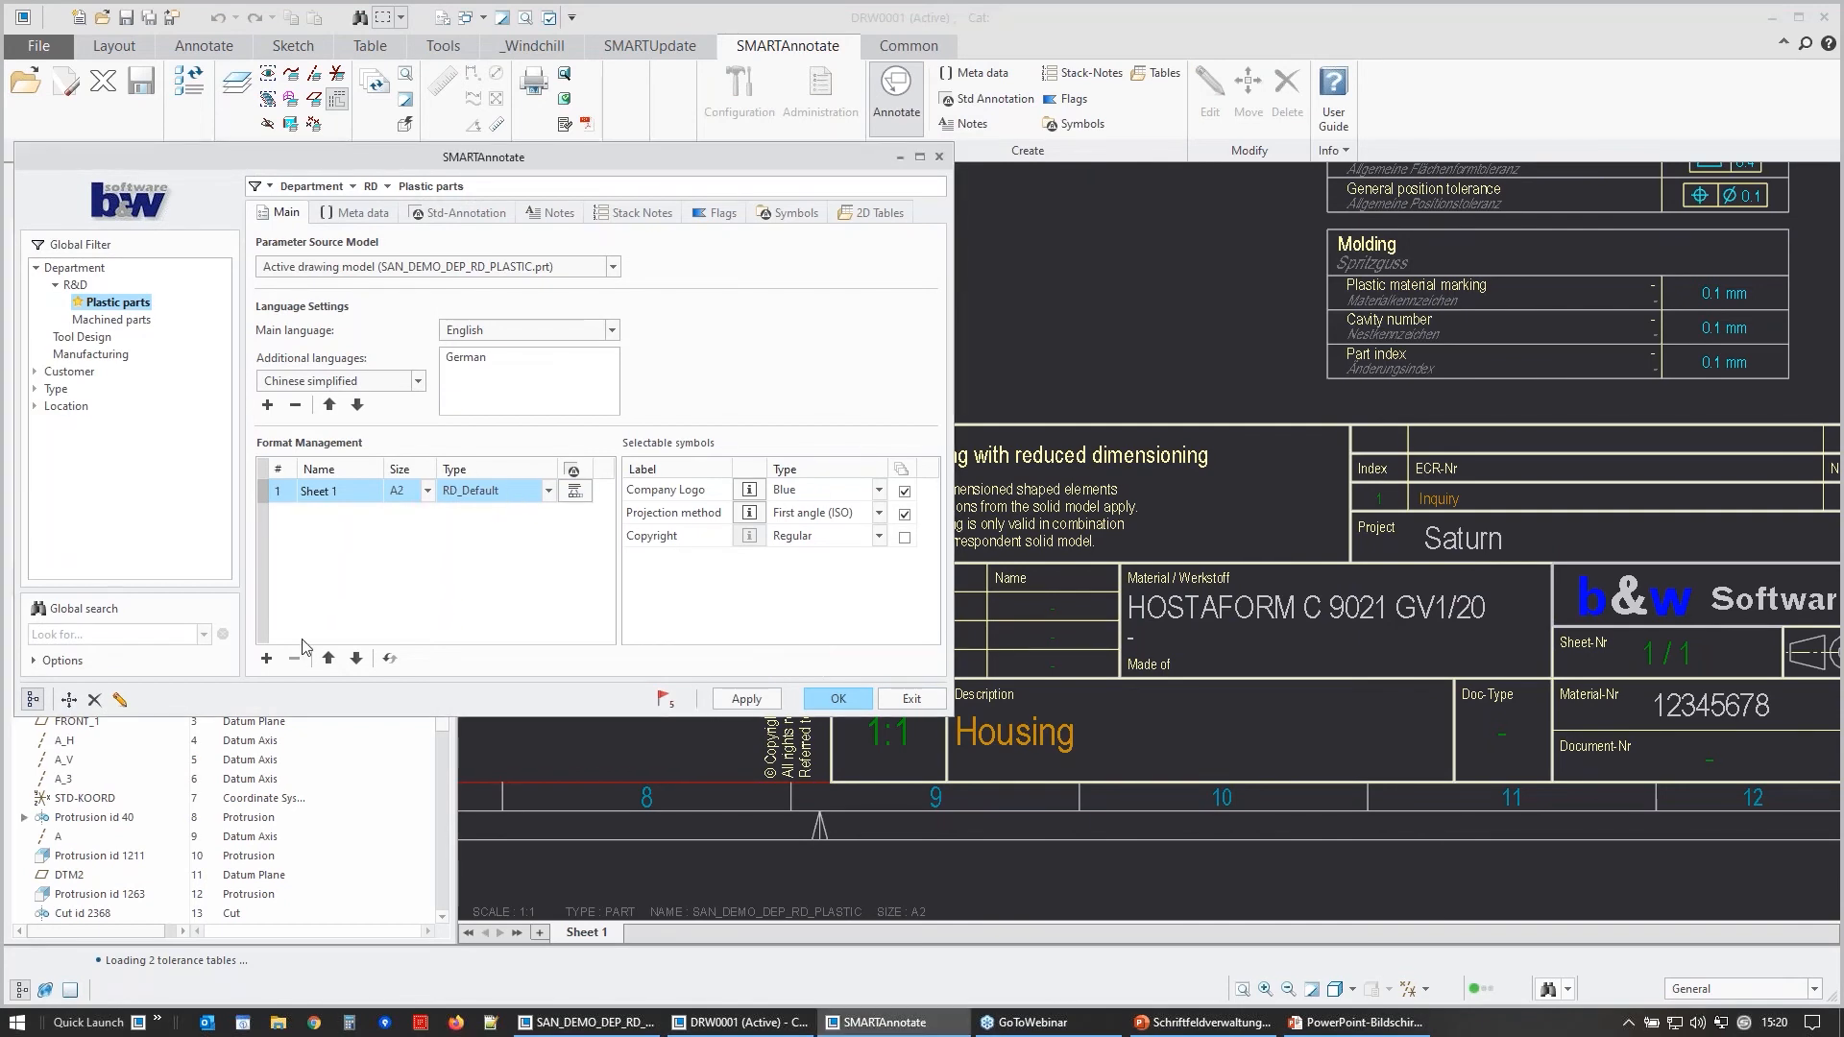
click(269, 658)
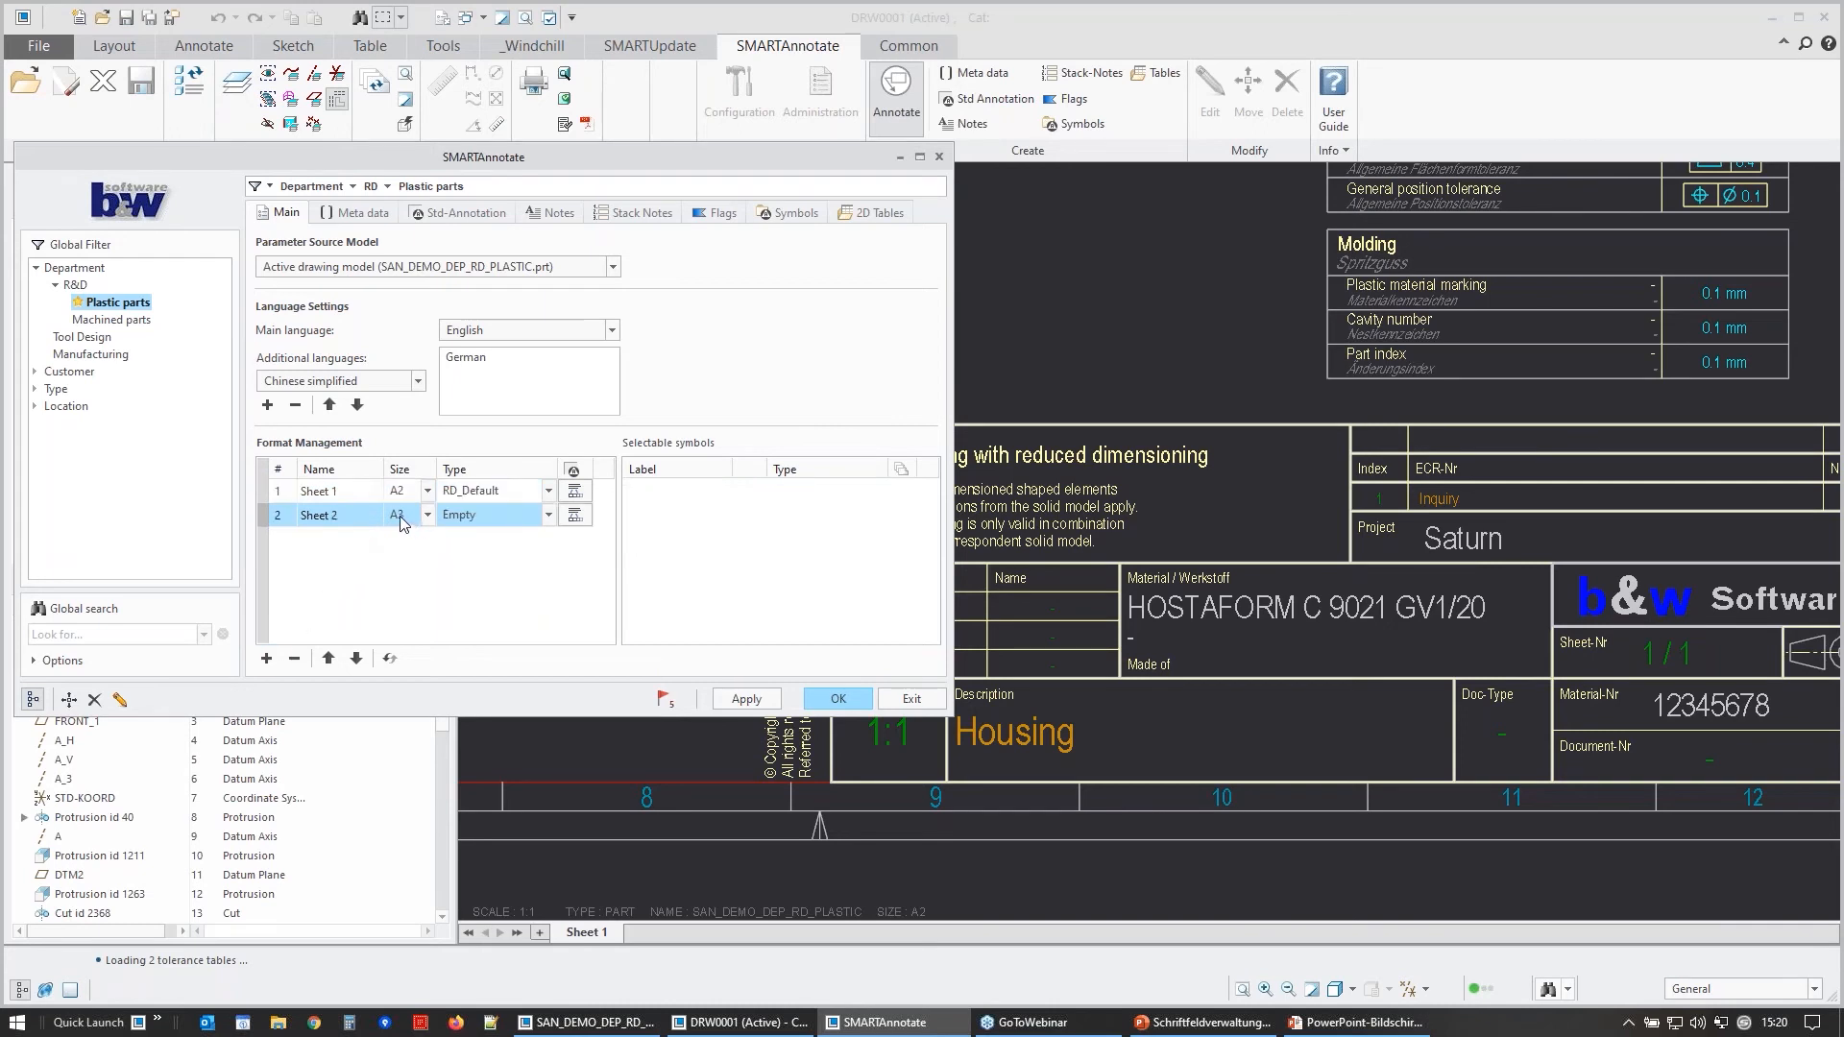
click(477, 518)
click(472, 555)
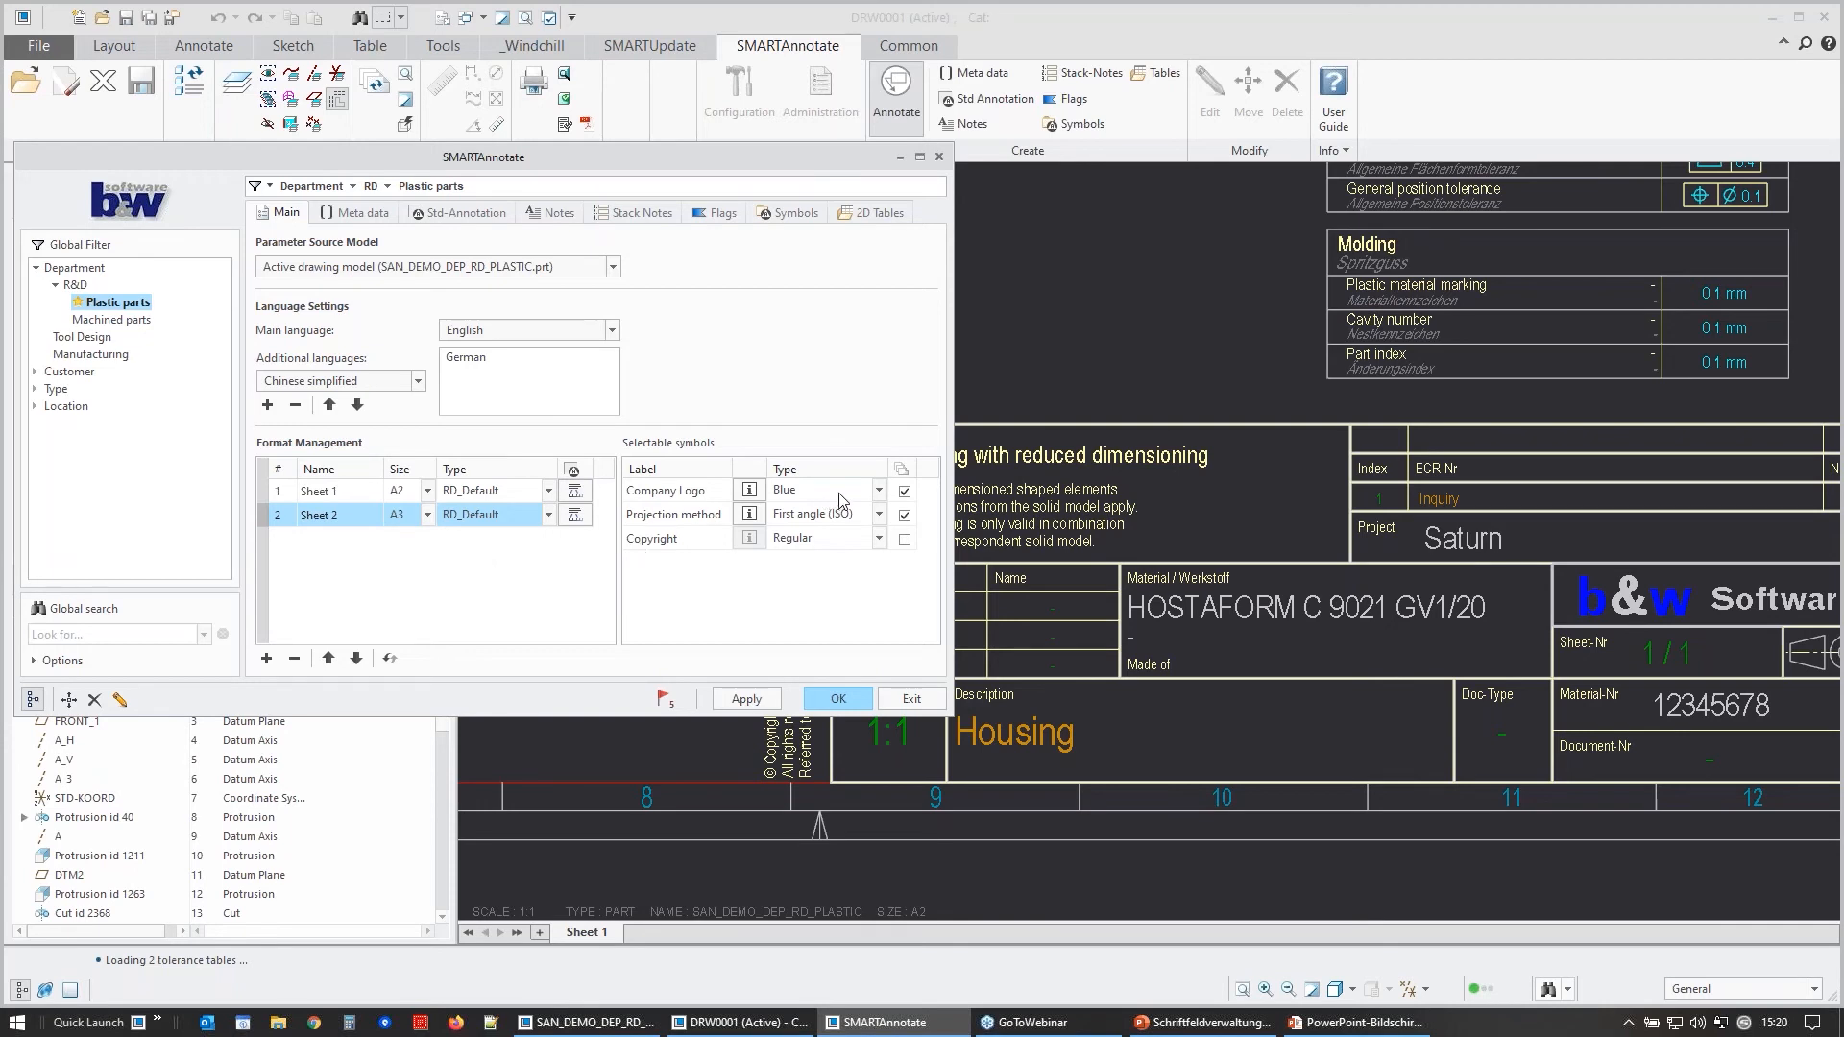
- Set the company logo symbol to Red and the copyright symbol to none for Sheet 2, and apply the changes
click(880, 492)
click(807, 529)
click(818, 540)
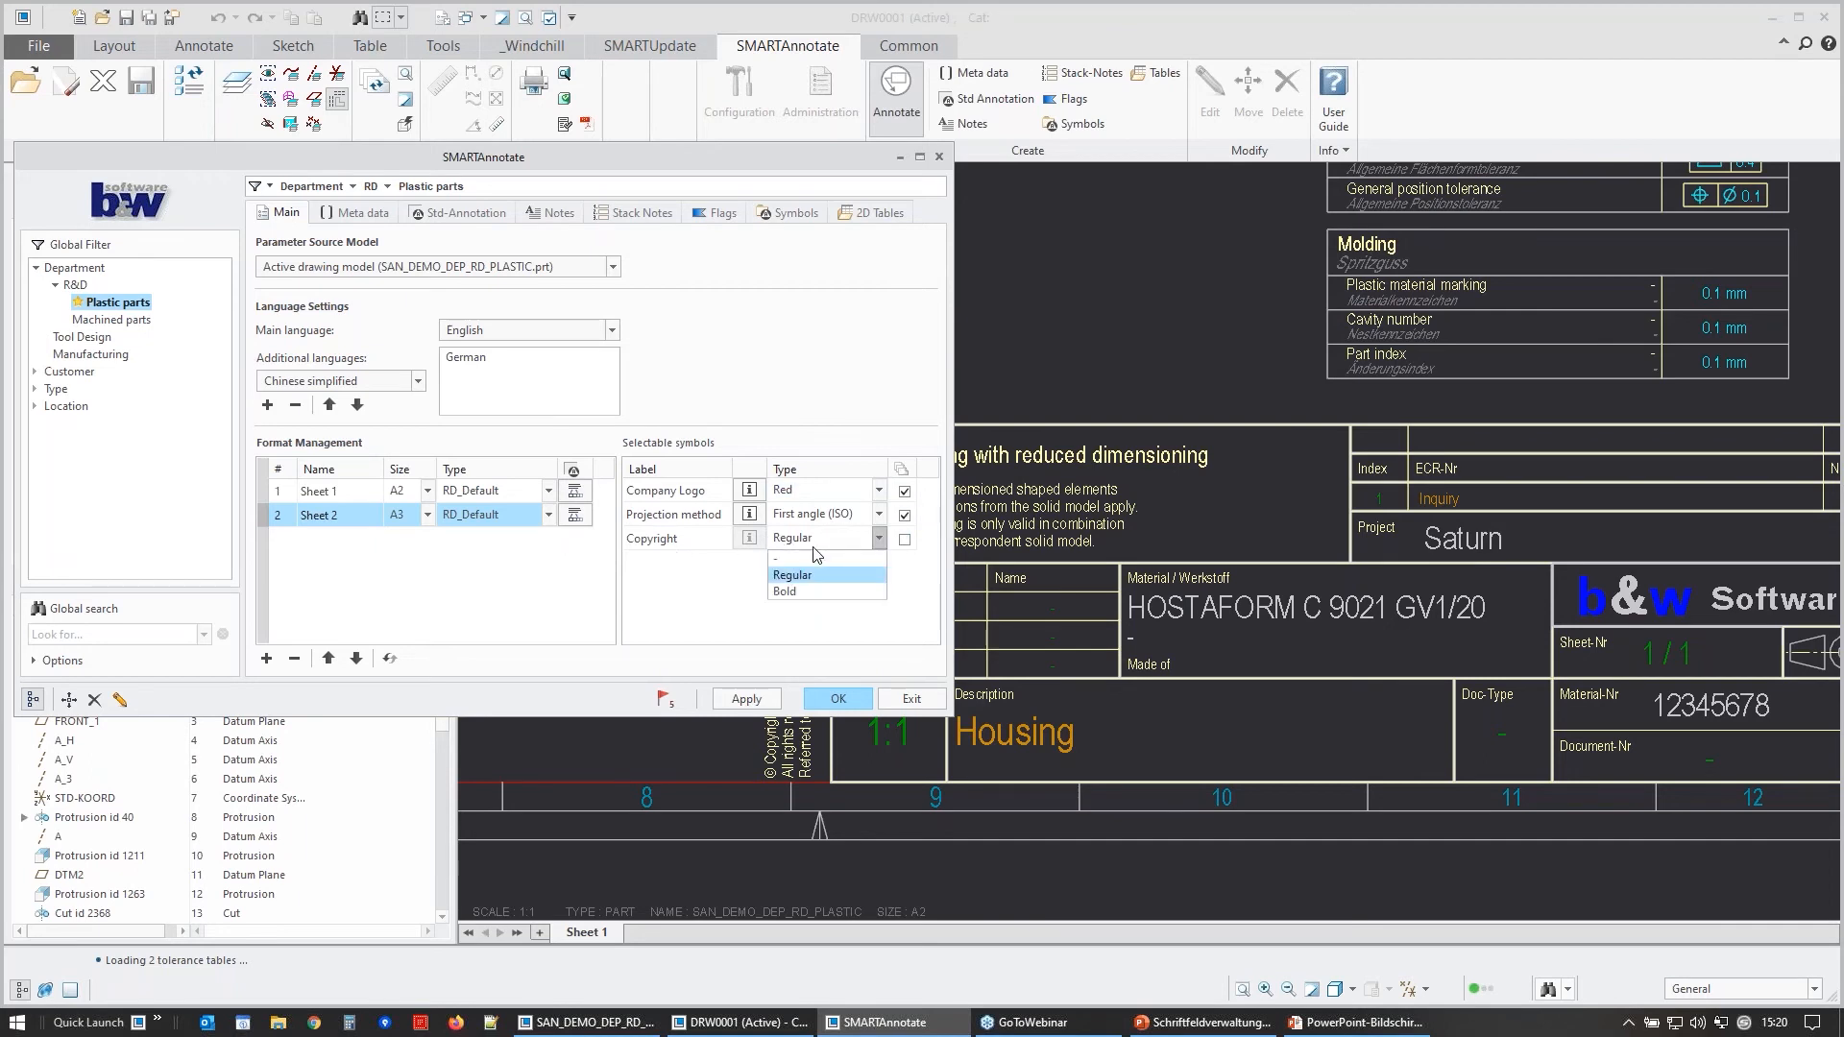
click(803, 560)
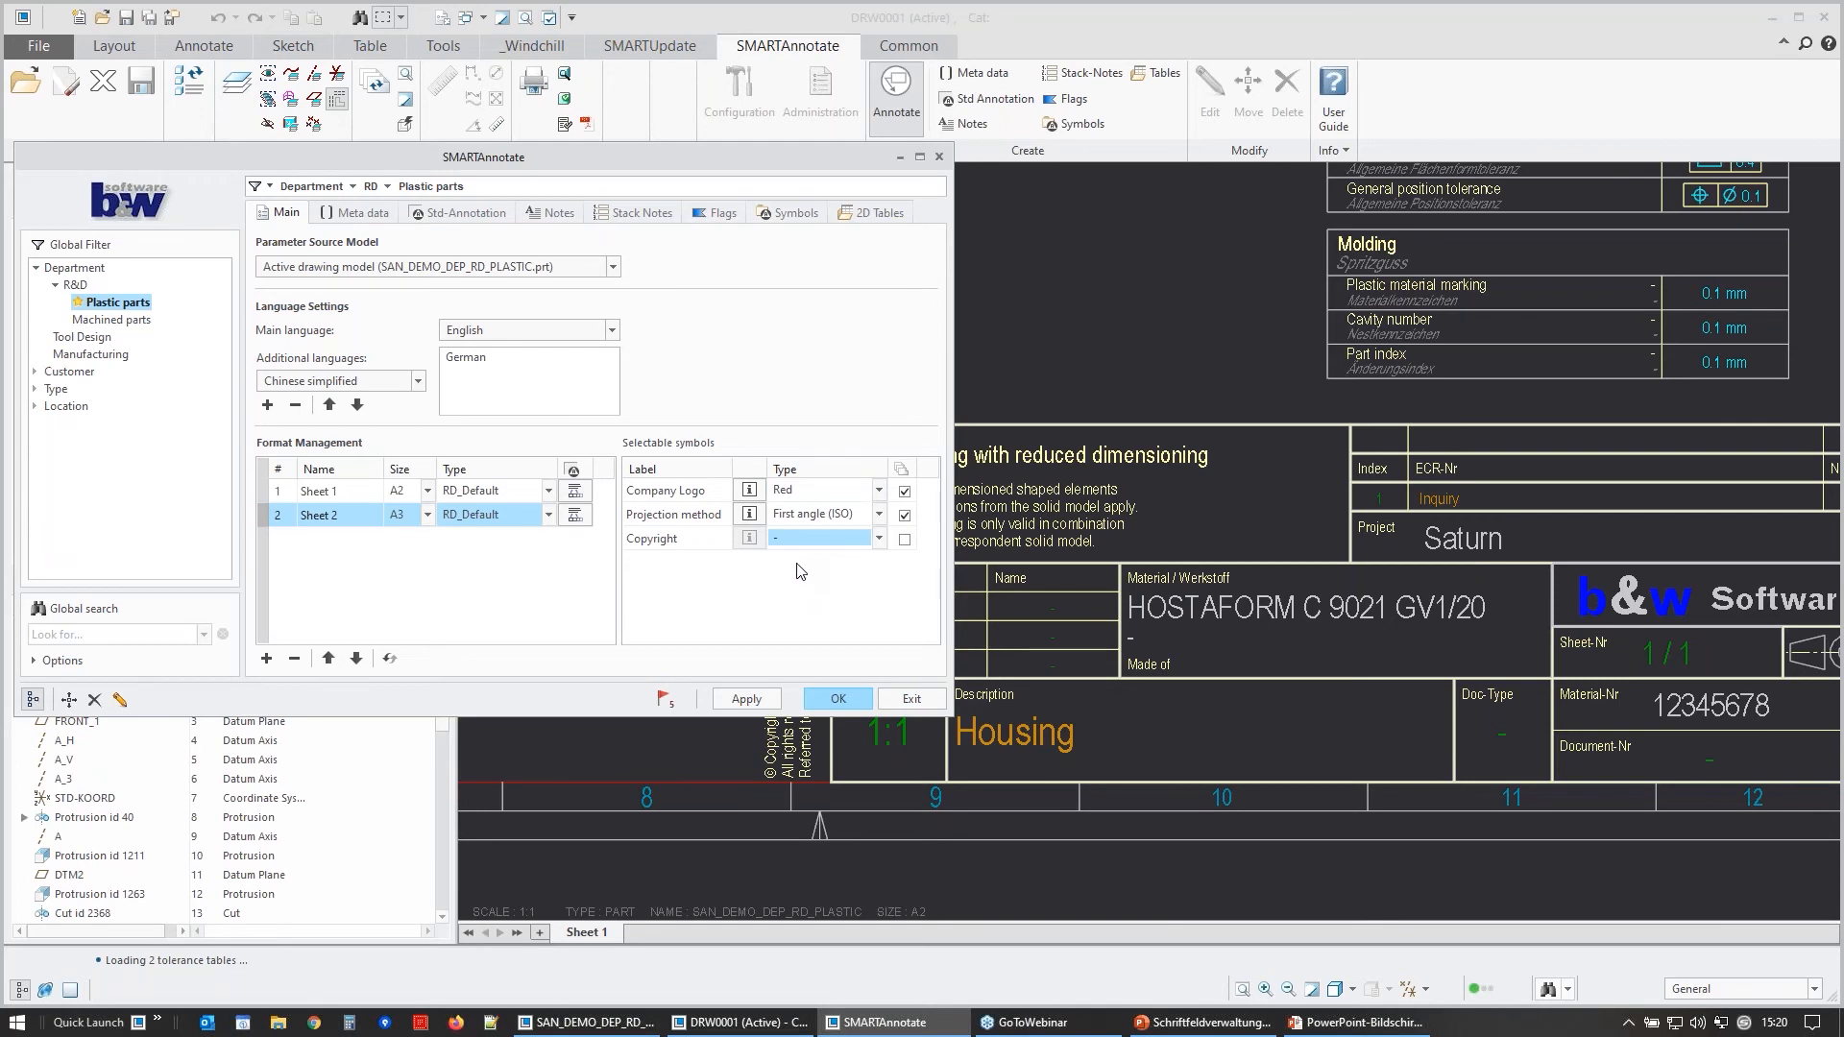
click(746, 699)
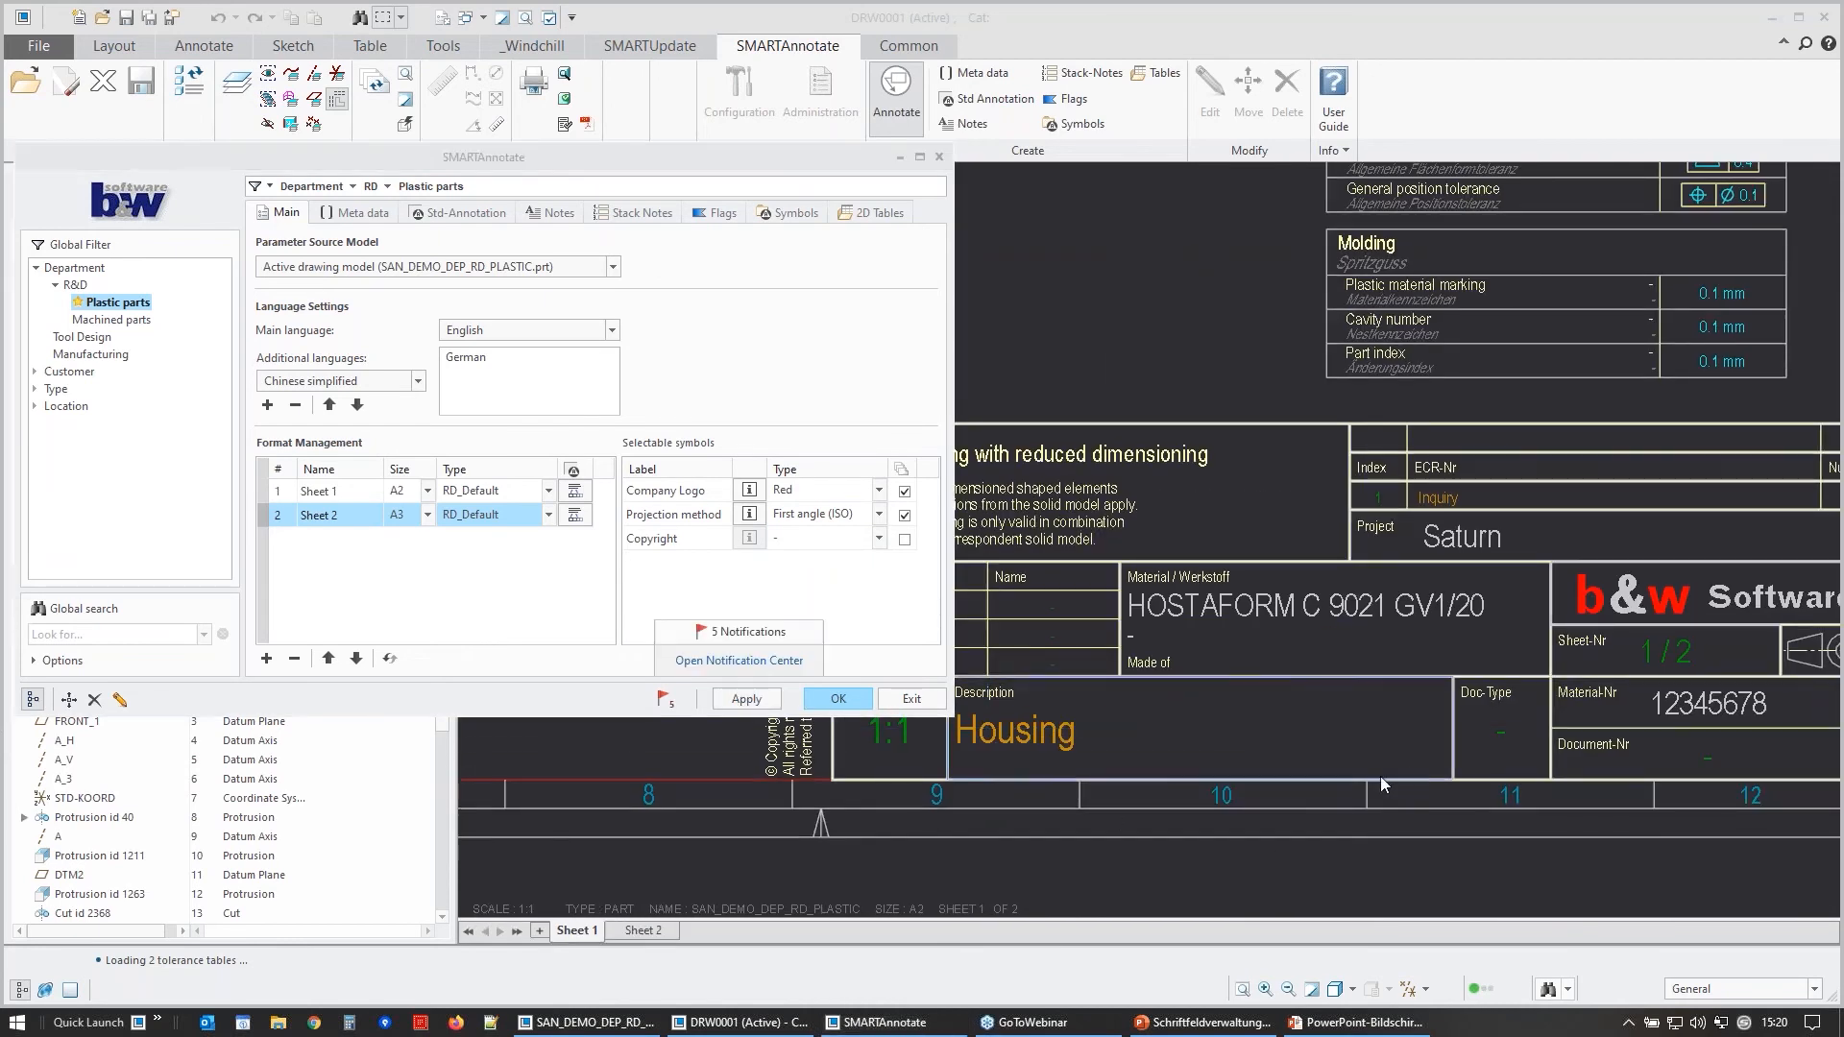
- Compare the title blocks on Sheet 2 and Sheet 1, checking the logo, the copyright note and the note tables
click(655, 929)
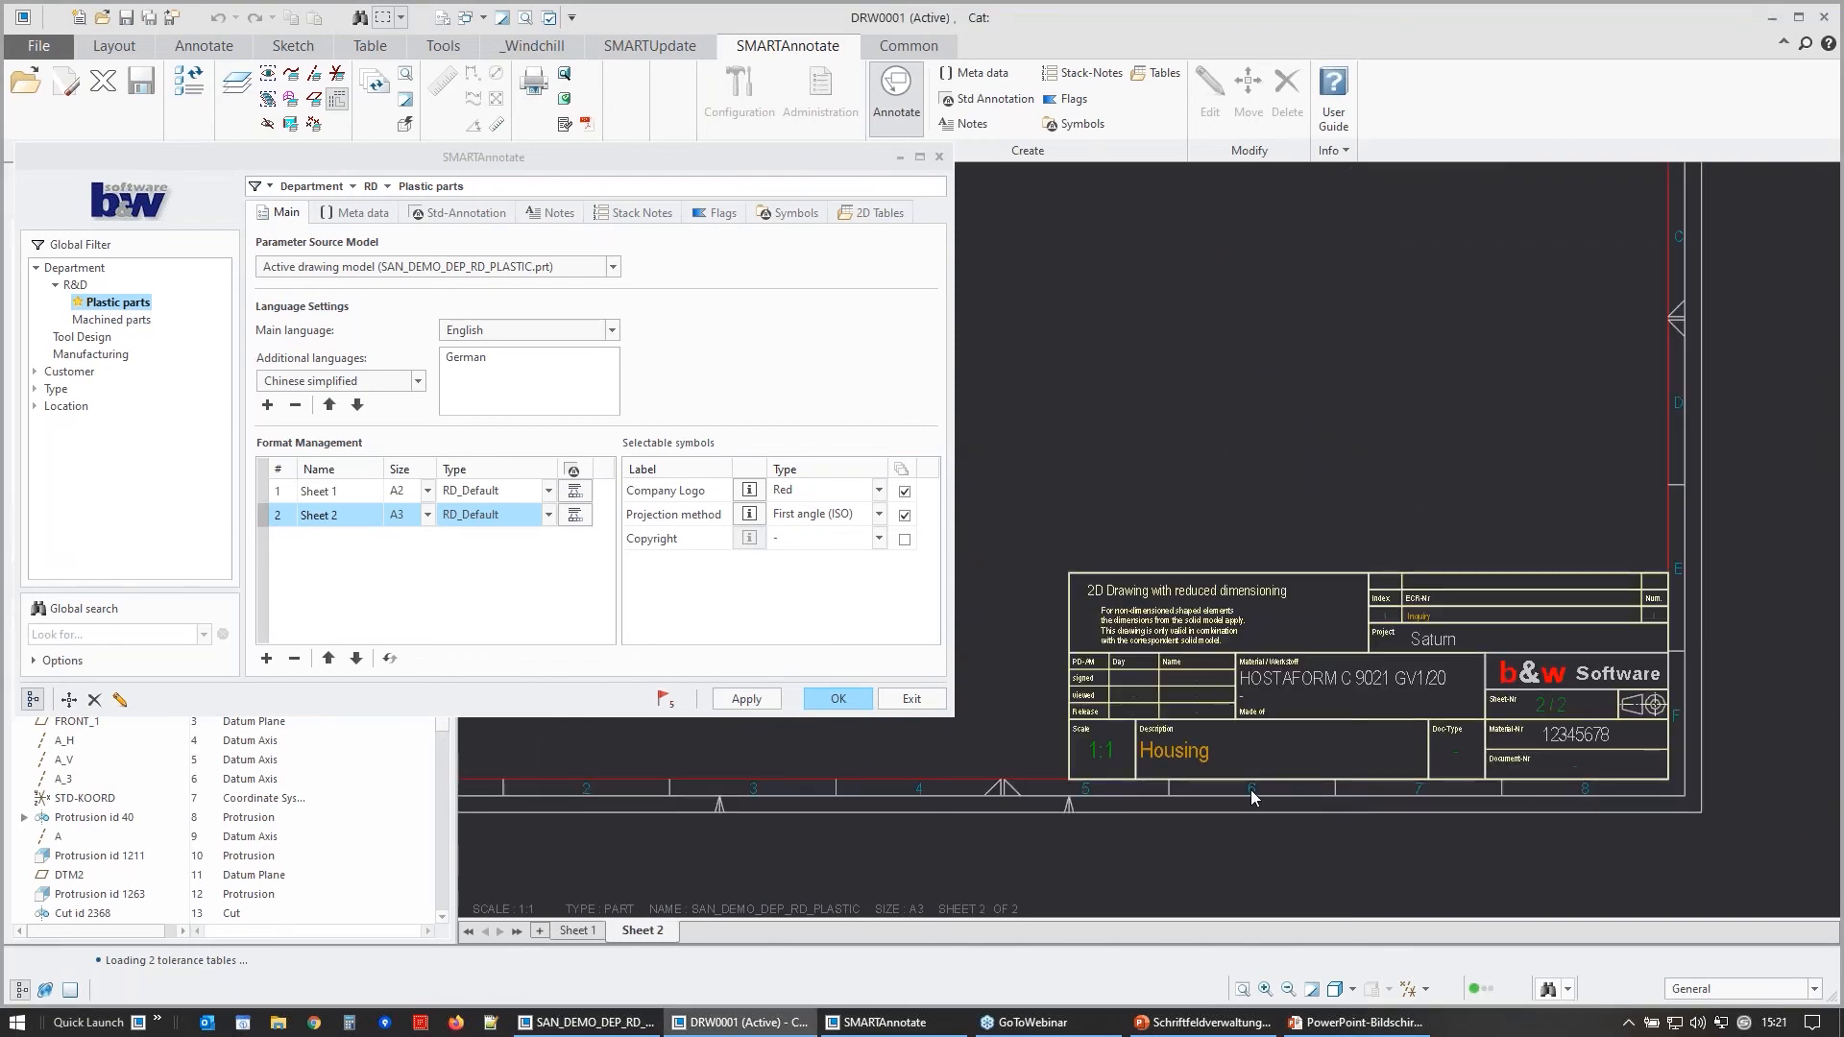
scroll(1254, 798, up, 1)
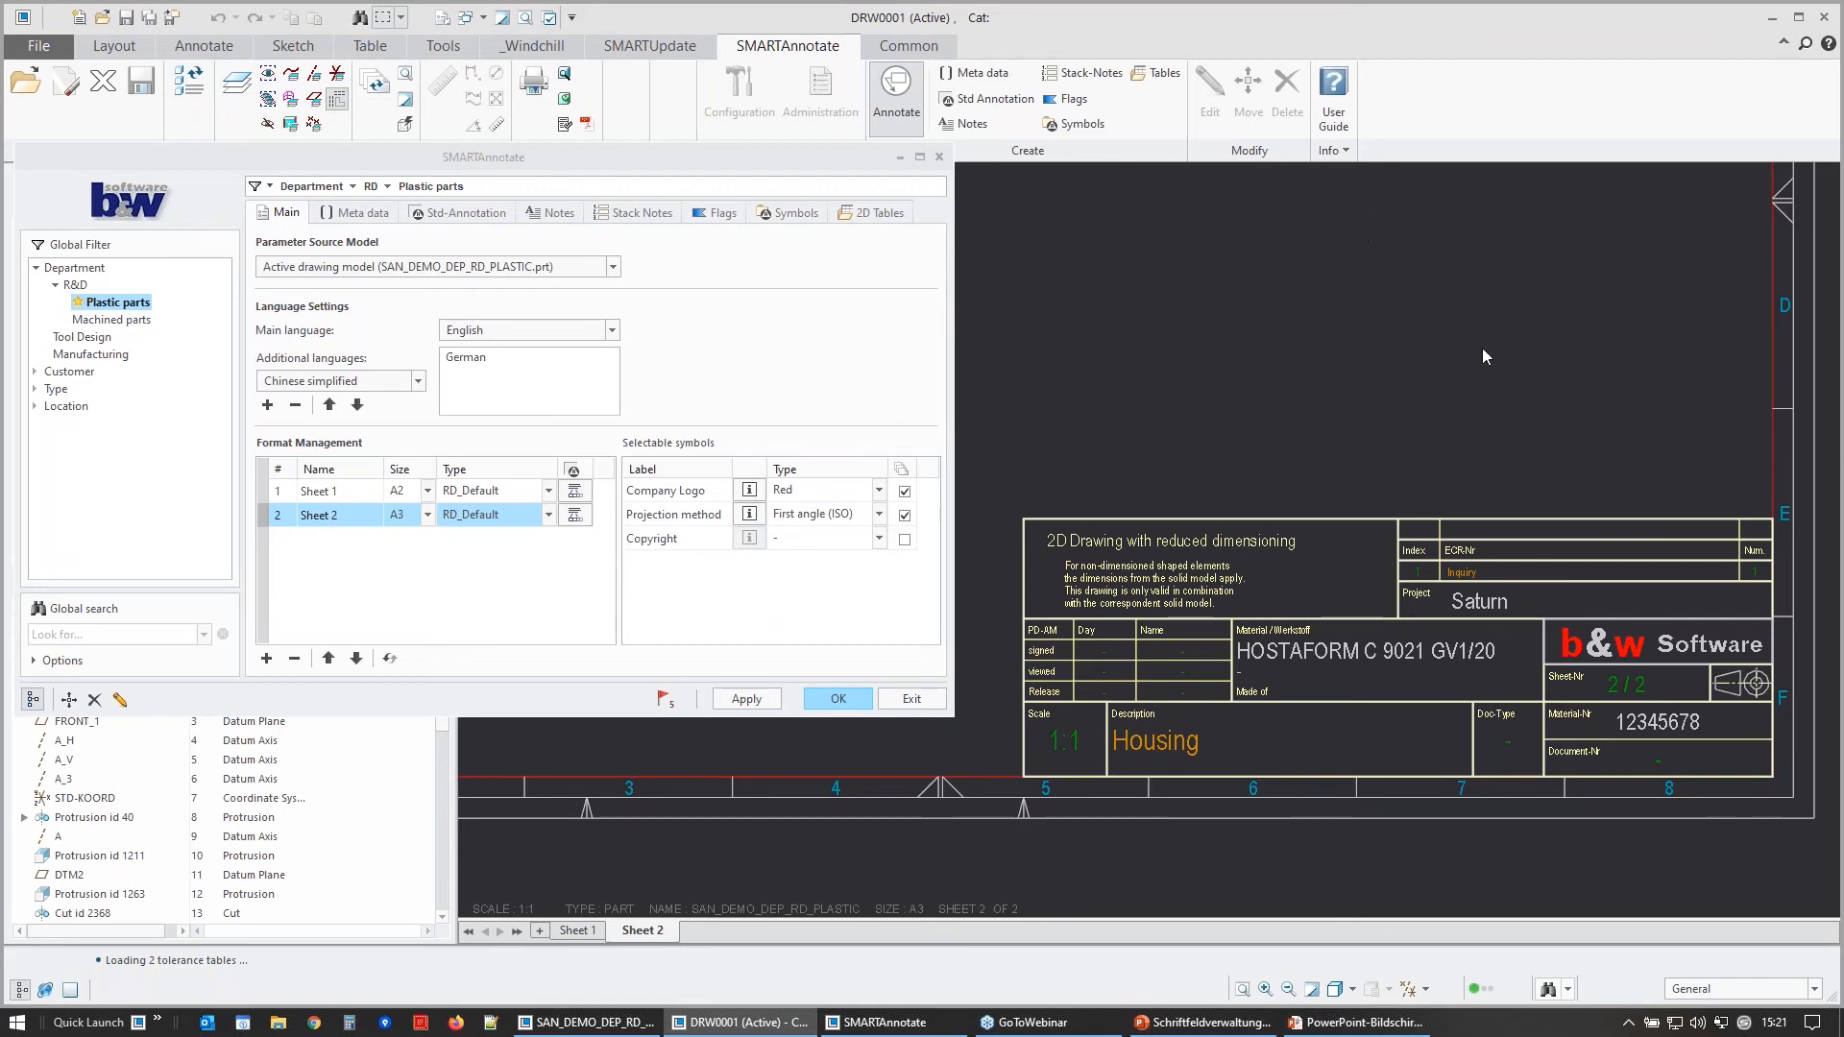
click(580, 930)
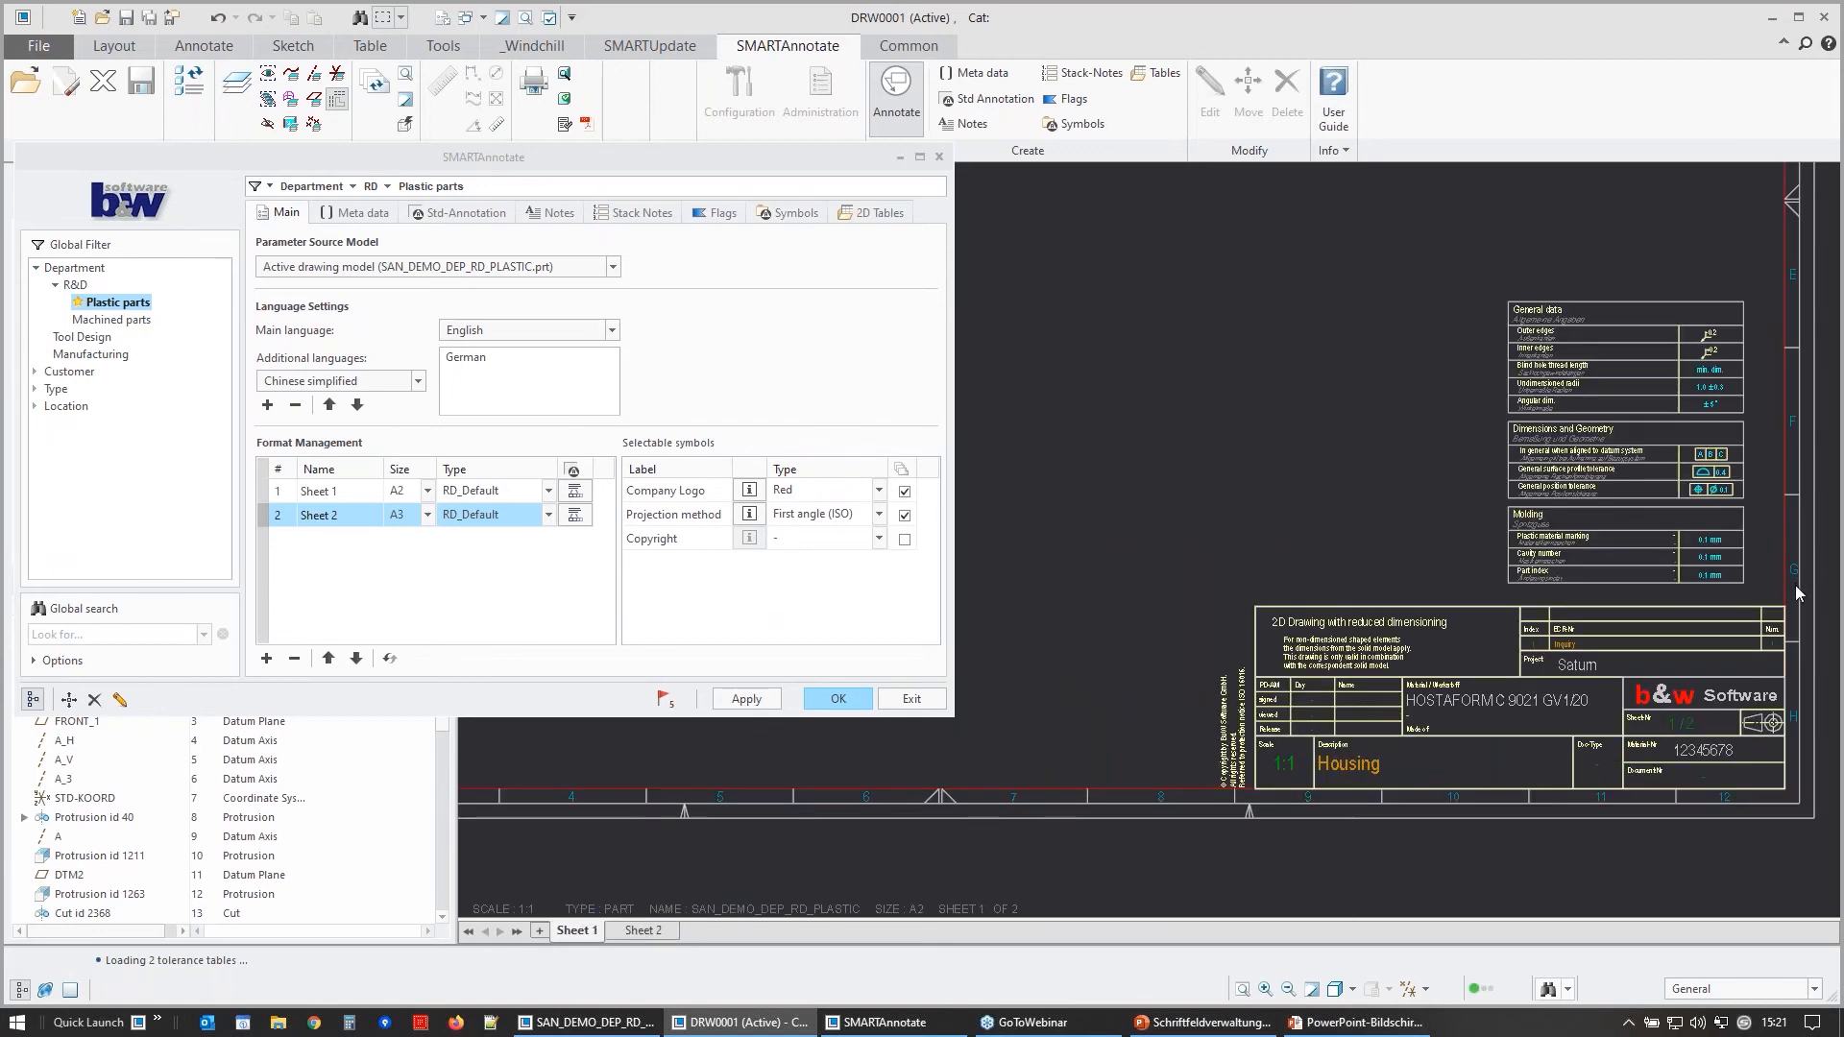
scroll(1795, 585, up, 2)
middle_drag(1565, 705, 1485, 646)
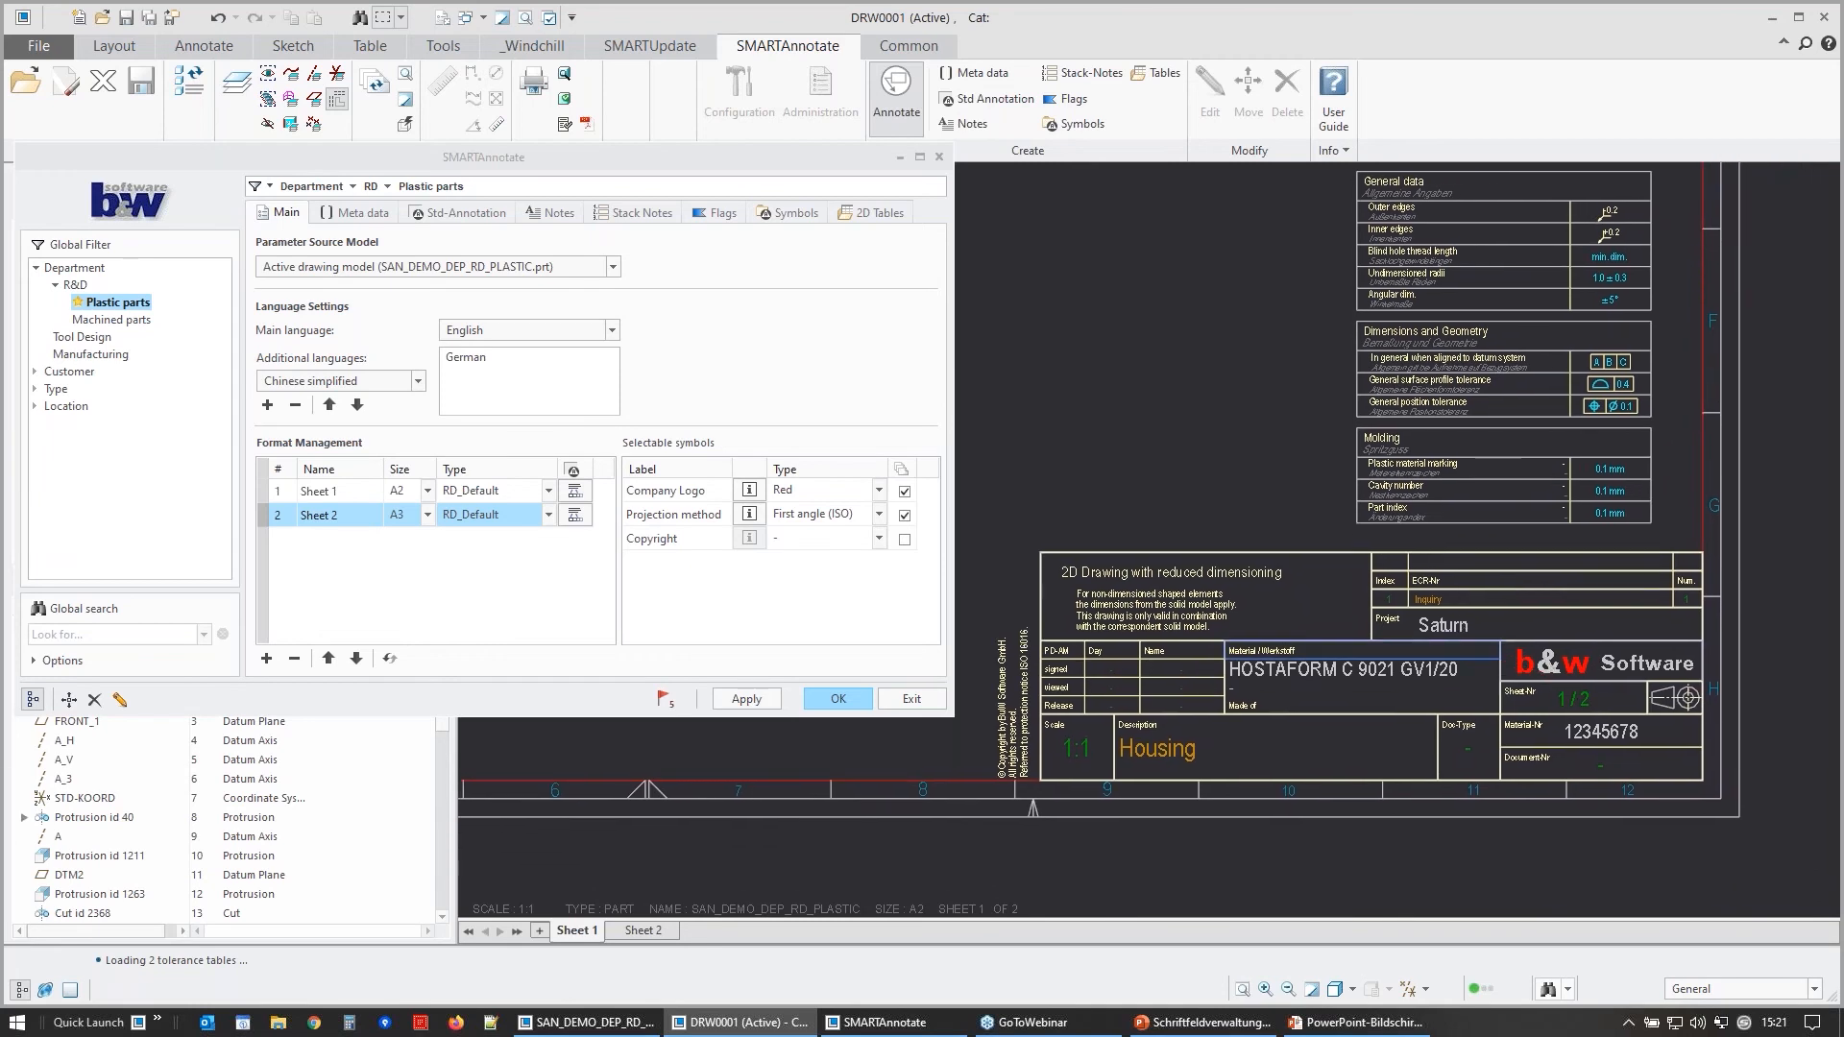
scroll(1483, 653, up, 1)
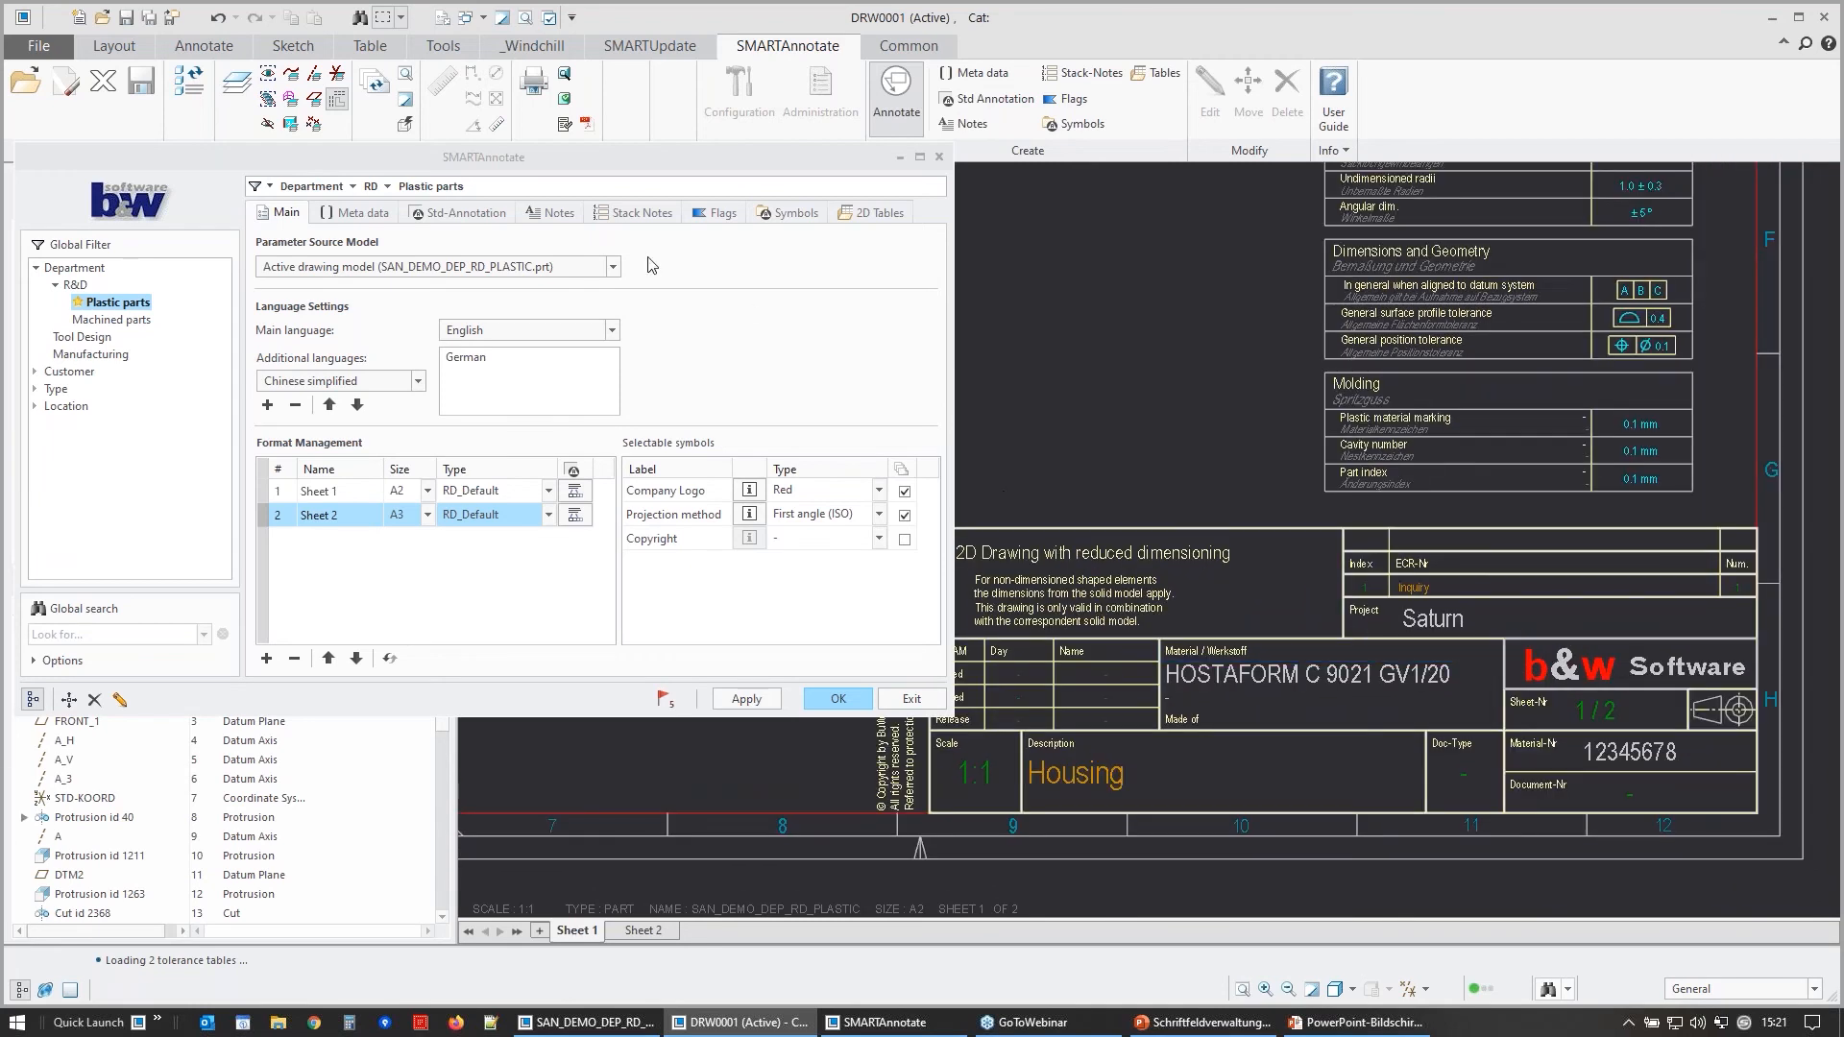
- Check the status details of the SAP number in the meta data and set the SAP number to 333333
click(363, 213)
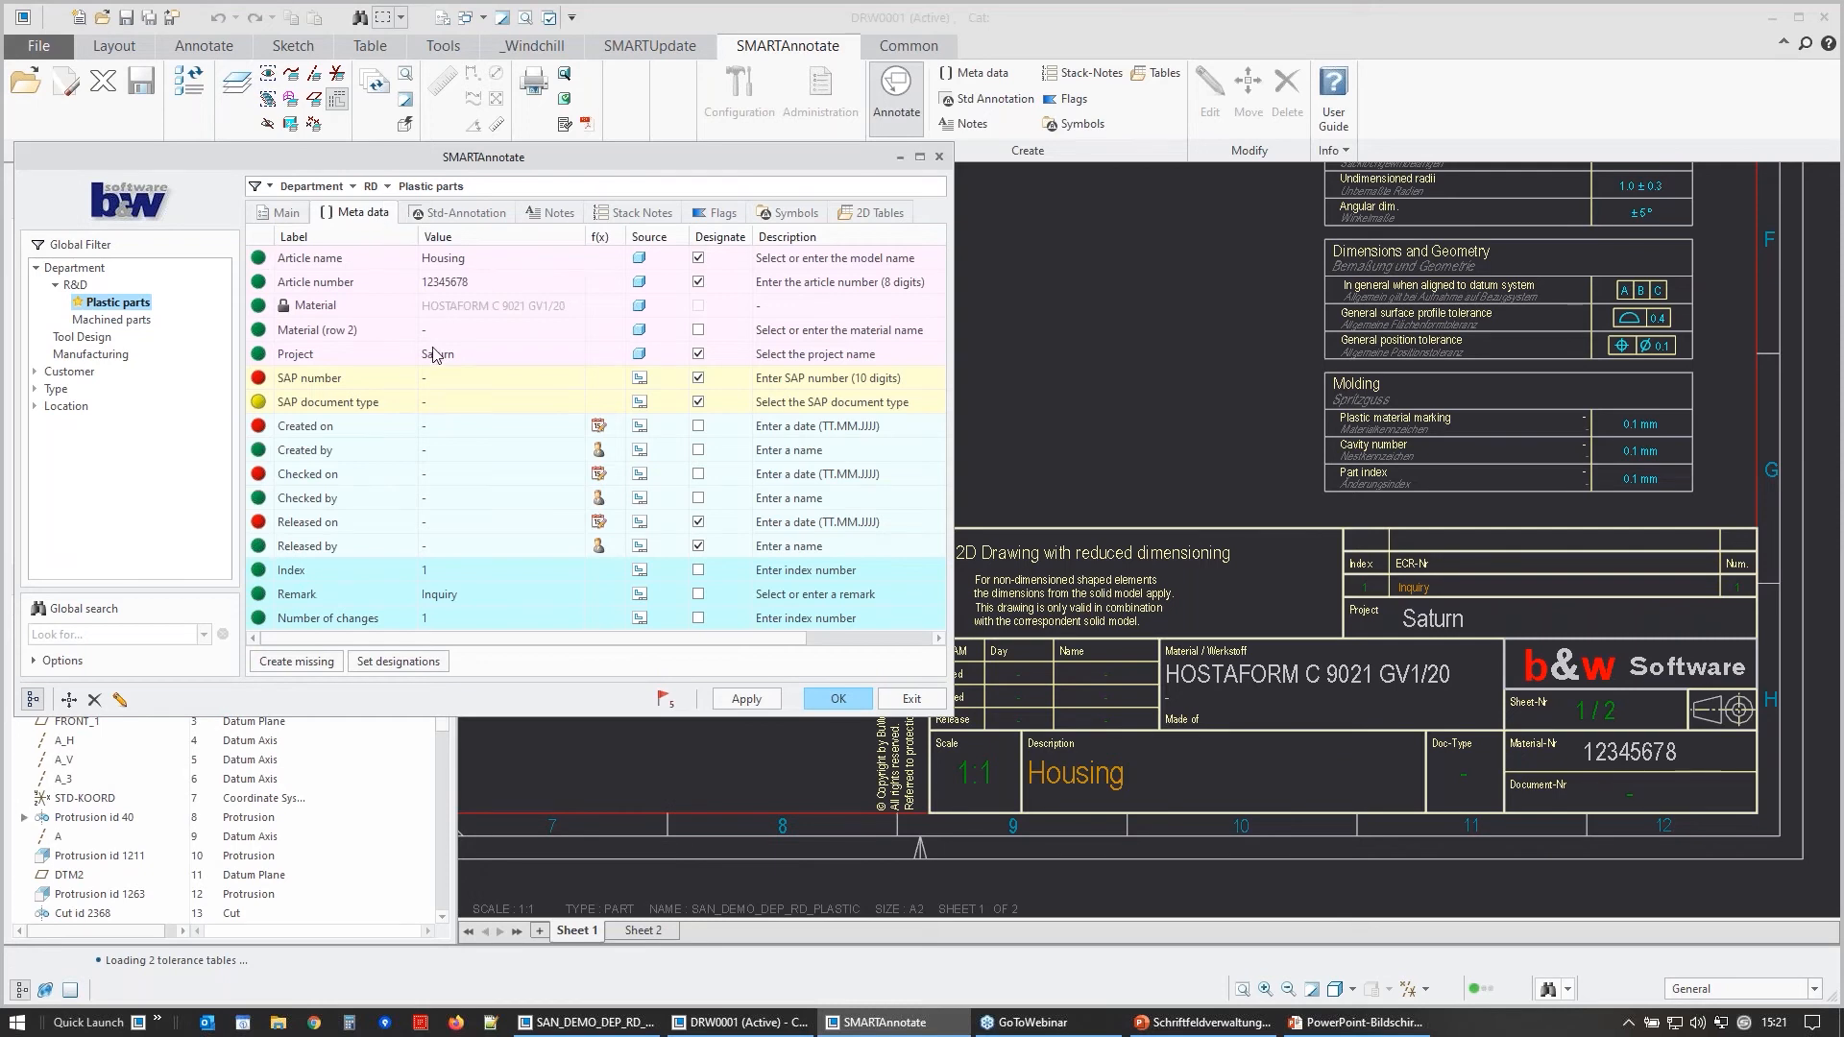
click(259, 379)
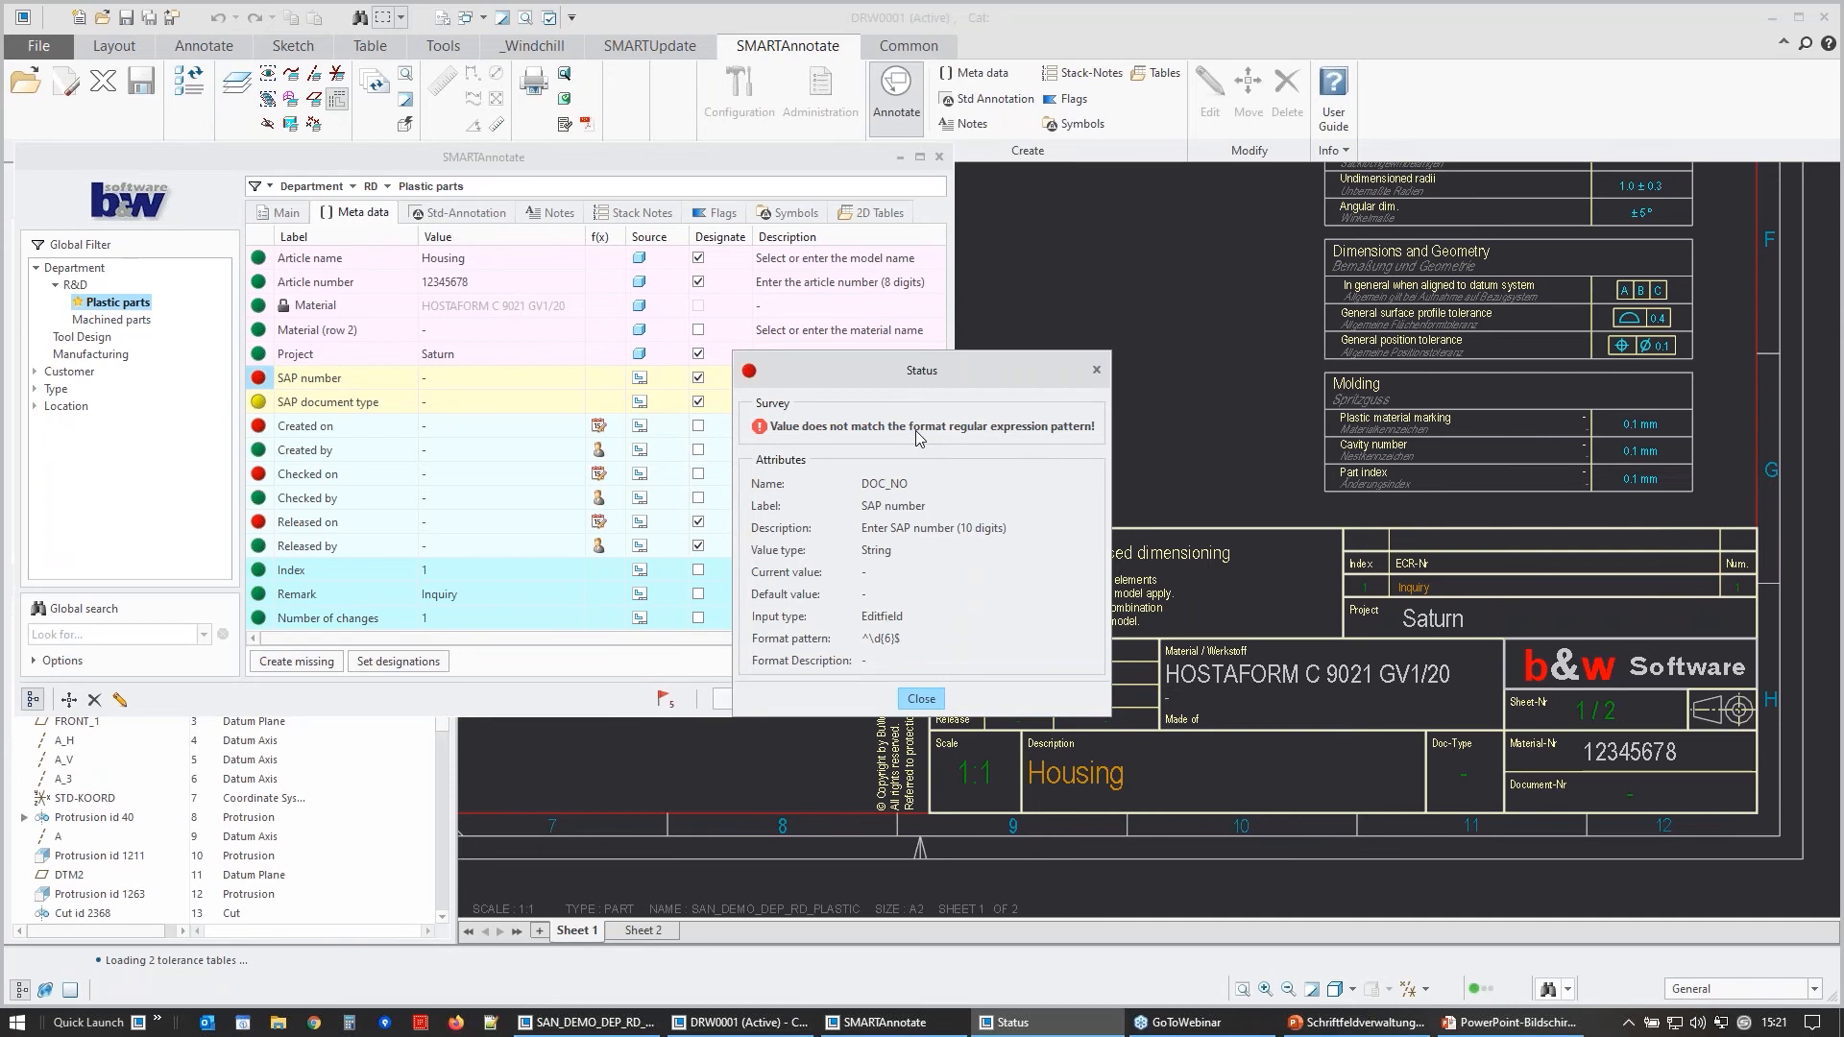
click(921, 699)
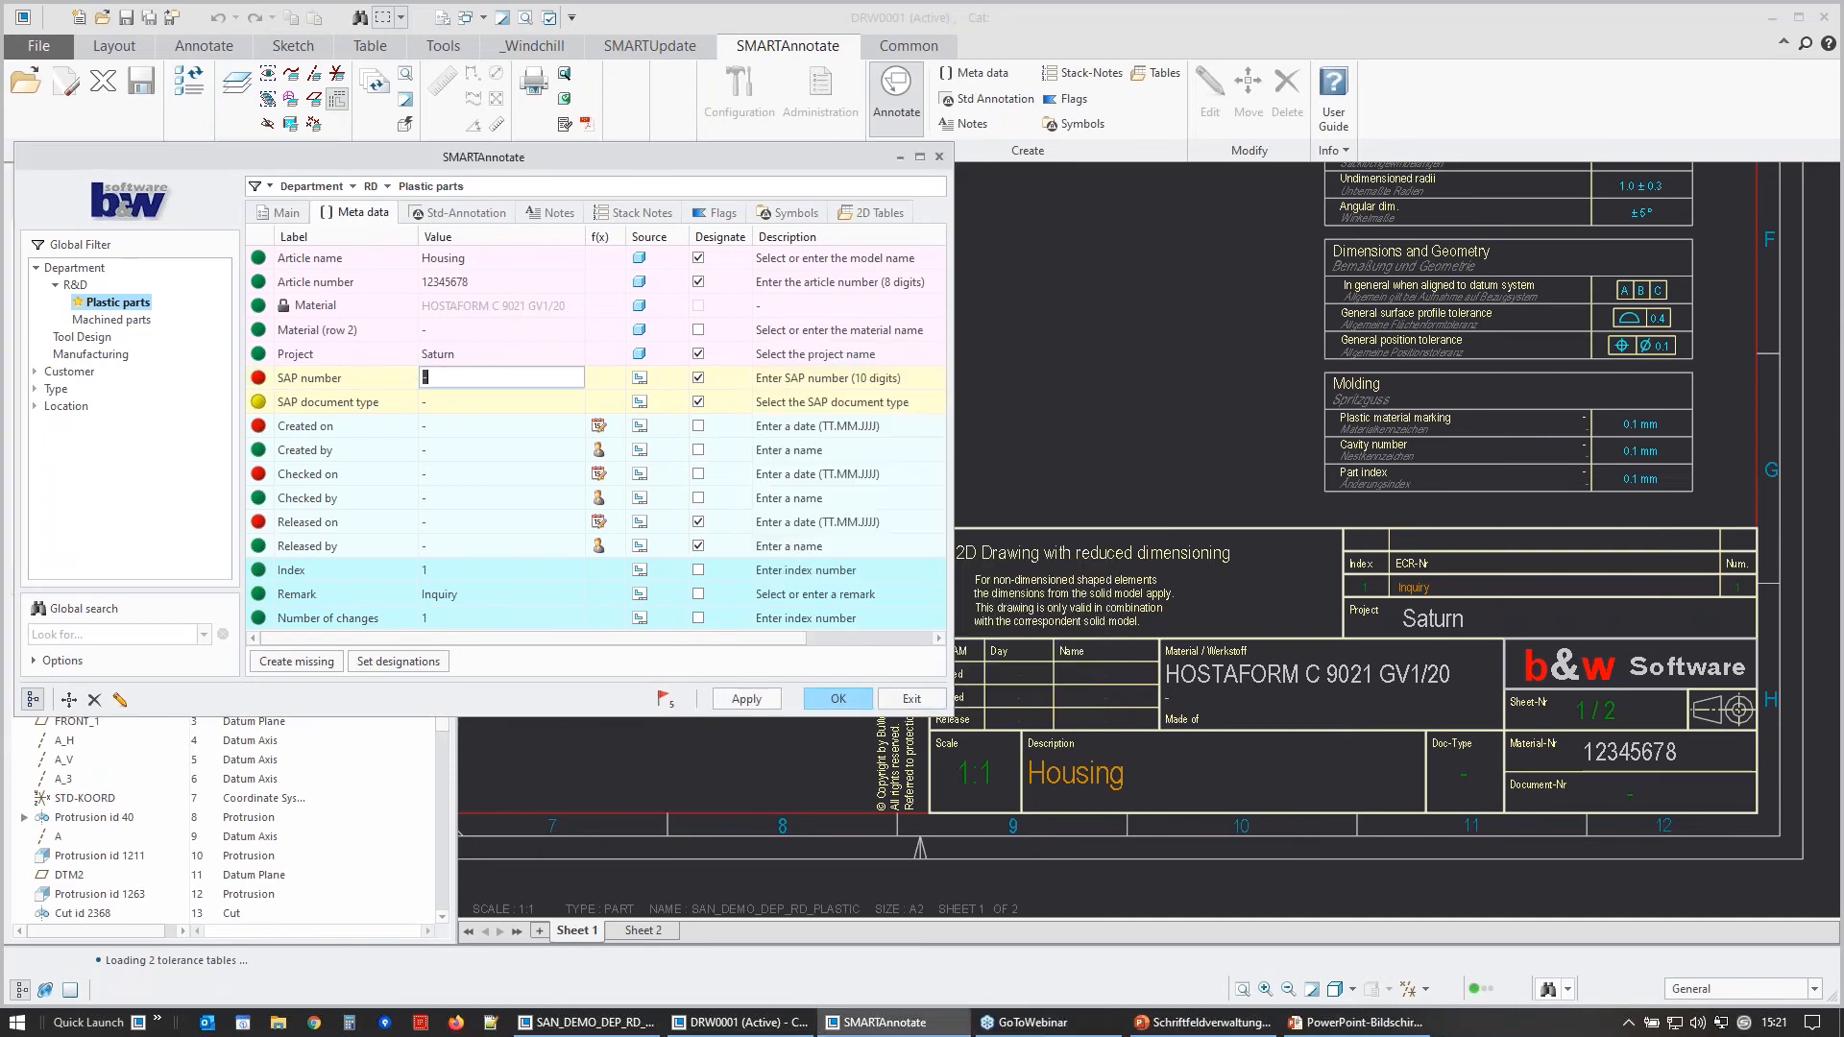
text(333)
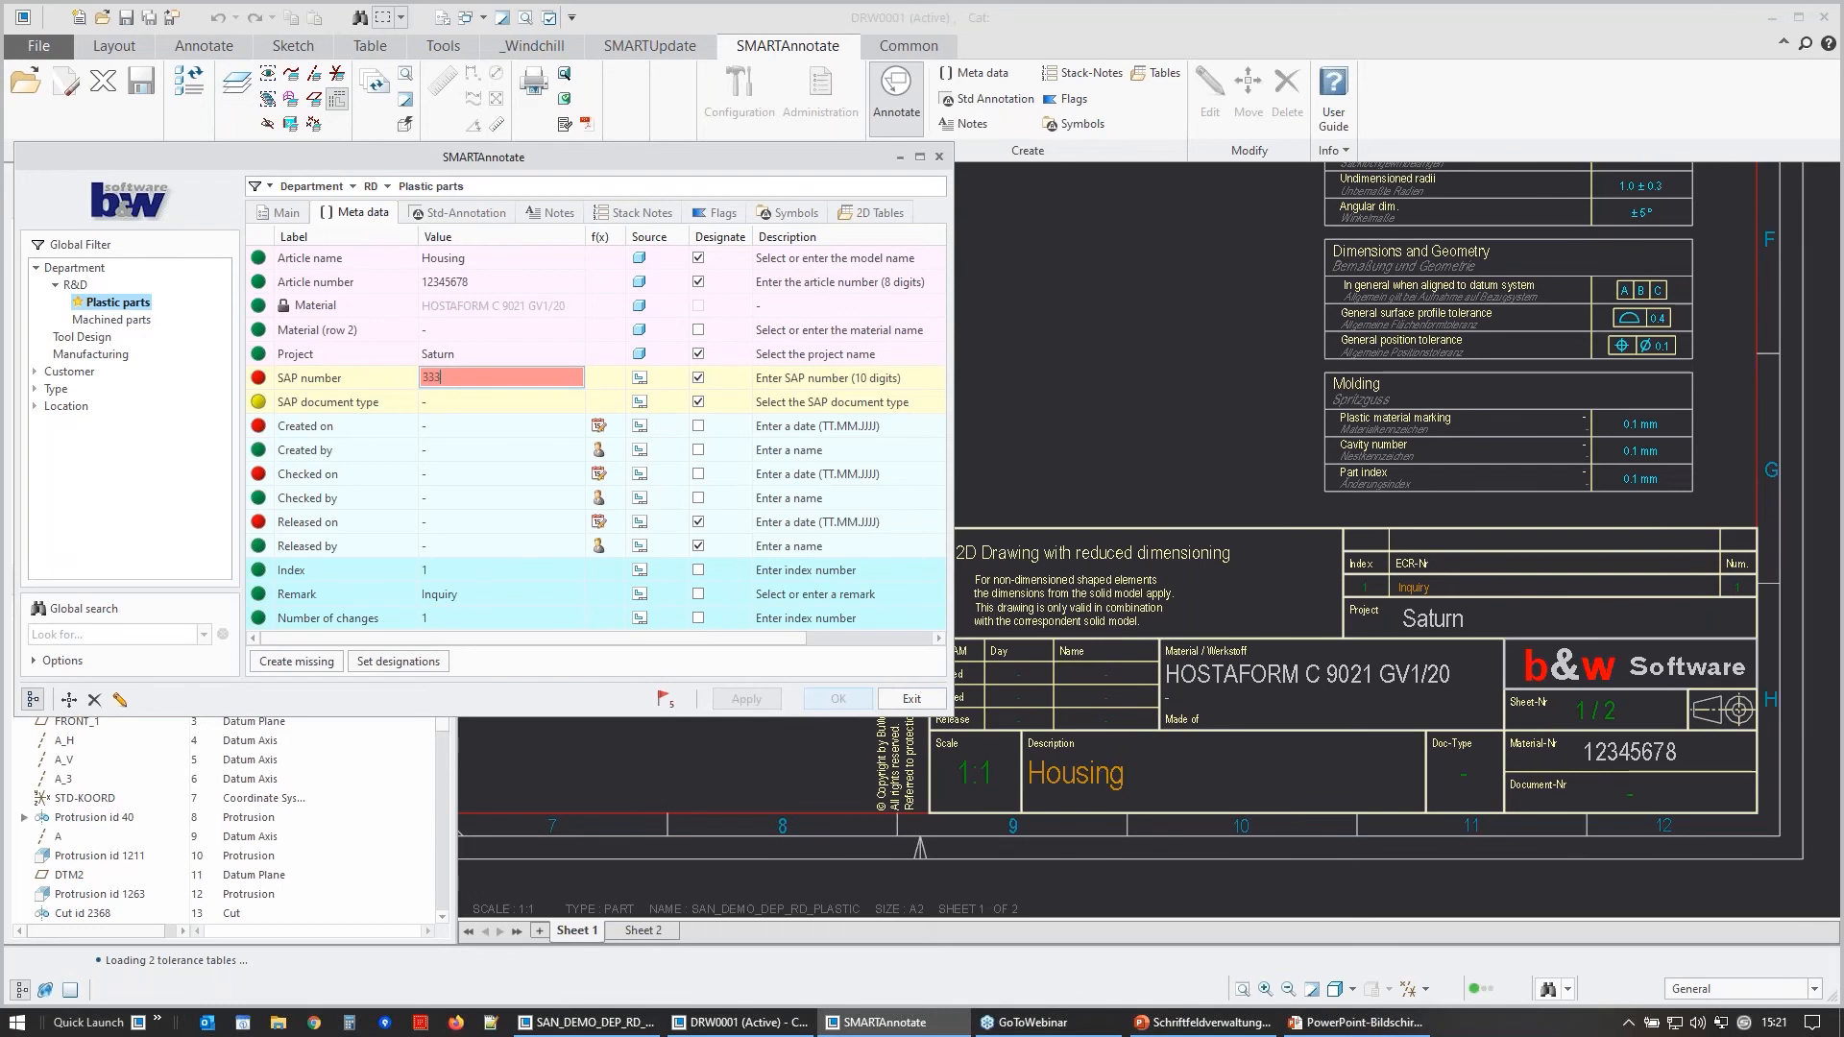
text(333)
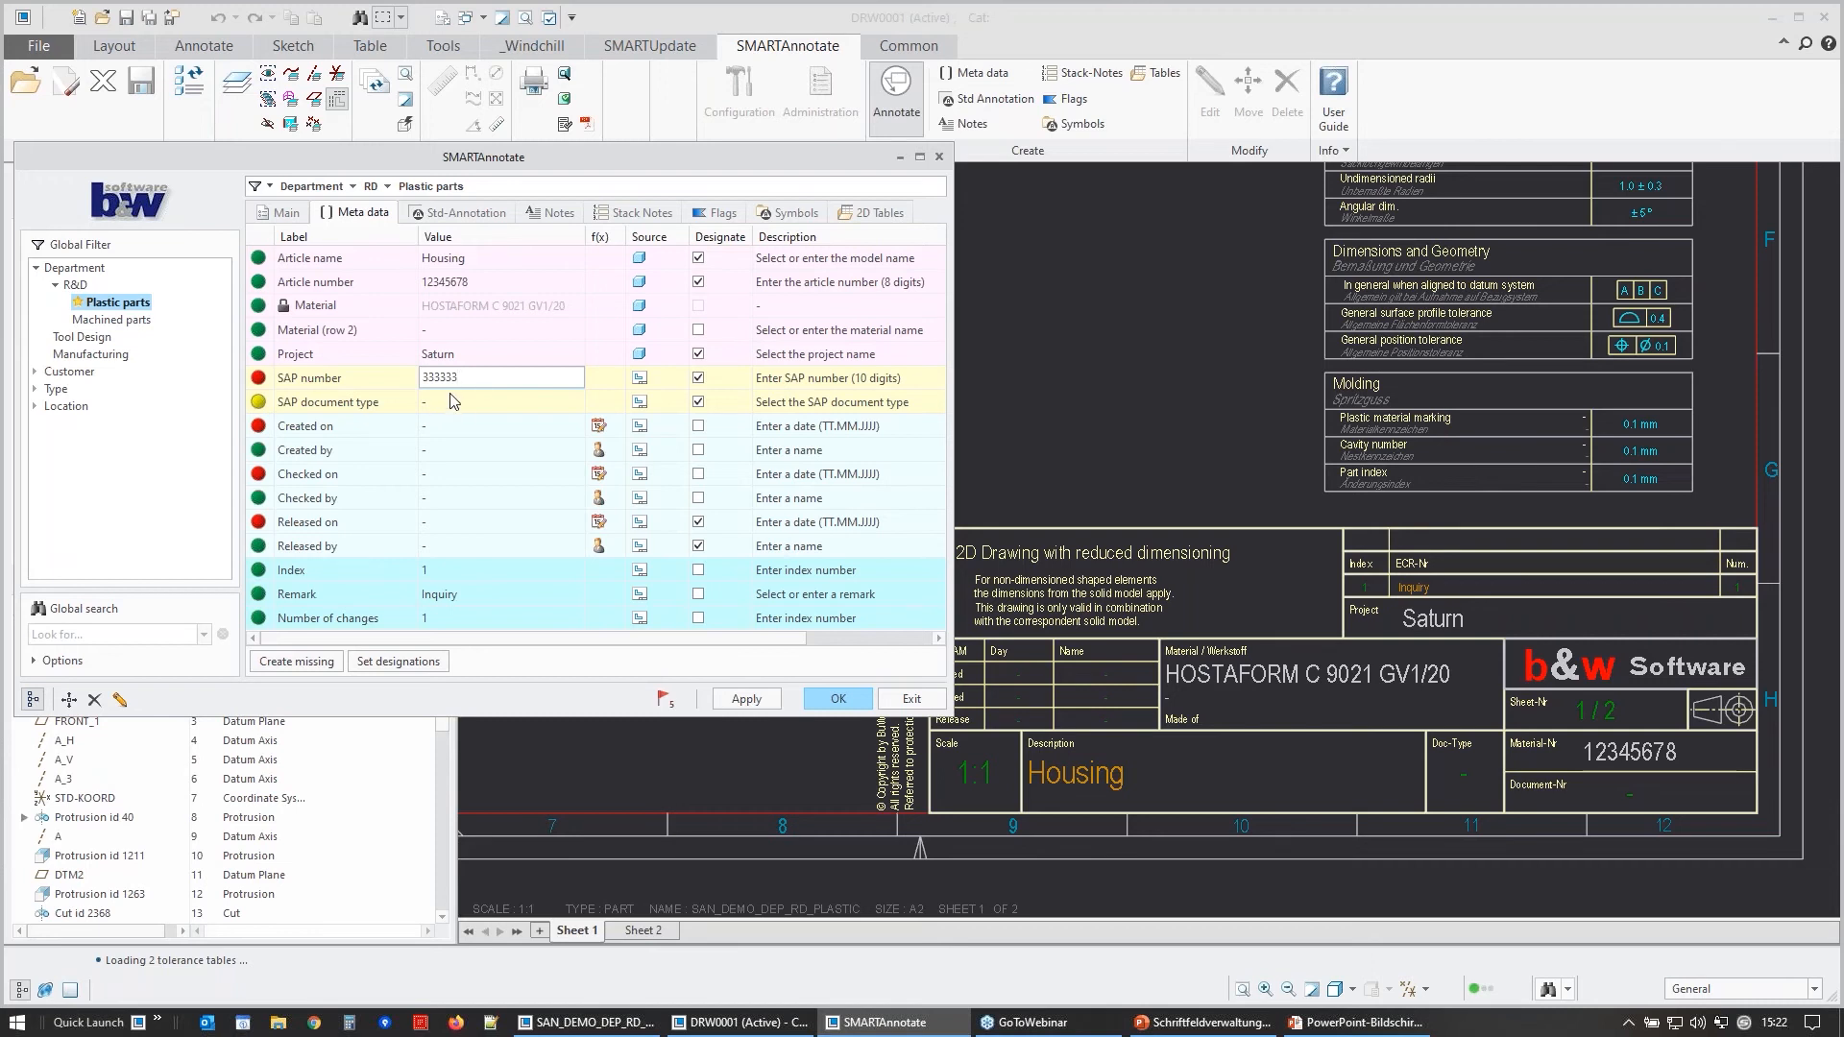
text(3)
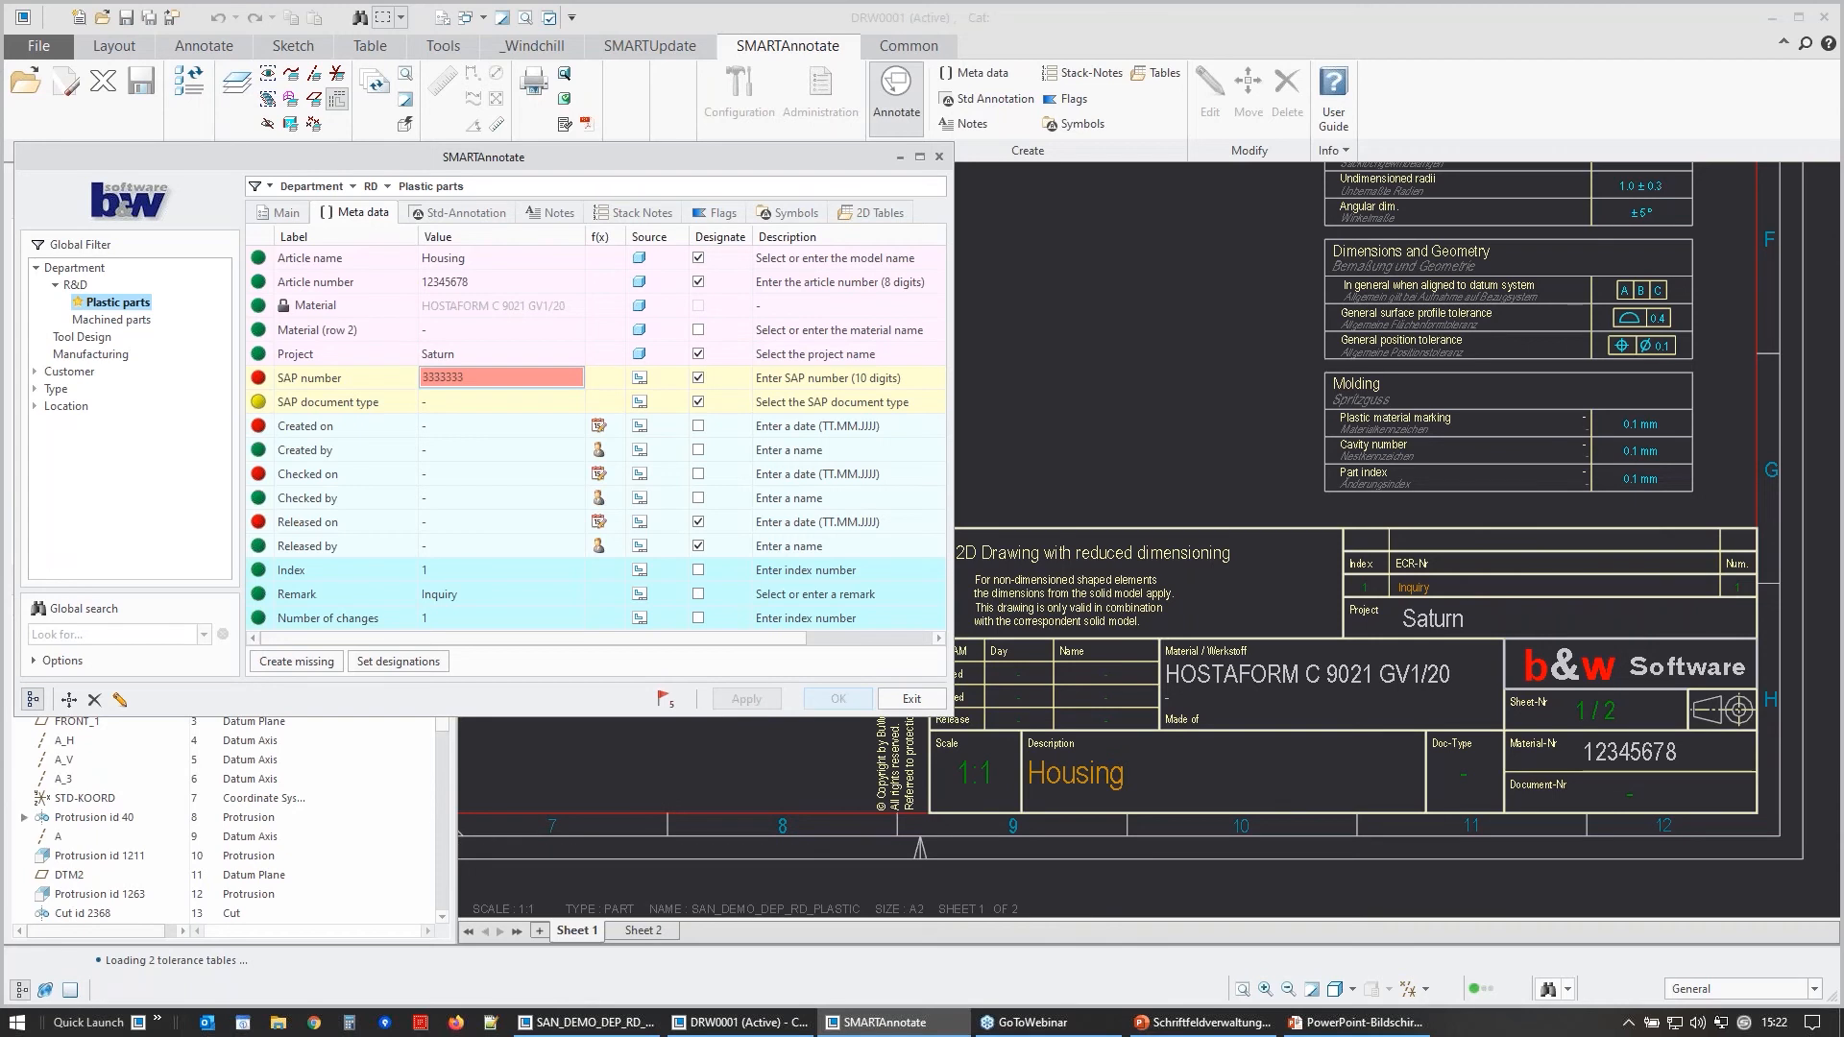
key(BackSpace)
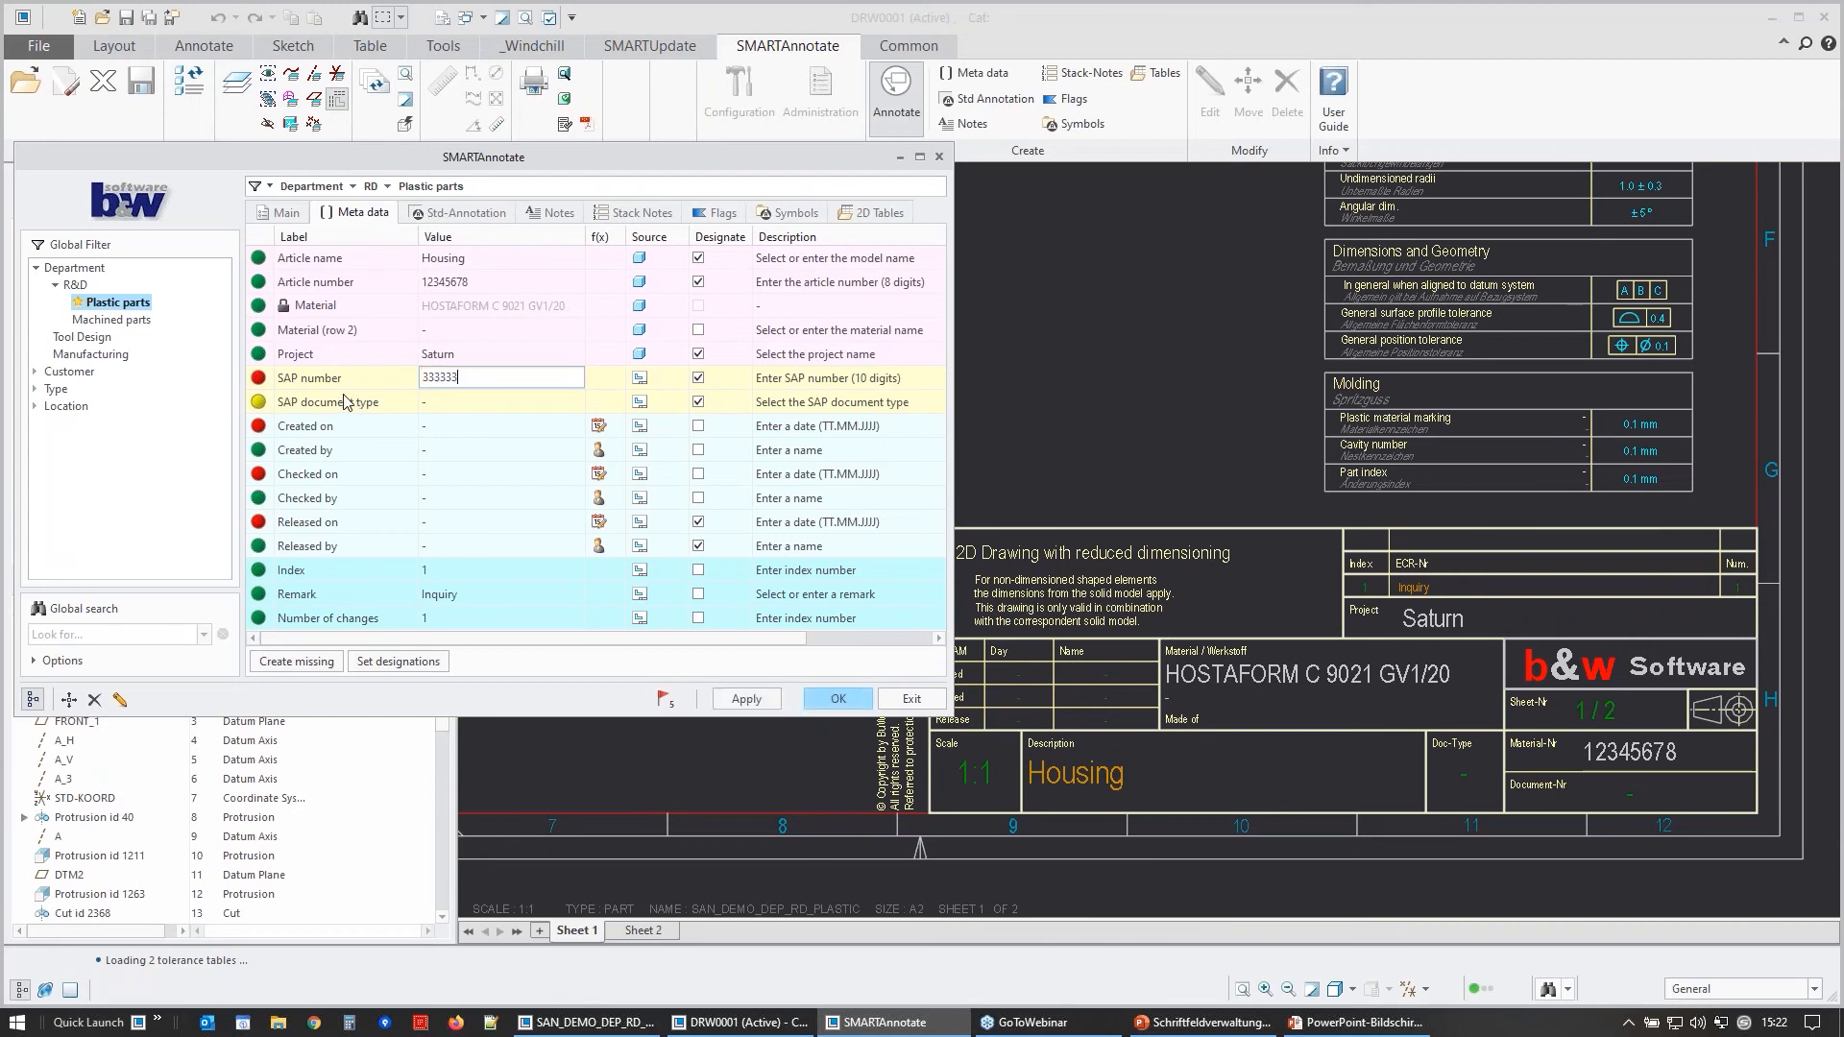
- Set the SAP document type to DRW in the meta data
click(454, 403)
click(454, 409)
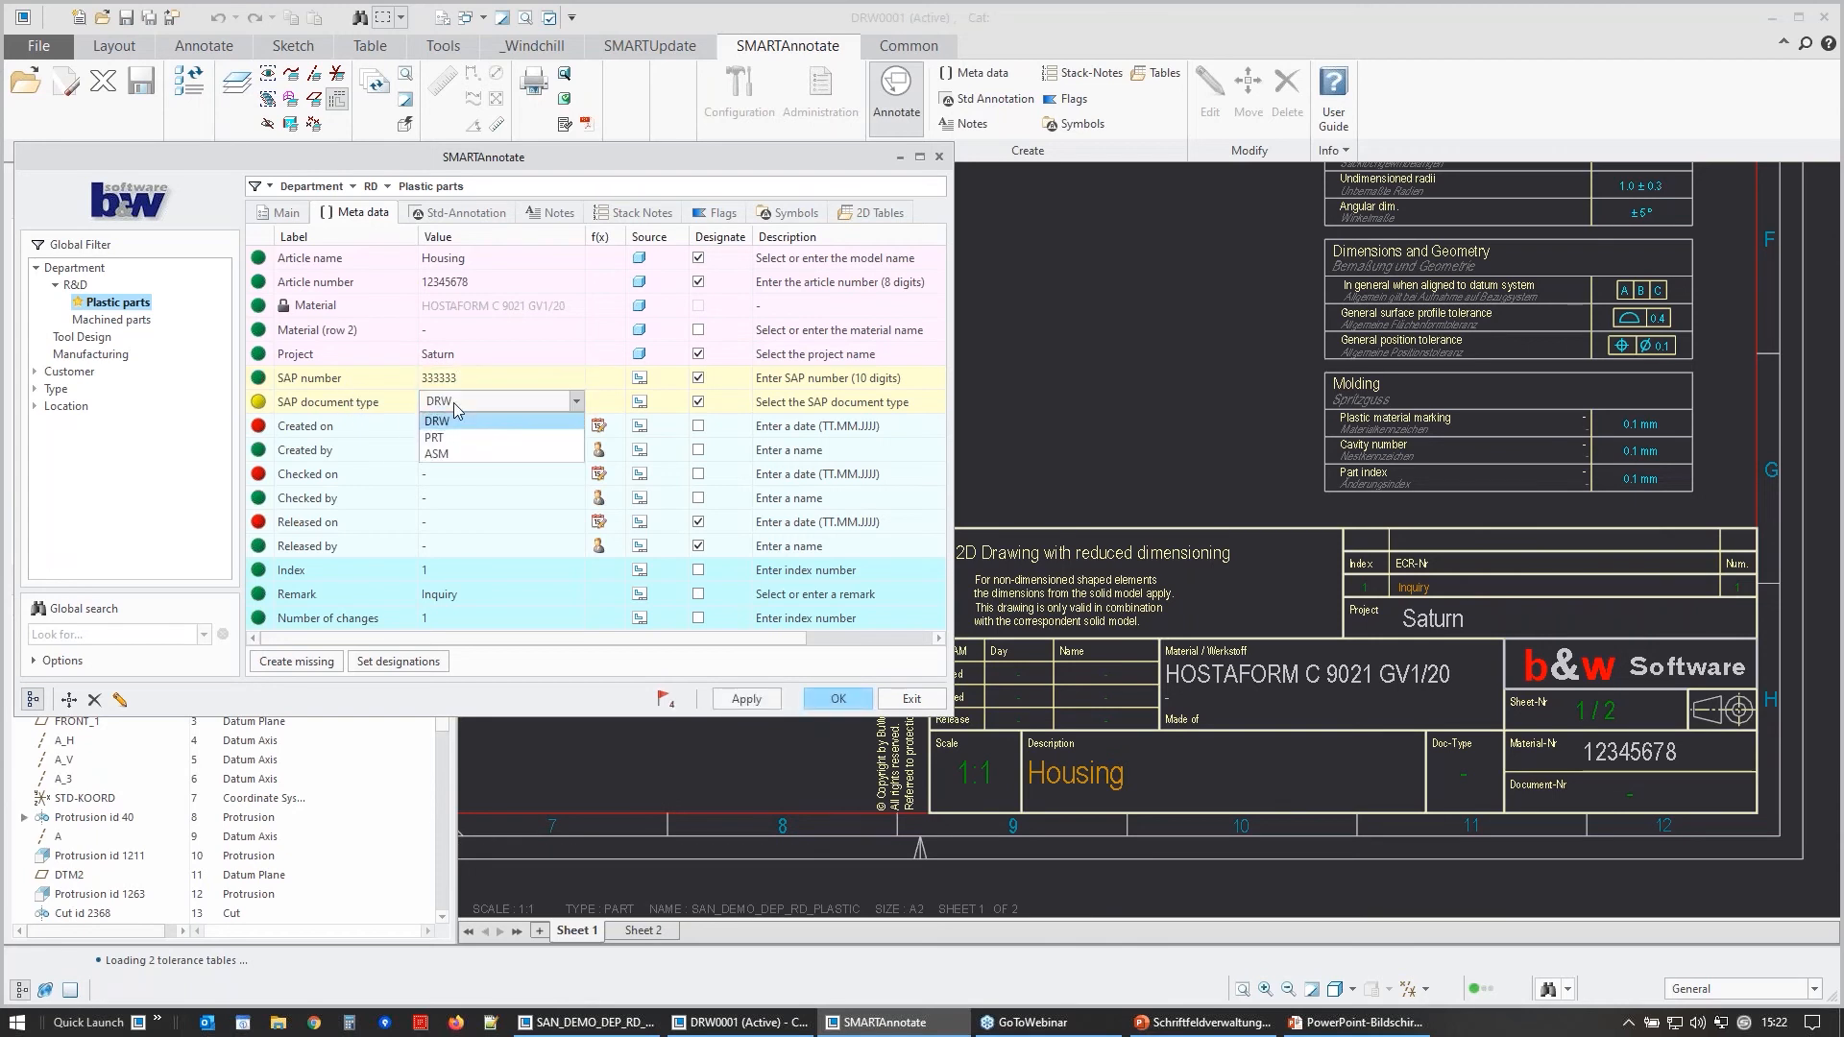
click(455, 431)
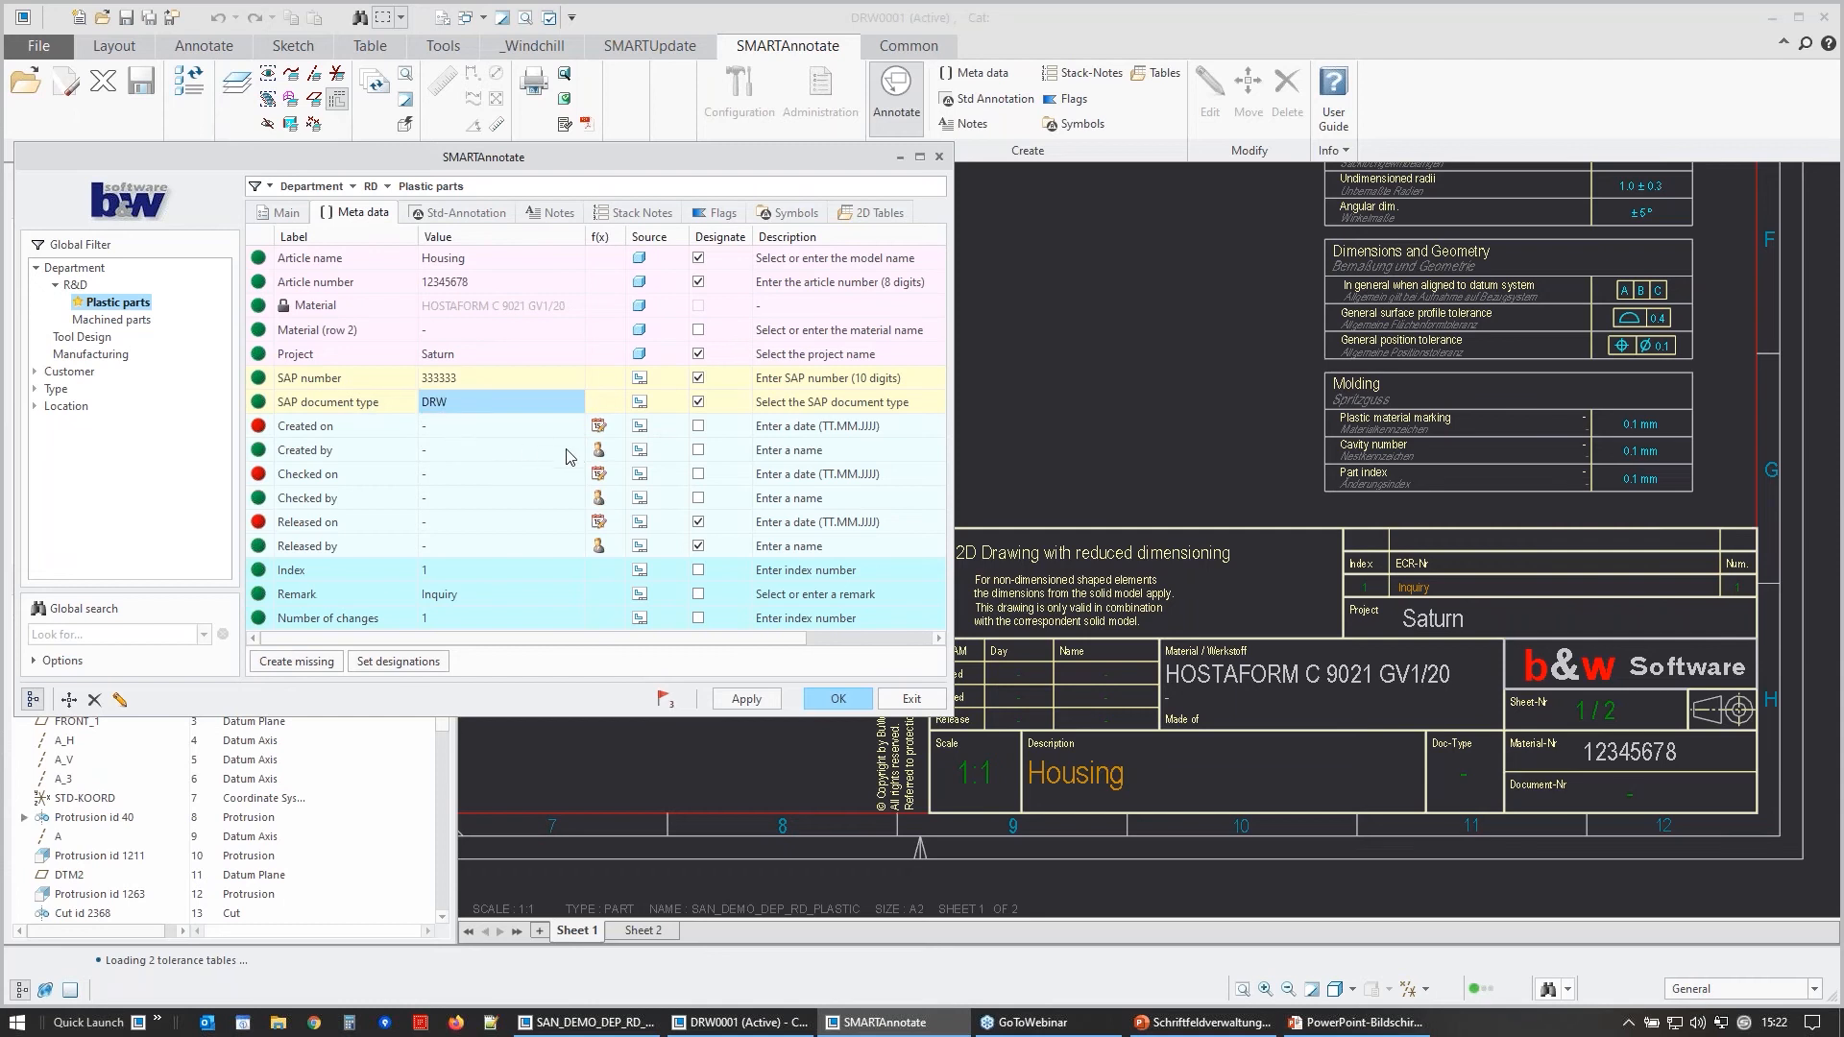
- Fill in the created-on date 28.10.2020 and the creator's name automatically, apply the meta data and leave SMARTAnnotate
click(600, 428)
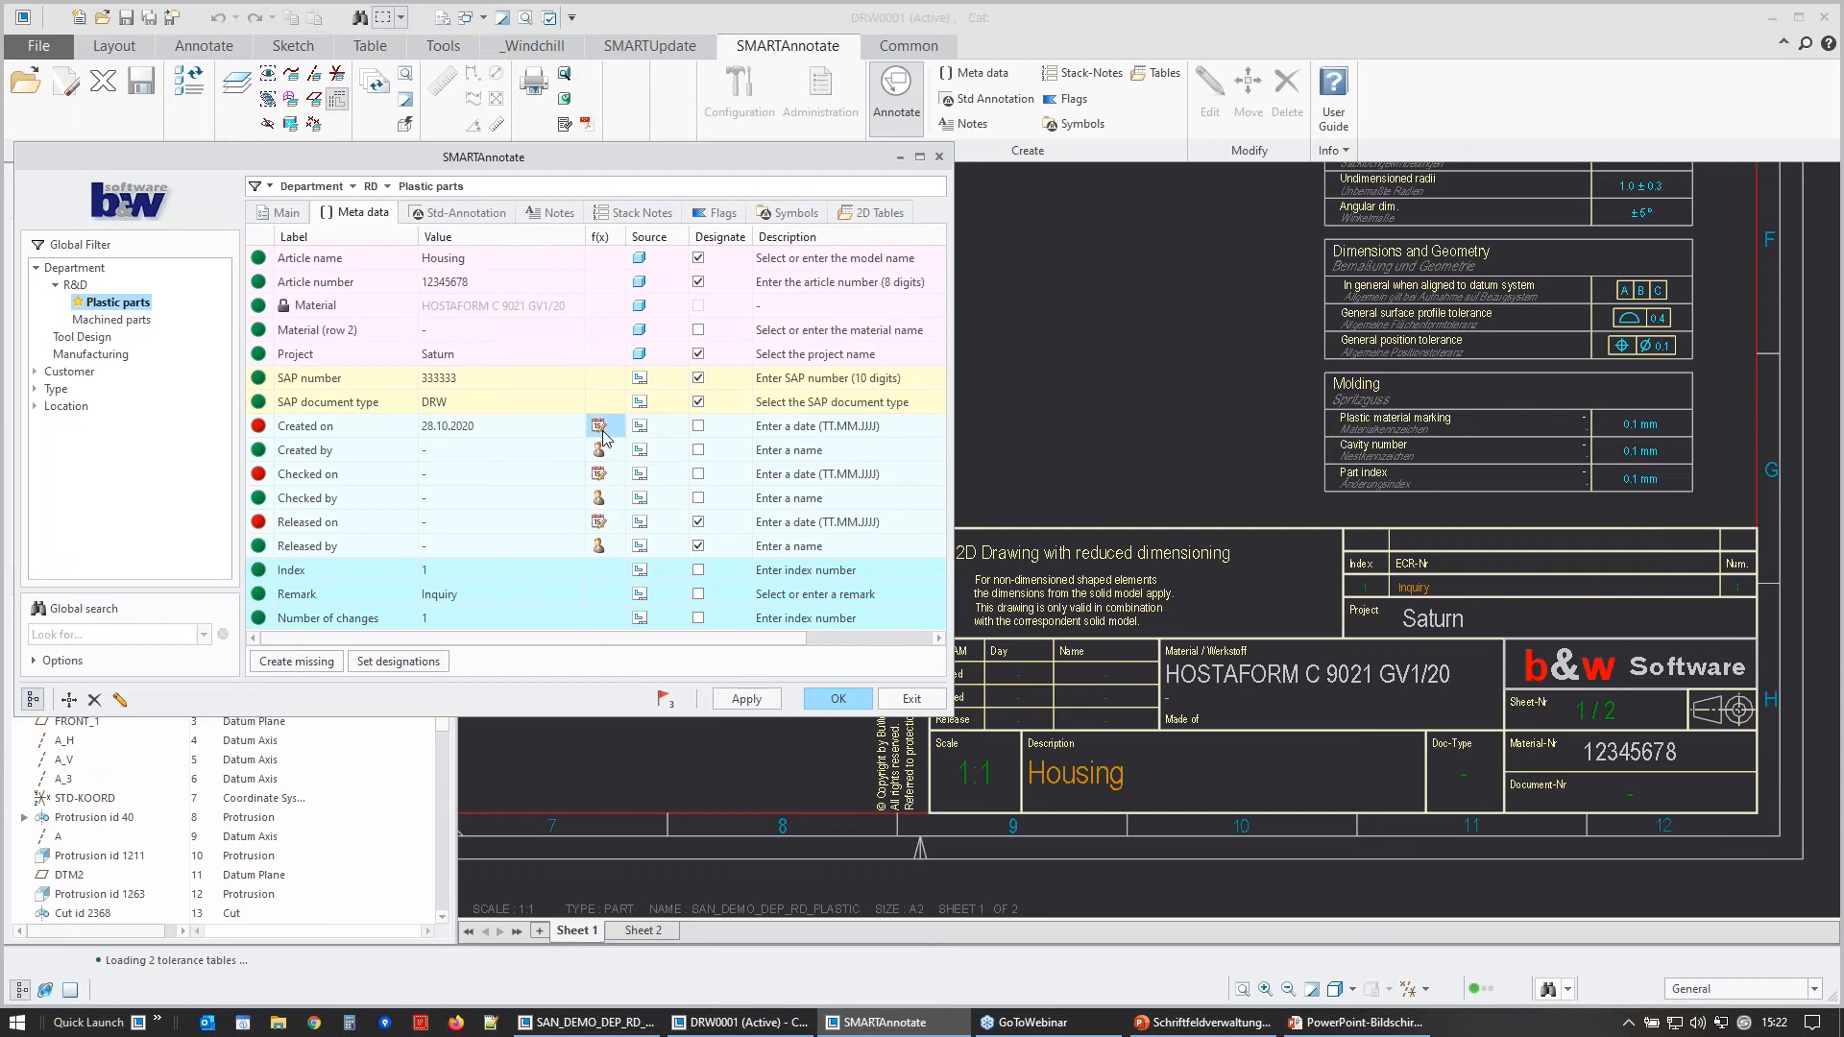
click(604, 449)
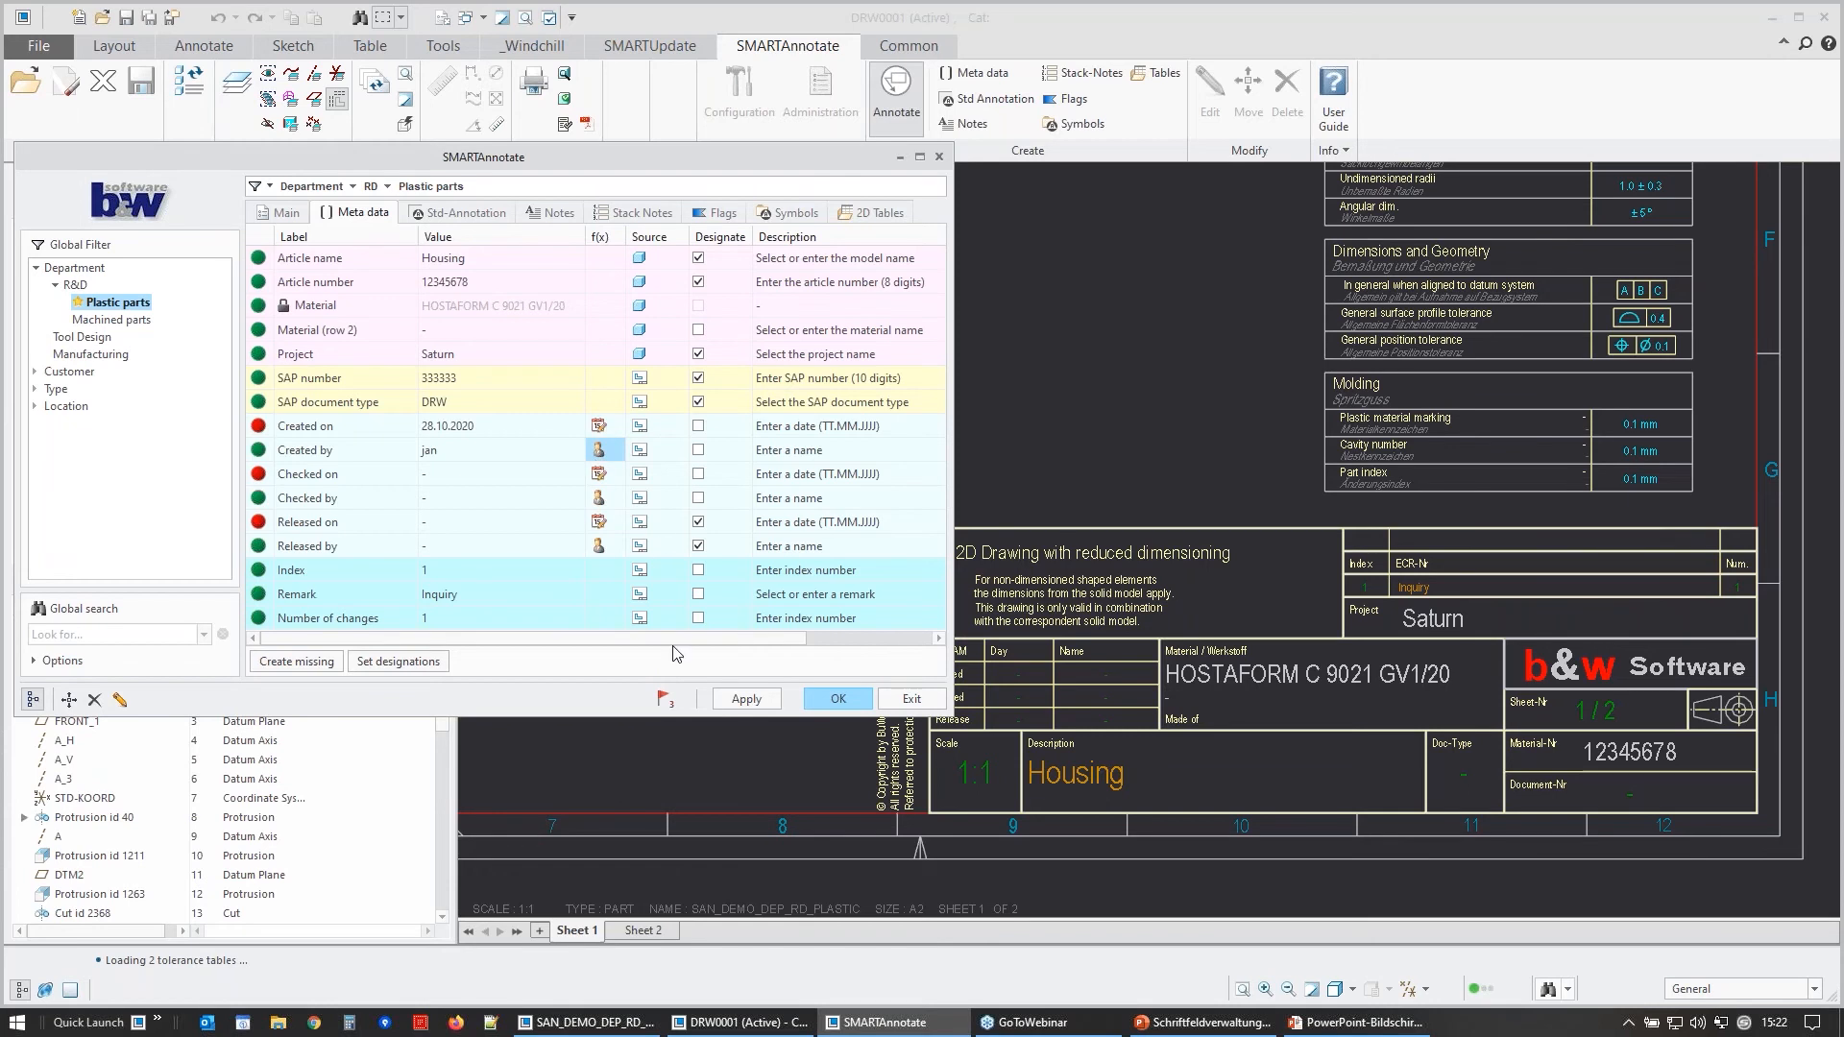
click(771, 701)
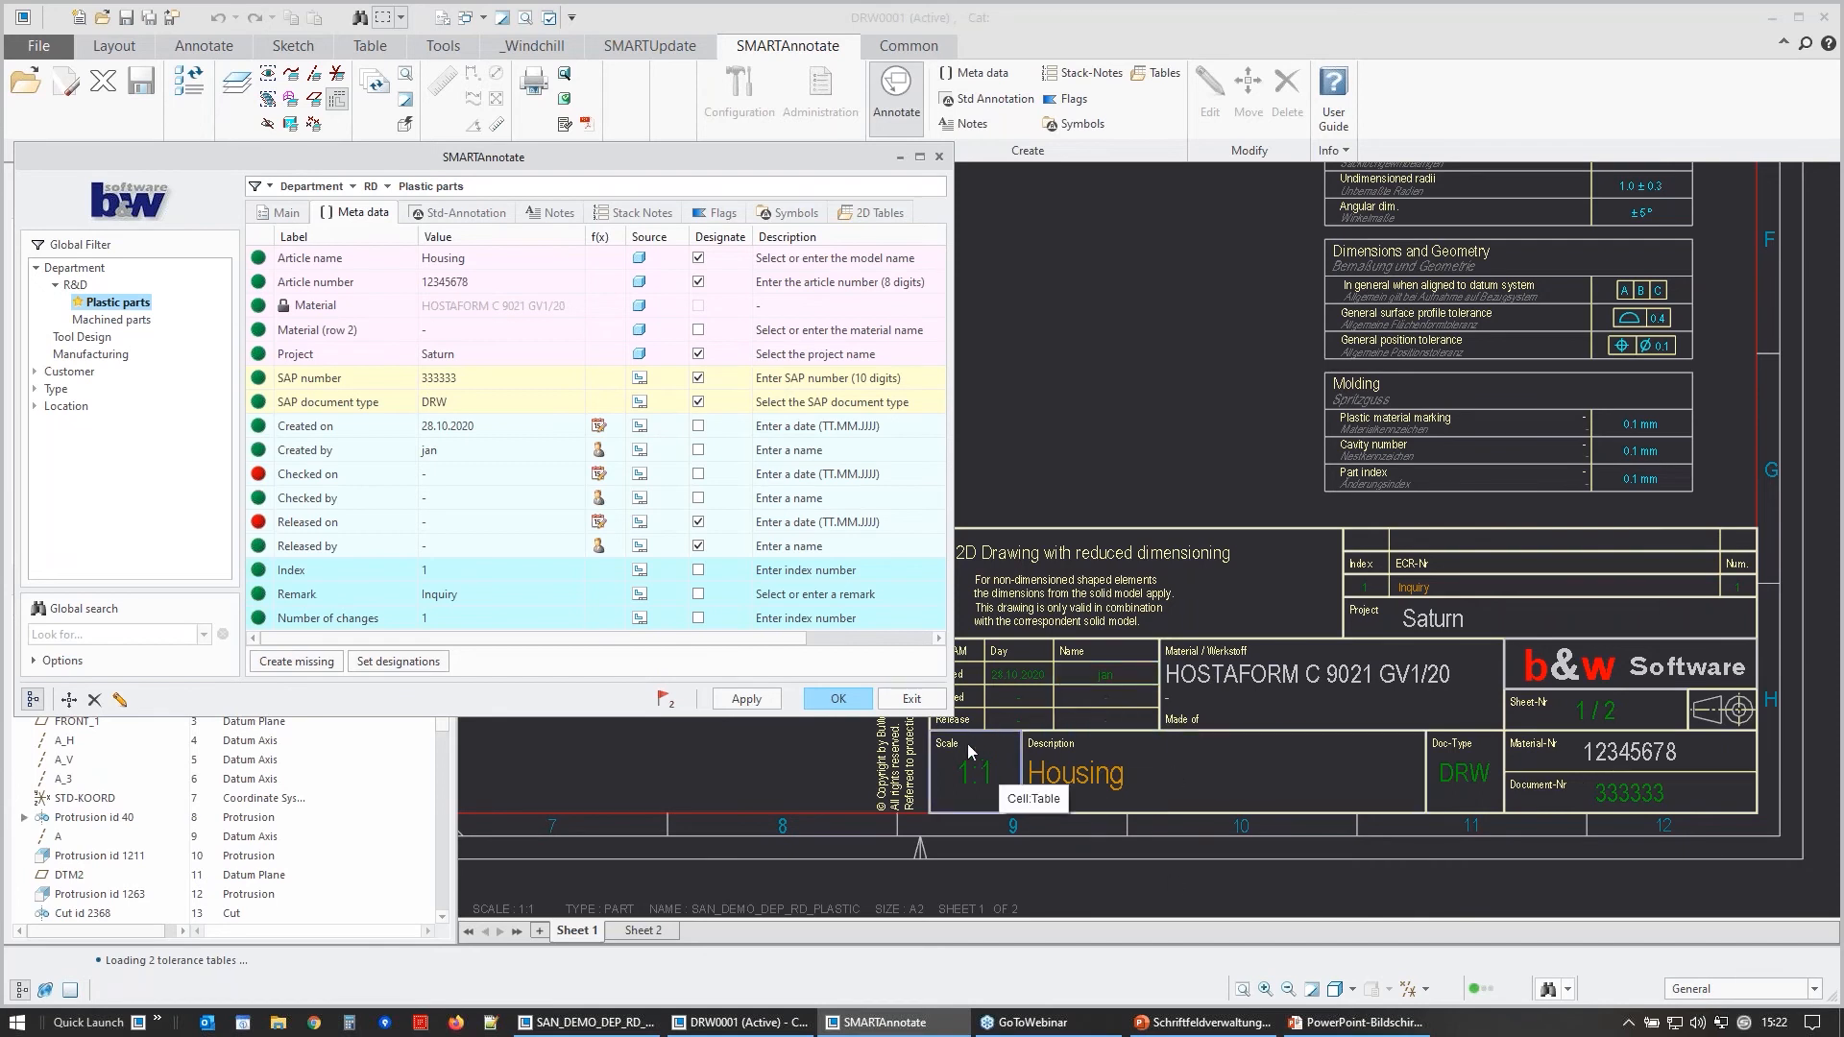
click(913, 699)
- Insert a general view of the part with No Combined State on Sheet 1, just above the small table near the lower edge
scroll(874, 491, up, 5)
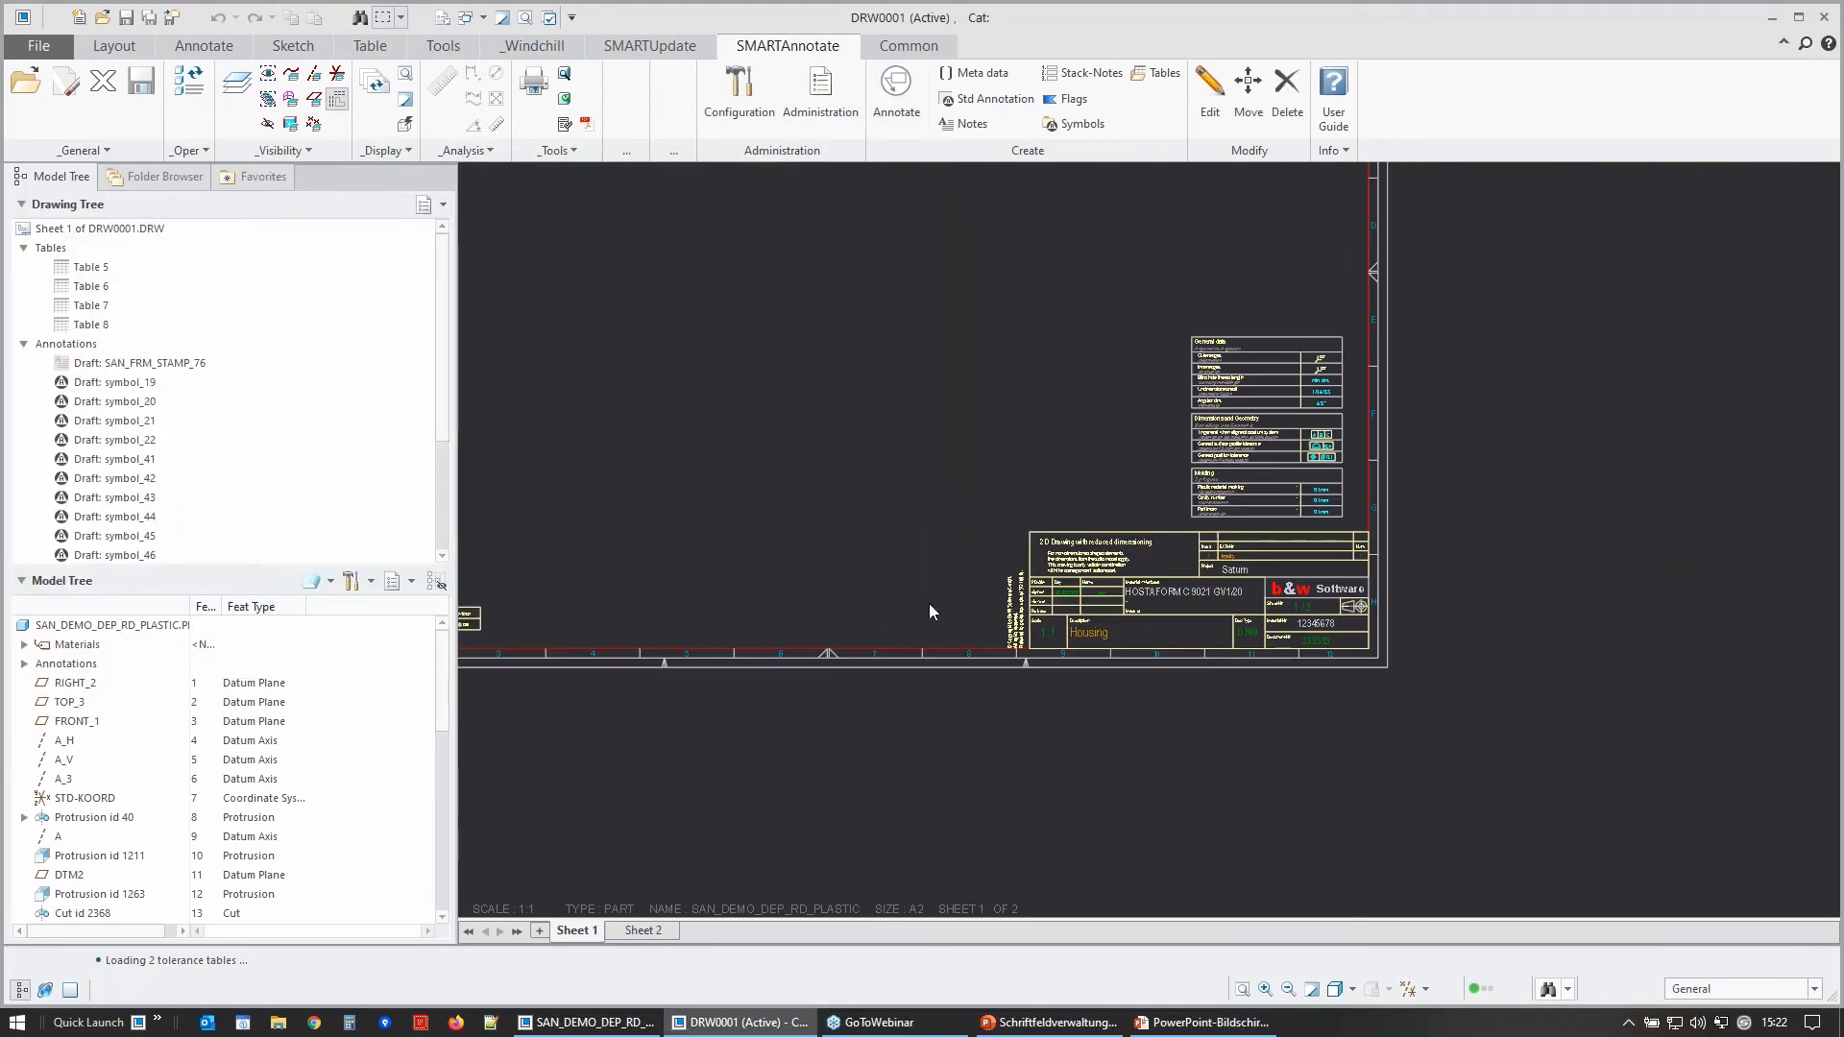
right_click(647, 492)
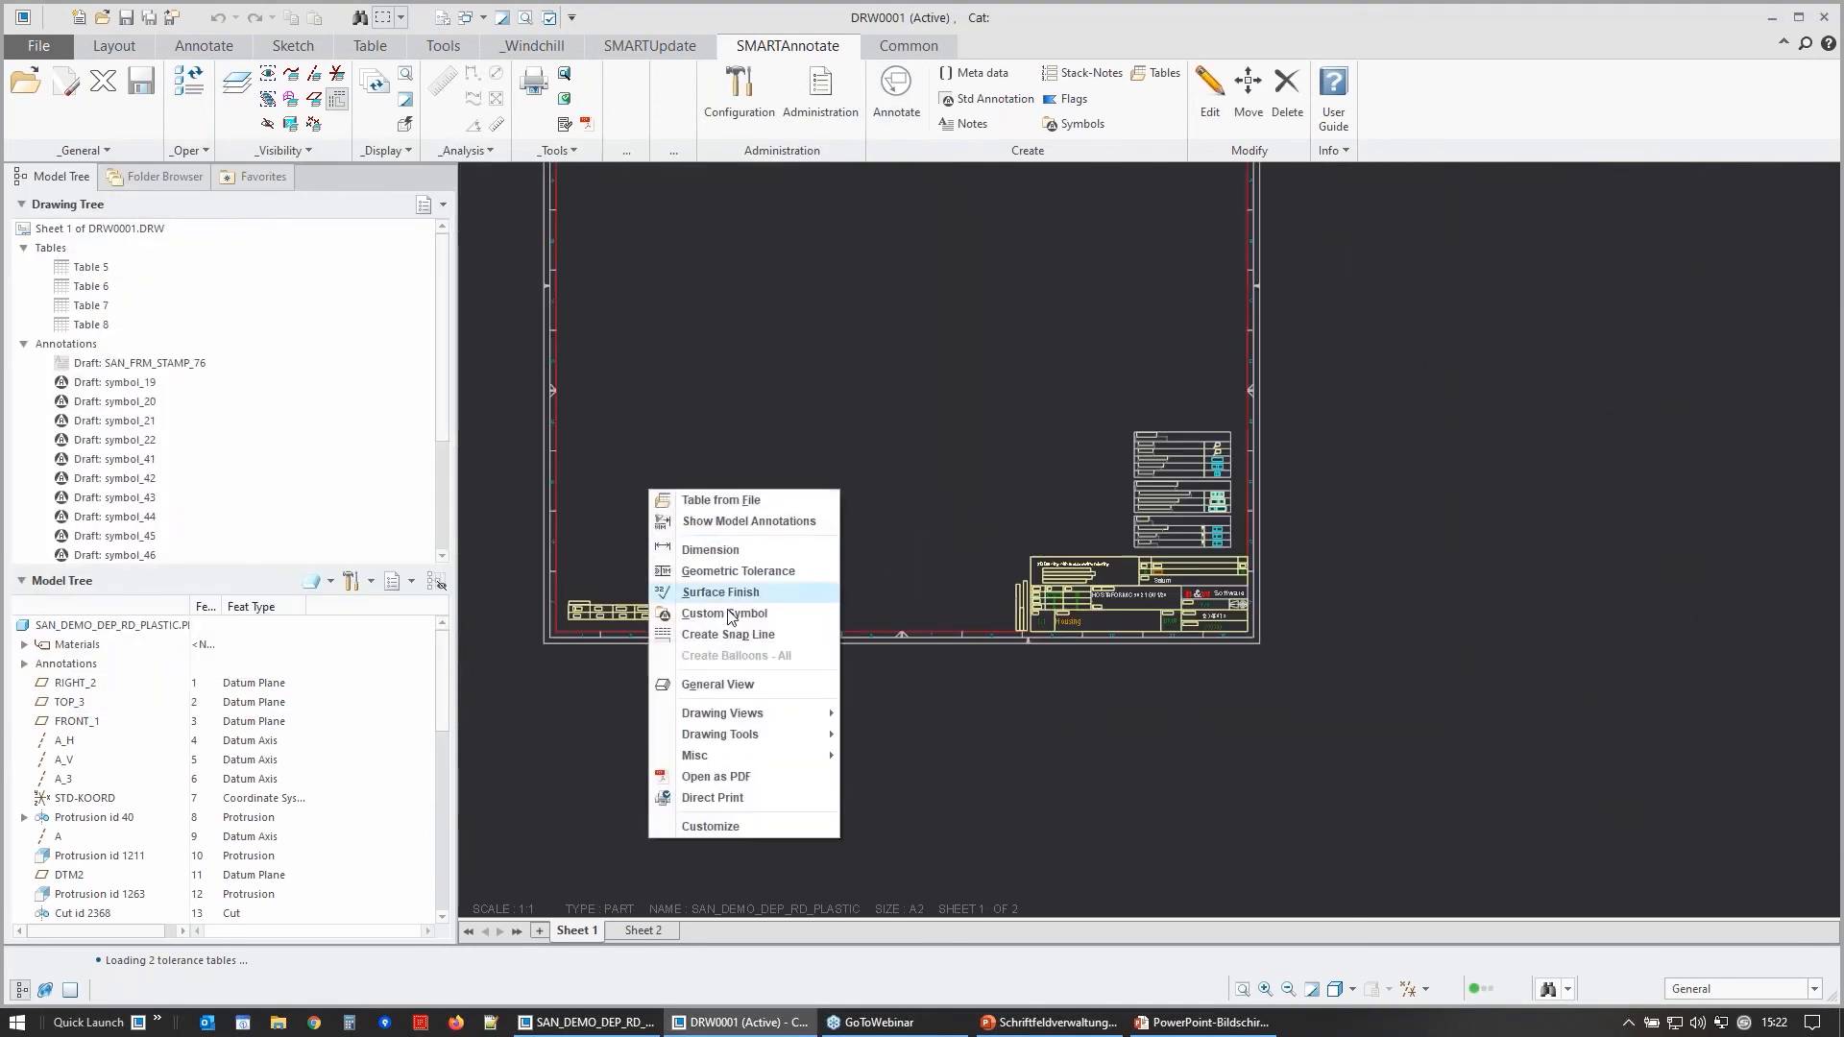
click(742, 686)
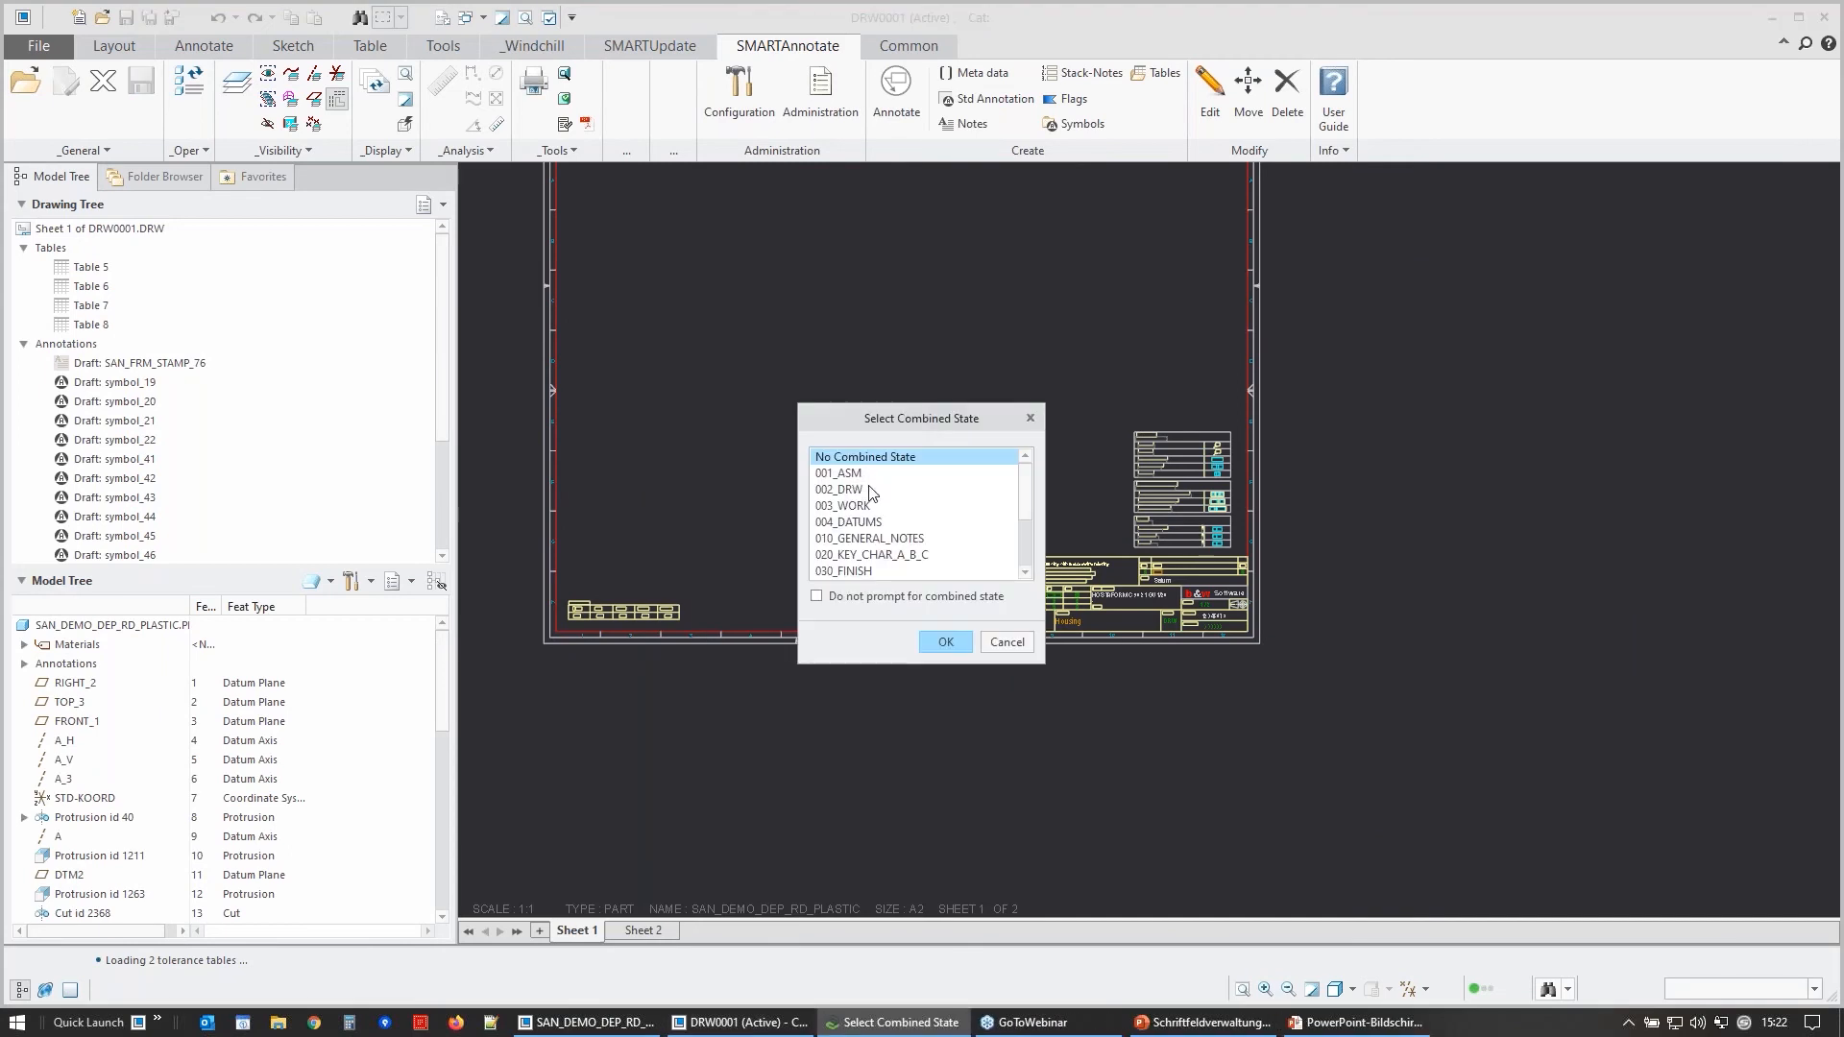
click(941, 641)
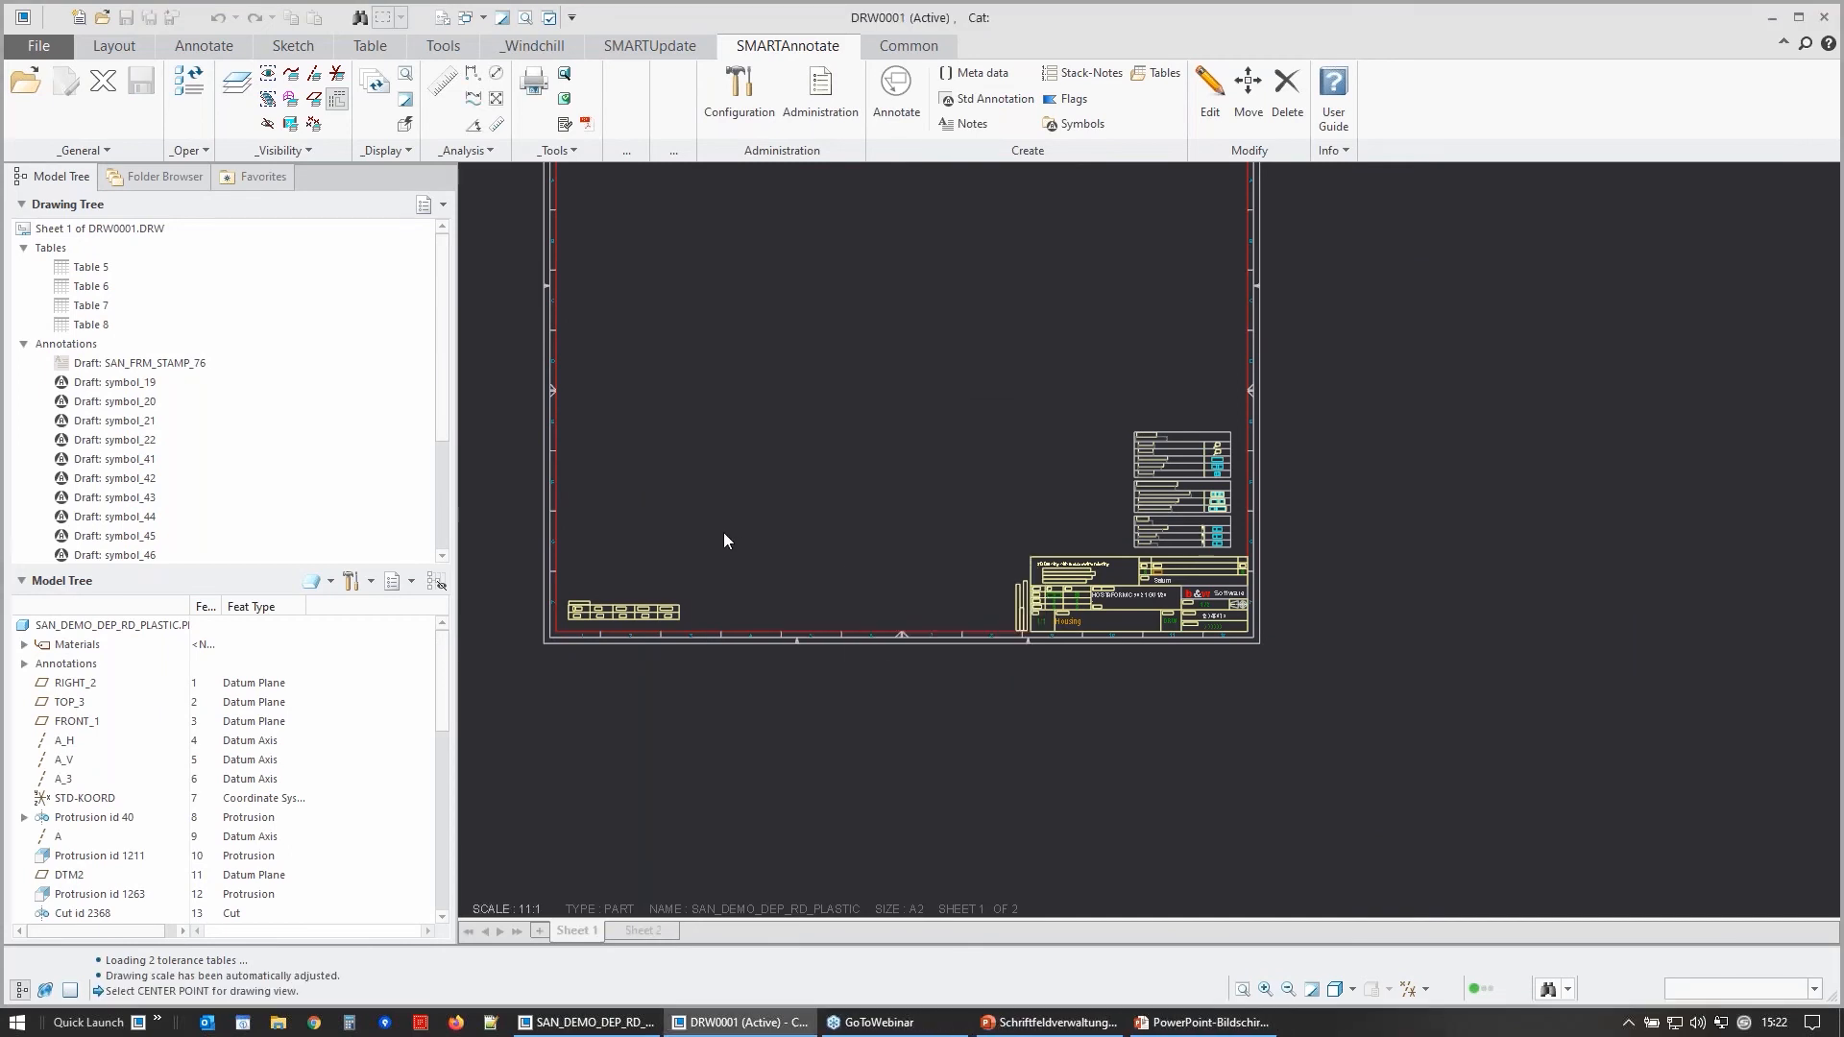
click(724, 534)
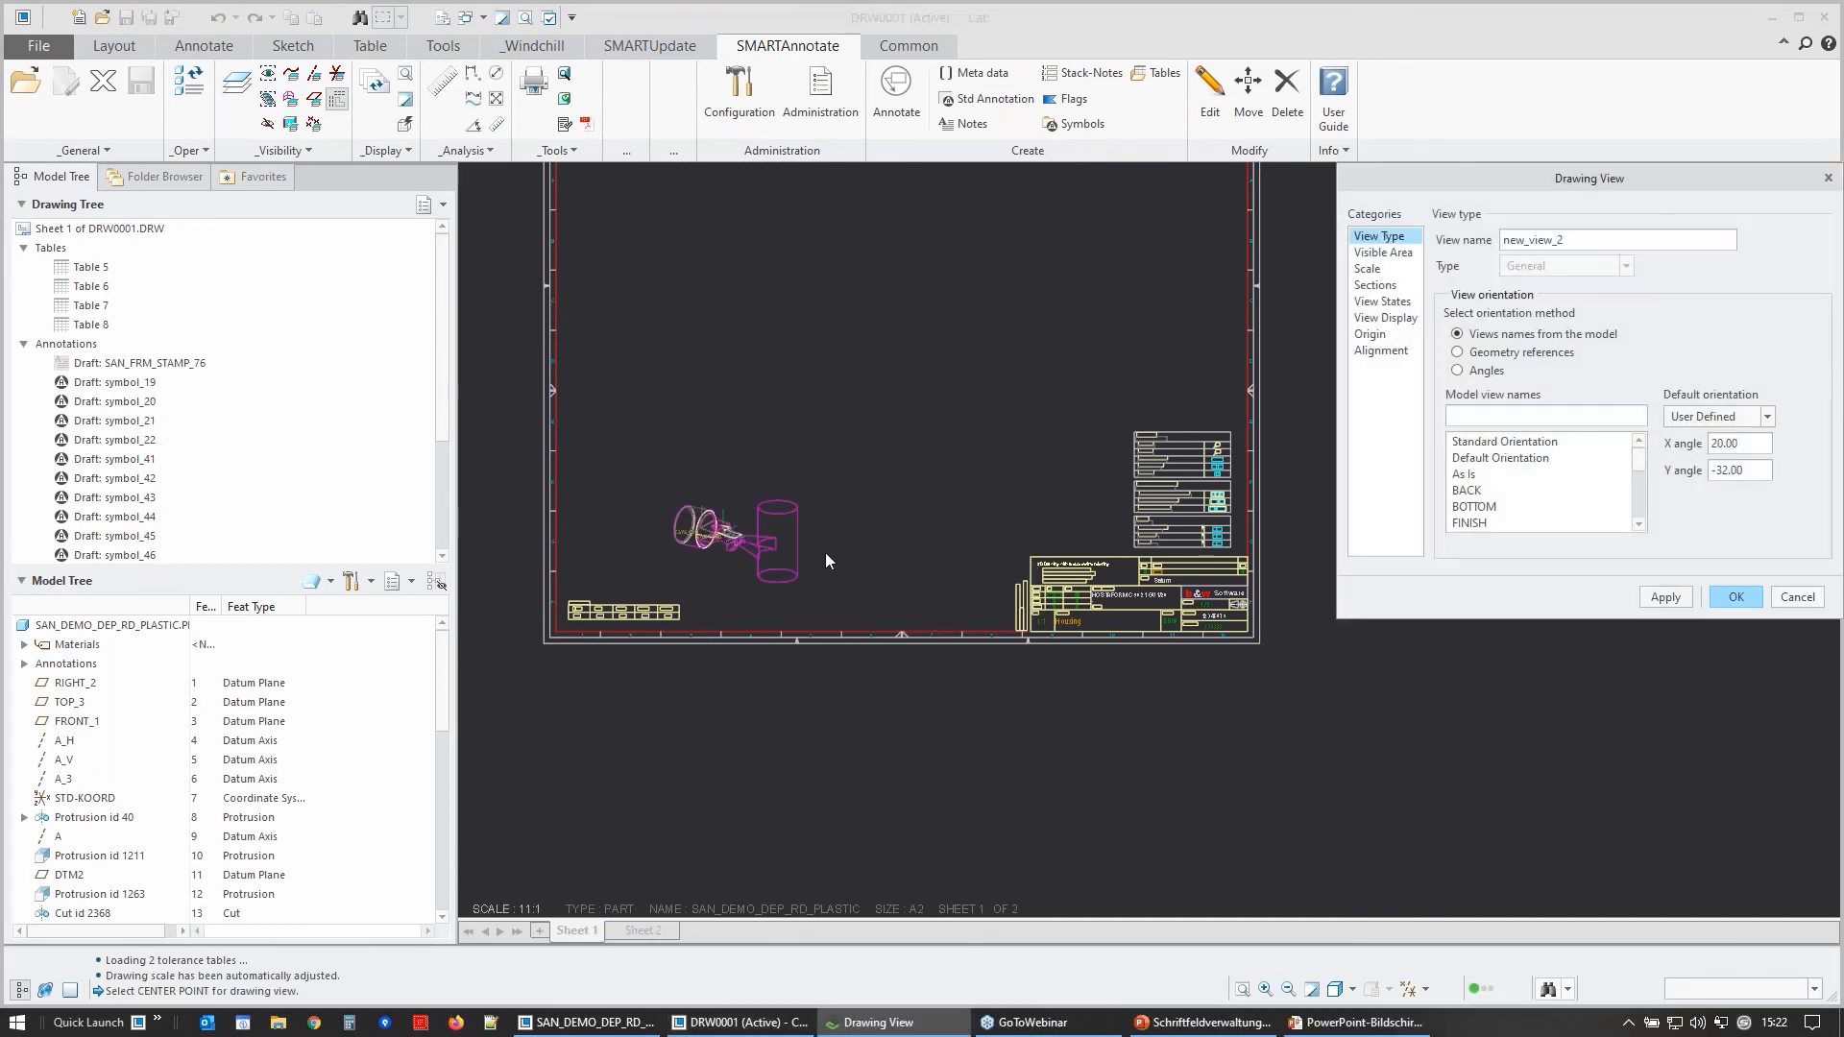
click(1734, 597)
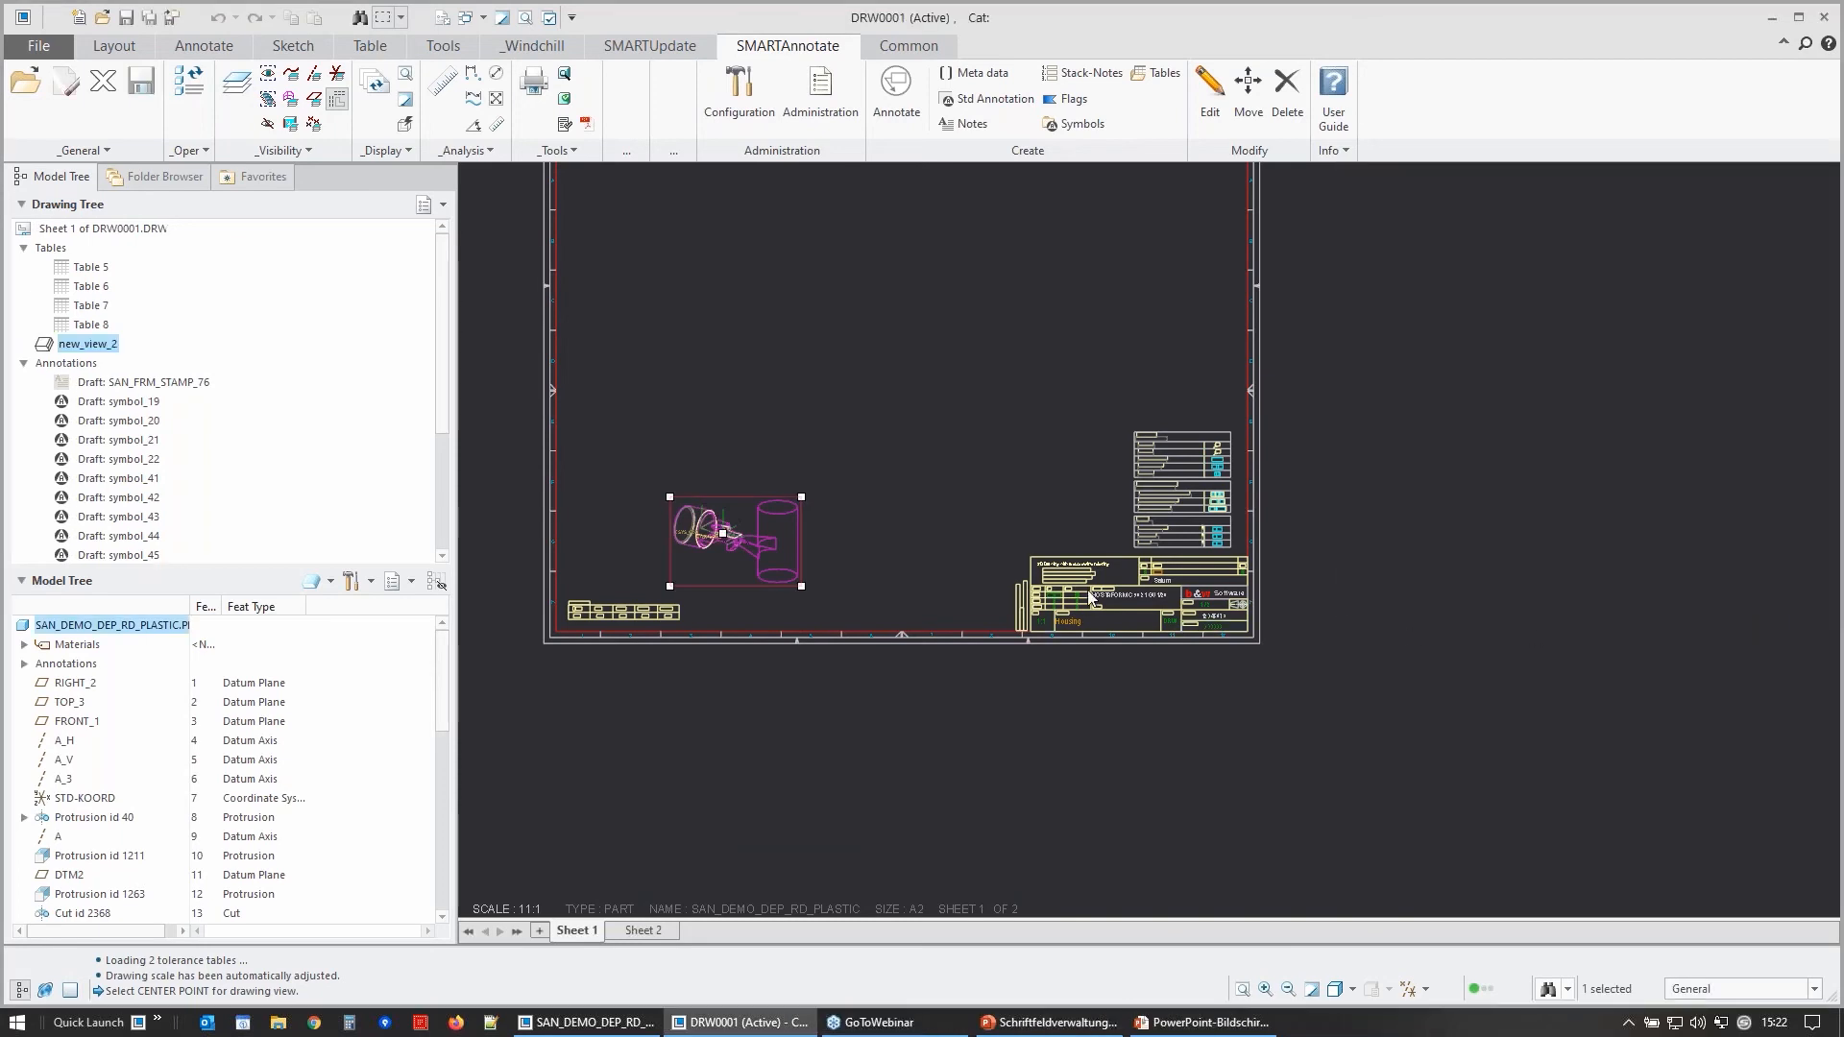
- Reopen SMARTAnnotate, change the drawing's main language to German, apply it and inspect the title block
scroll(1057, 596, down, 4)
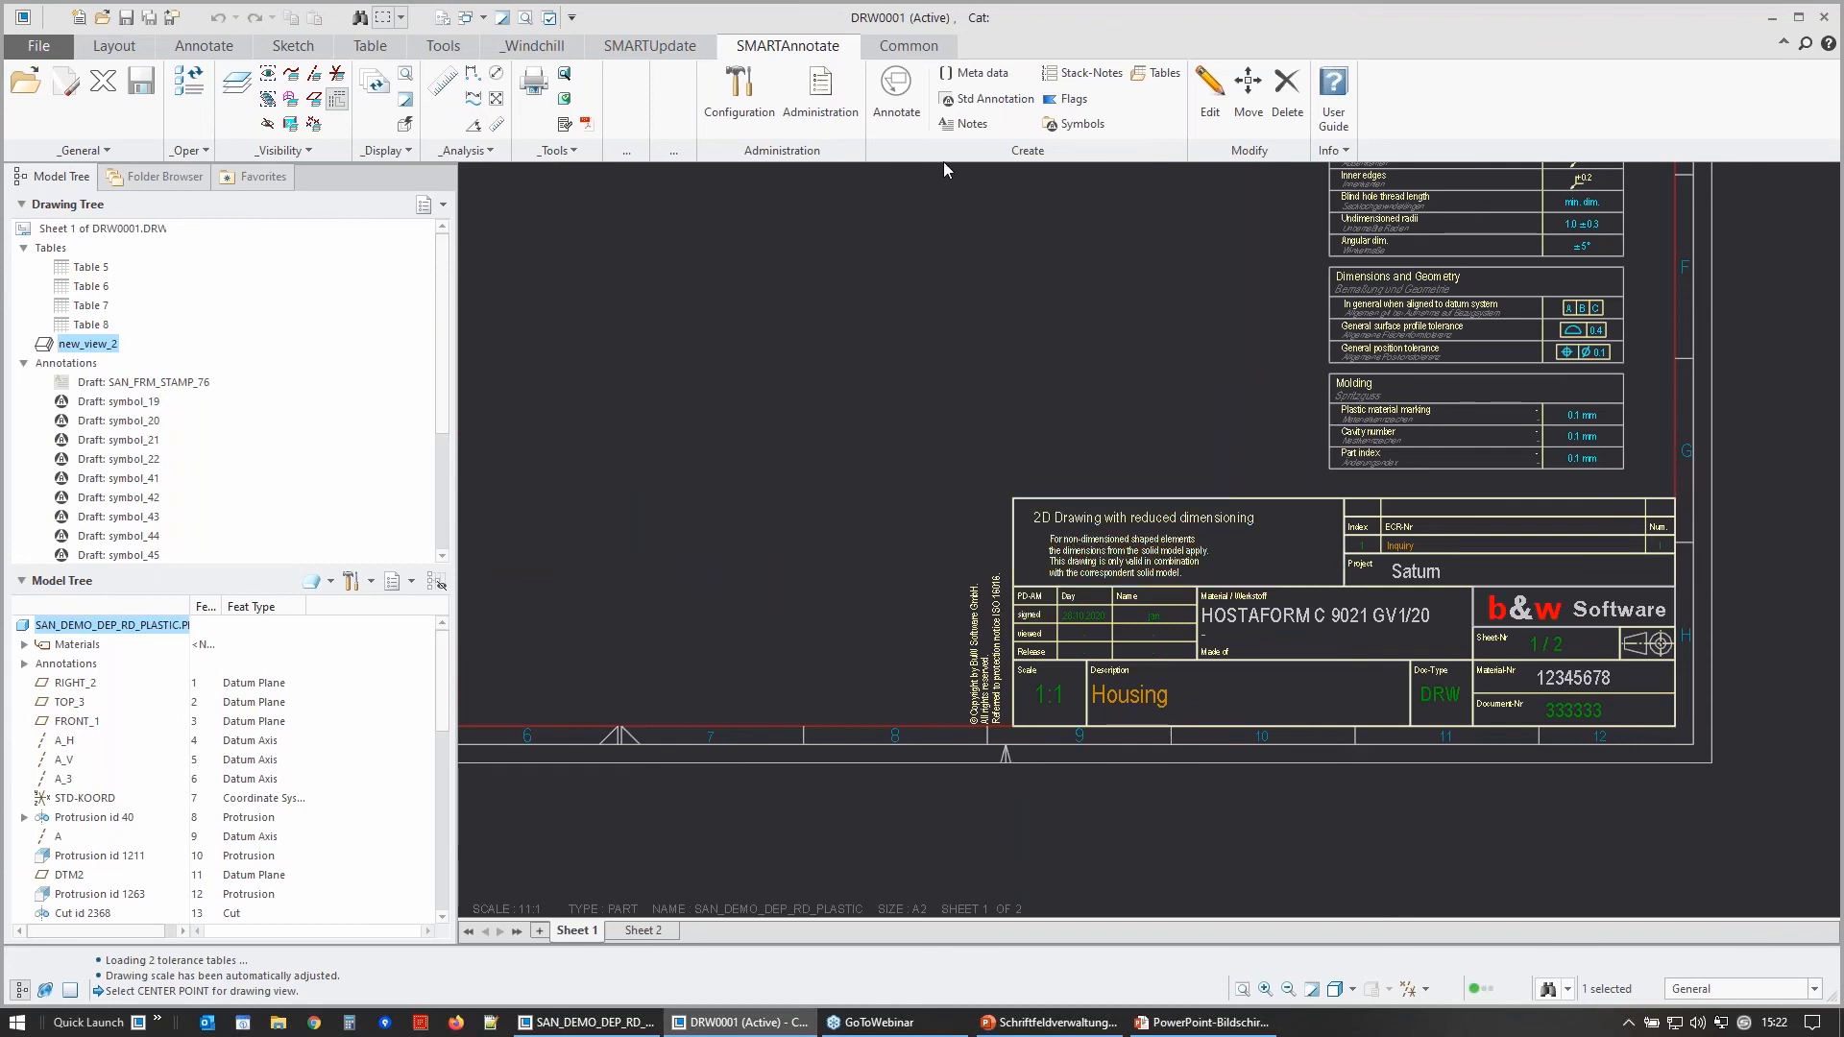
click(898, 110)
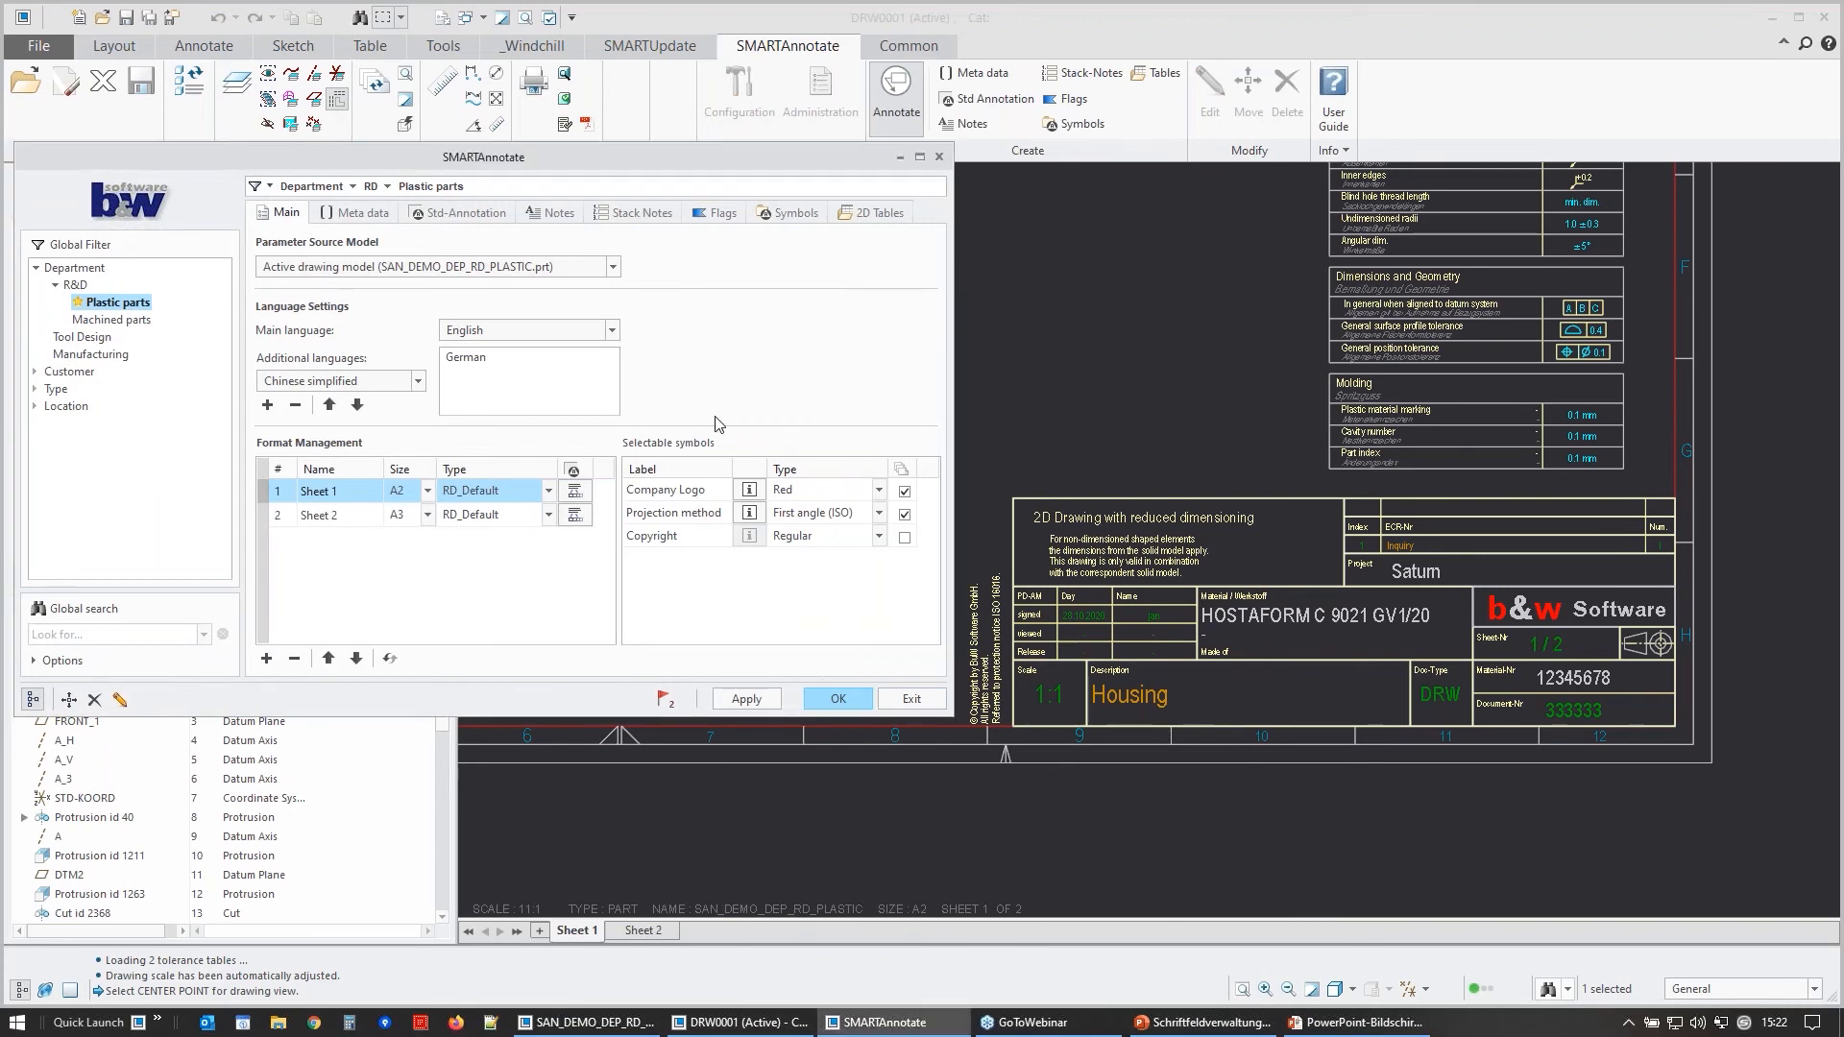
click(353, 213)
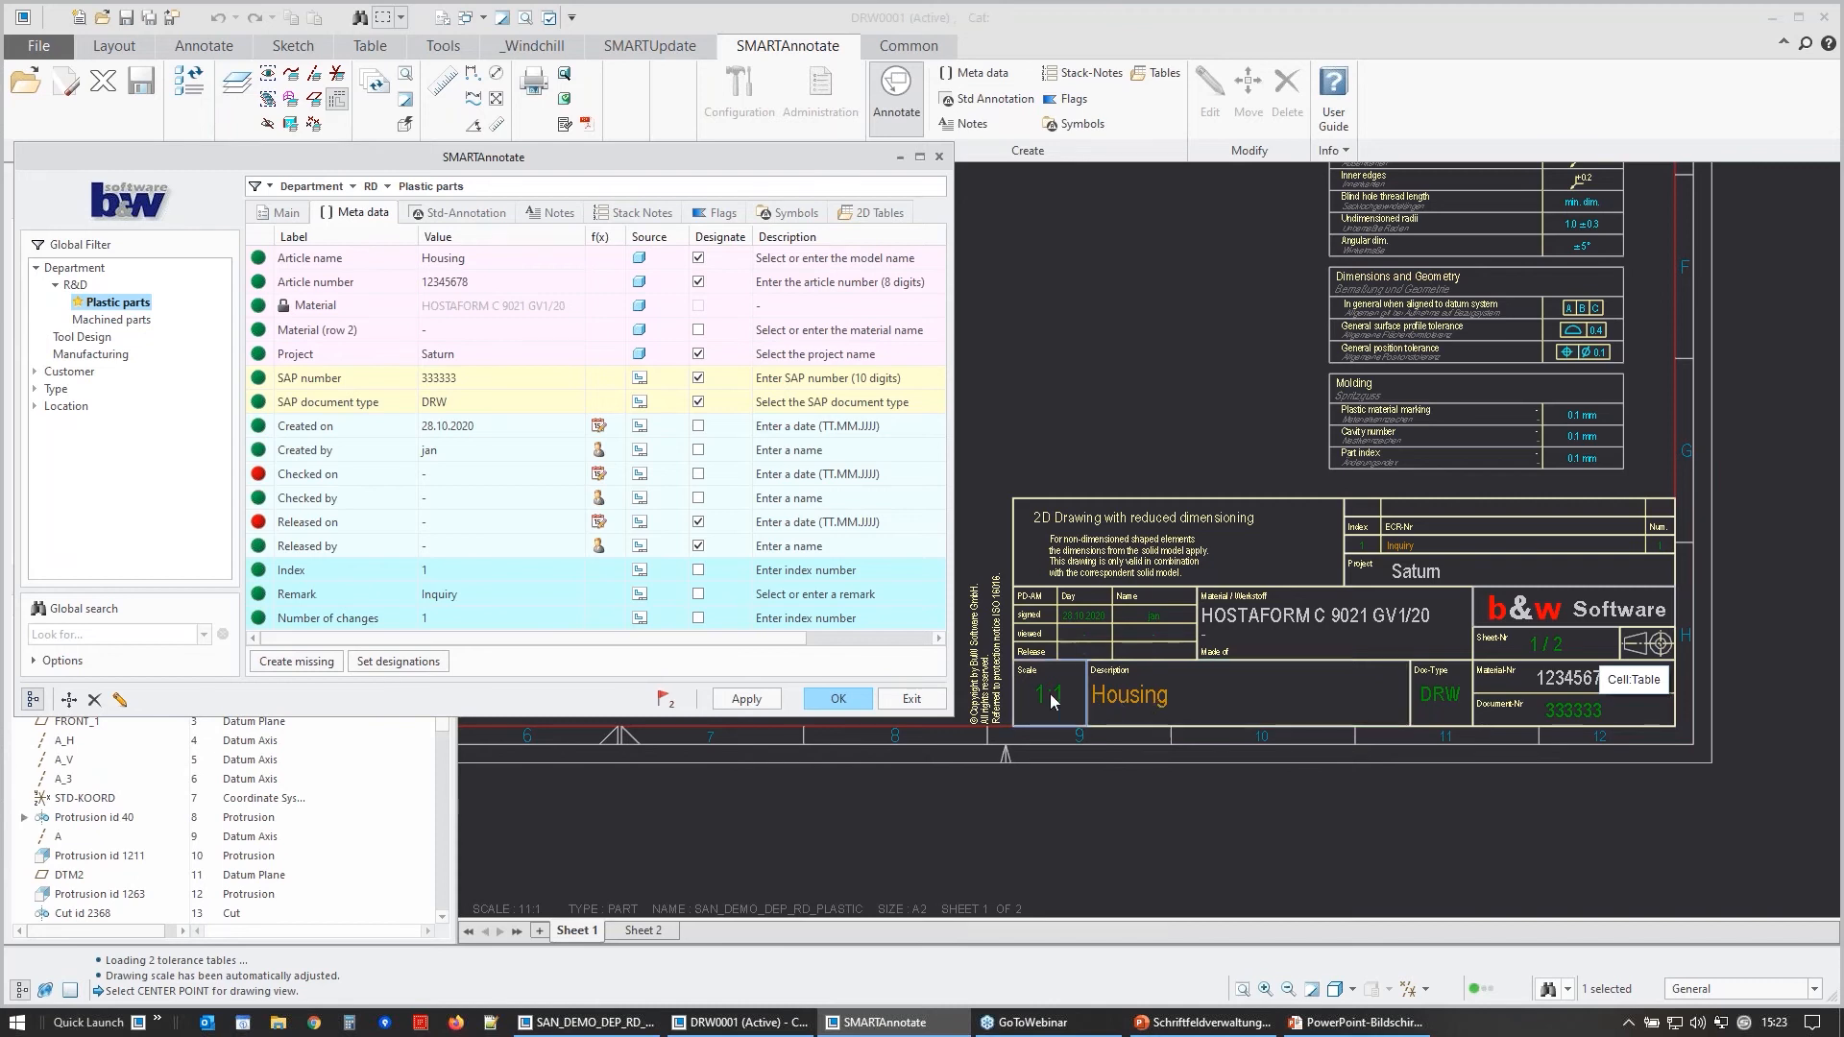
click(279, 212)
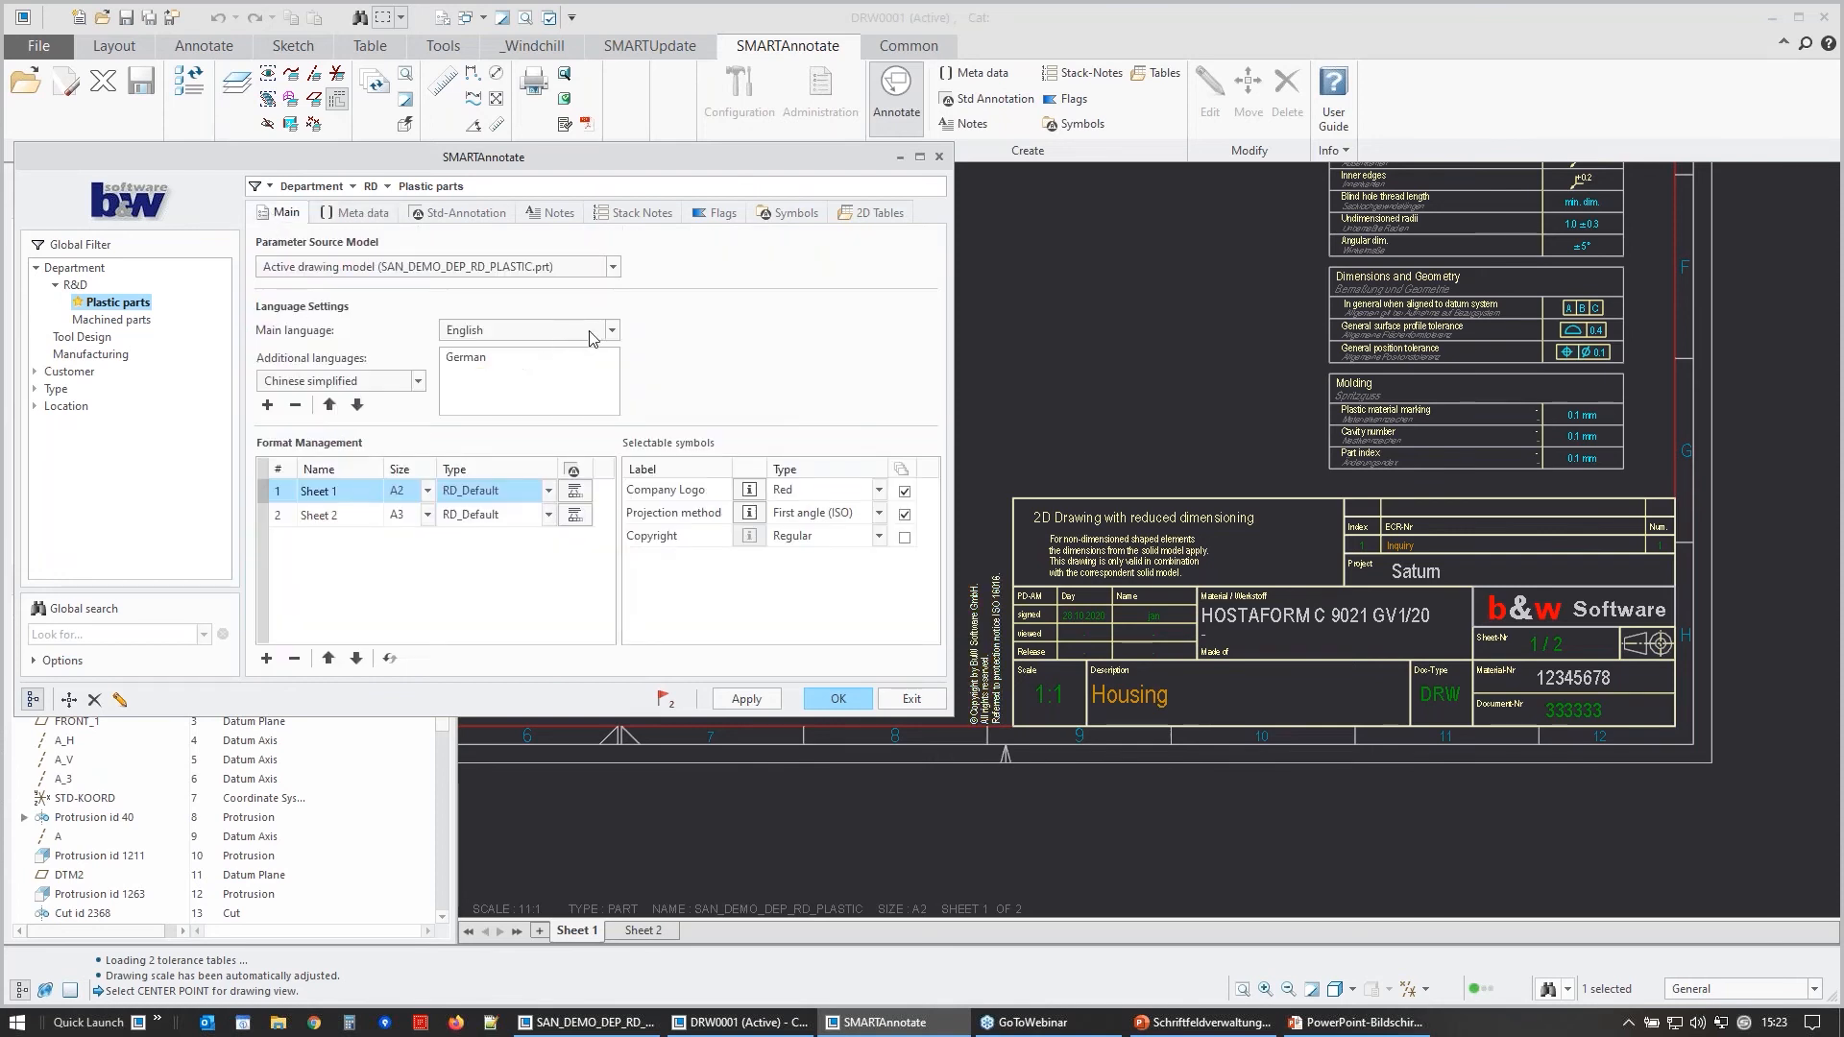
click(612, 330)
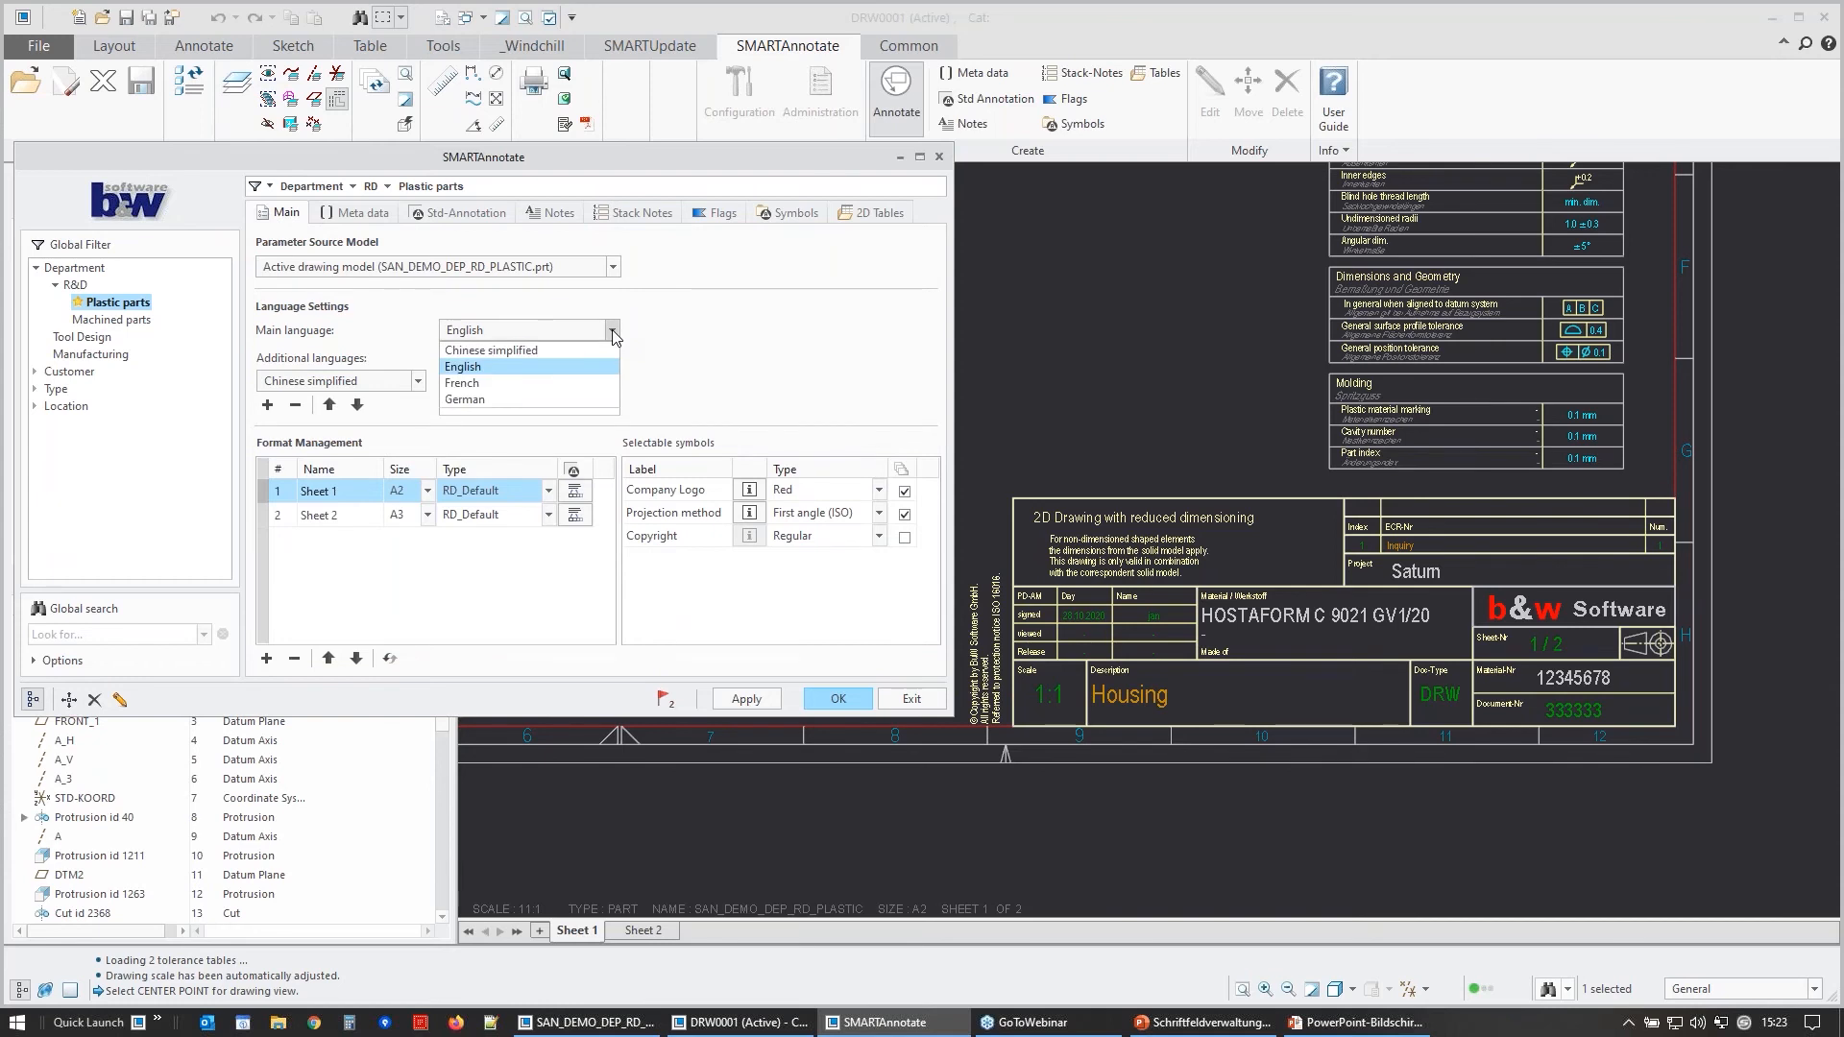
click(518, 401)
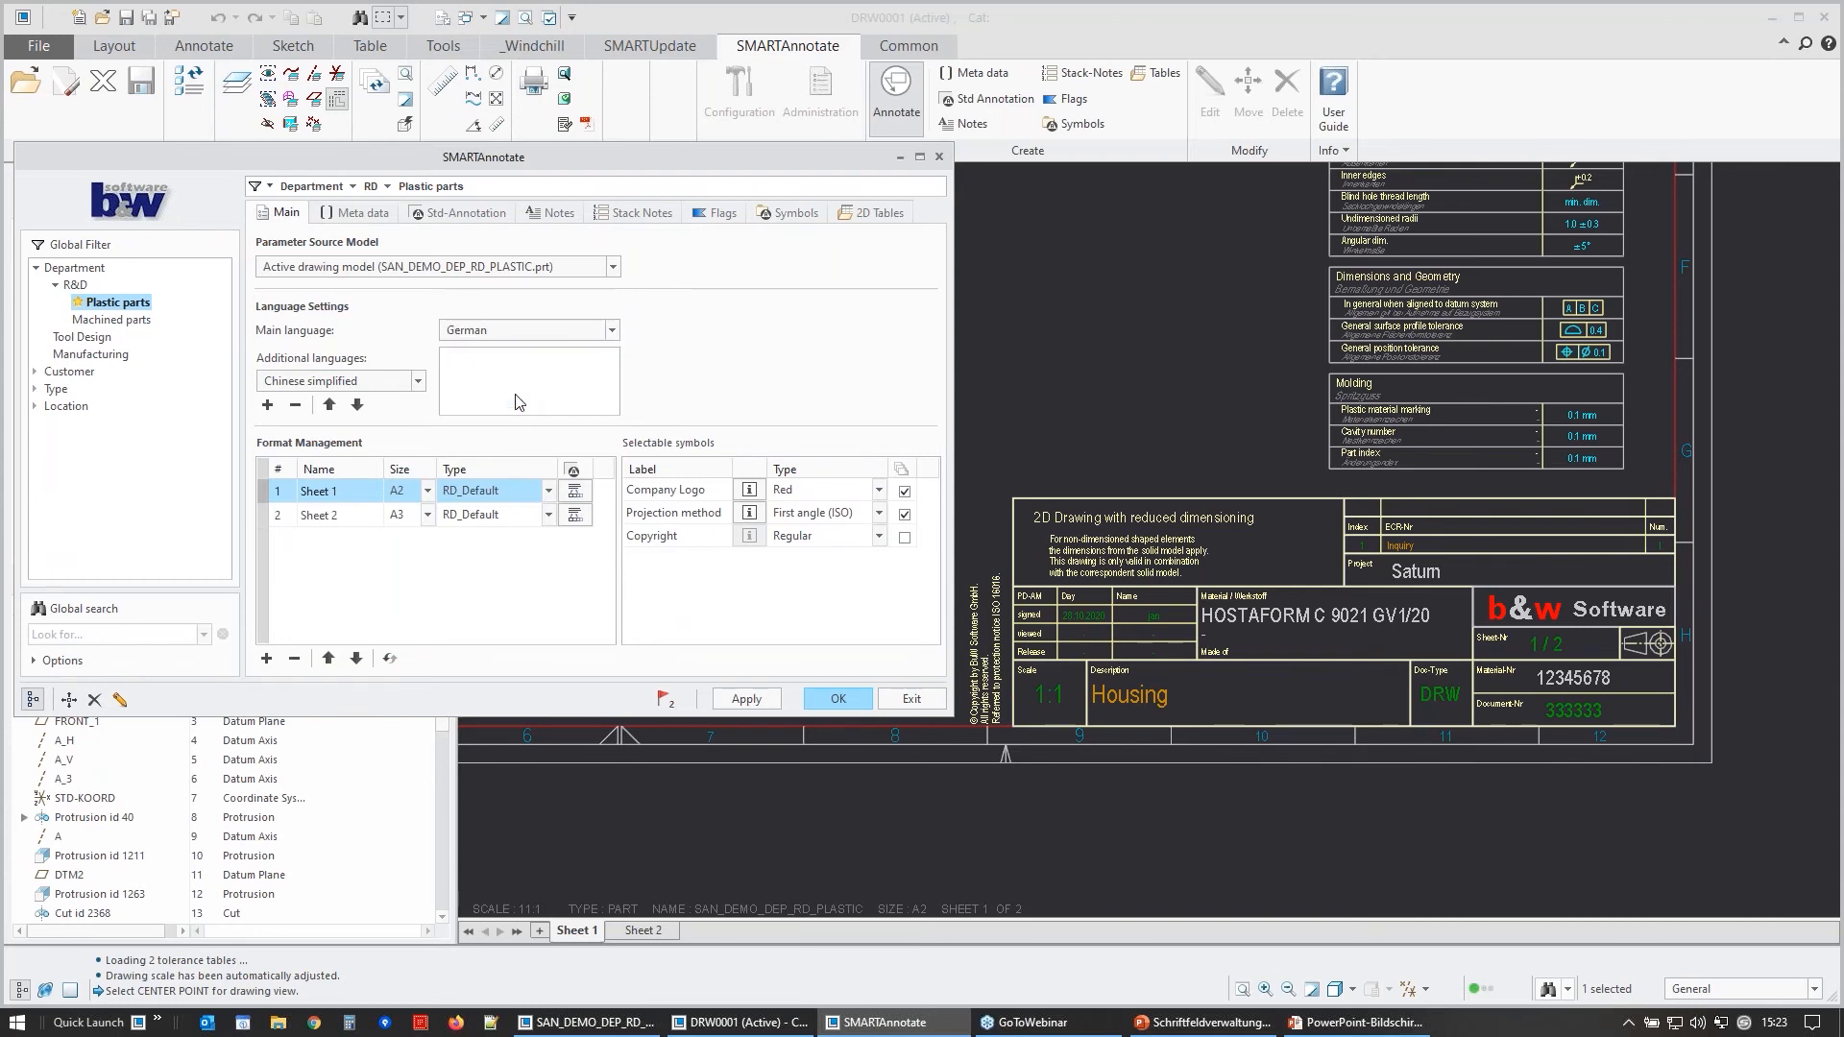
click(748, 701)
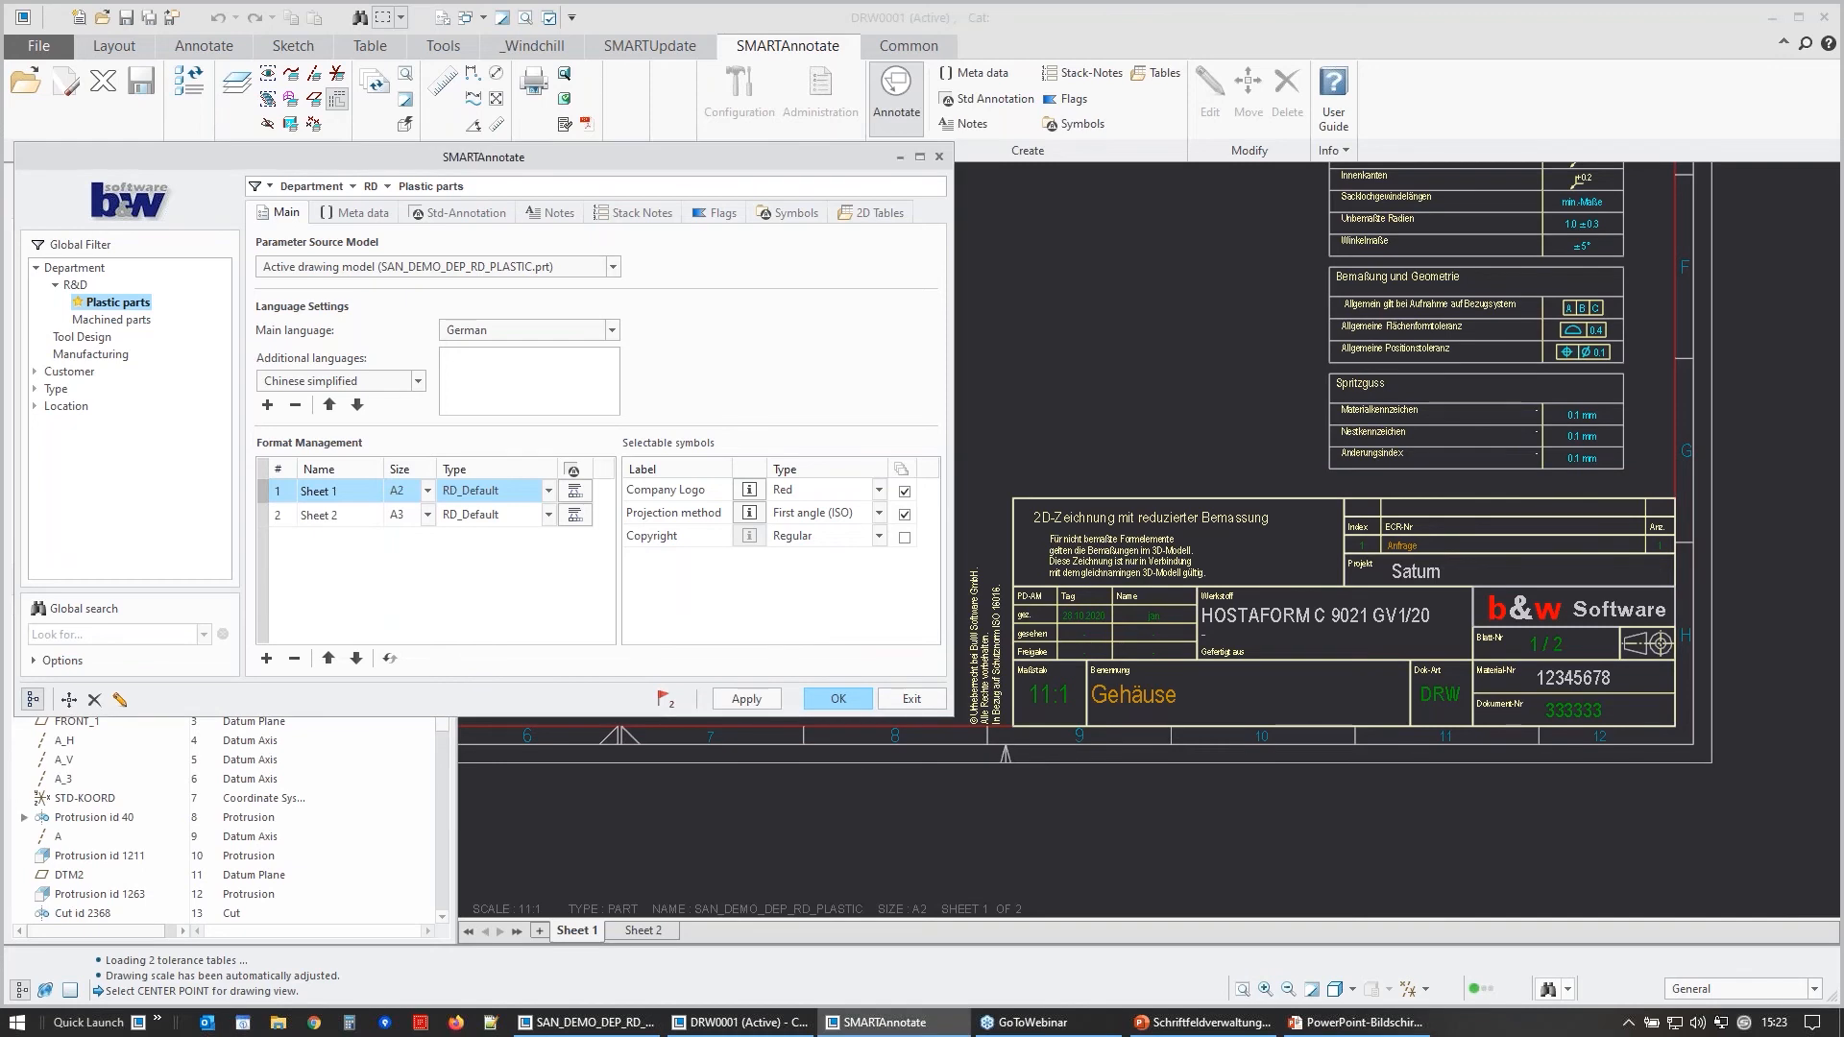
scroll(1070, 675, up, 1)
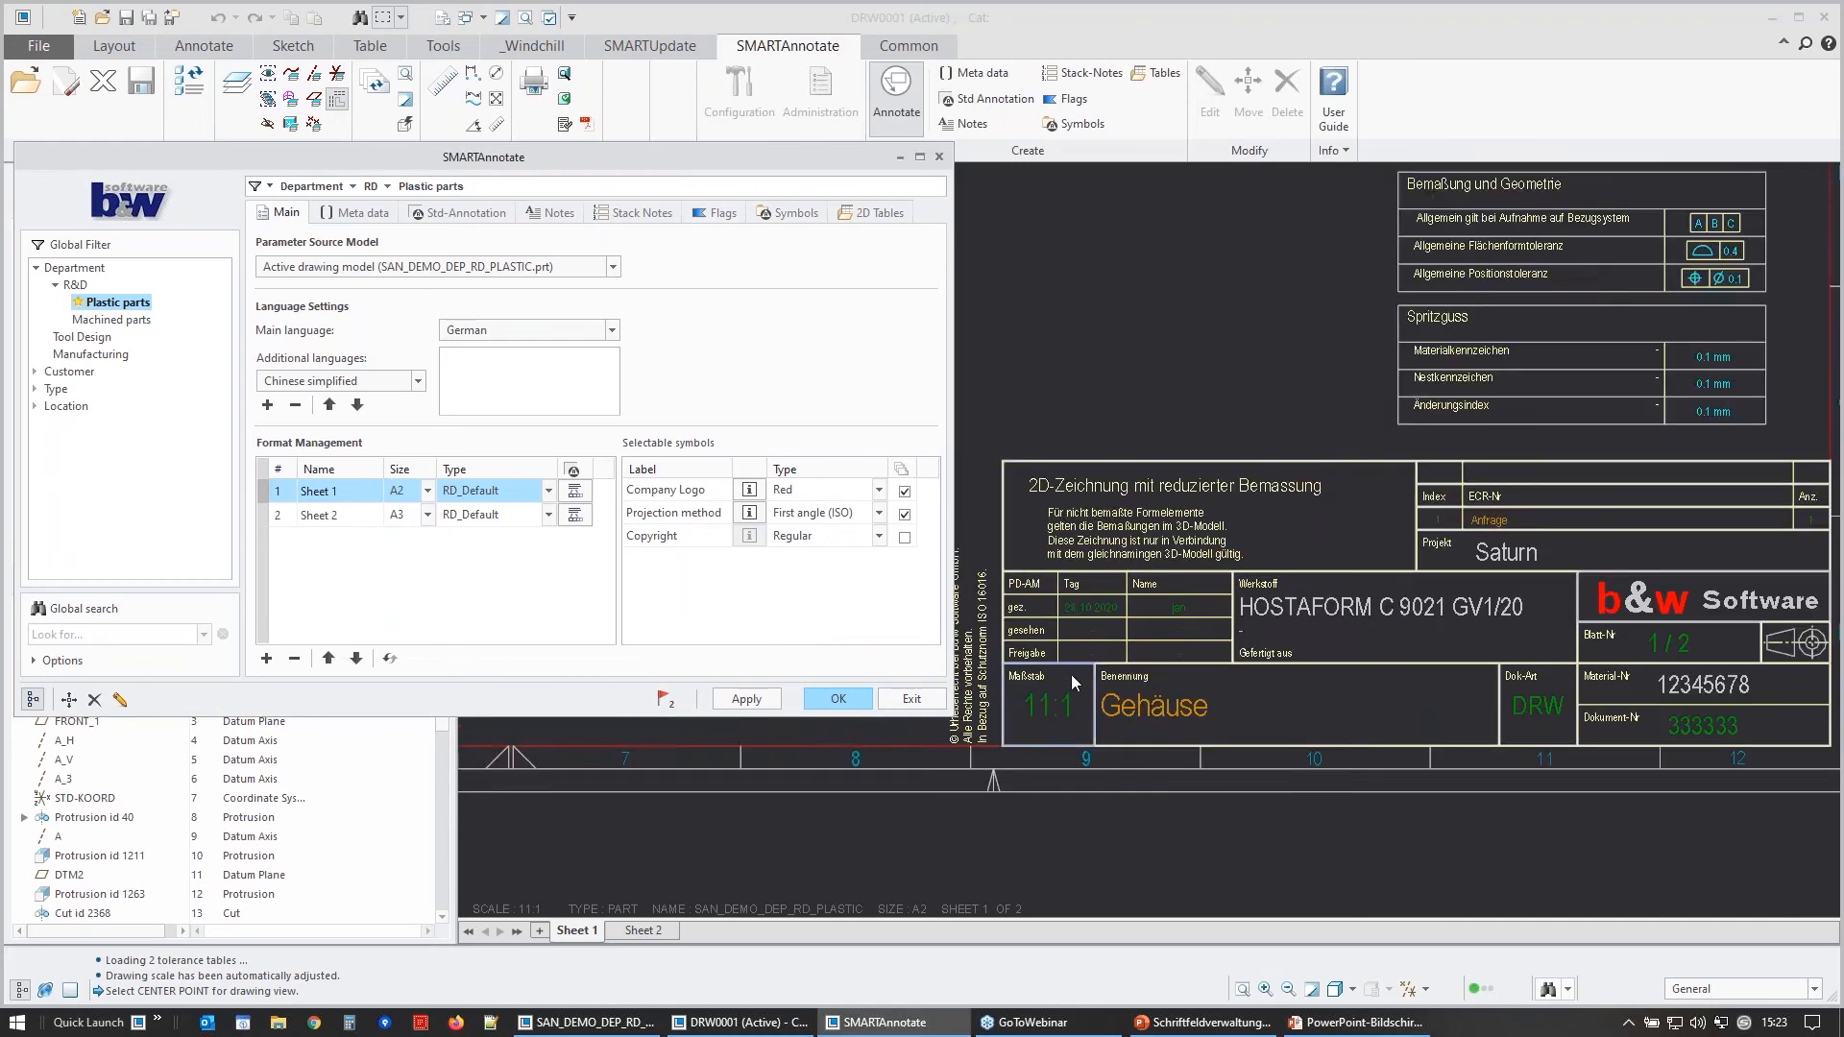
scroll(1070, 674, up, 1)
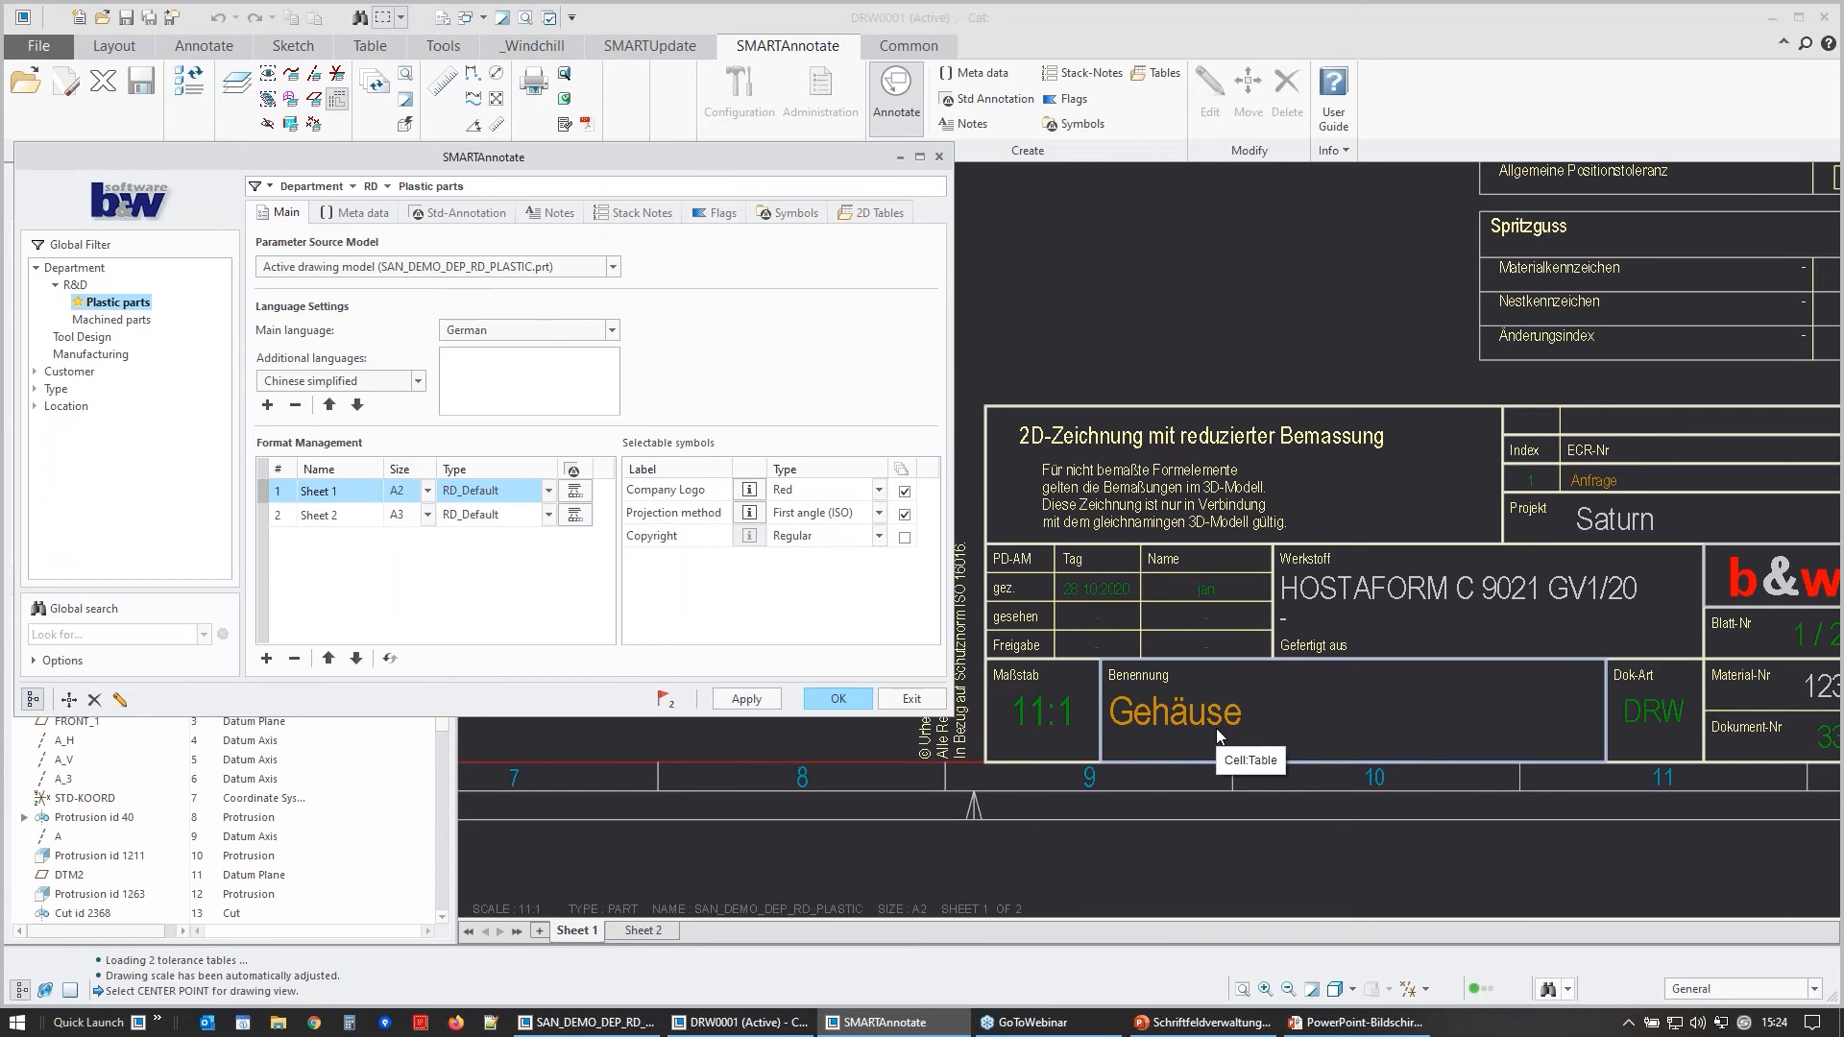
scroll(1288, 532, down, 2)
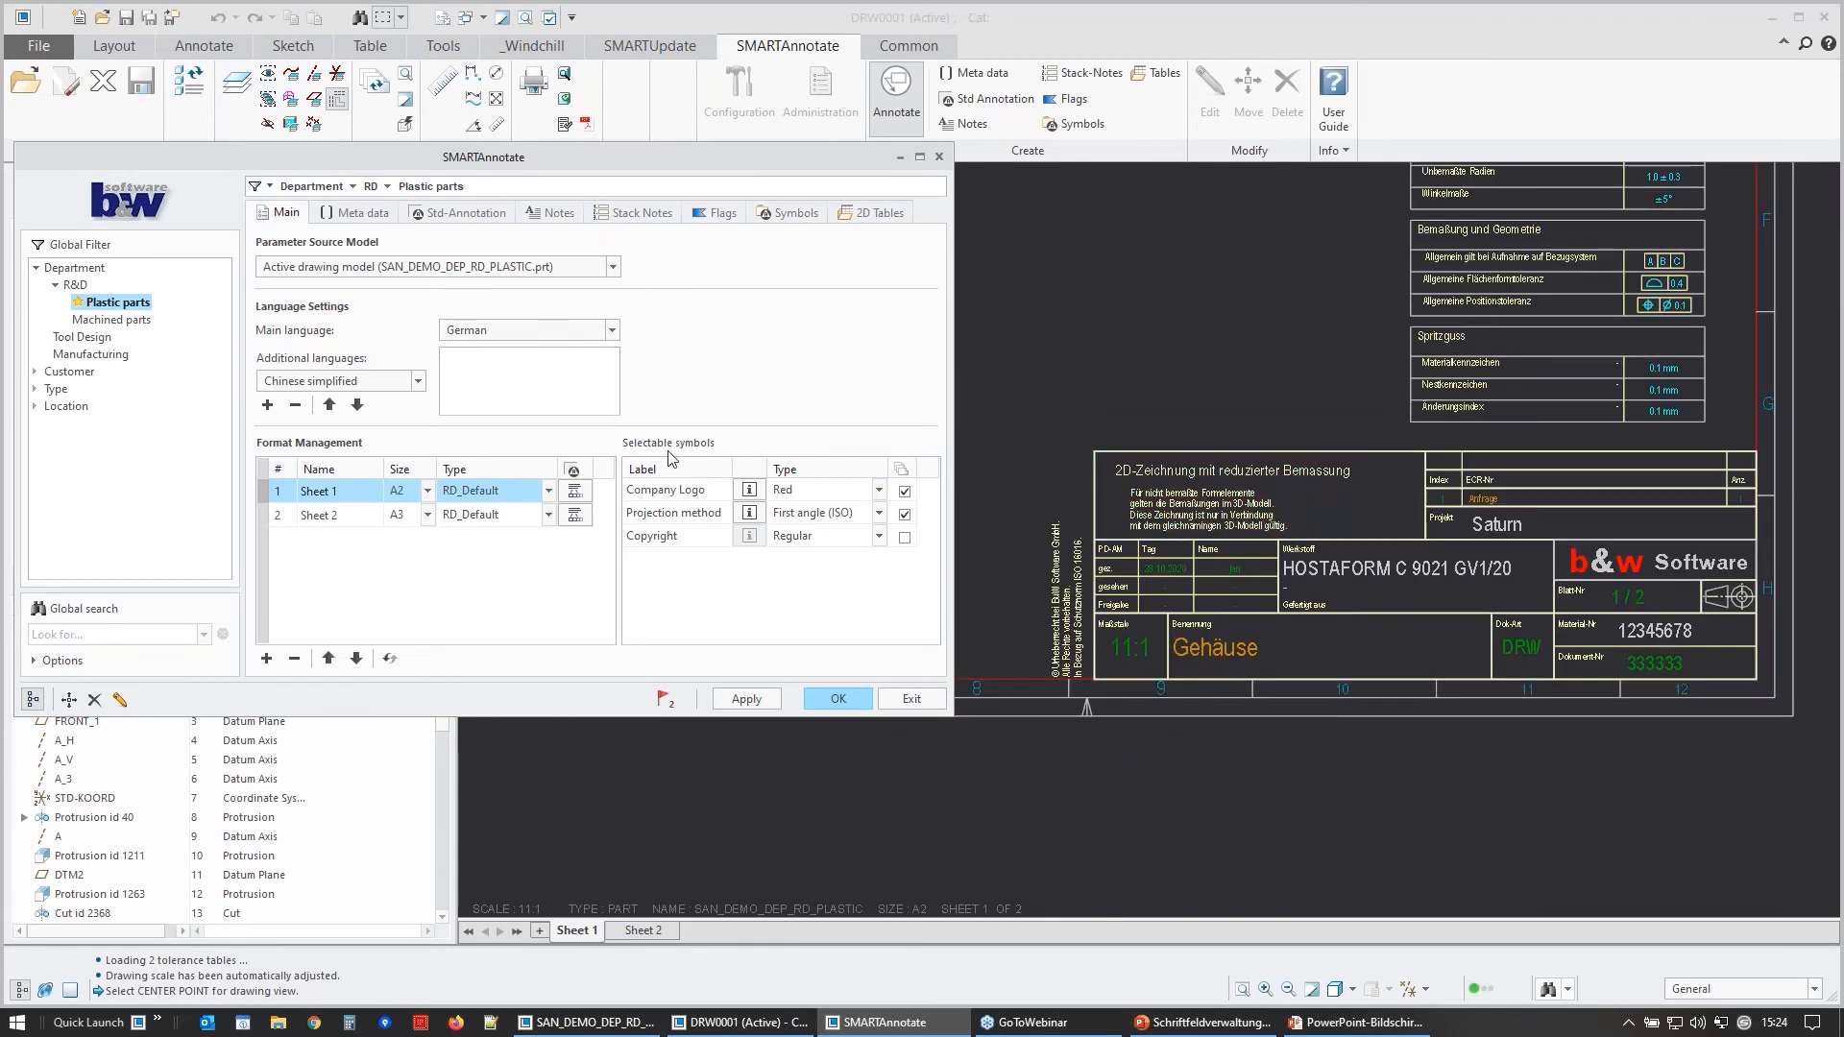
- Switch the main language to Chinese simplified, apply it and inspect the translated title block and notes
click(569, 332)
click(534, 353)
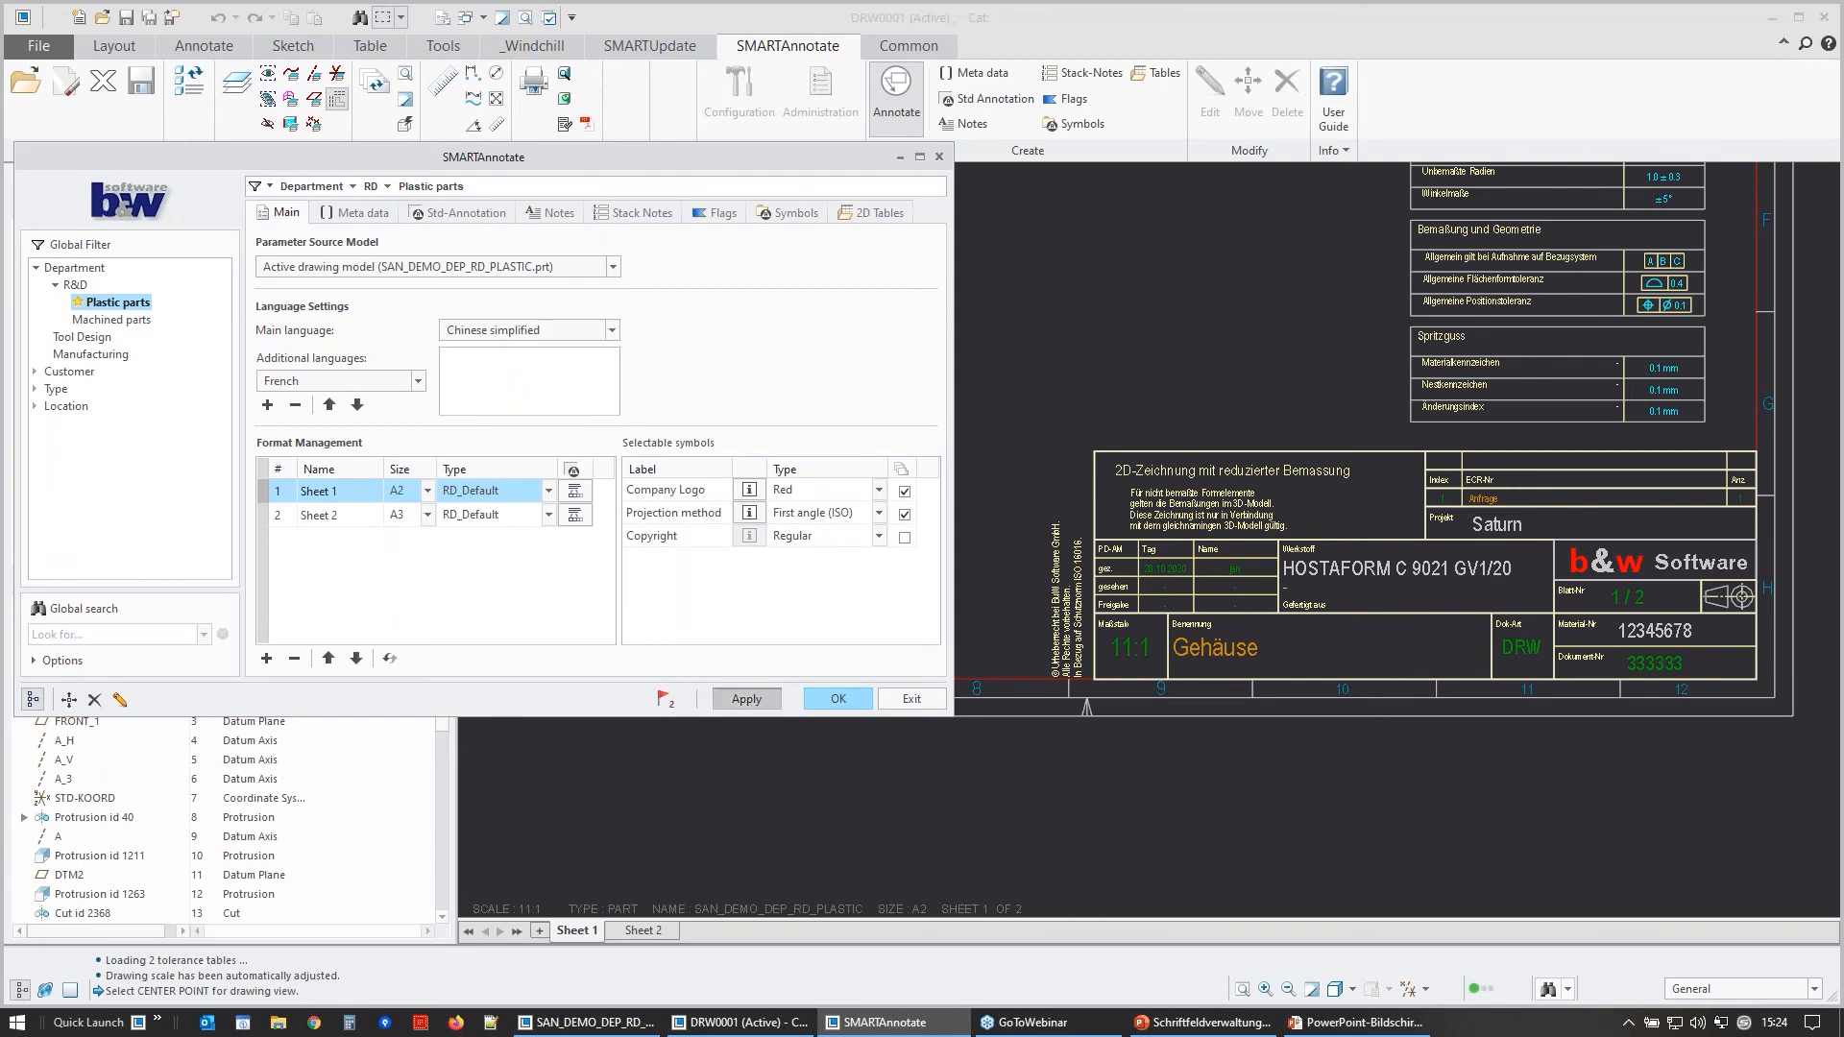
click(746, 698)
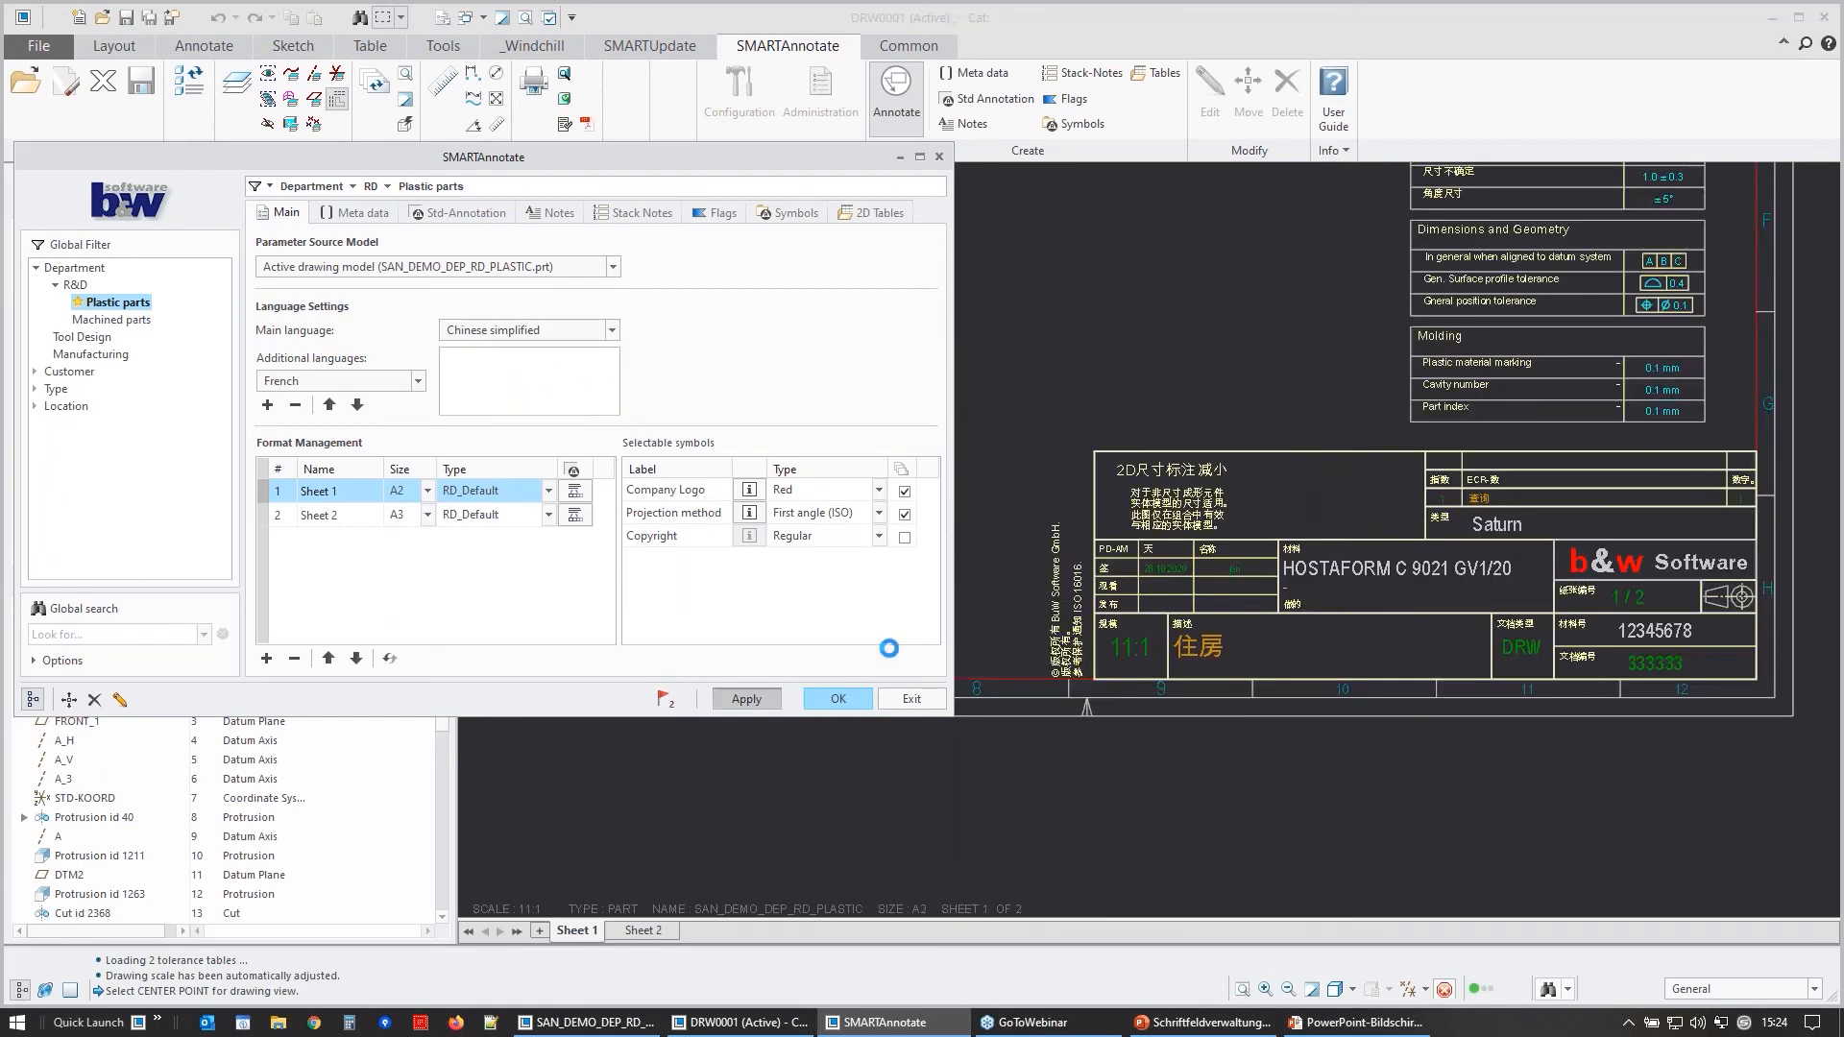
scroll(1057, 457, down, 1)
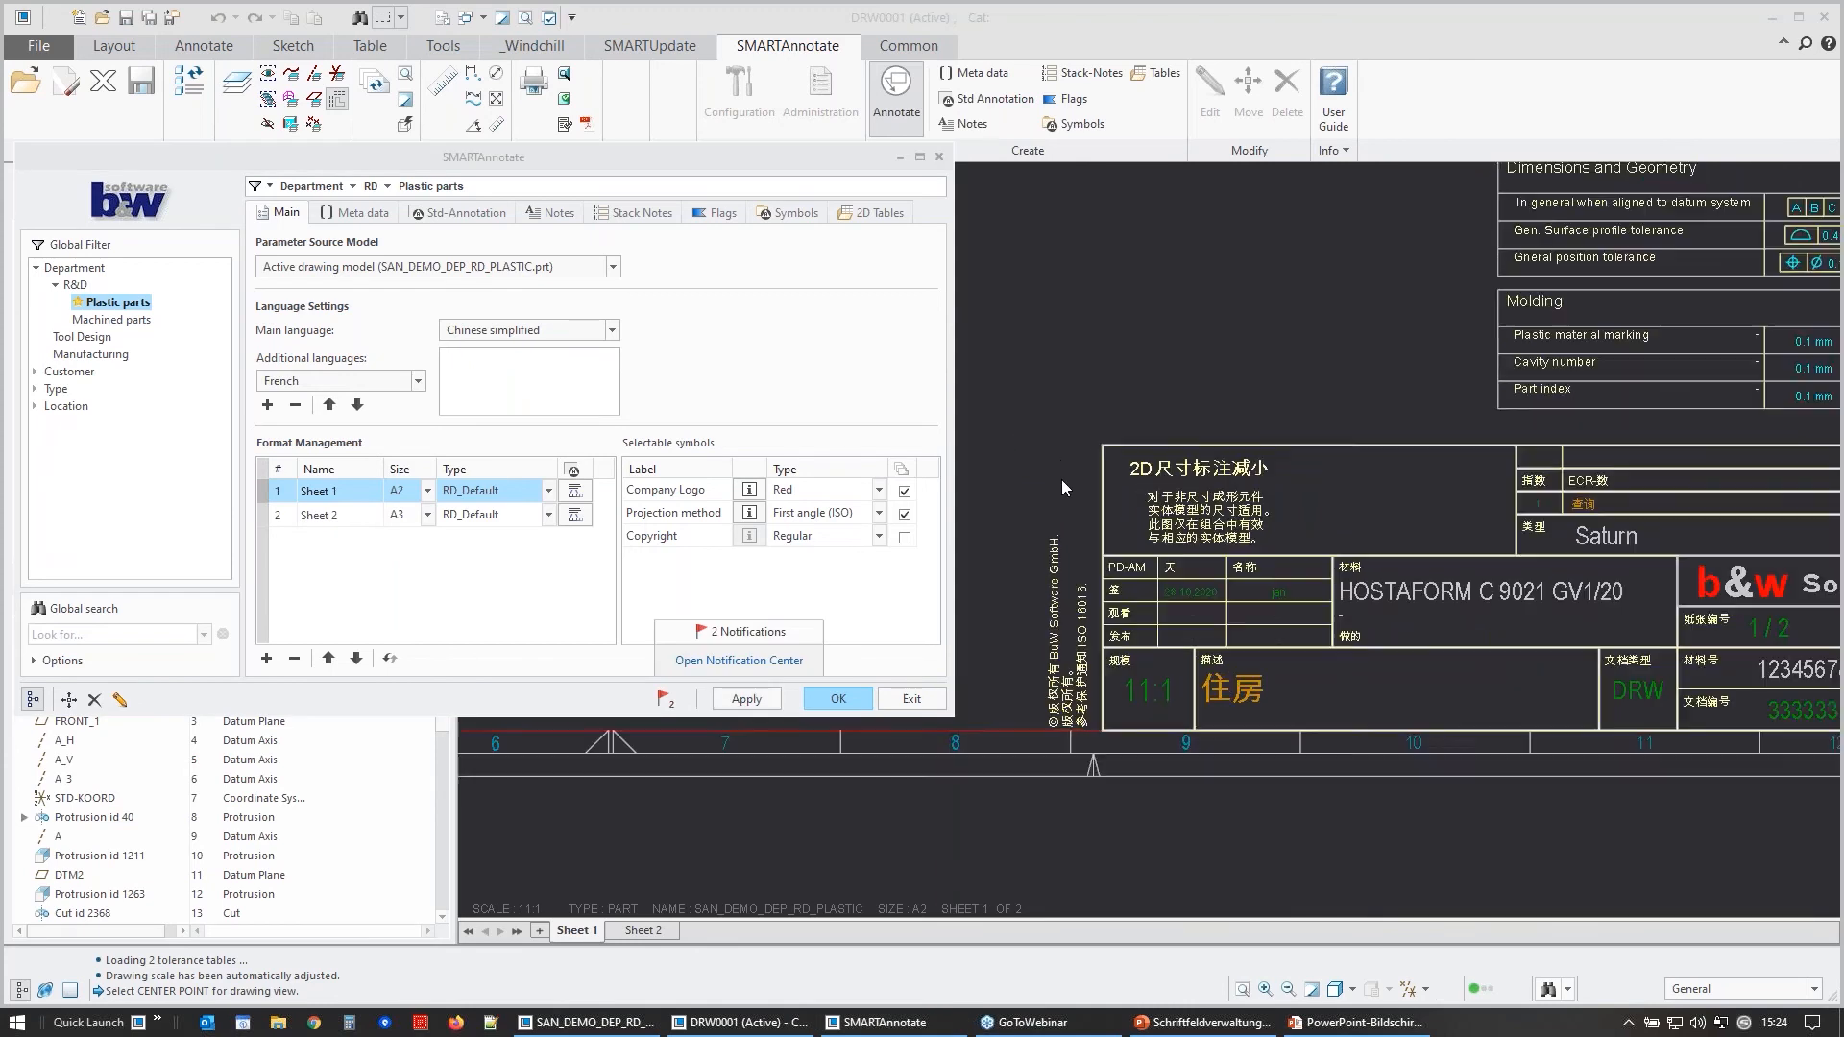
scroll(1063, 480, down, 1)
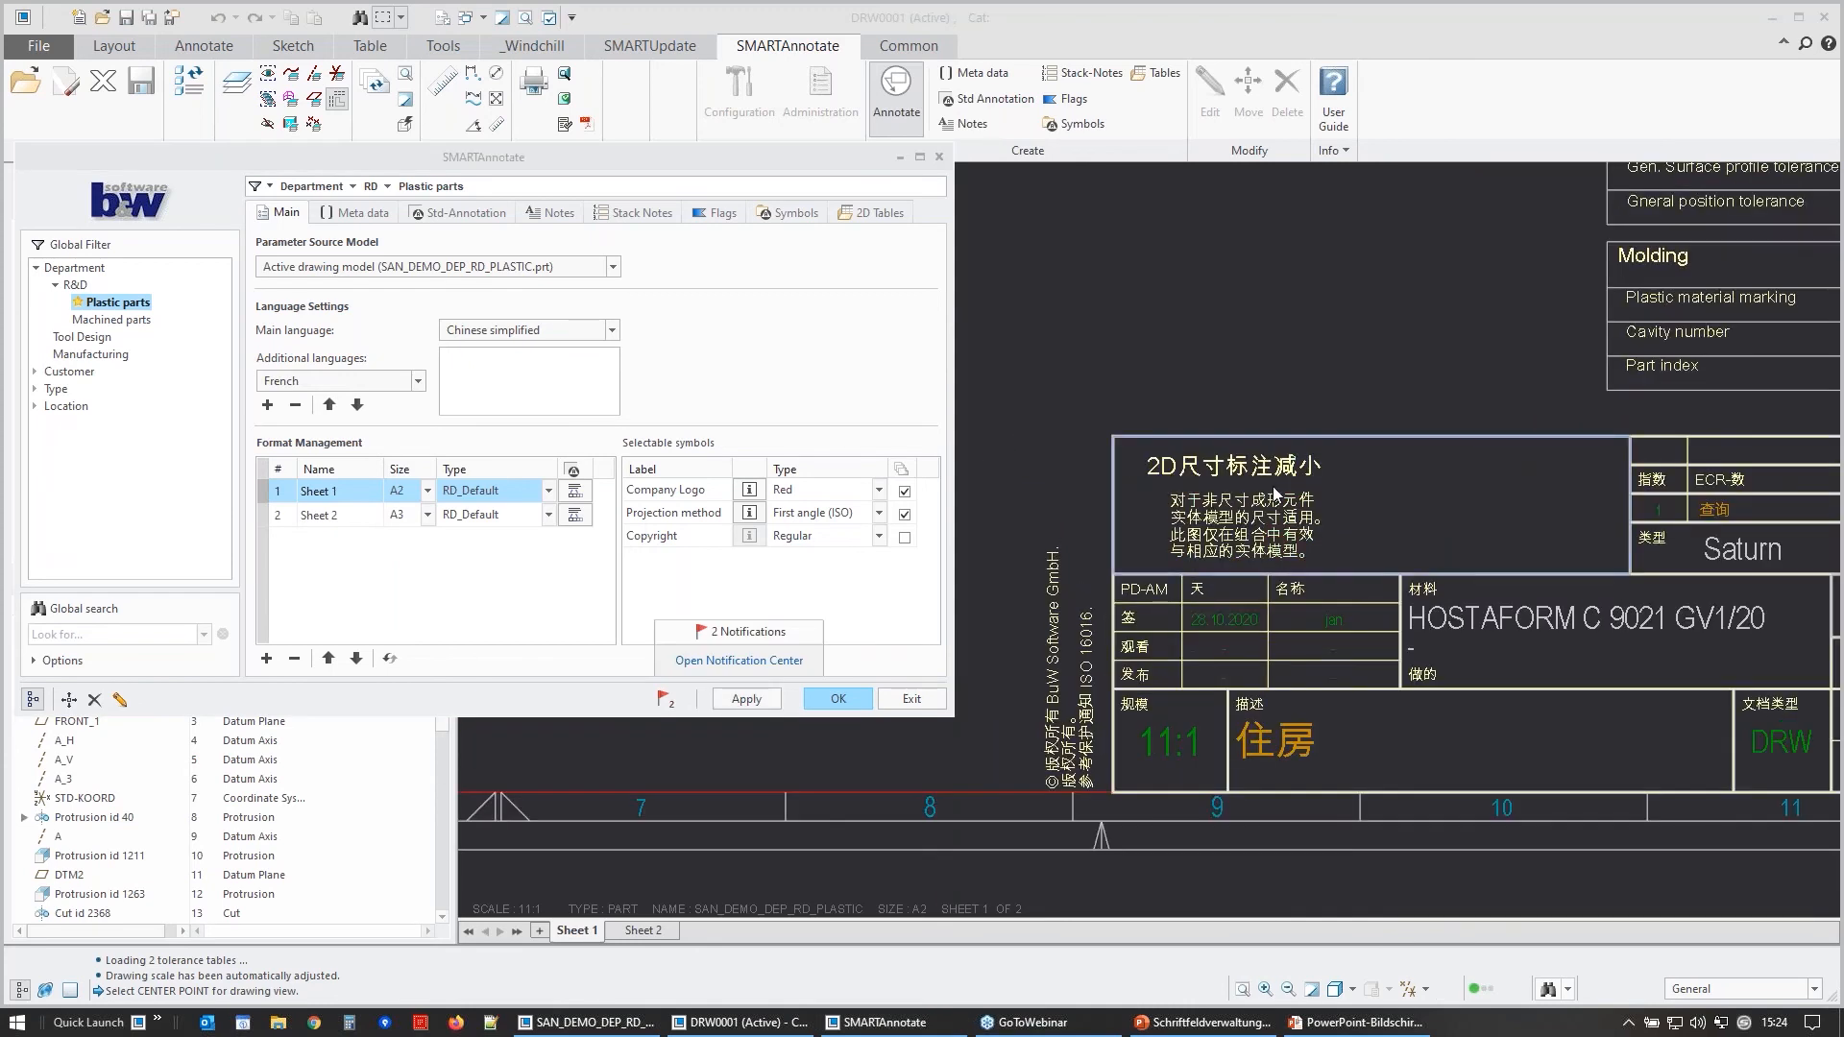
click(1164, 527)
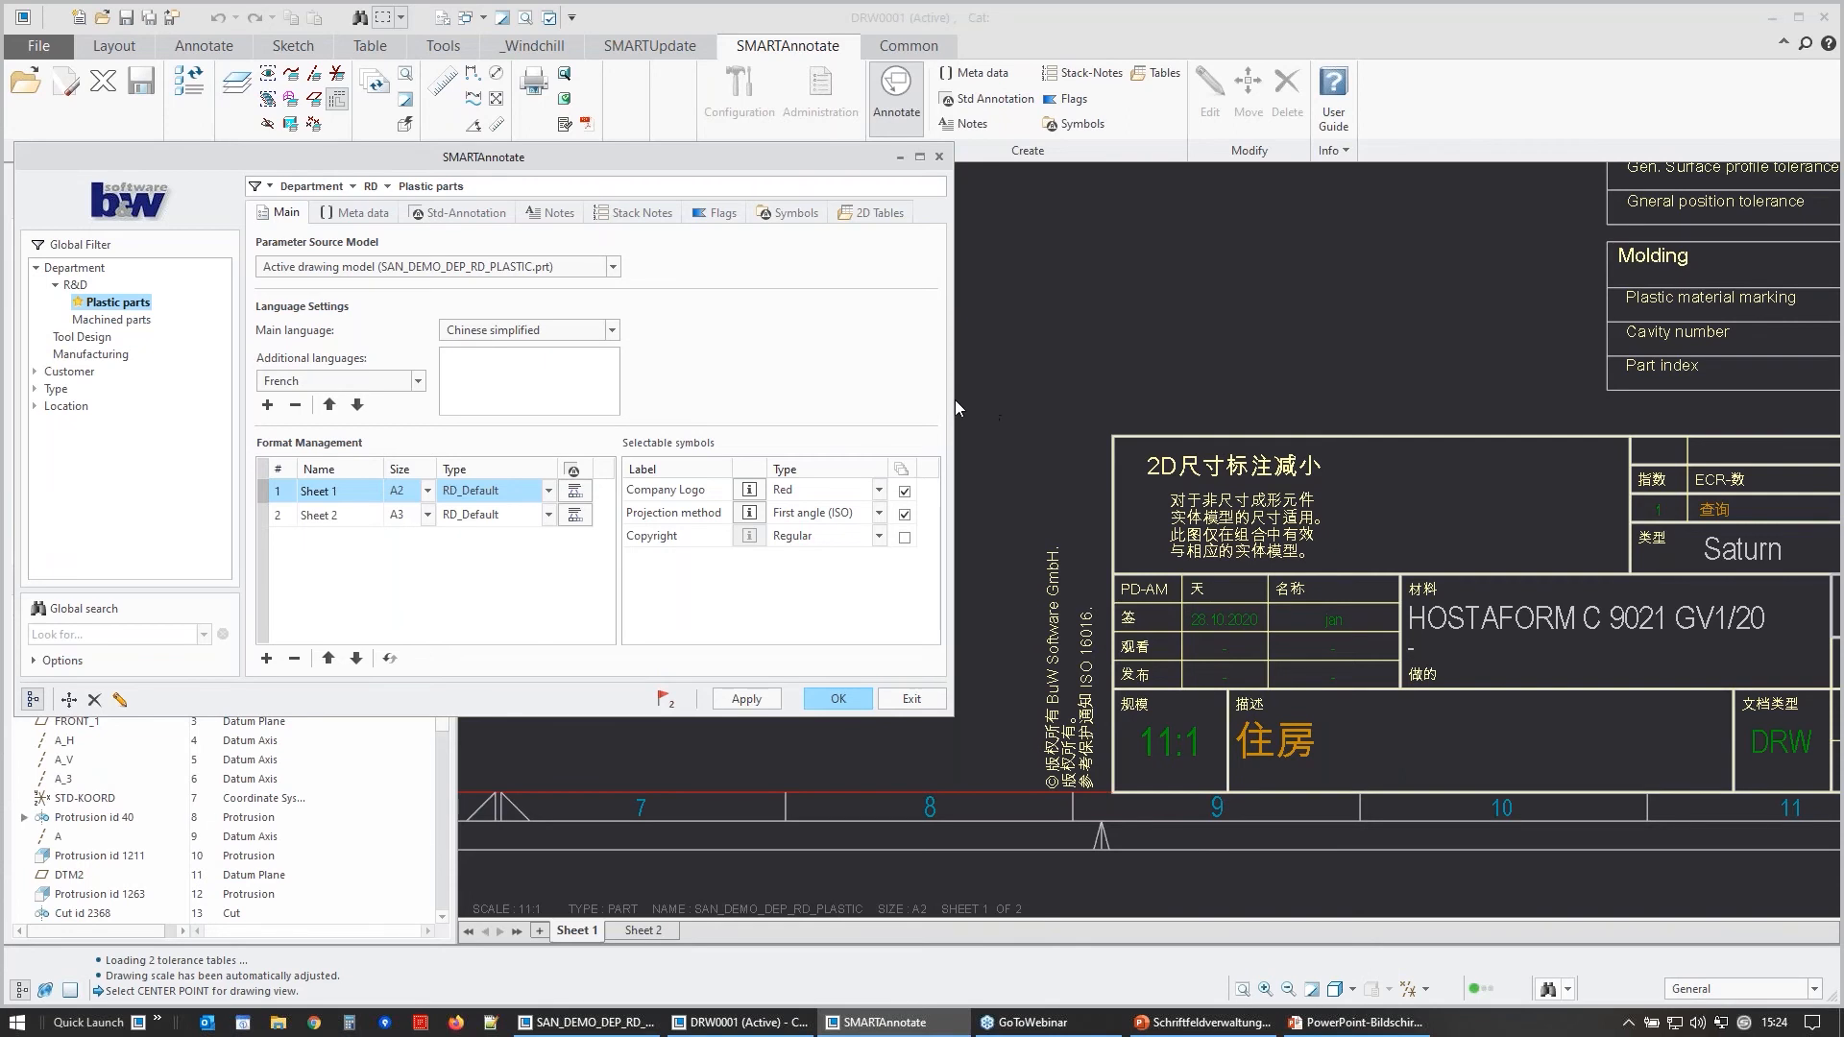
- Set the drawing's main language to English, add German as an additional language and apply both settings
click(613, 331)
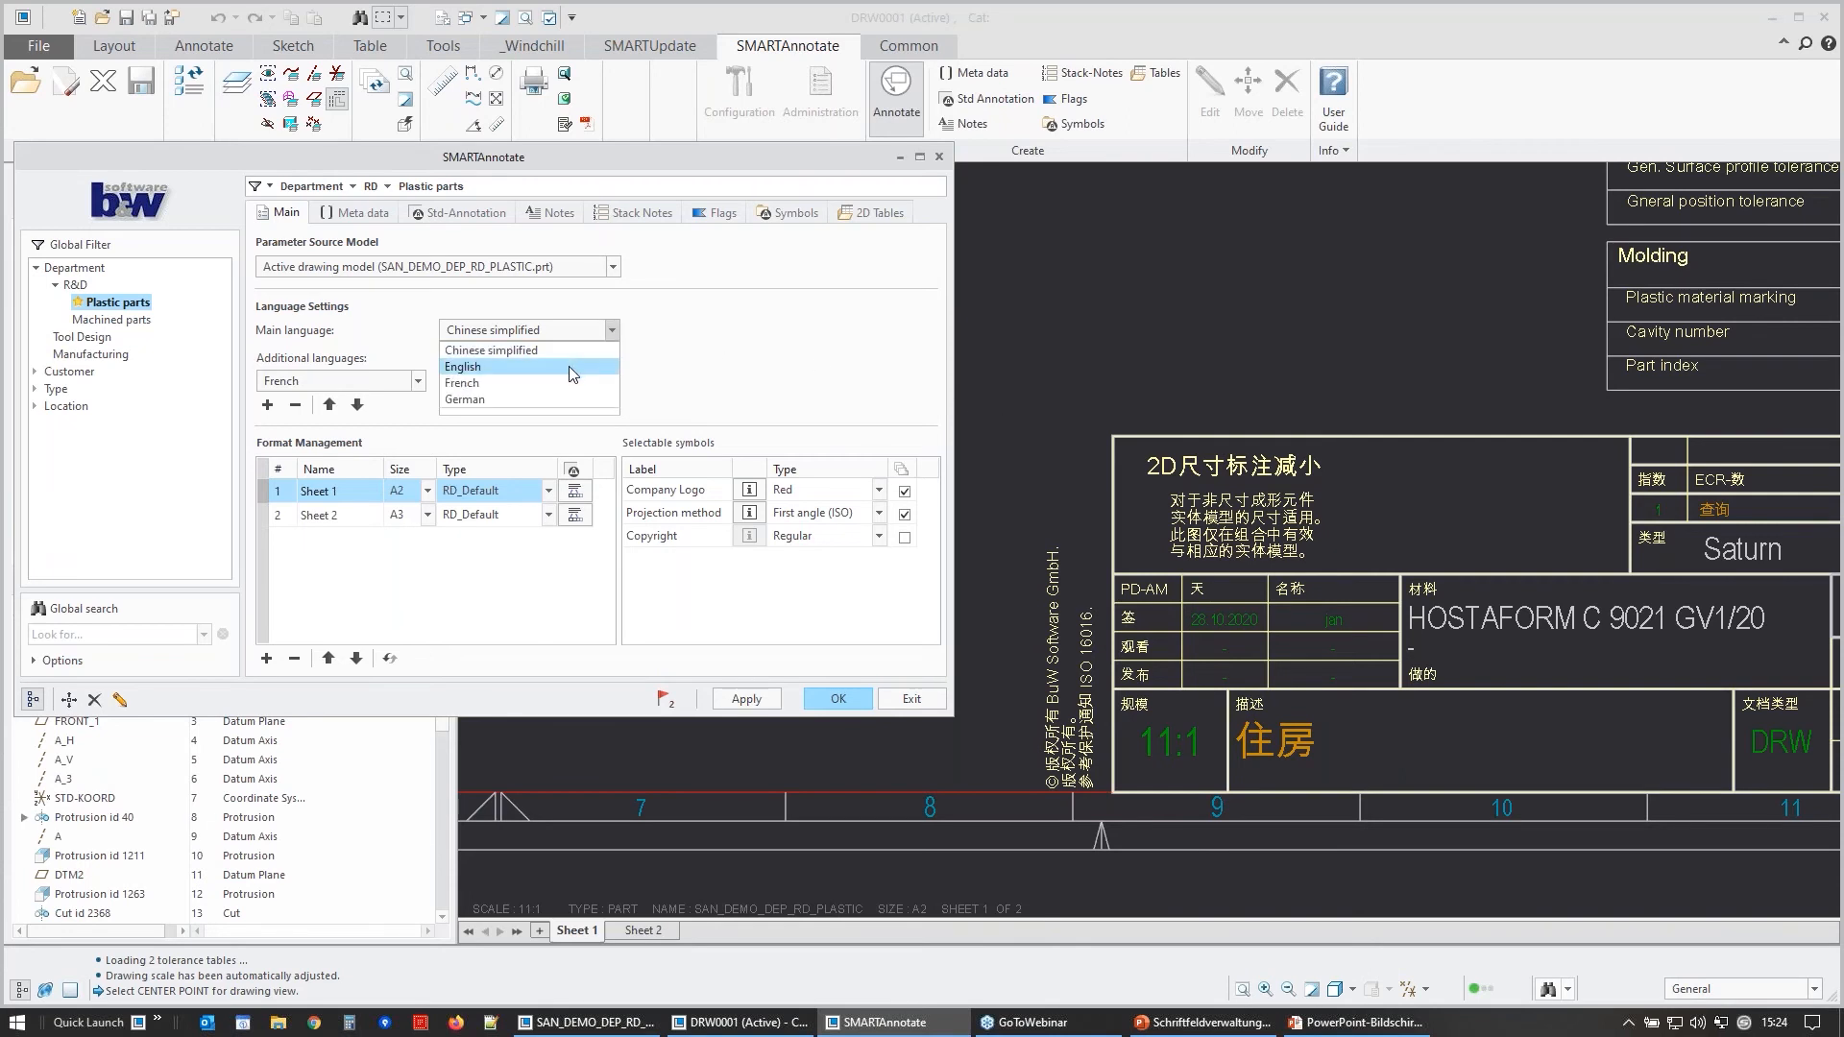
click(571, 375)
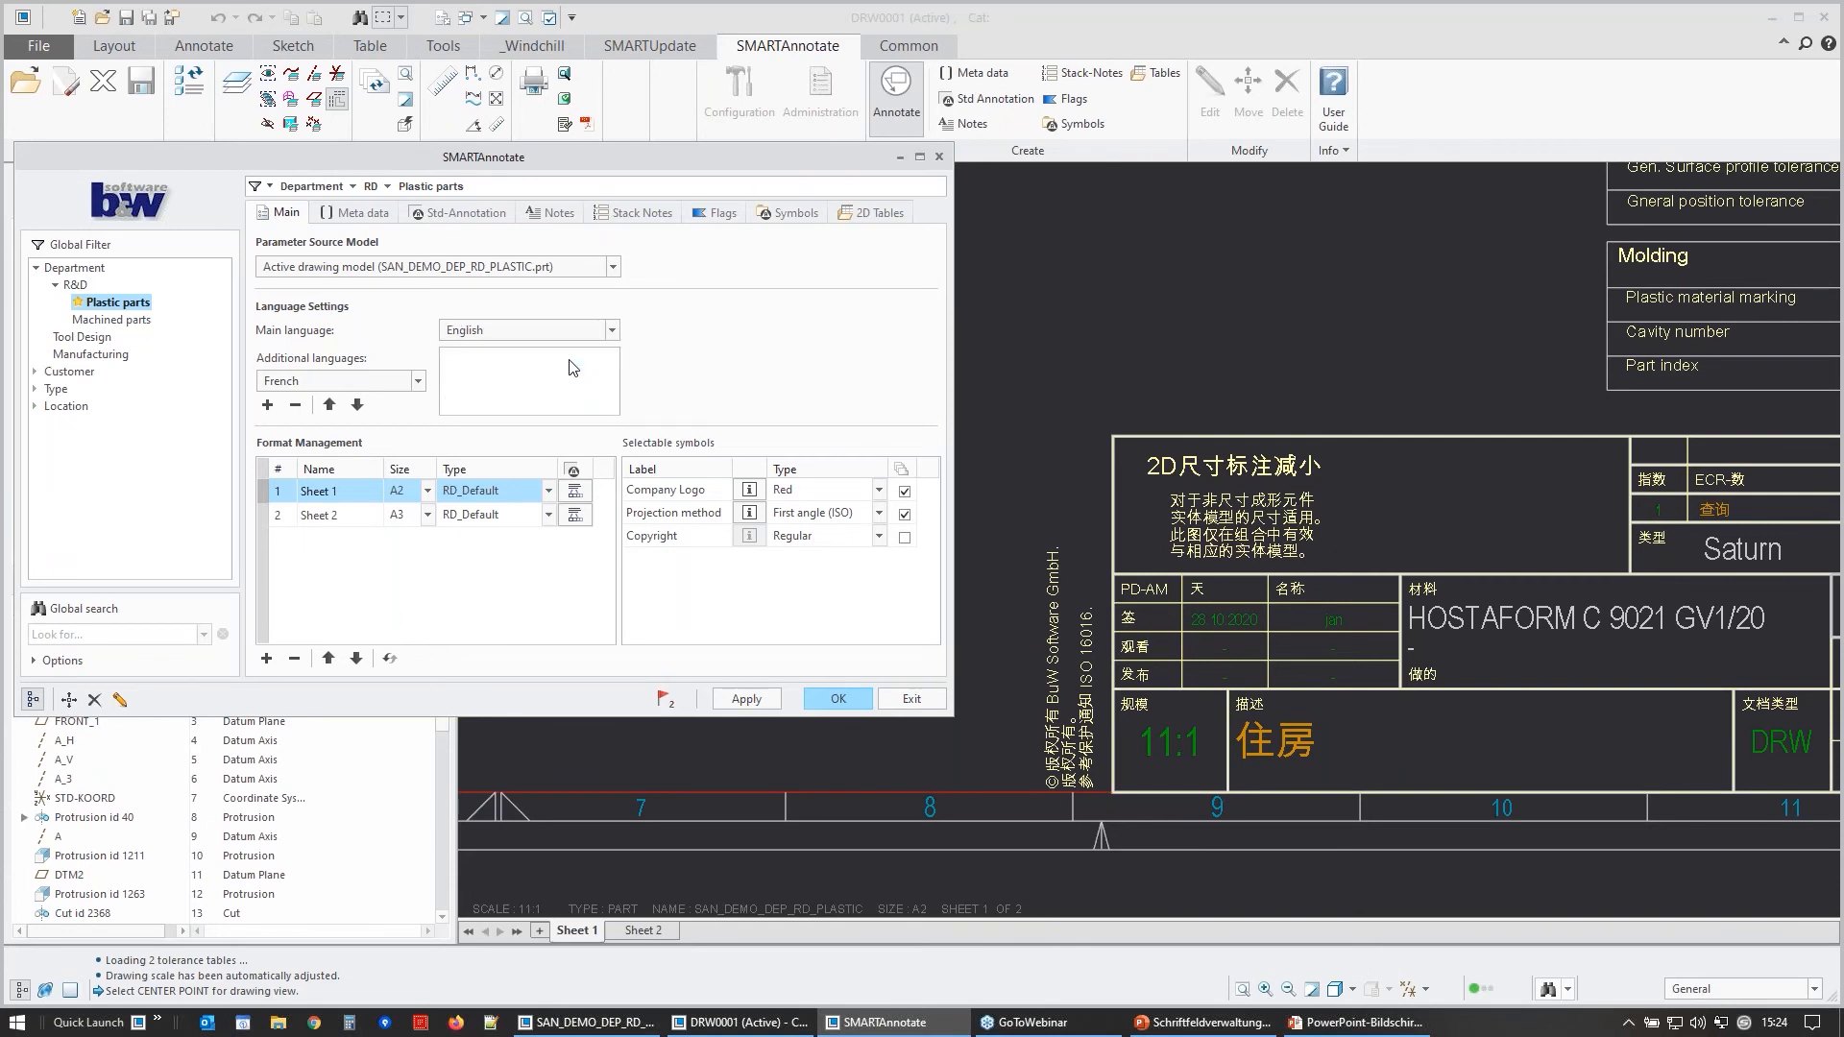
click(407, 385)
click(357, 418)
click(269, 405)
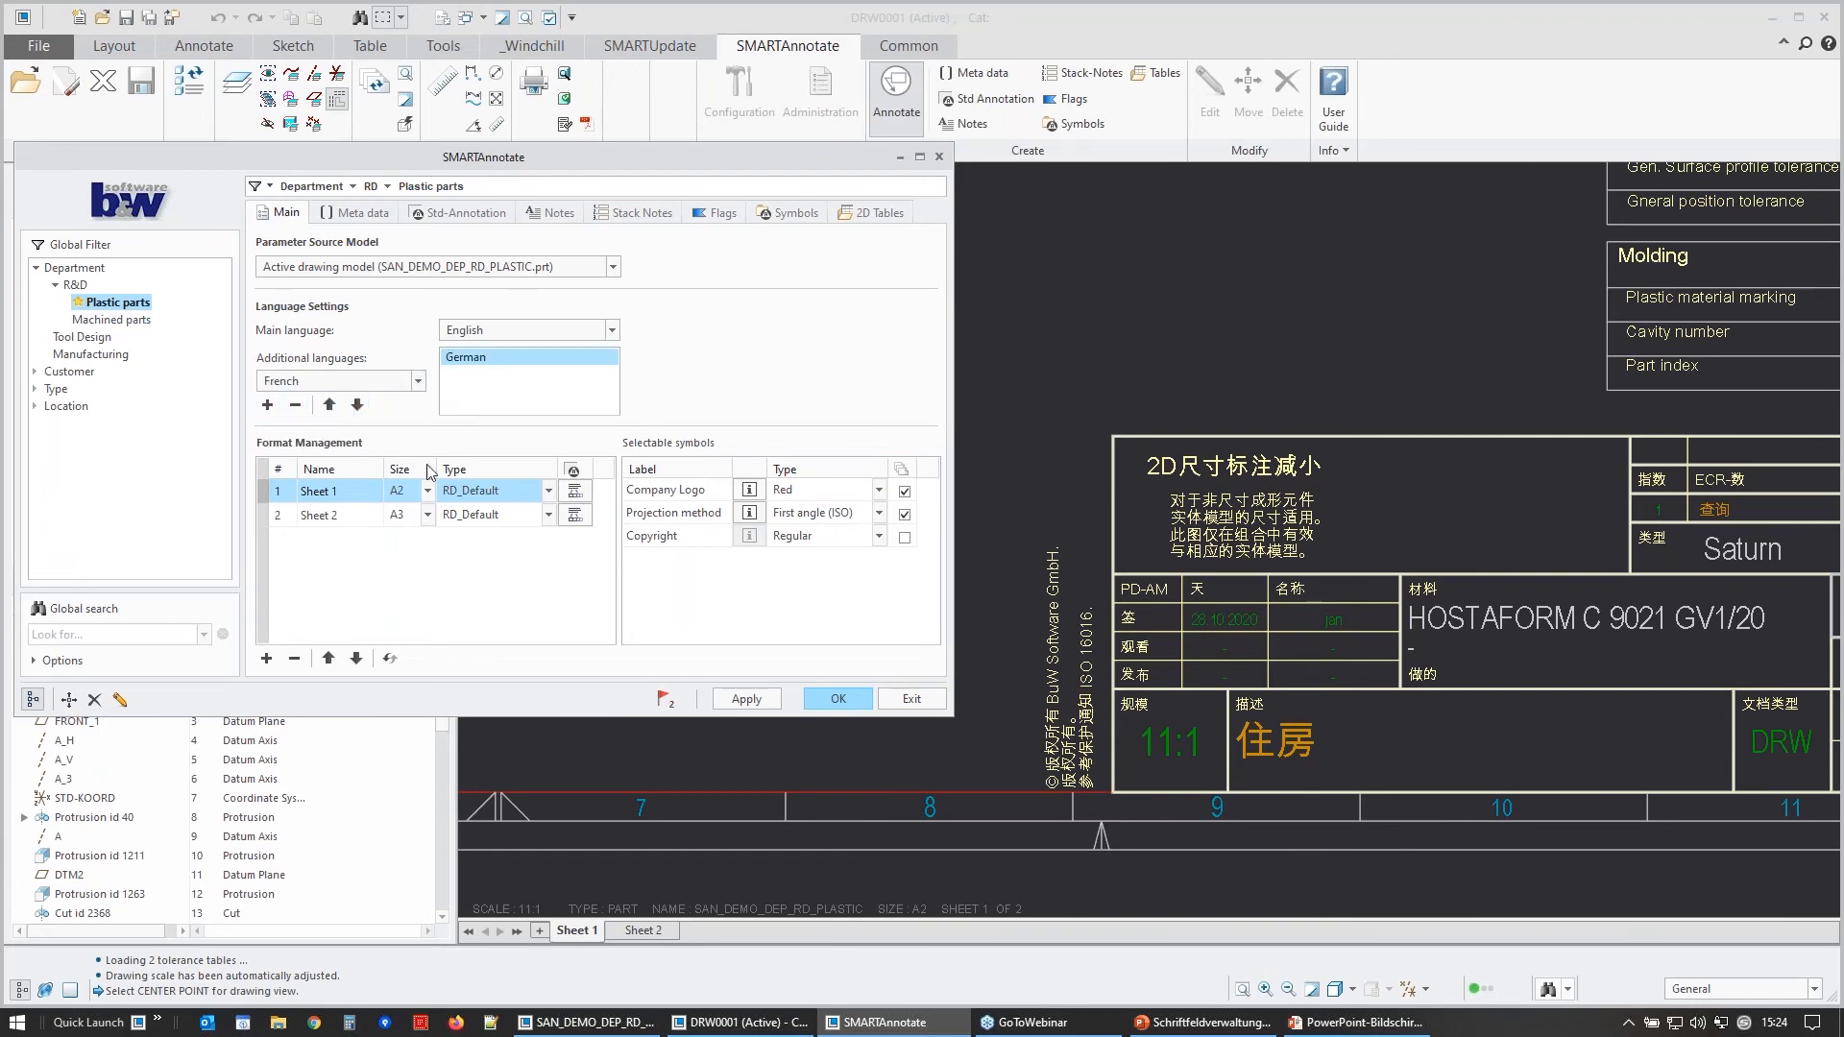
click(751, 698)
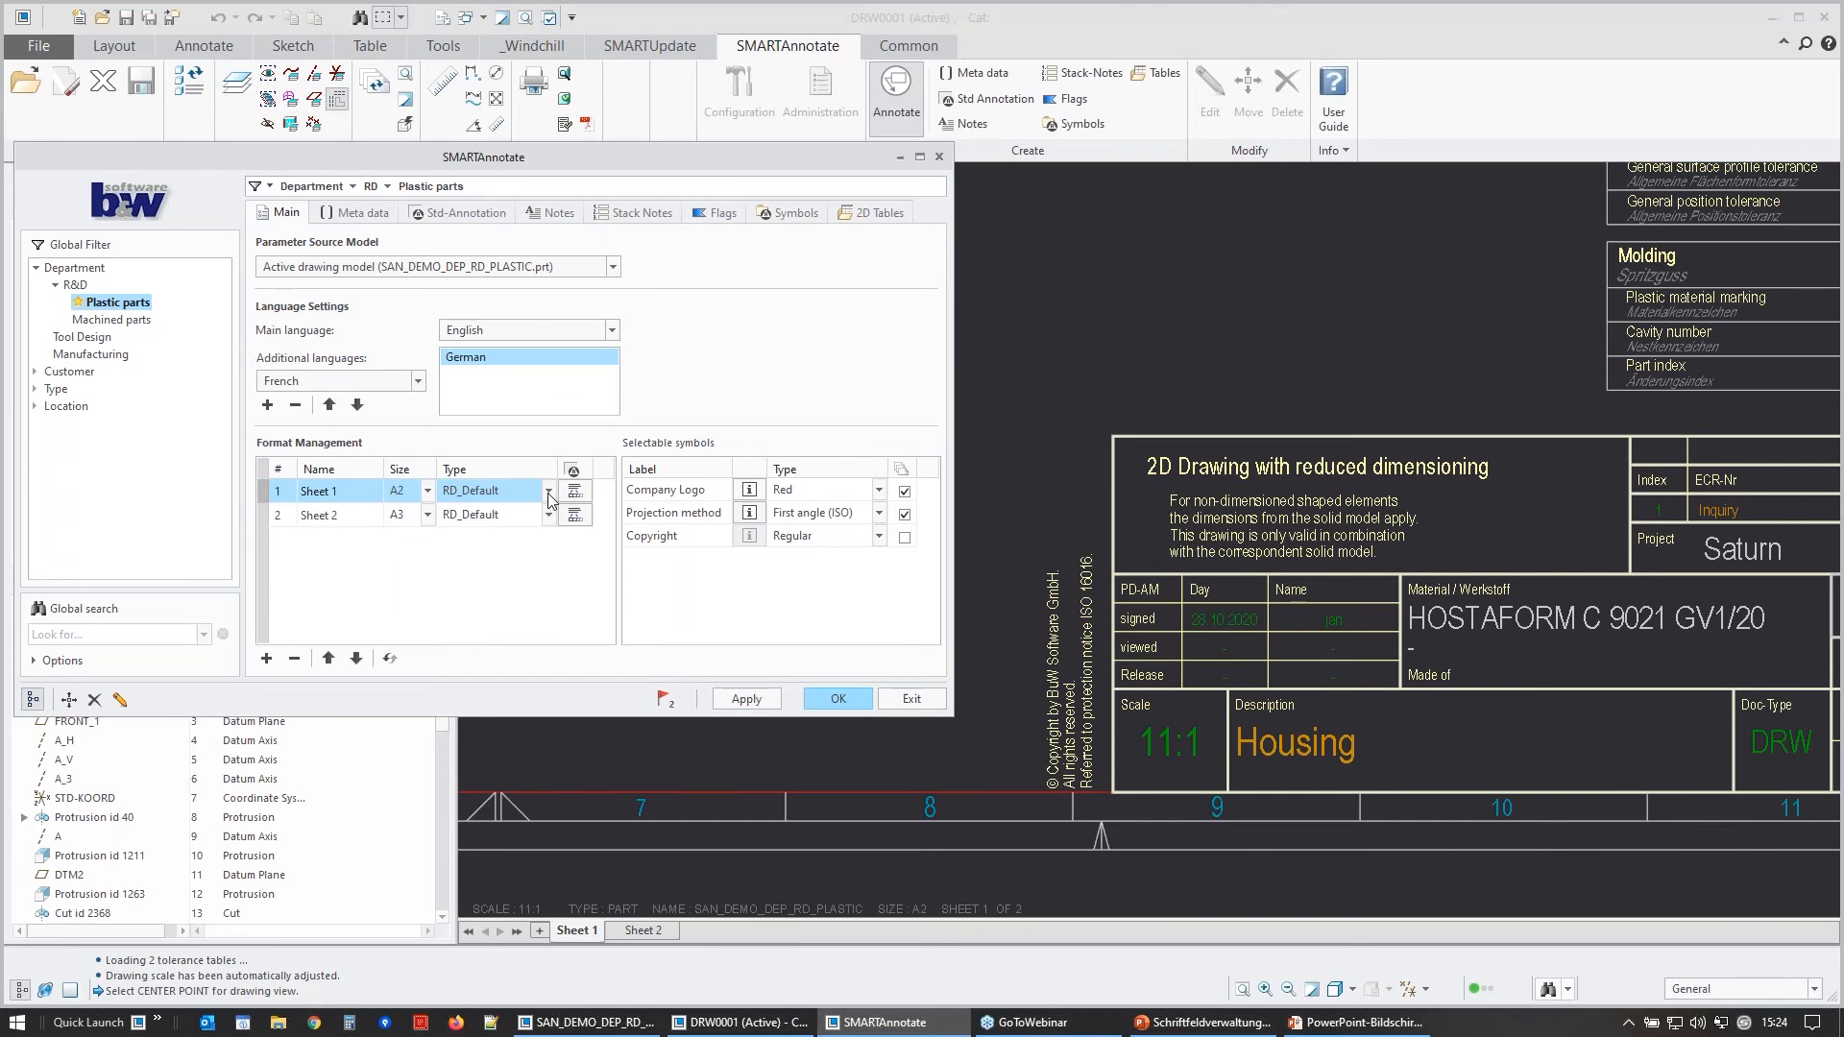
- Switch the format type of Sheet 1 and Sheet 2 to Symbol, apply it and check the sheet frame and title block
click(549, 492)
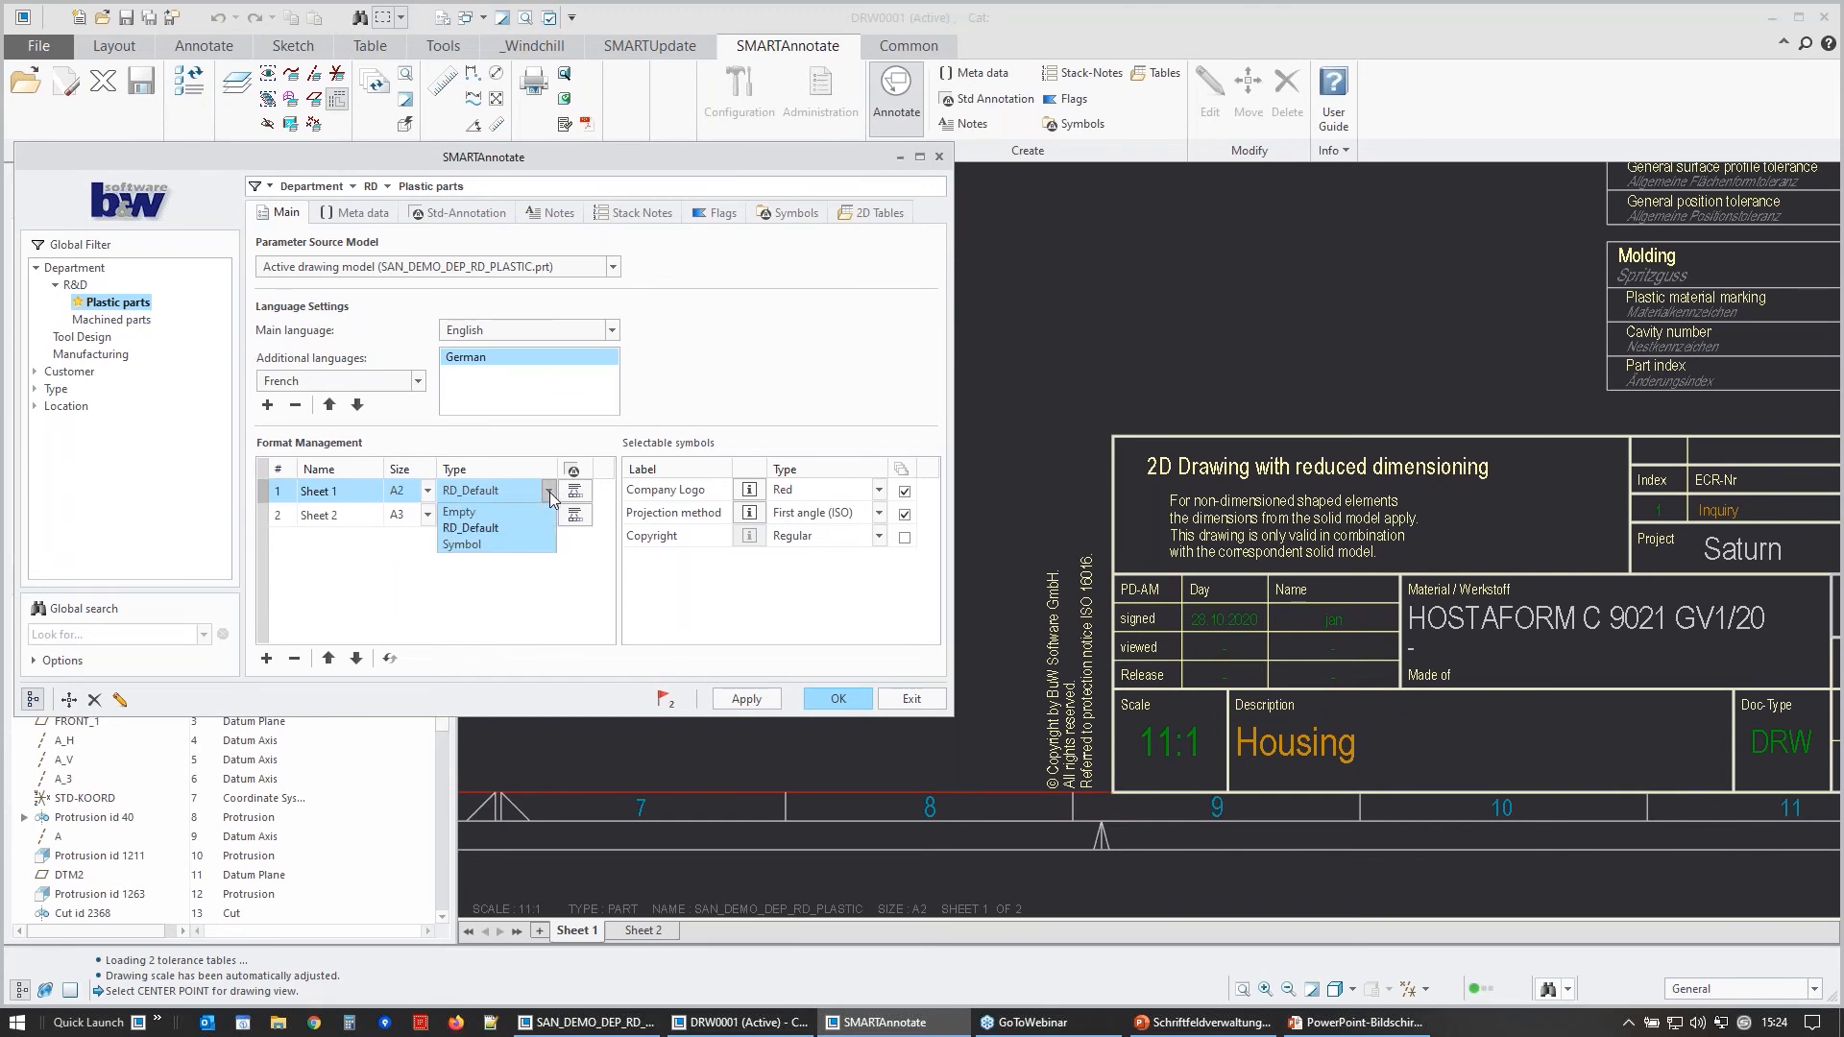
click(486, 541)
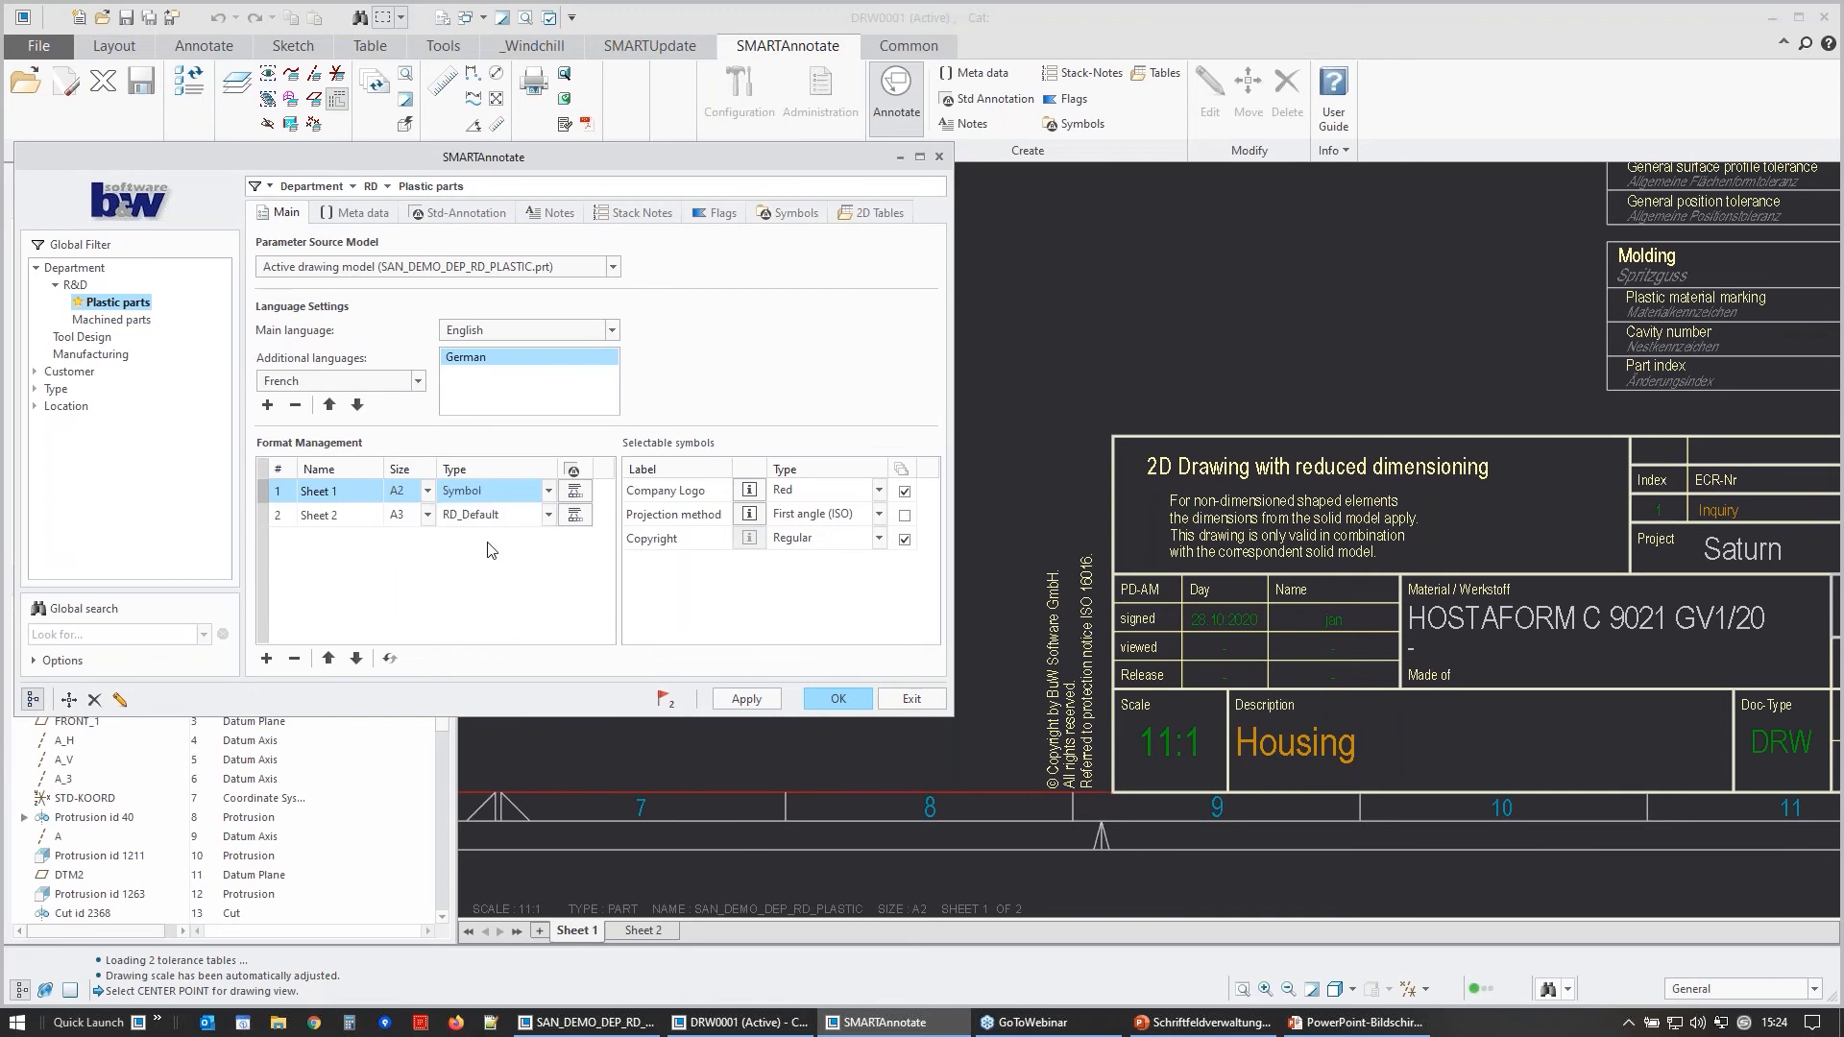
click(549, 519)
click(483, 568)
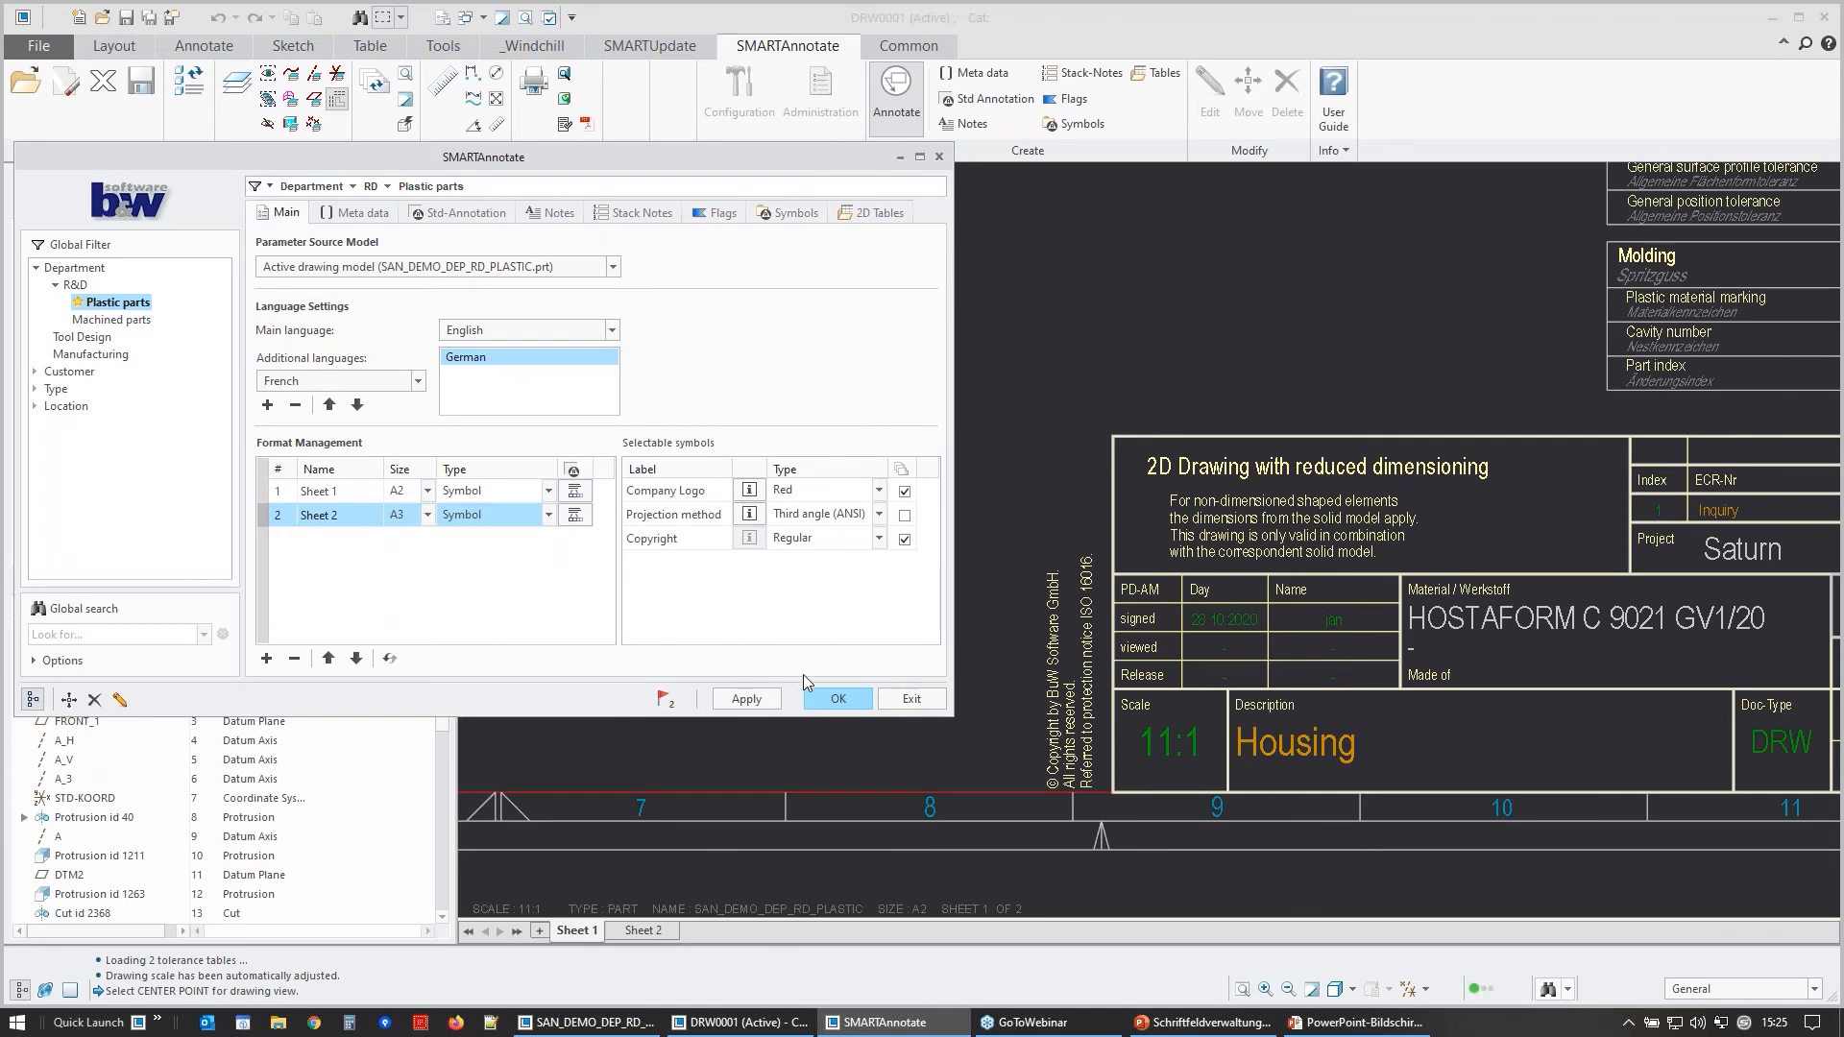
click(835, 698)
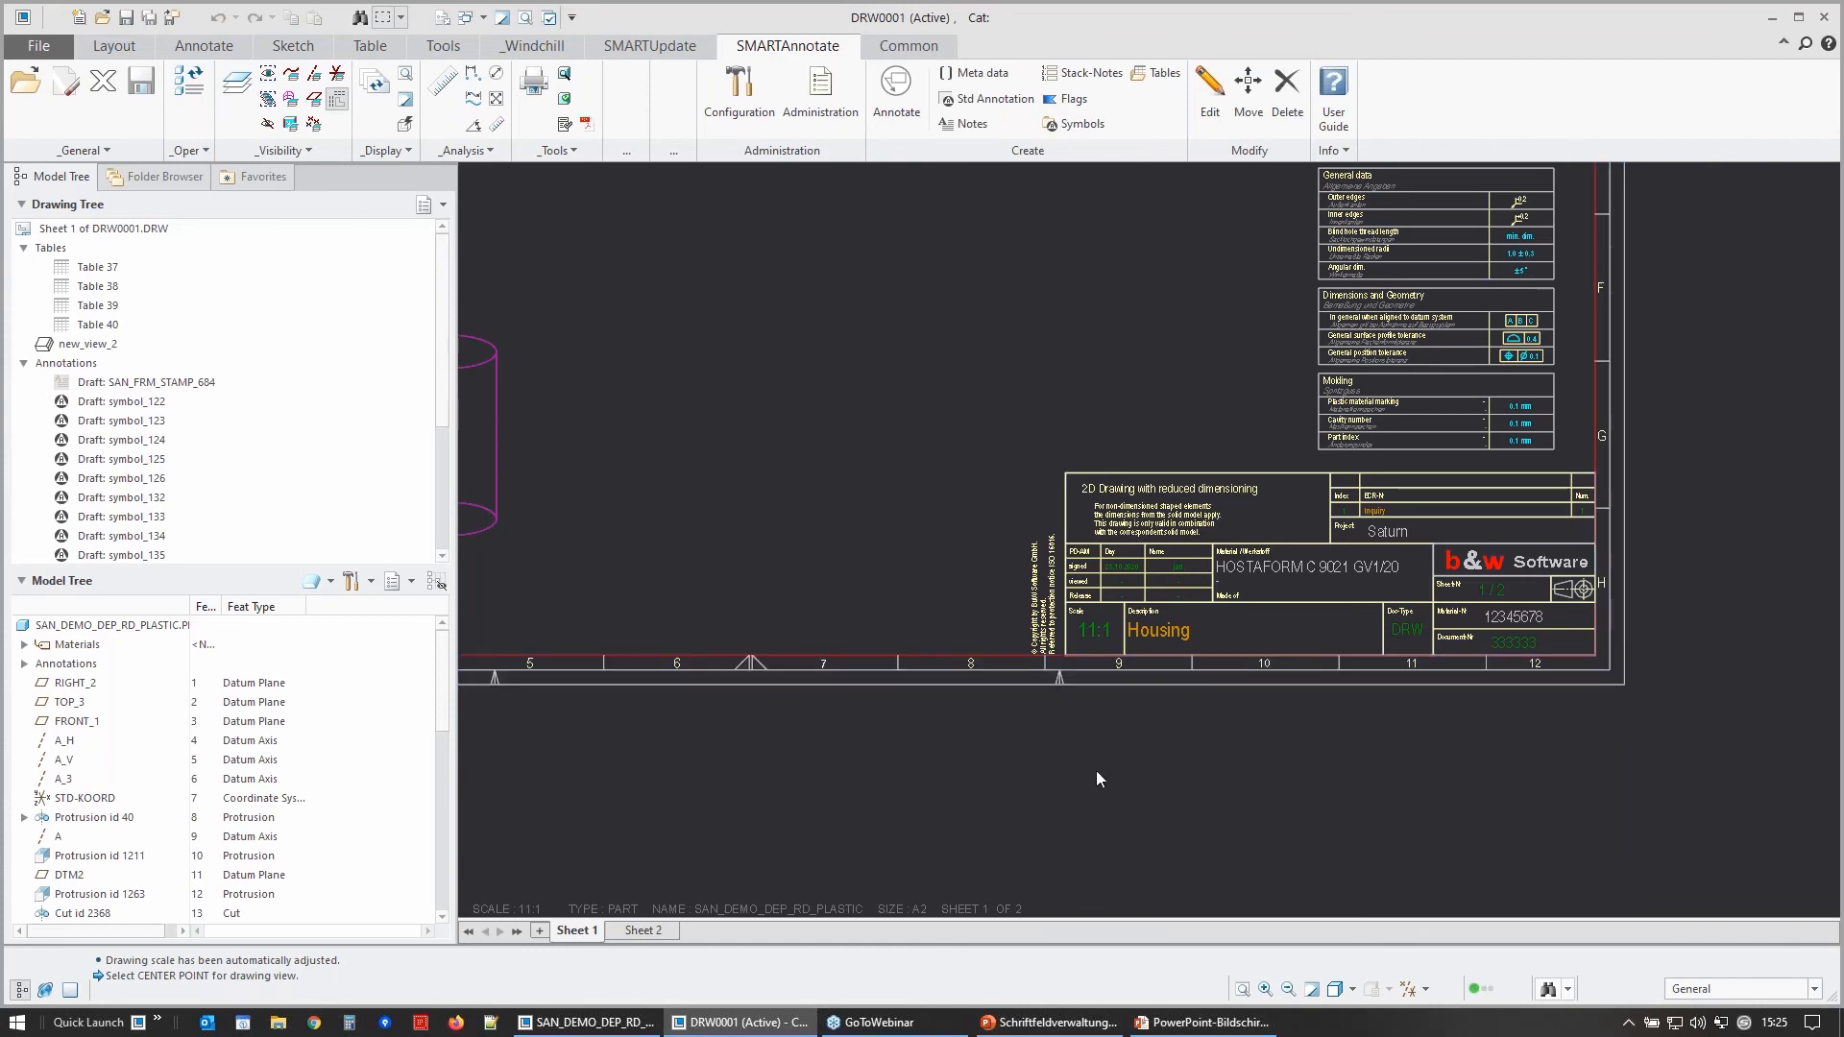
scroll(1135, 759, down, 2)
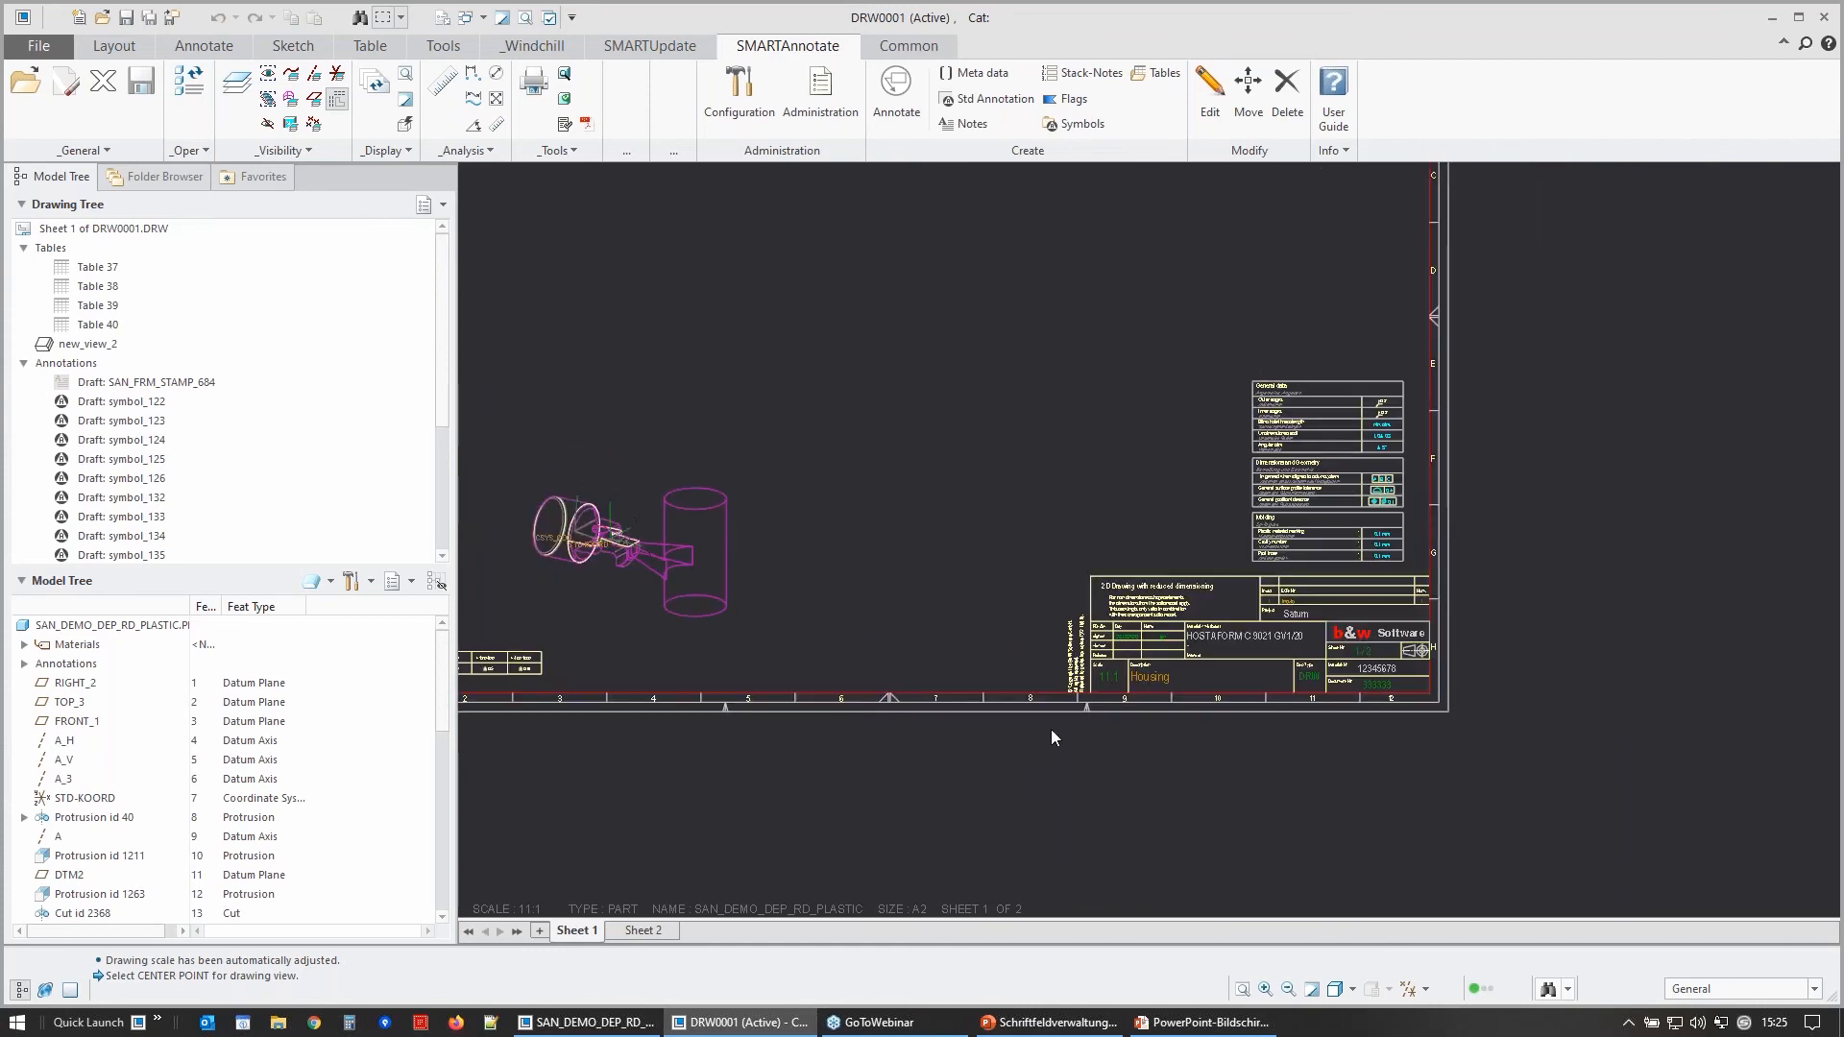
scroll(1222, 723, up, 1)
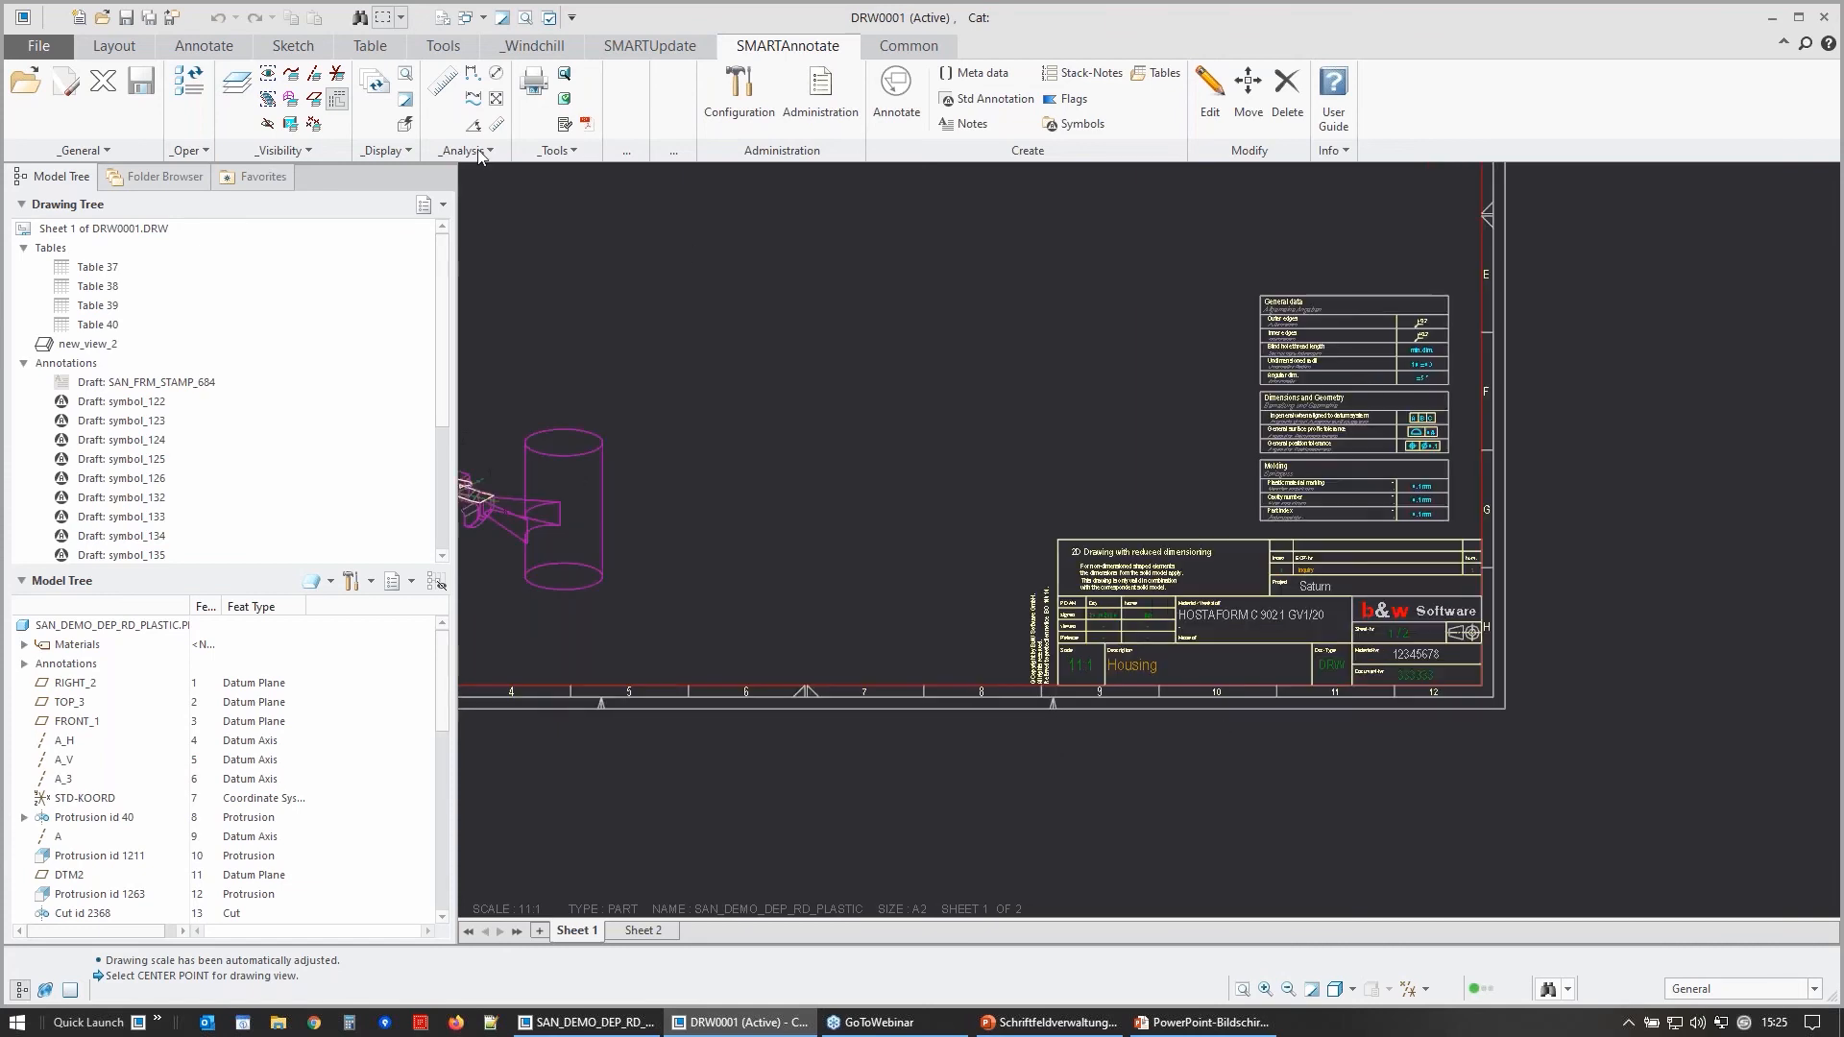
- Erase the undisplayed formats DINA2_GENERAL.FRM and DINA3_GENERAL.FRM from the session and check the sheet frame symbol
click(73, 103)
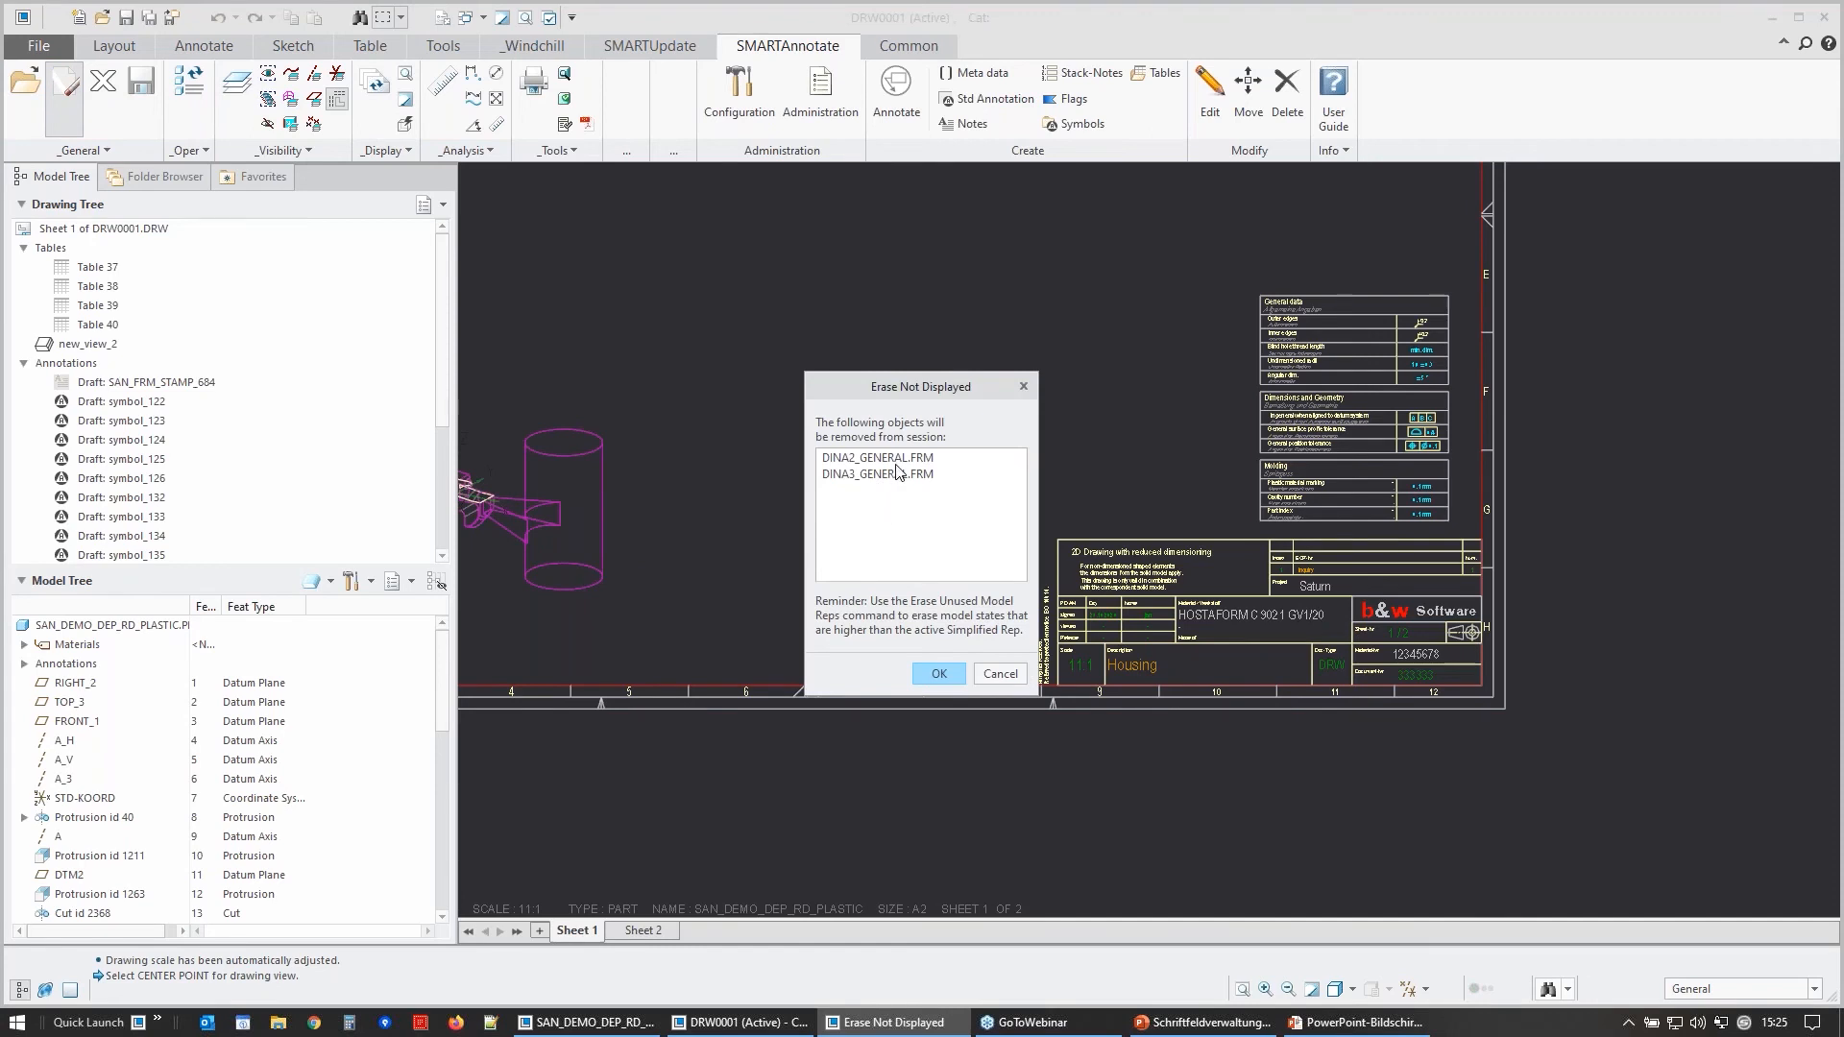
click(939, 674)
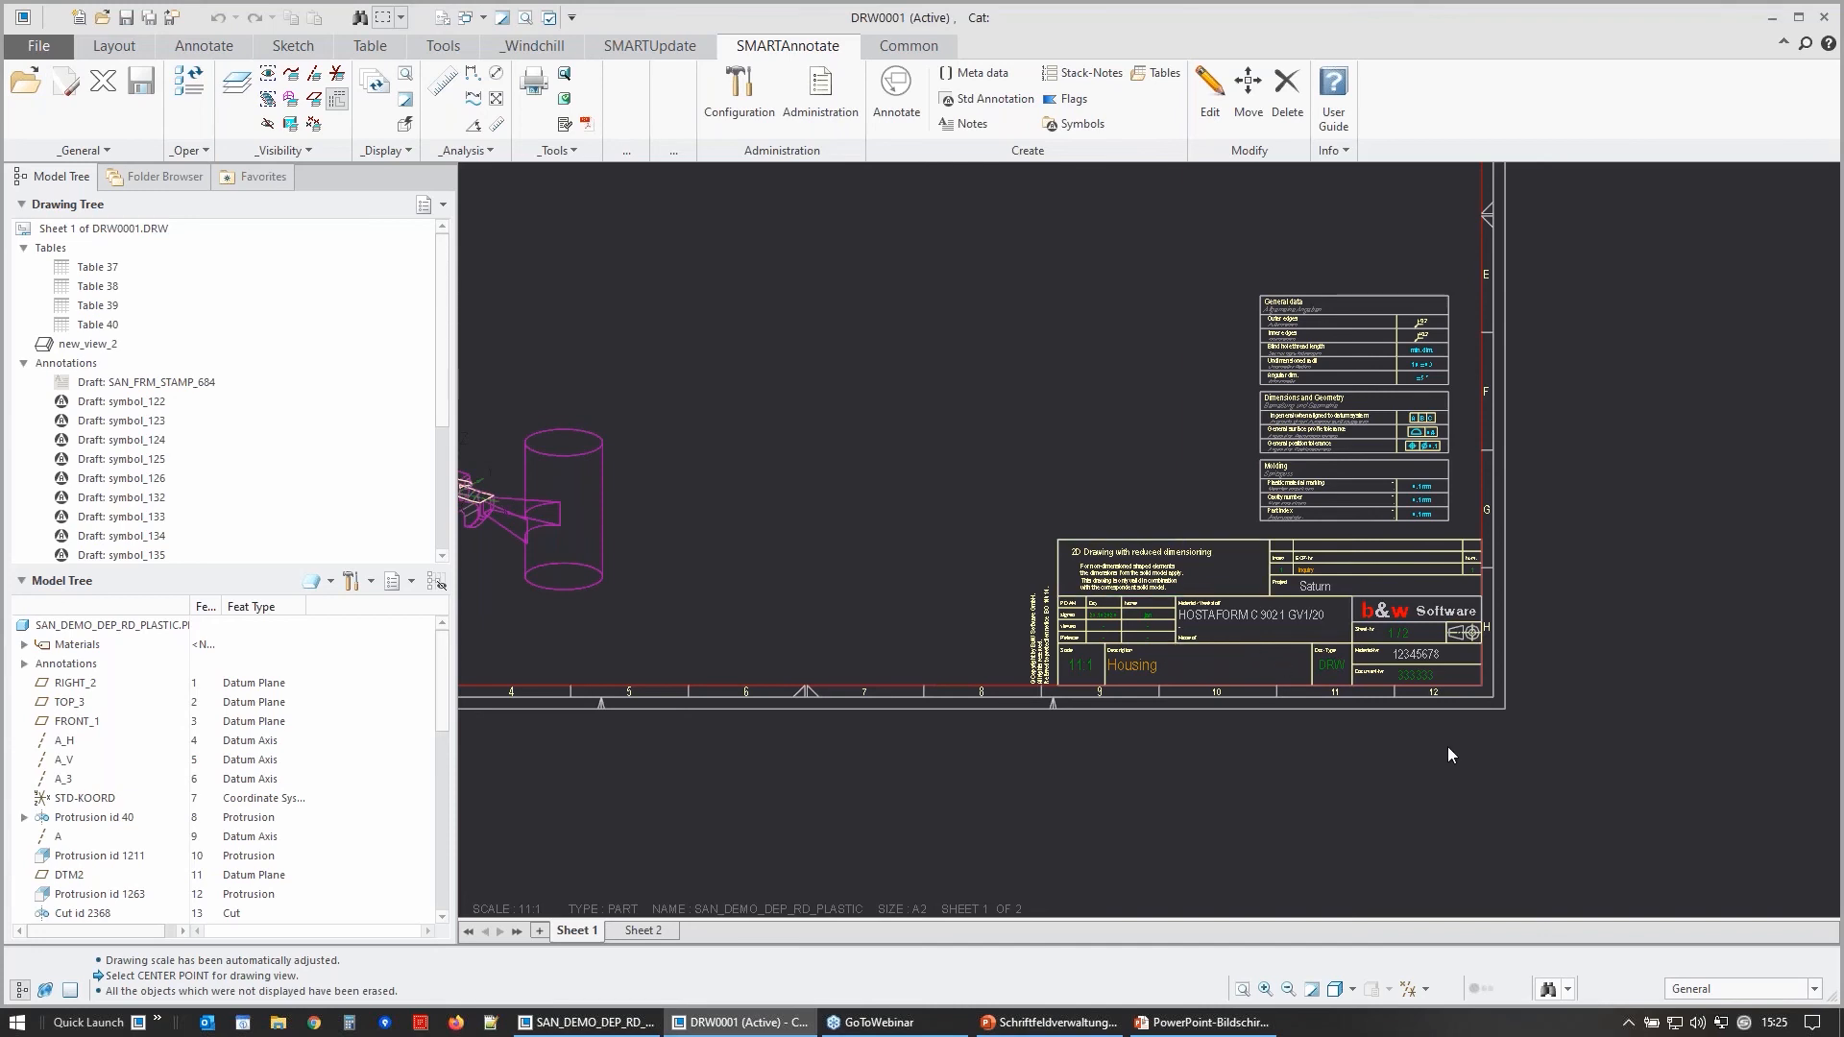
scroll(1329, 709, up, 2)
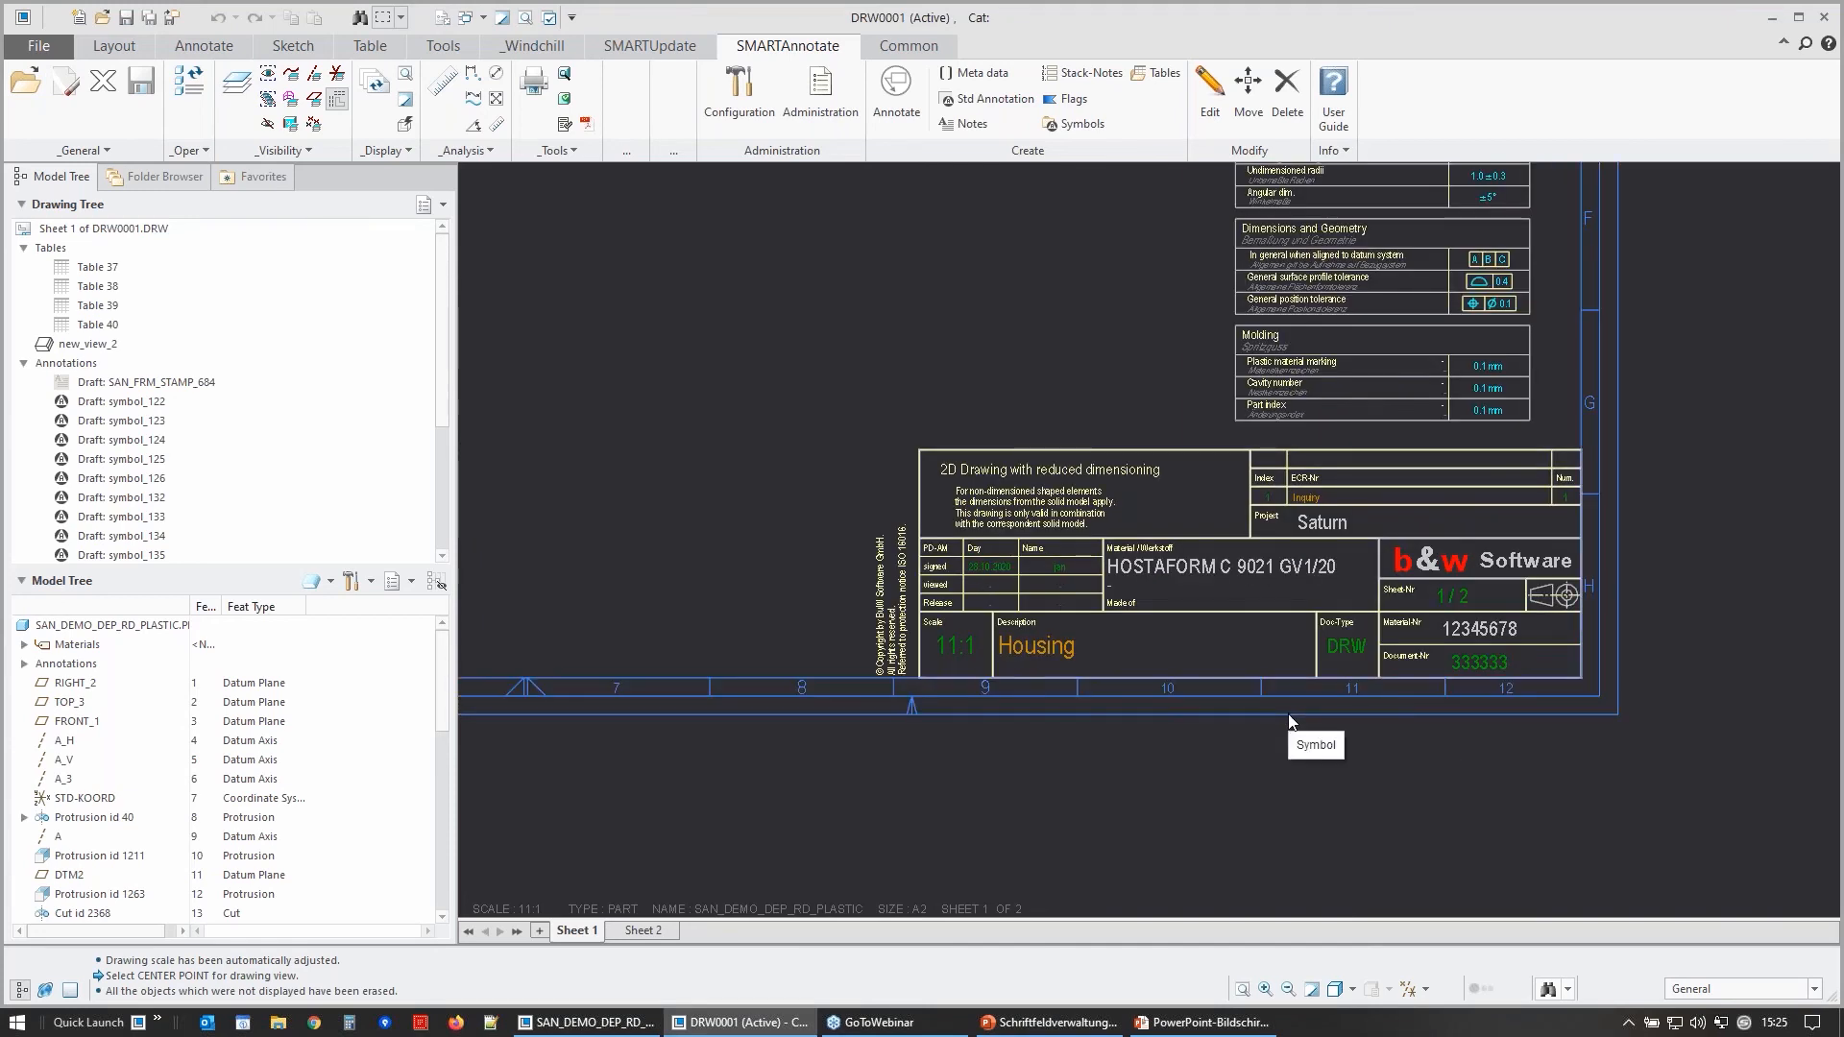
click(1290, 722)
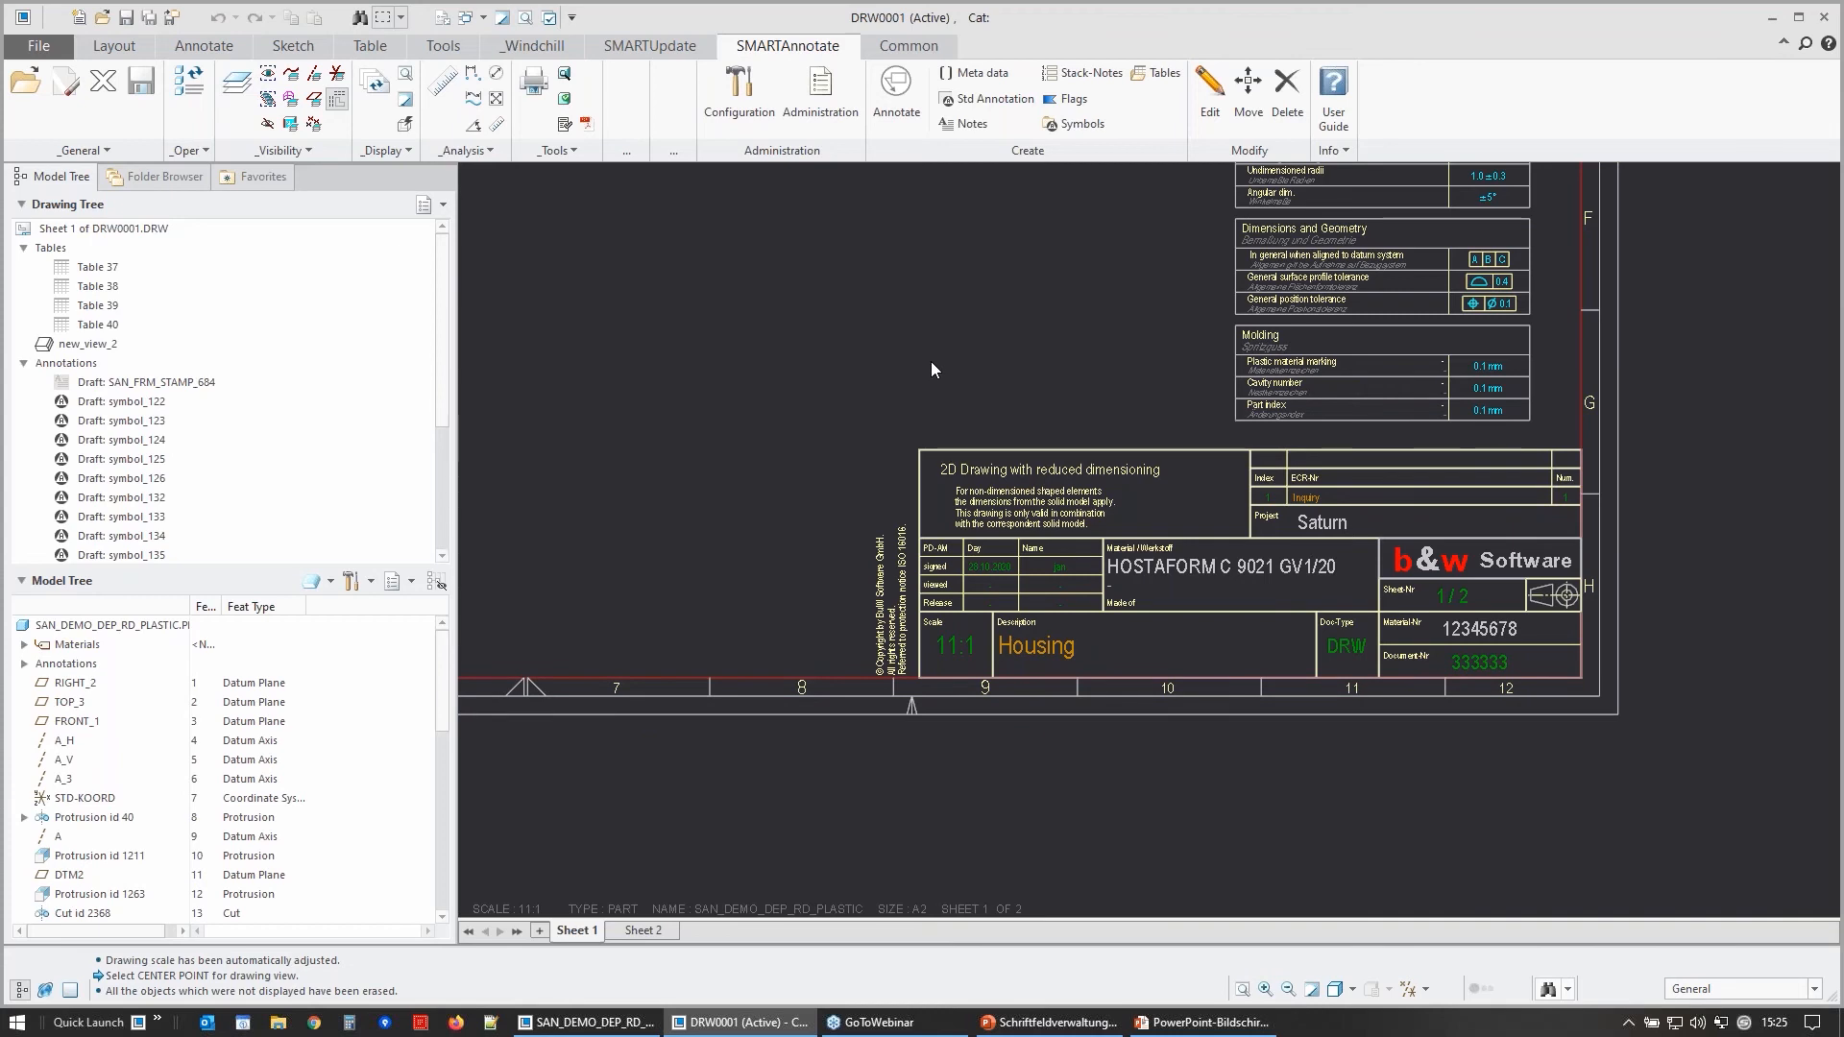
- Close the drawing and the plastic part, and erase all objects not displayed from the session
click(109, 105)
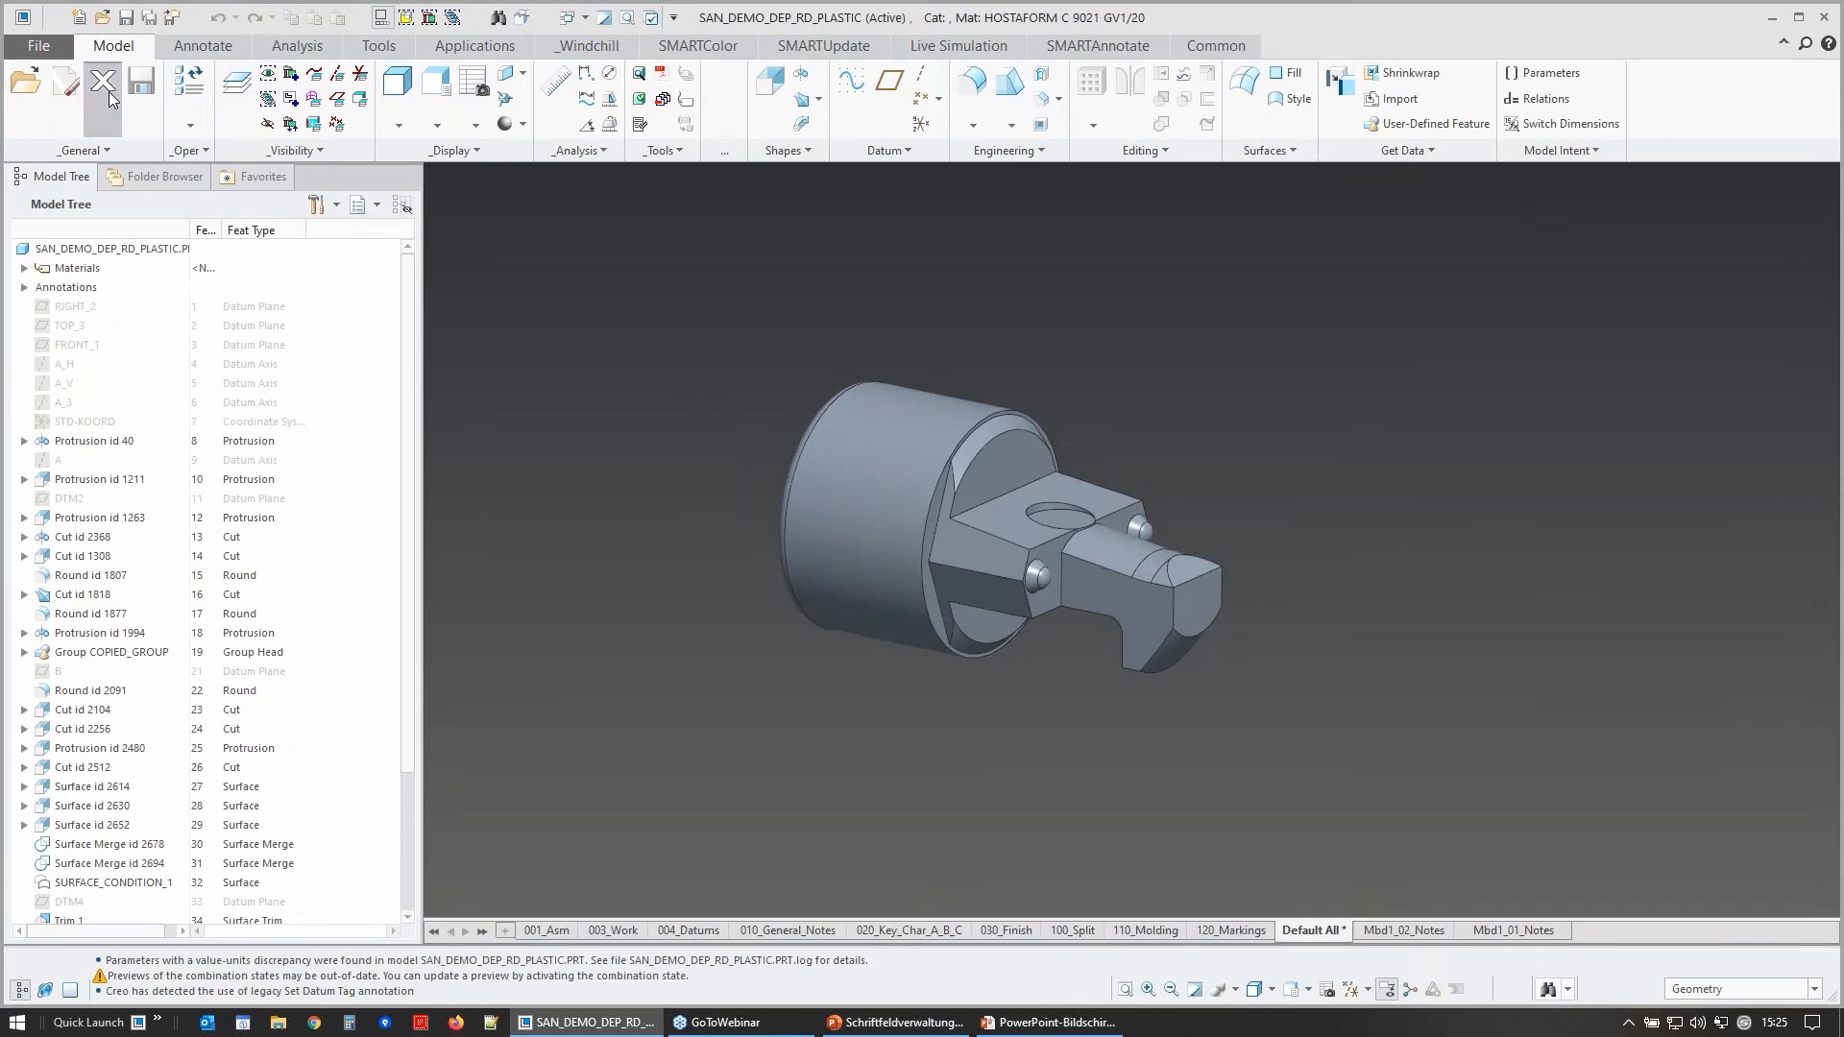
click(108, 90)
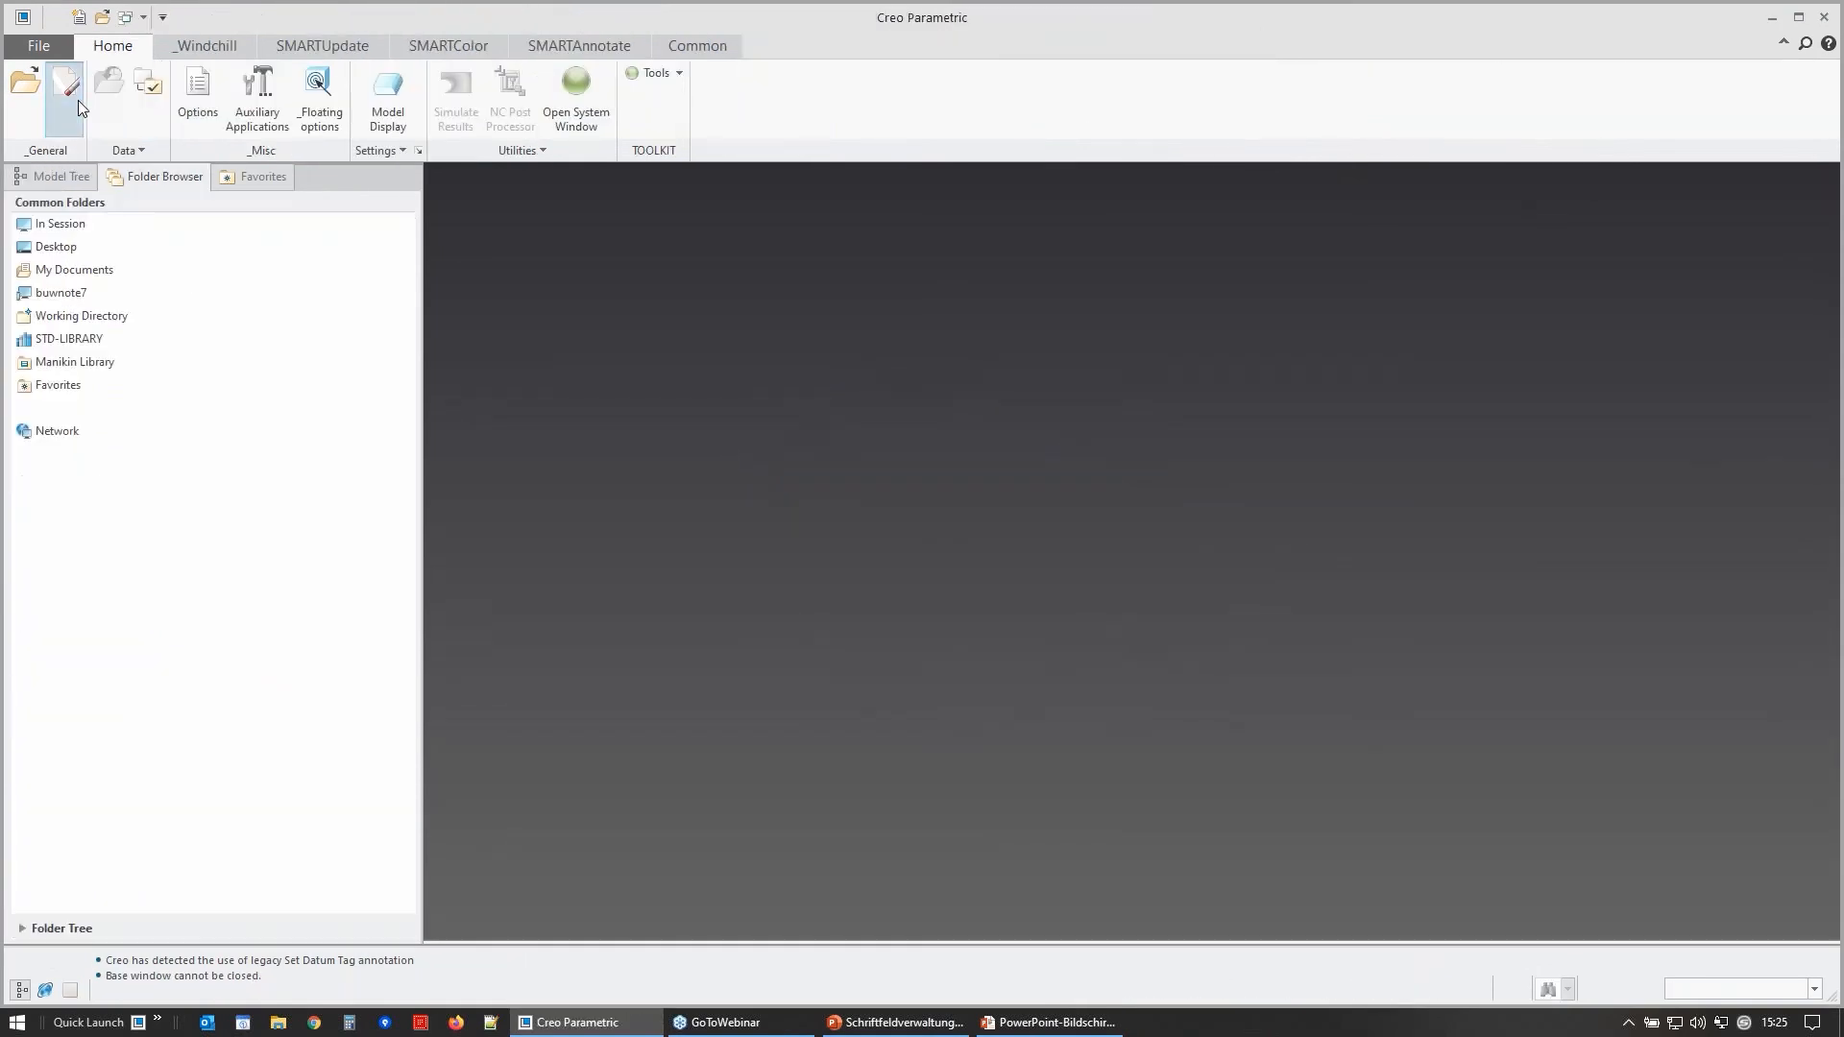
click(78, 100)
key(Return)
- Open the part san_demo_cust_west.prt from the Webinar_SAN folder and view its geometry
click(24, 101)
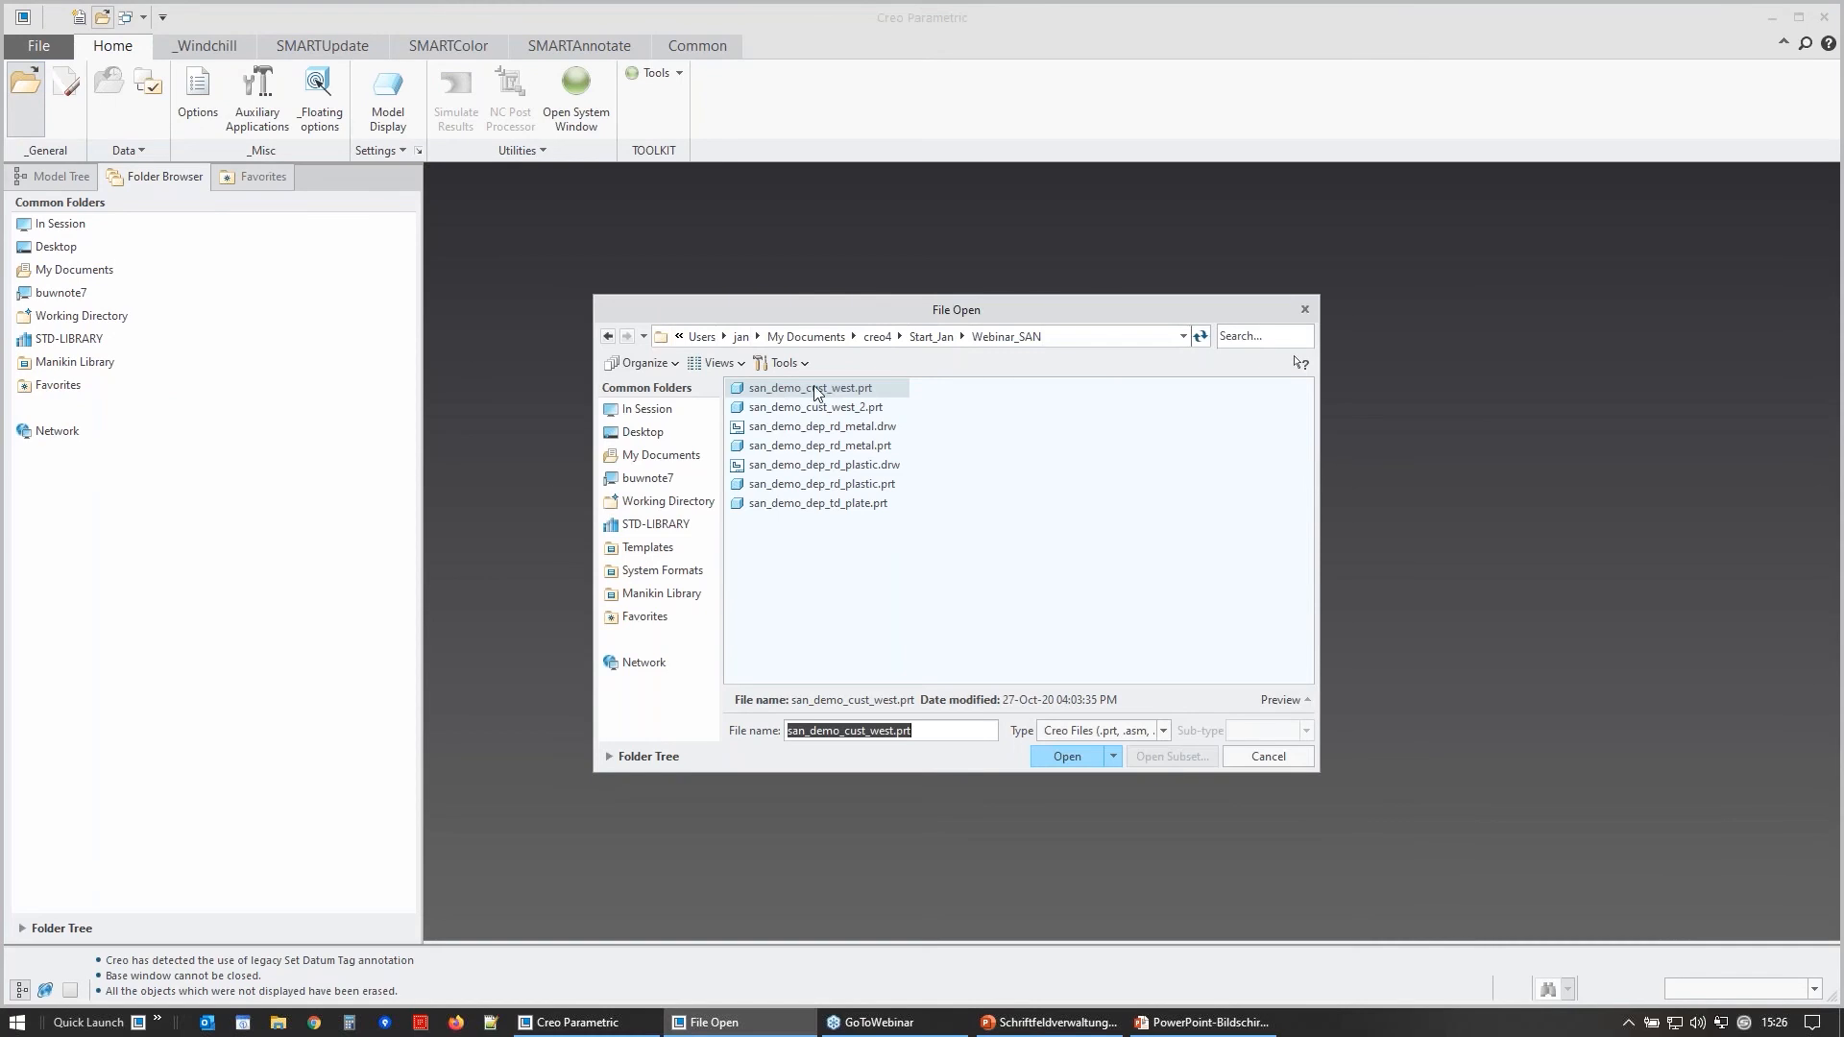
click(815, 389)
click(1066, 755)
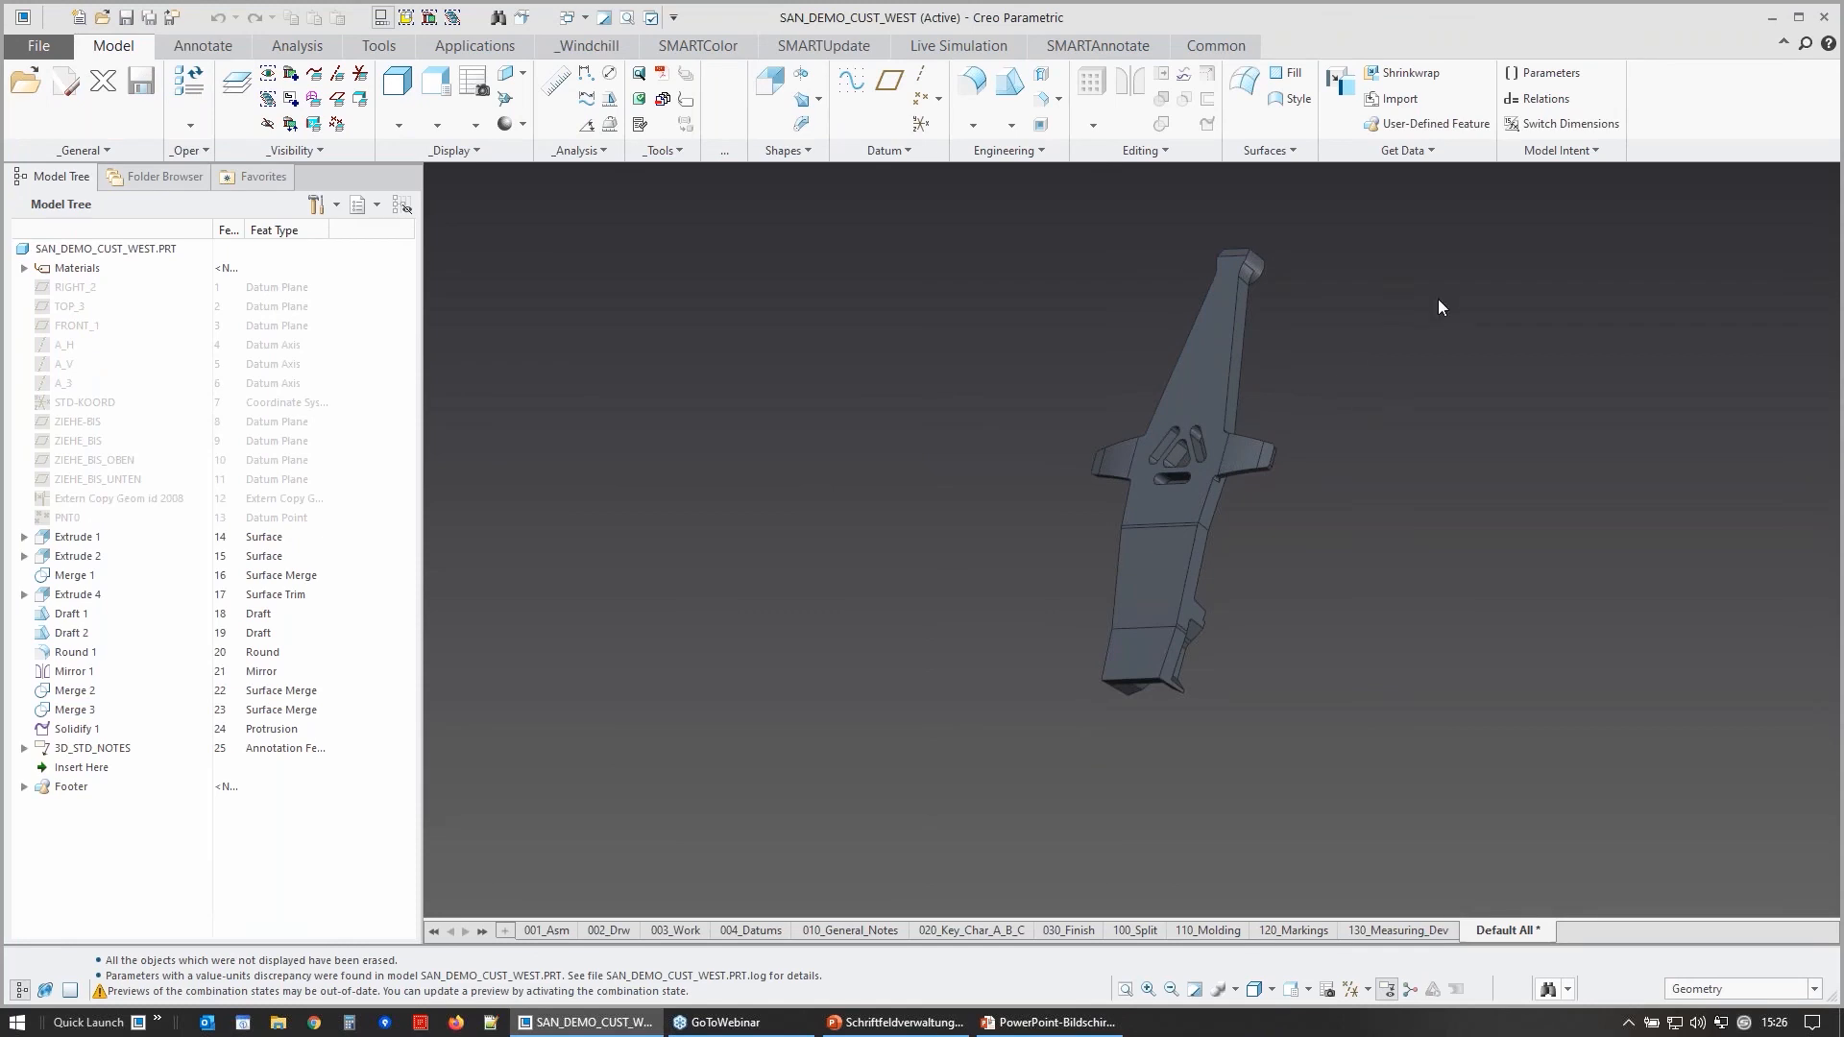
scroll(1343, 286, up, 2)
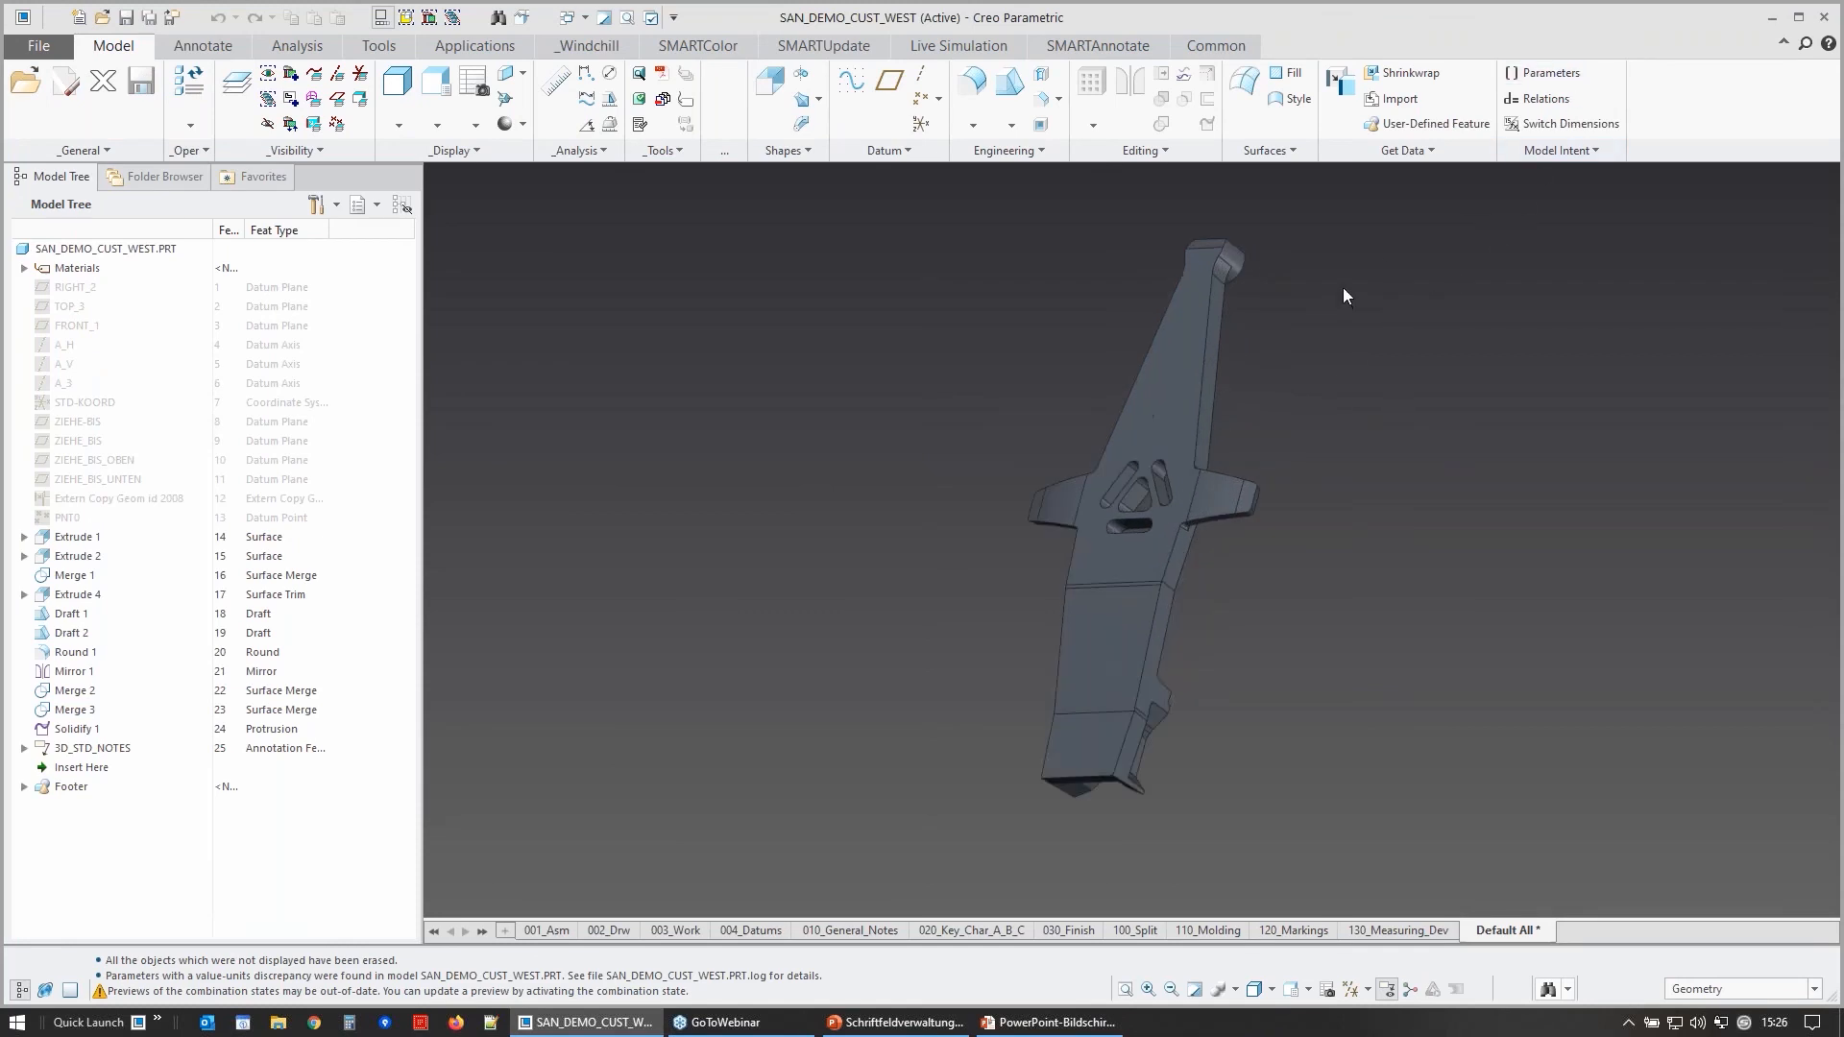
middle_drag(1313, 346, 1297, 363)
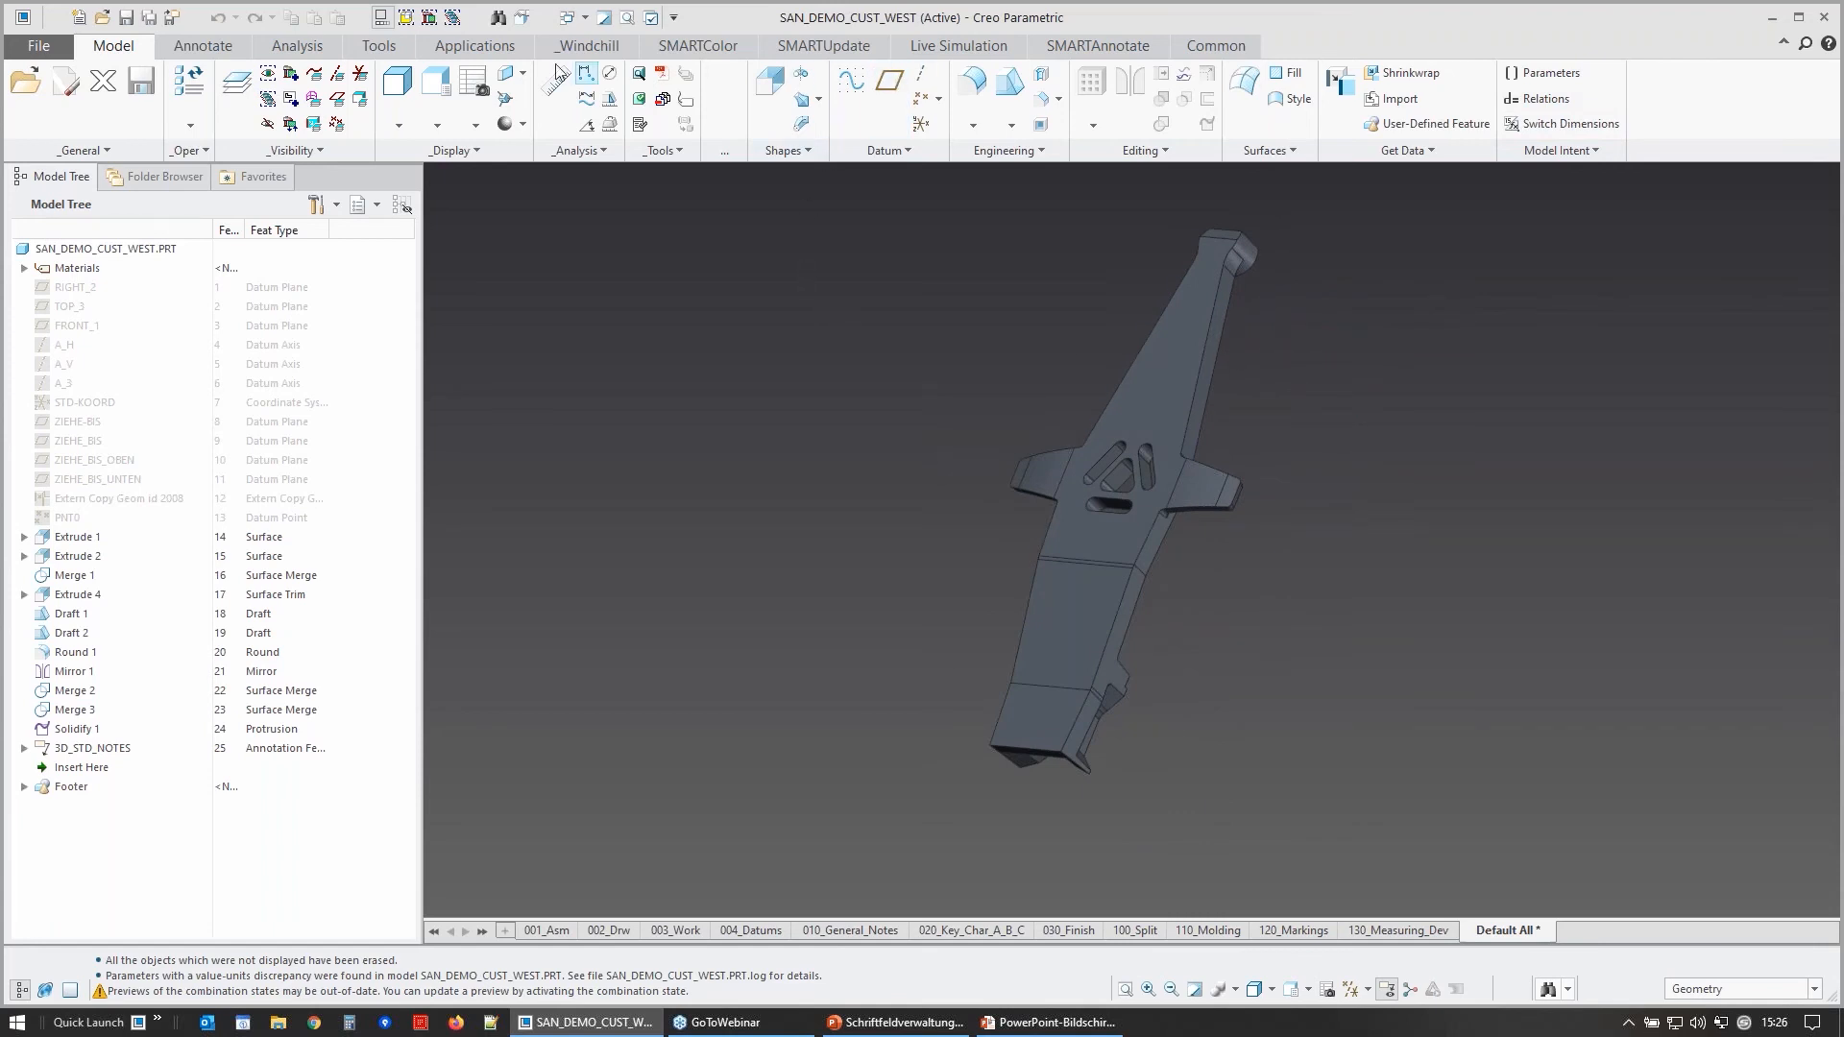
- Create the new drawing drw0001 of san_demo_cust_west.prt as an empty landscape sheet of size C
click(42, 50)
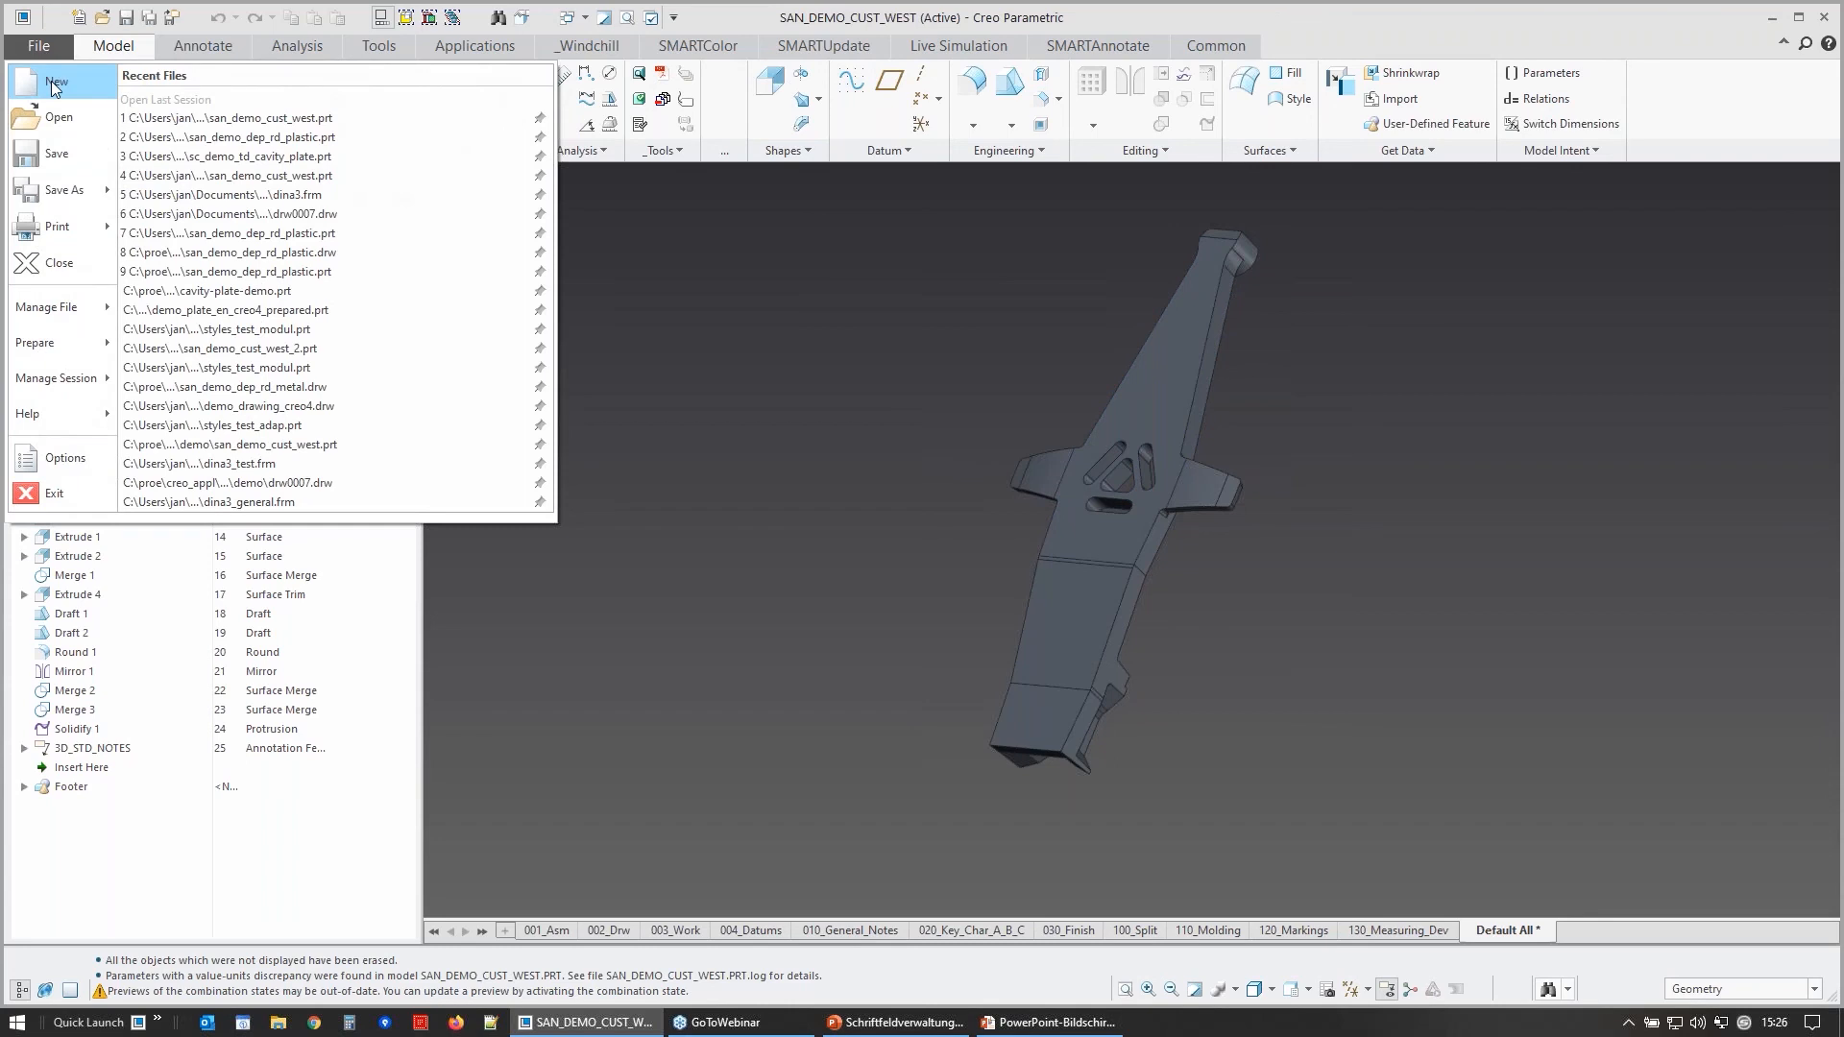
click(50, 81)
click(812, 499)
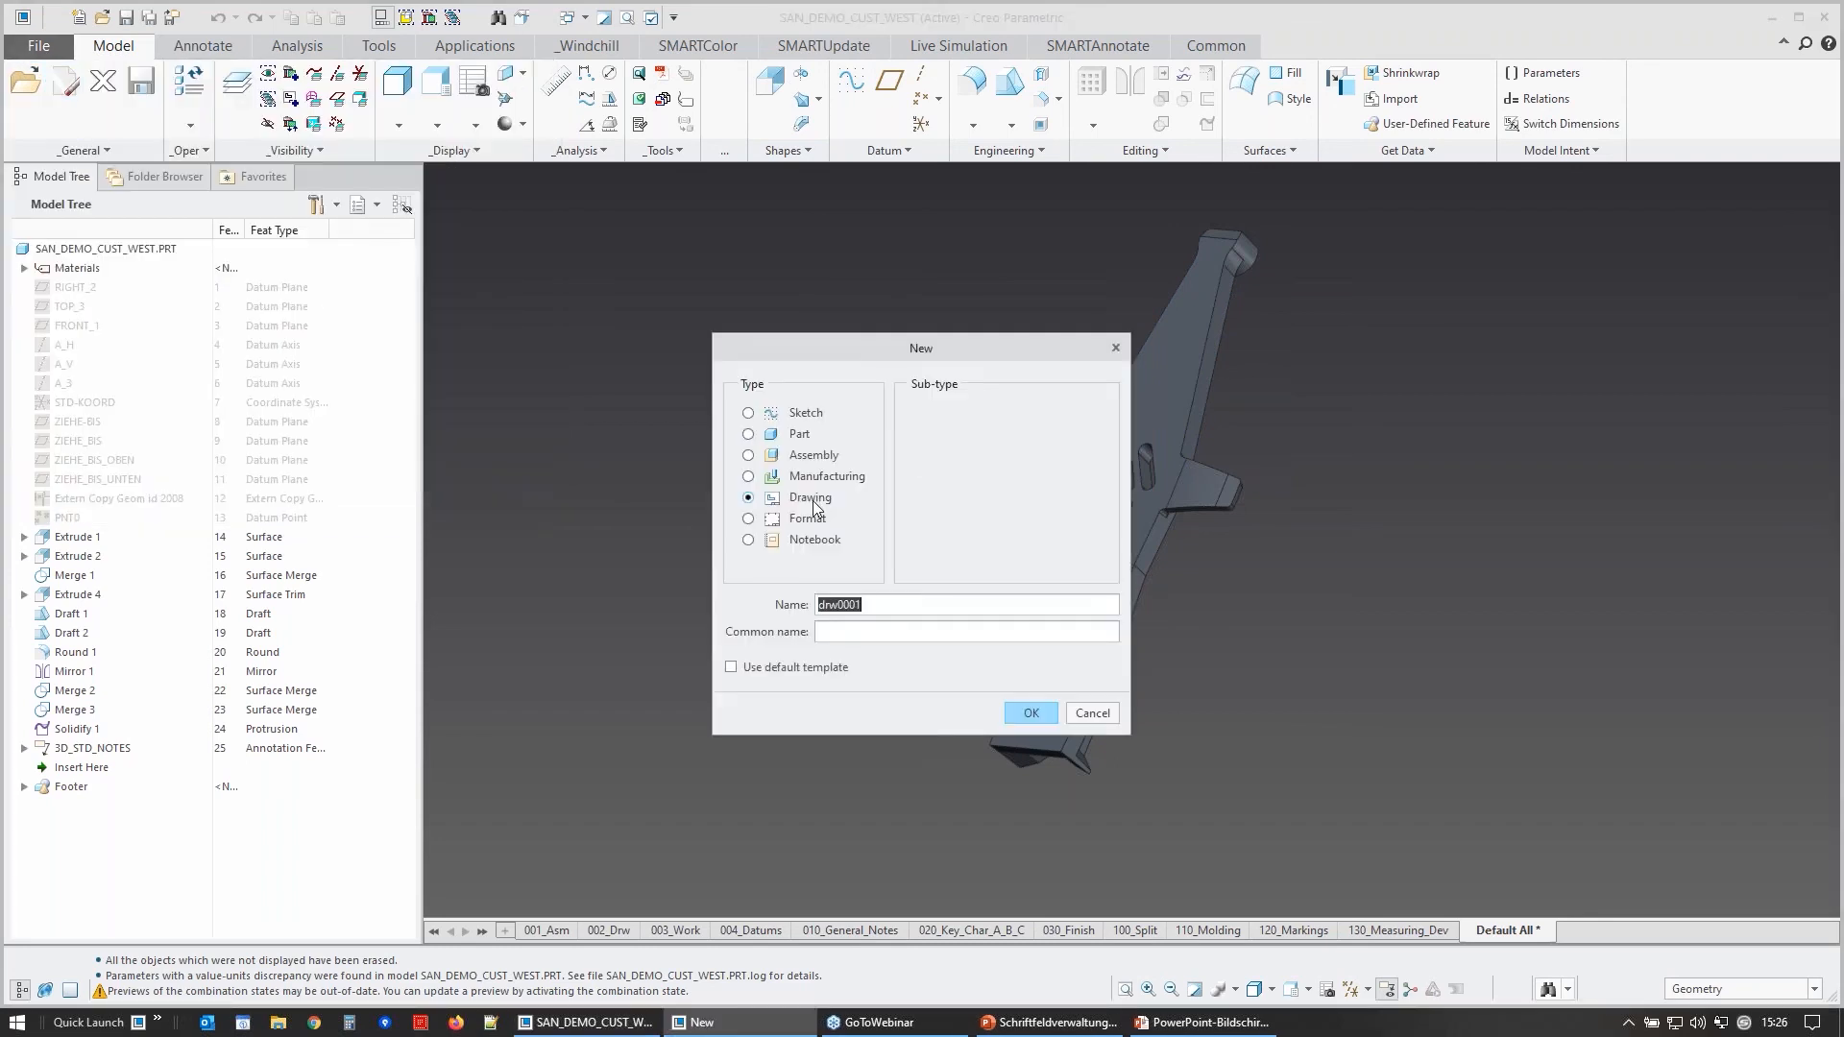
click(1037, 713)
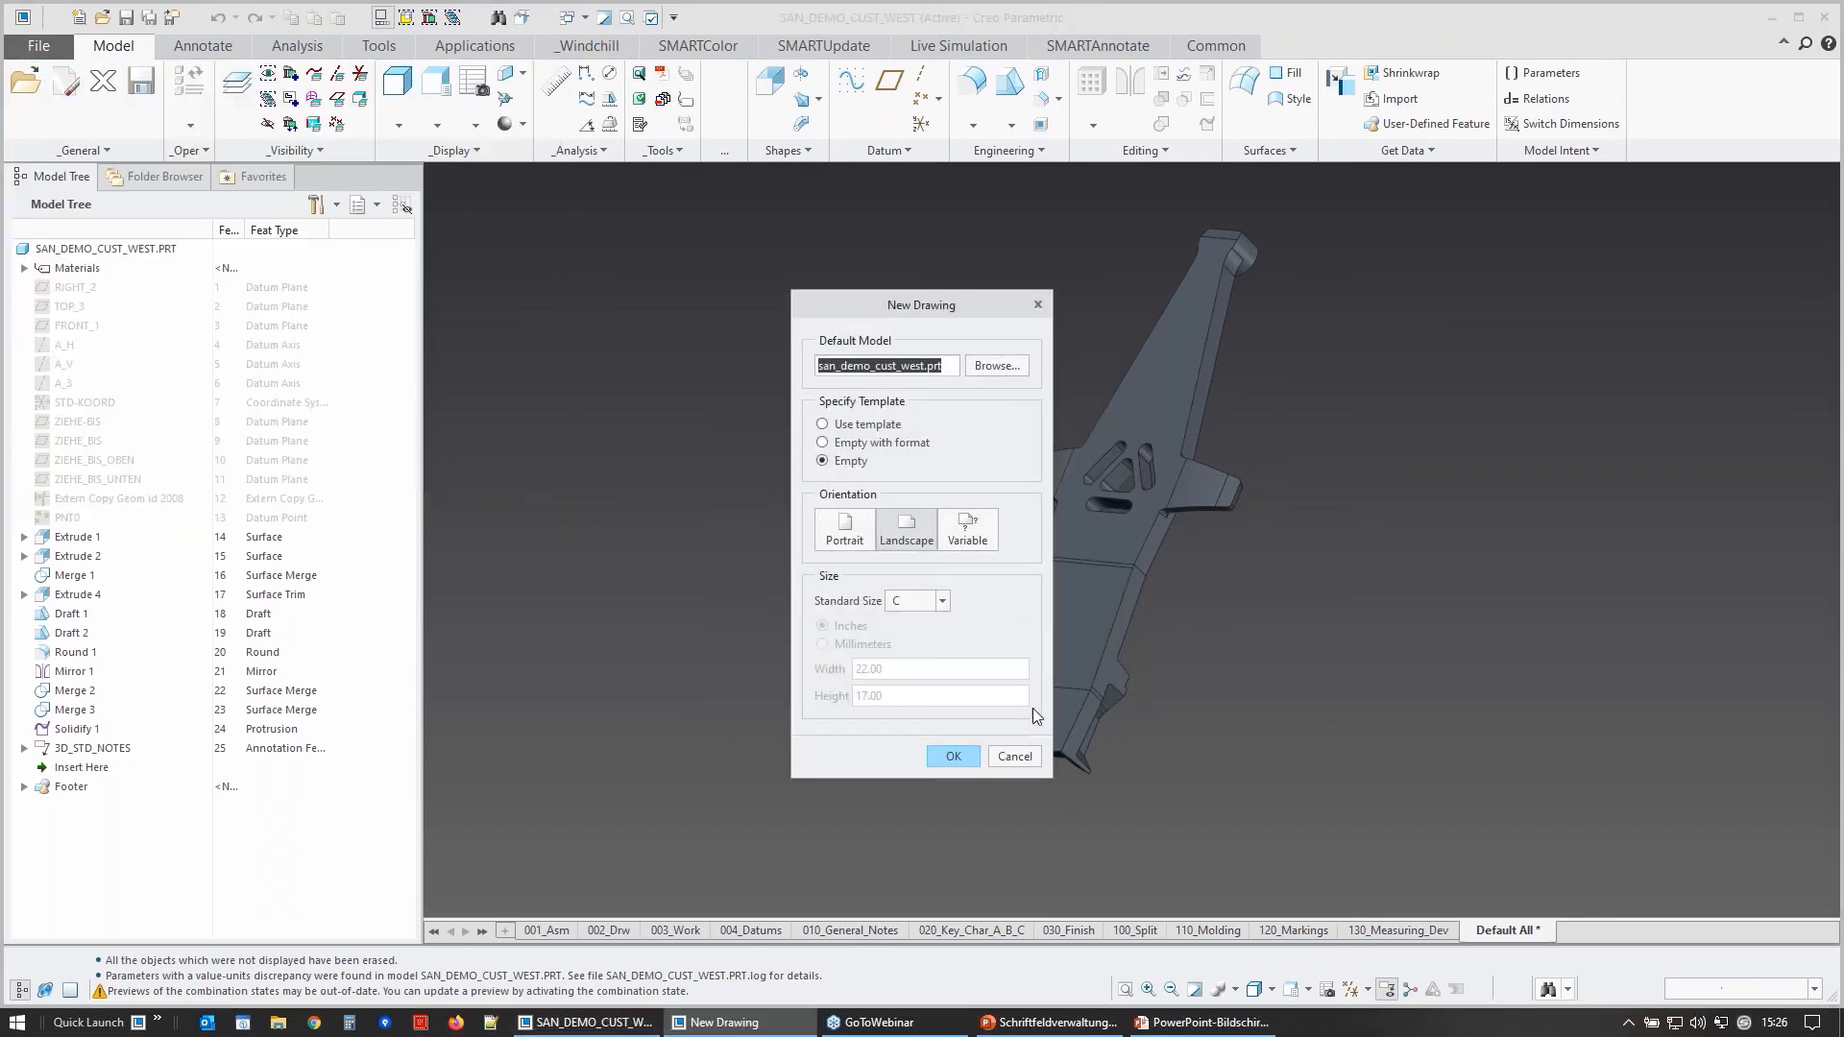
click(954, 755)
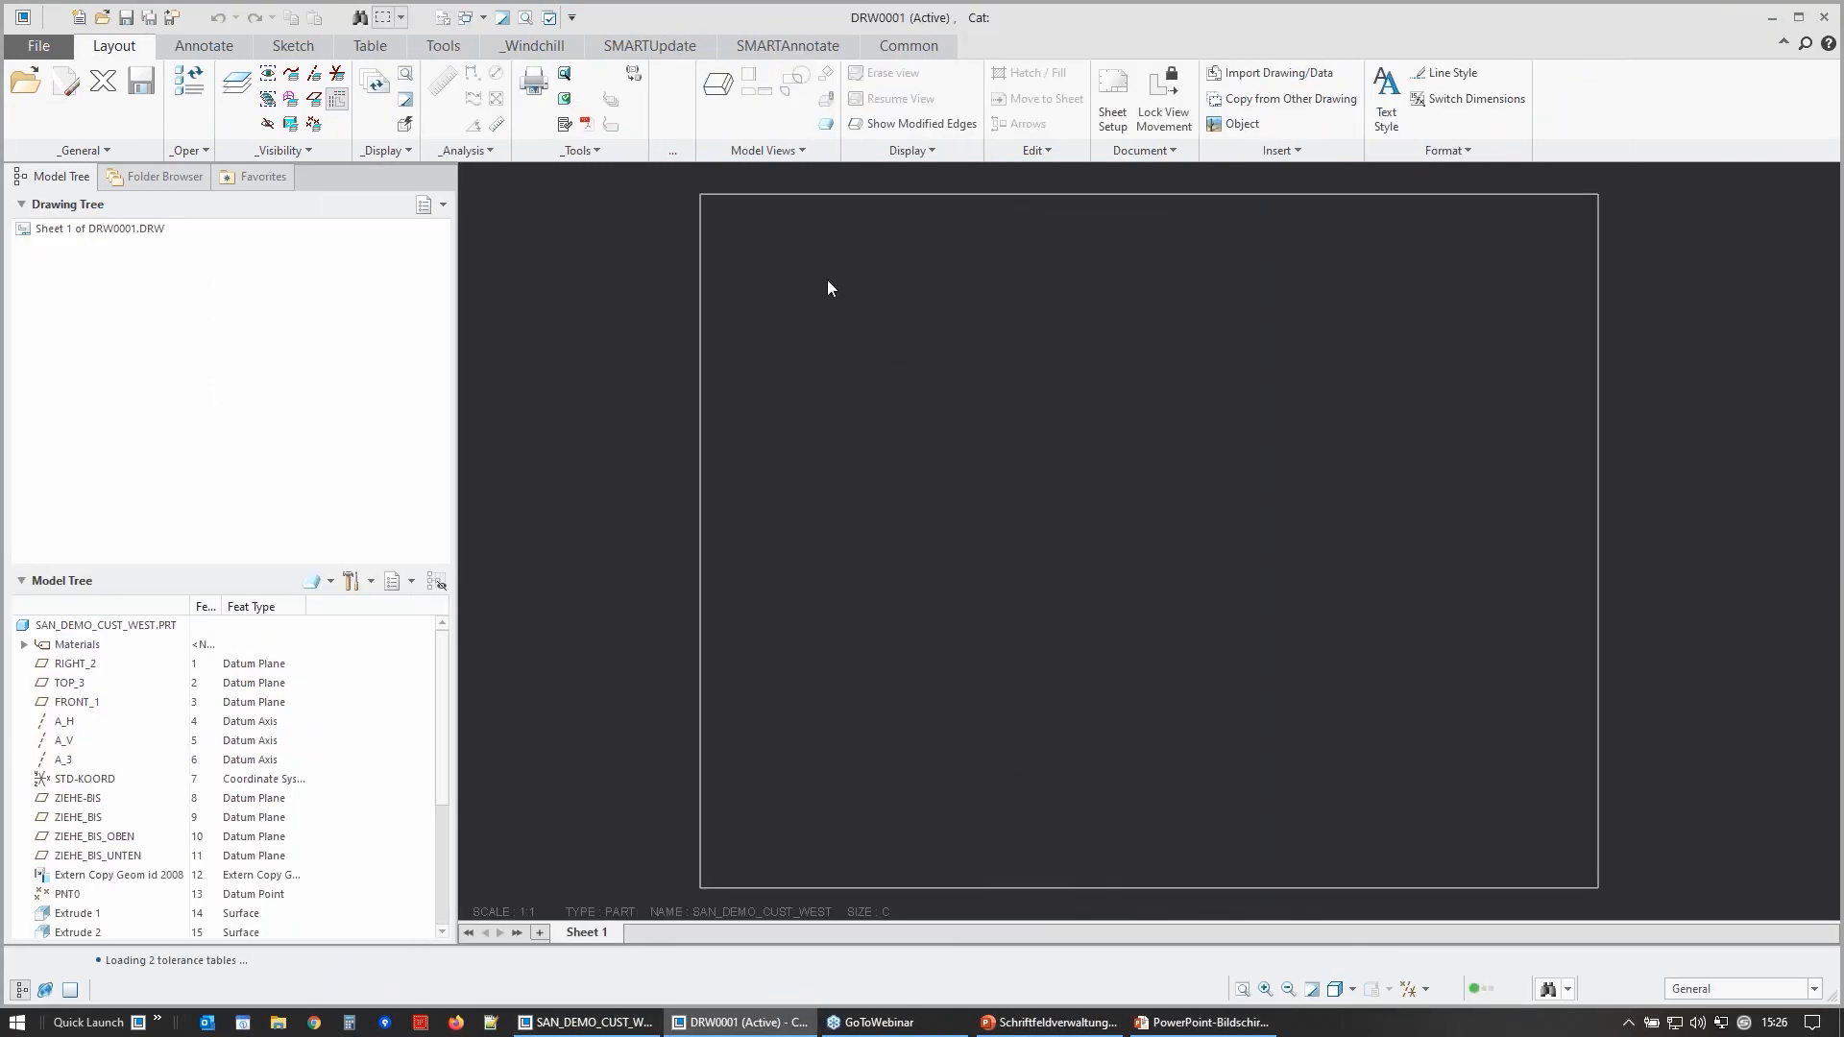
- Start SMARTAnnotate for the new drawing and set Sheet 1 to size A2 with the Standard format type
click(797, 48)
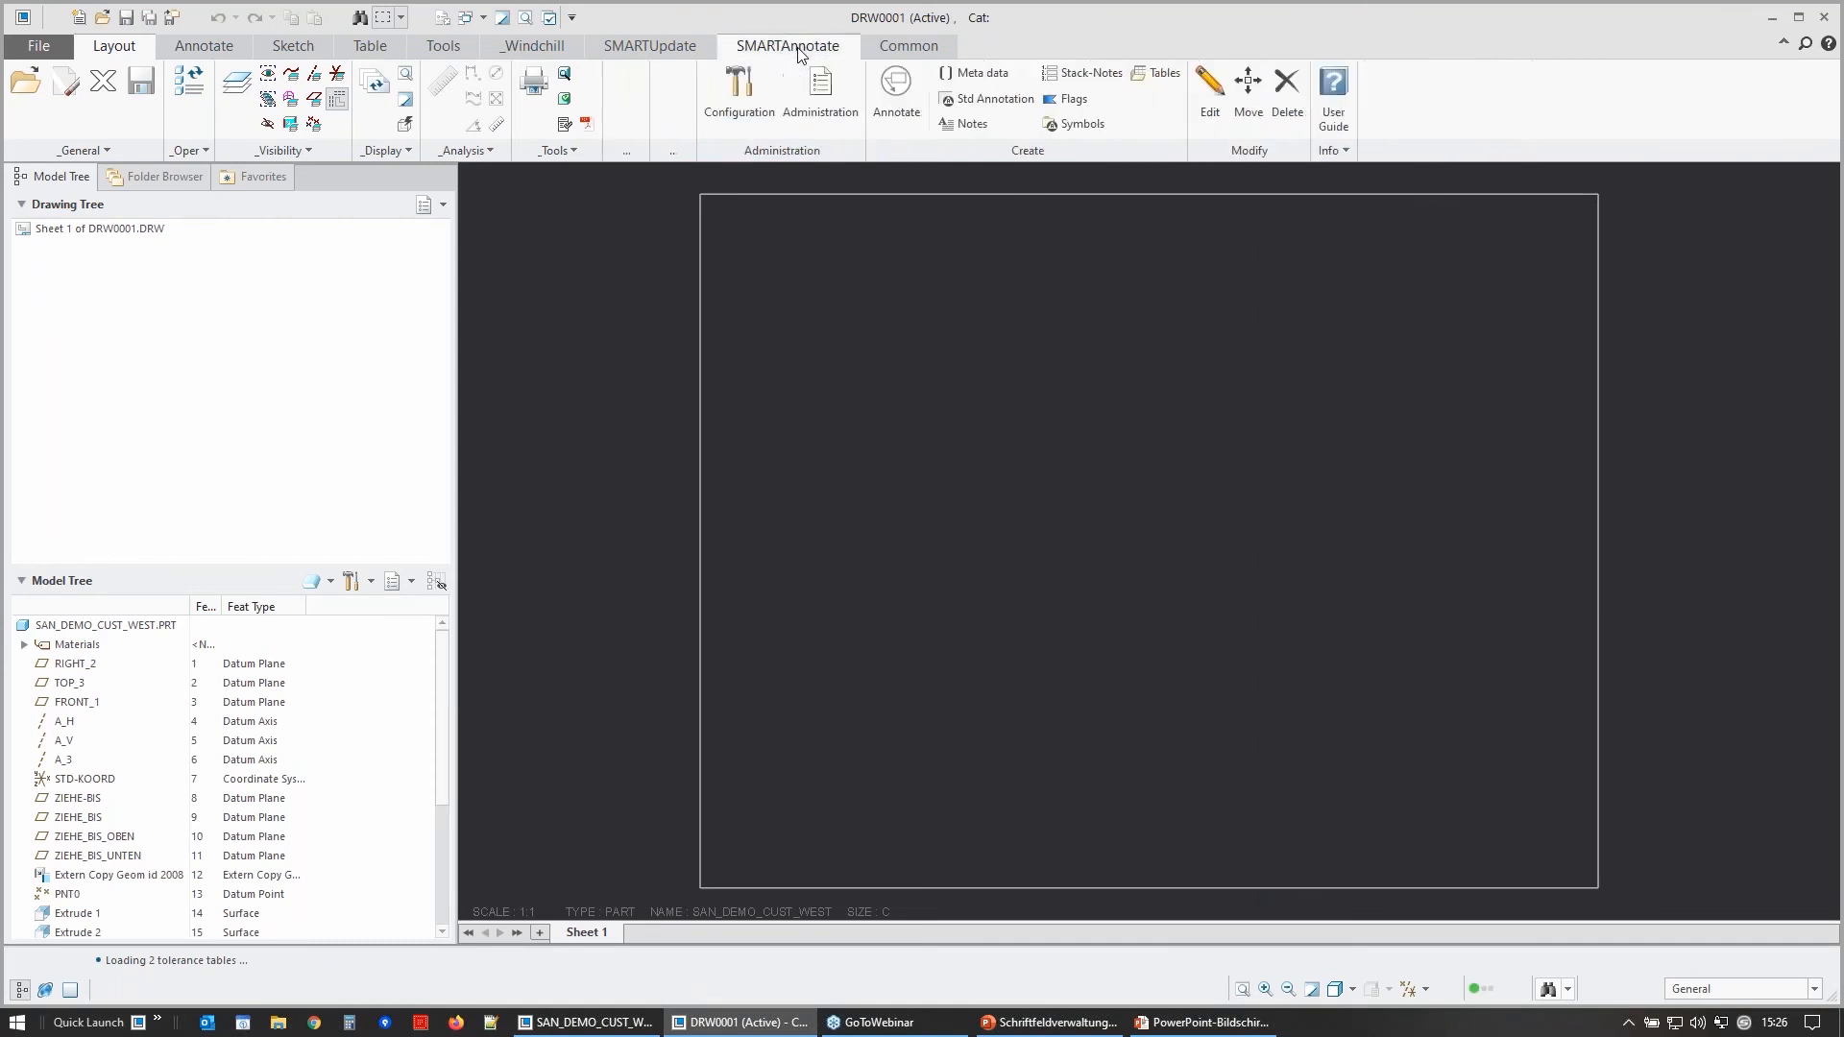
click(888, 101)
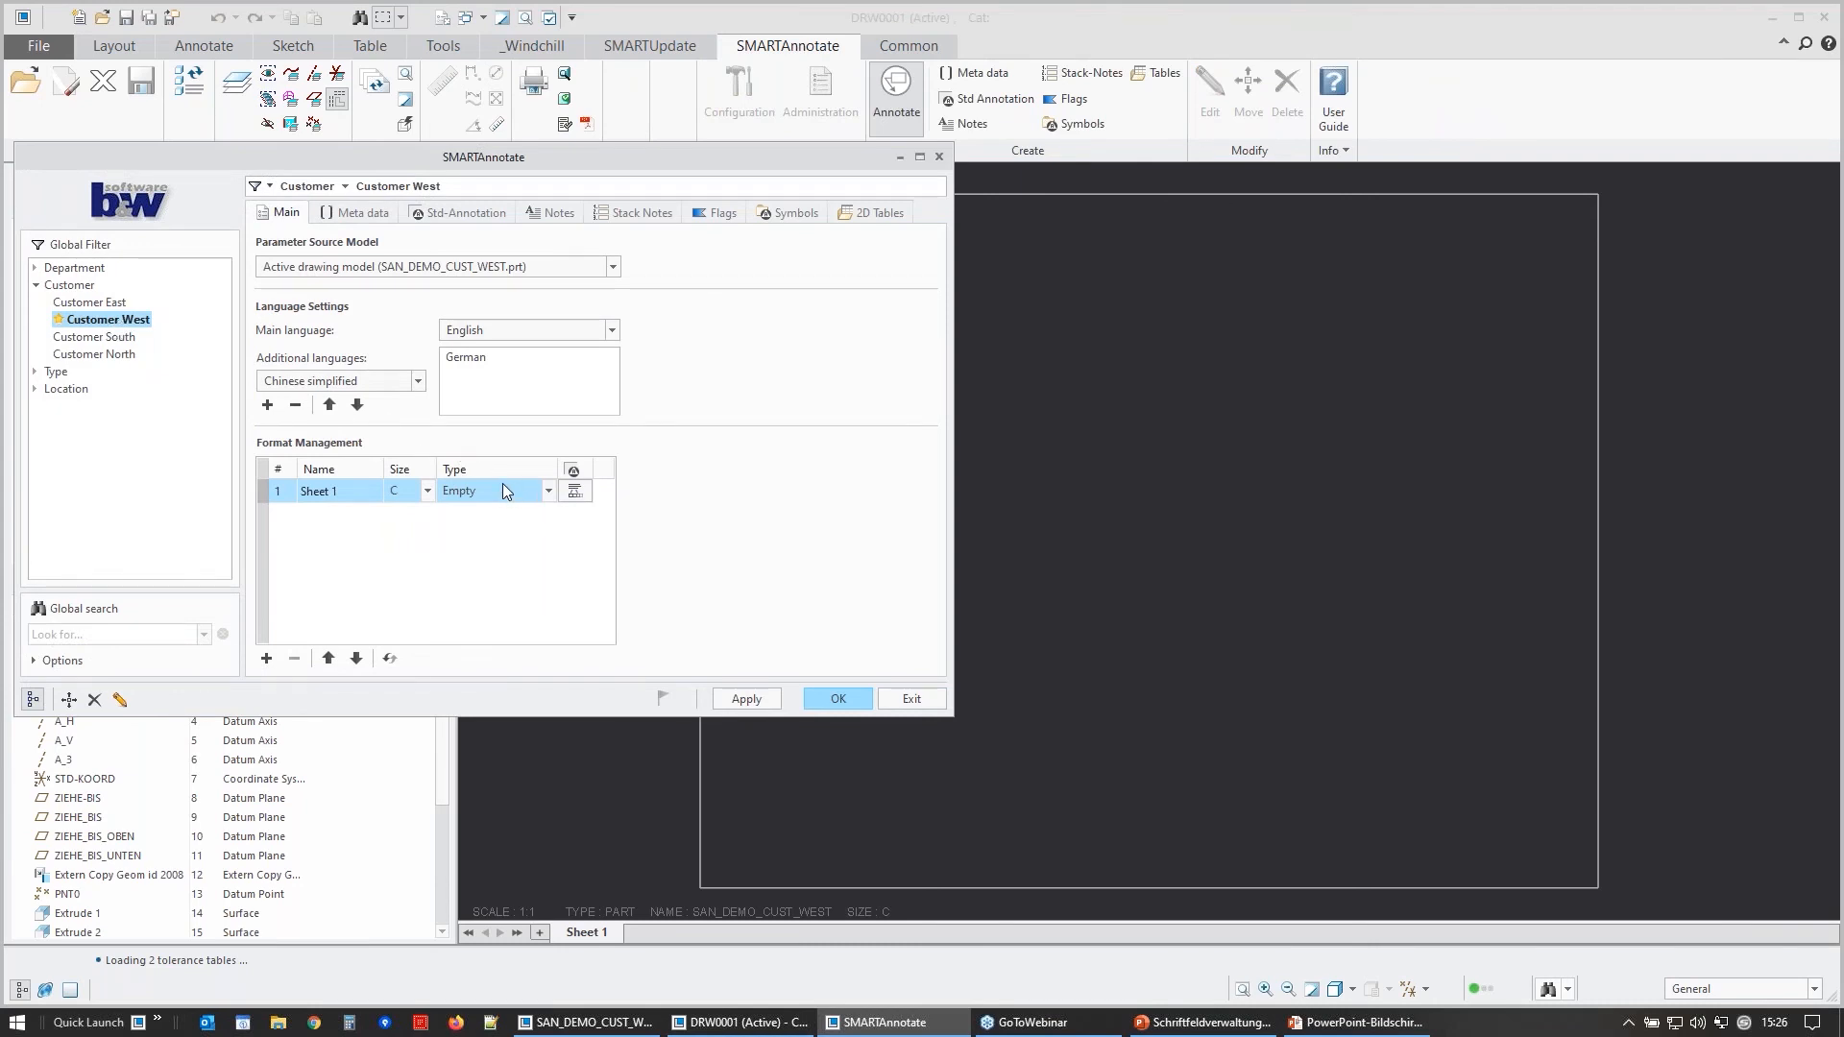
click(428, 493)
click(397, 543)
click(509, 492)
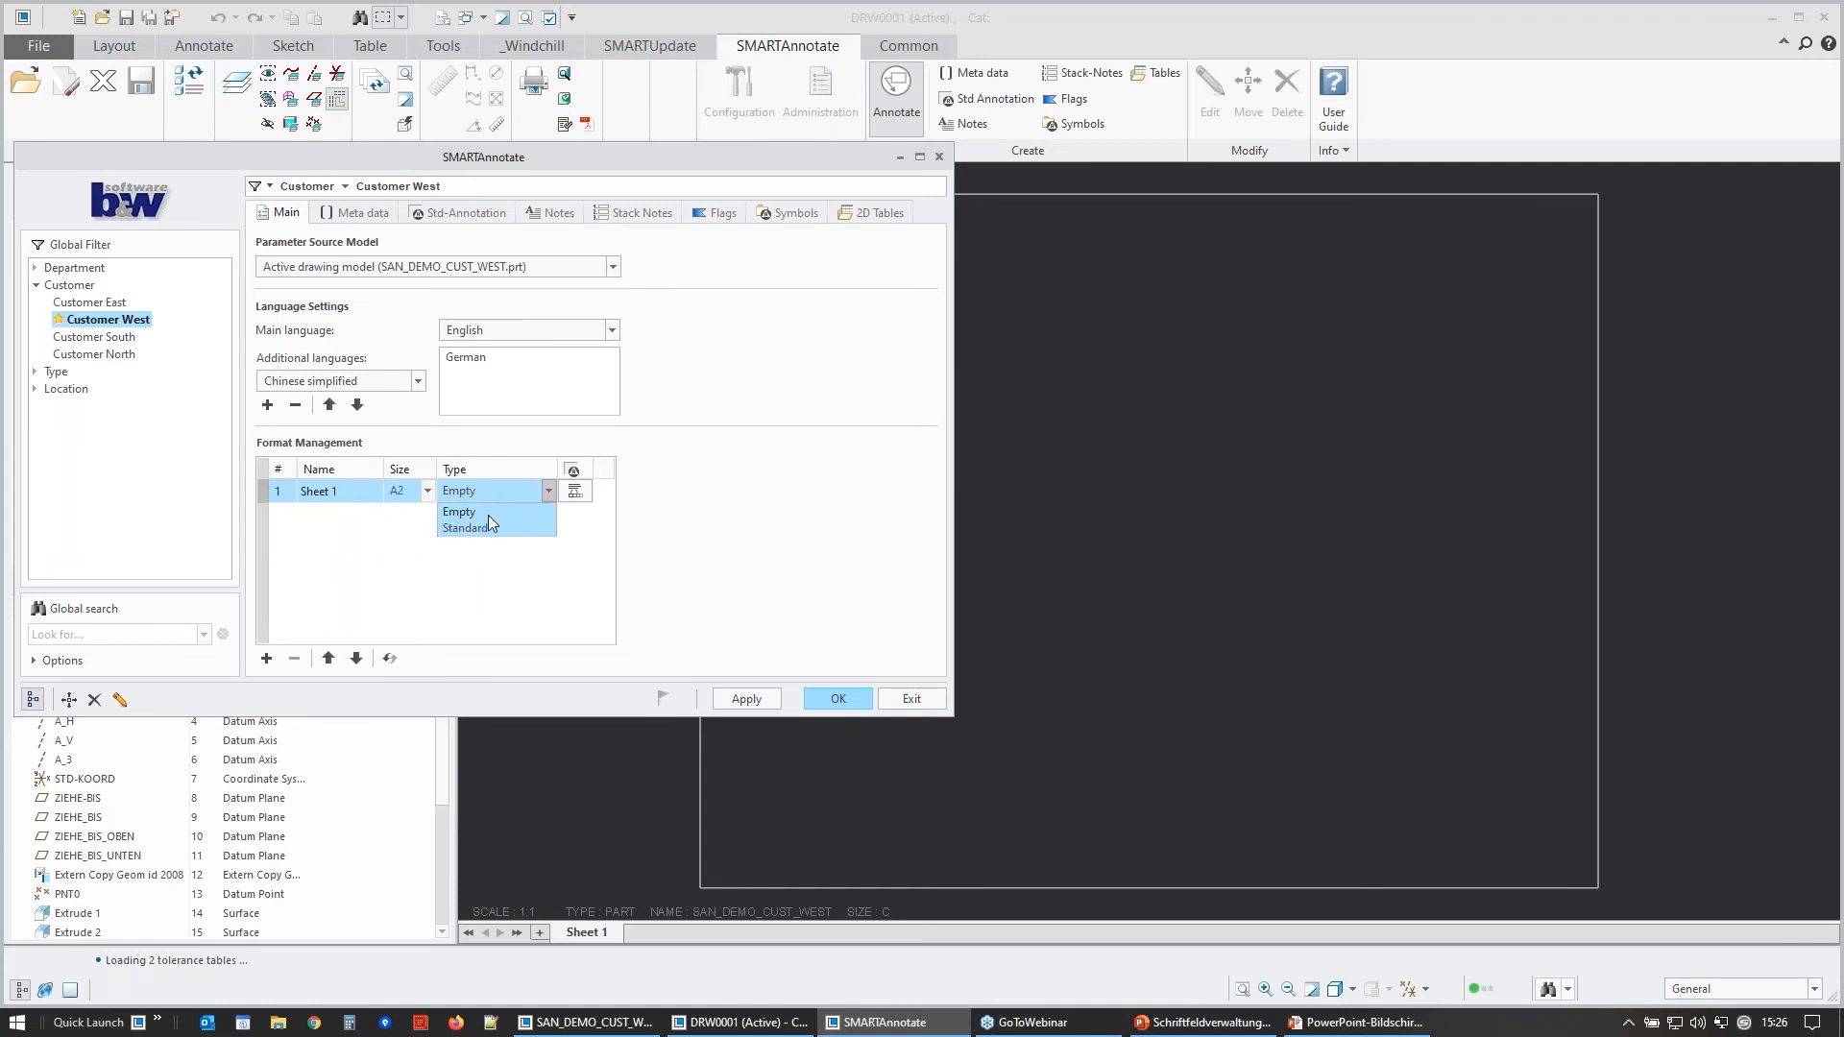
click(486, 527)
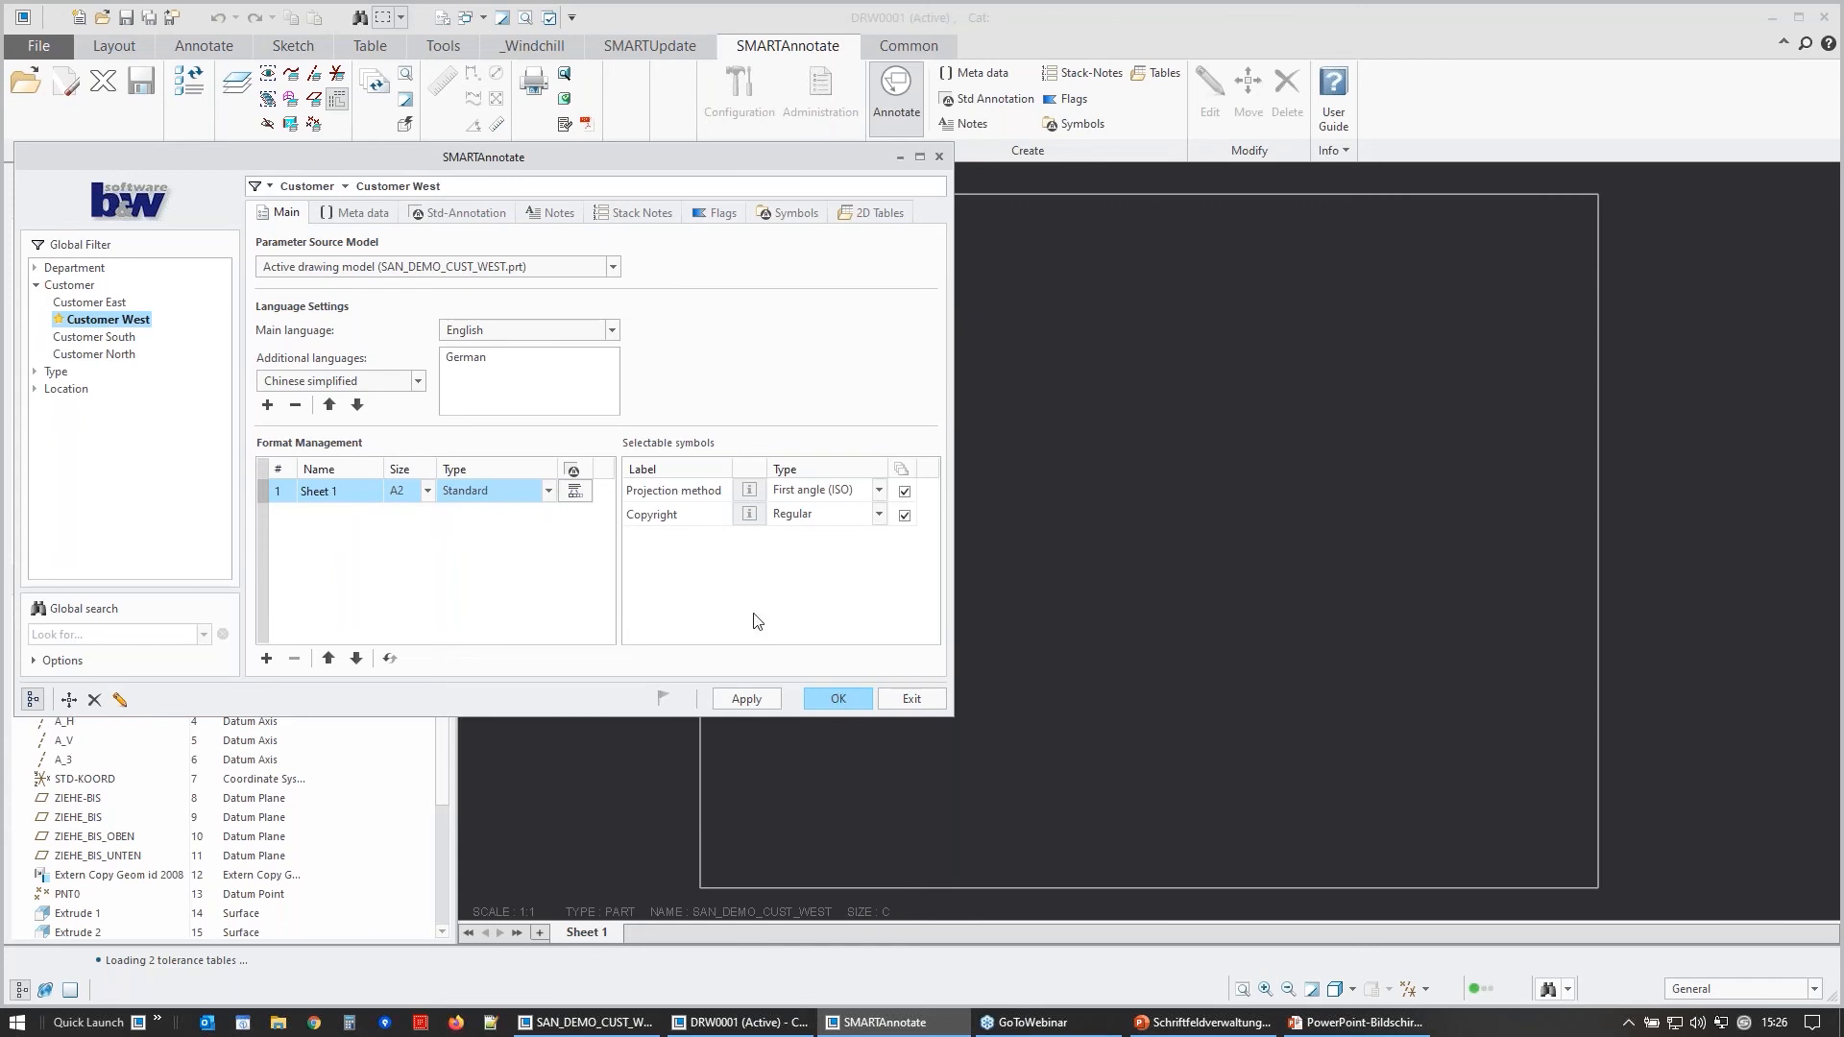
- Create the missing meta data and designations, enter article number 12345678, apply everything and inspect the Customer West title block
click(366, 215)
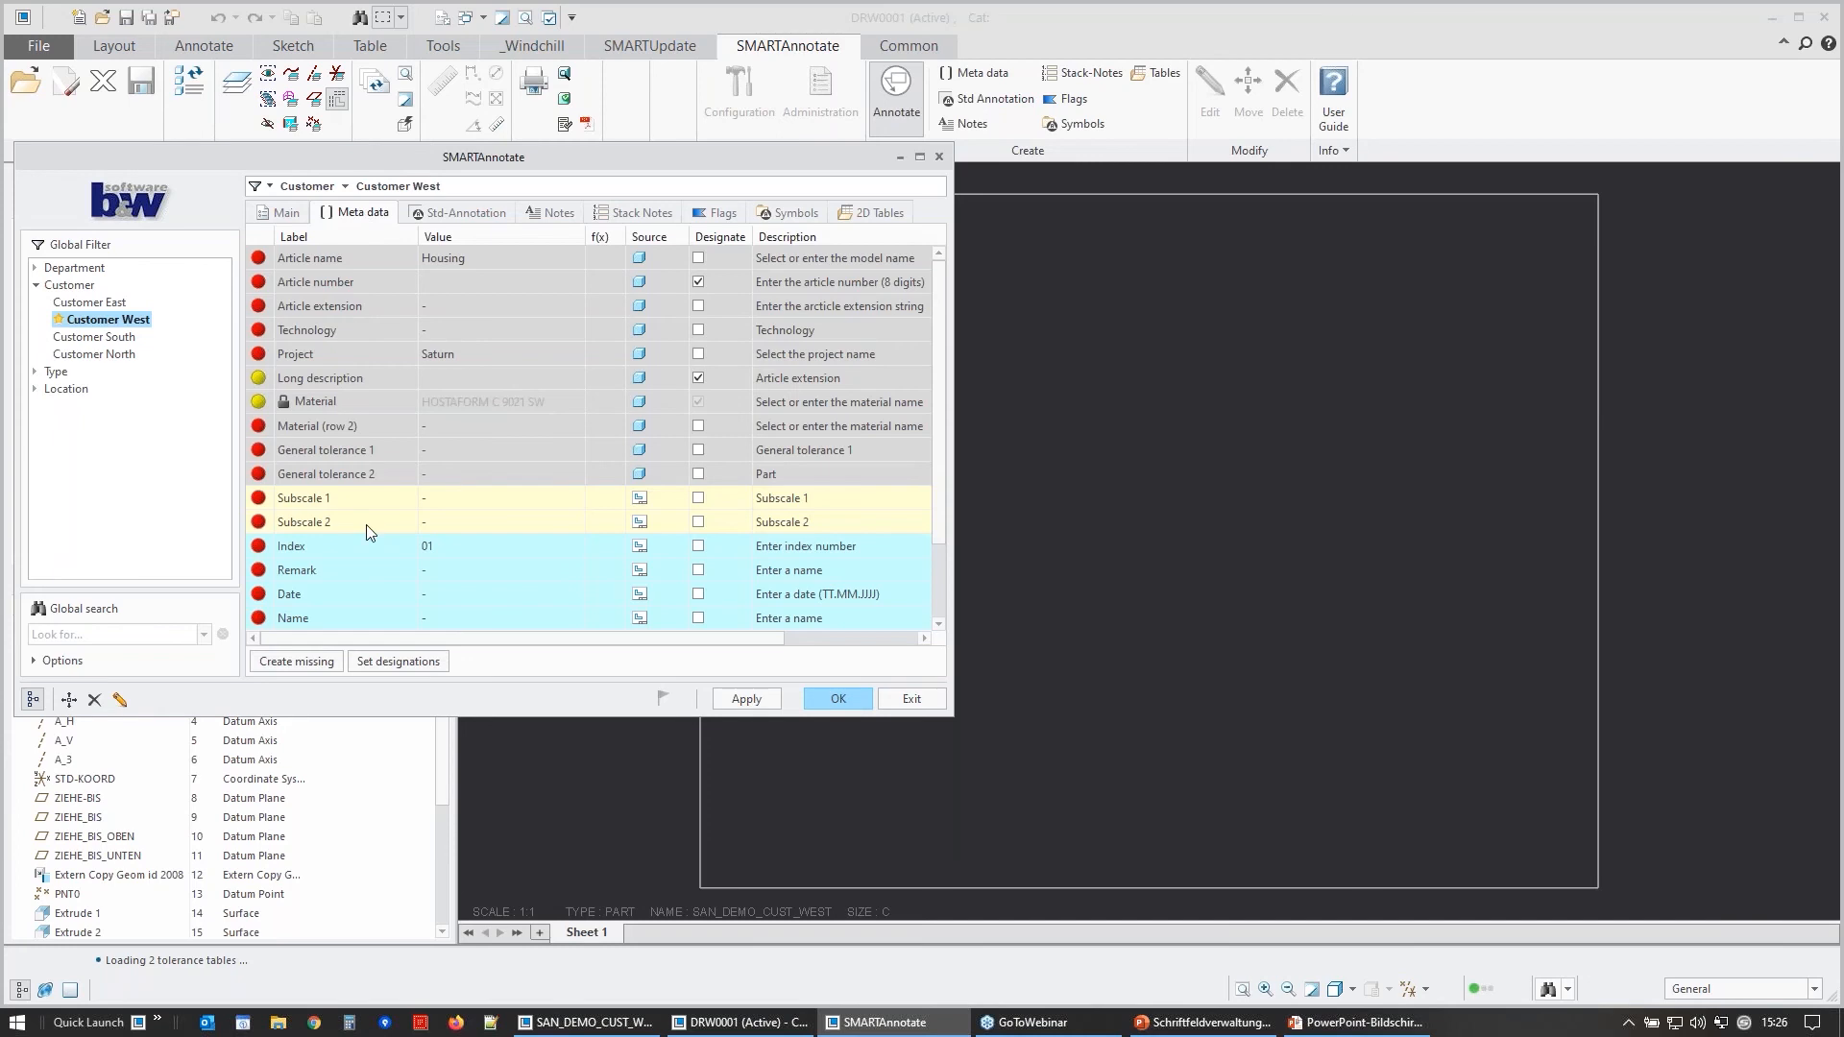
click(313, 662)
click(410, 663)
click(488, 281)
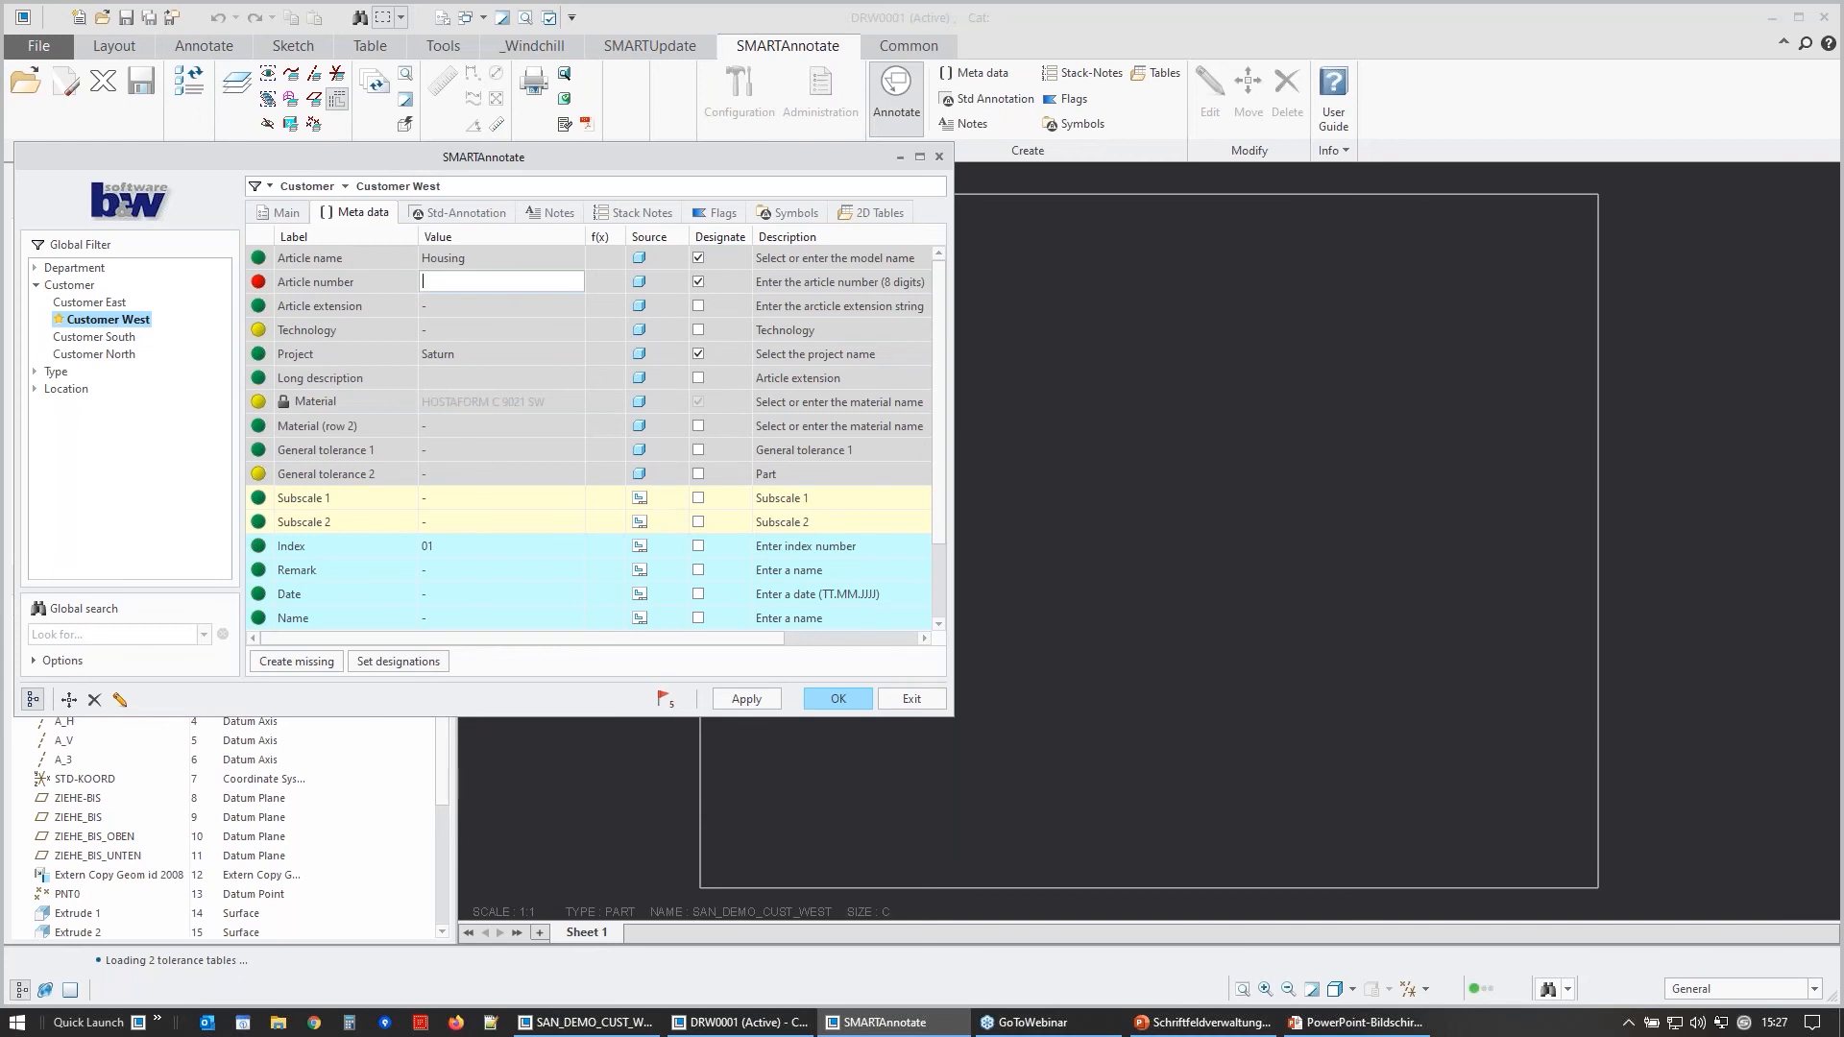
text(12345678)
click(823, 699)
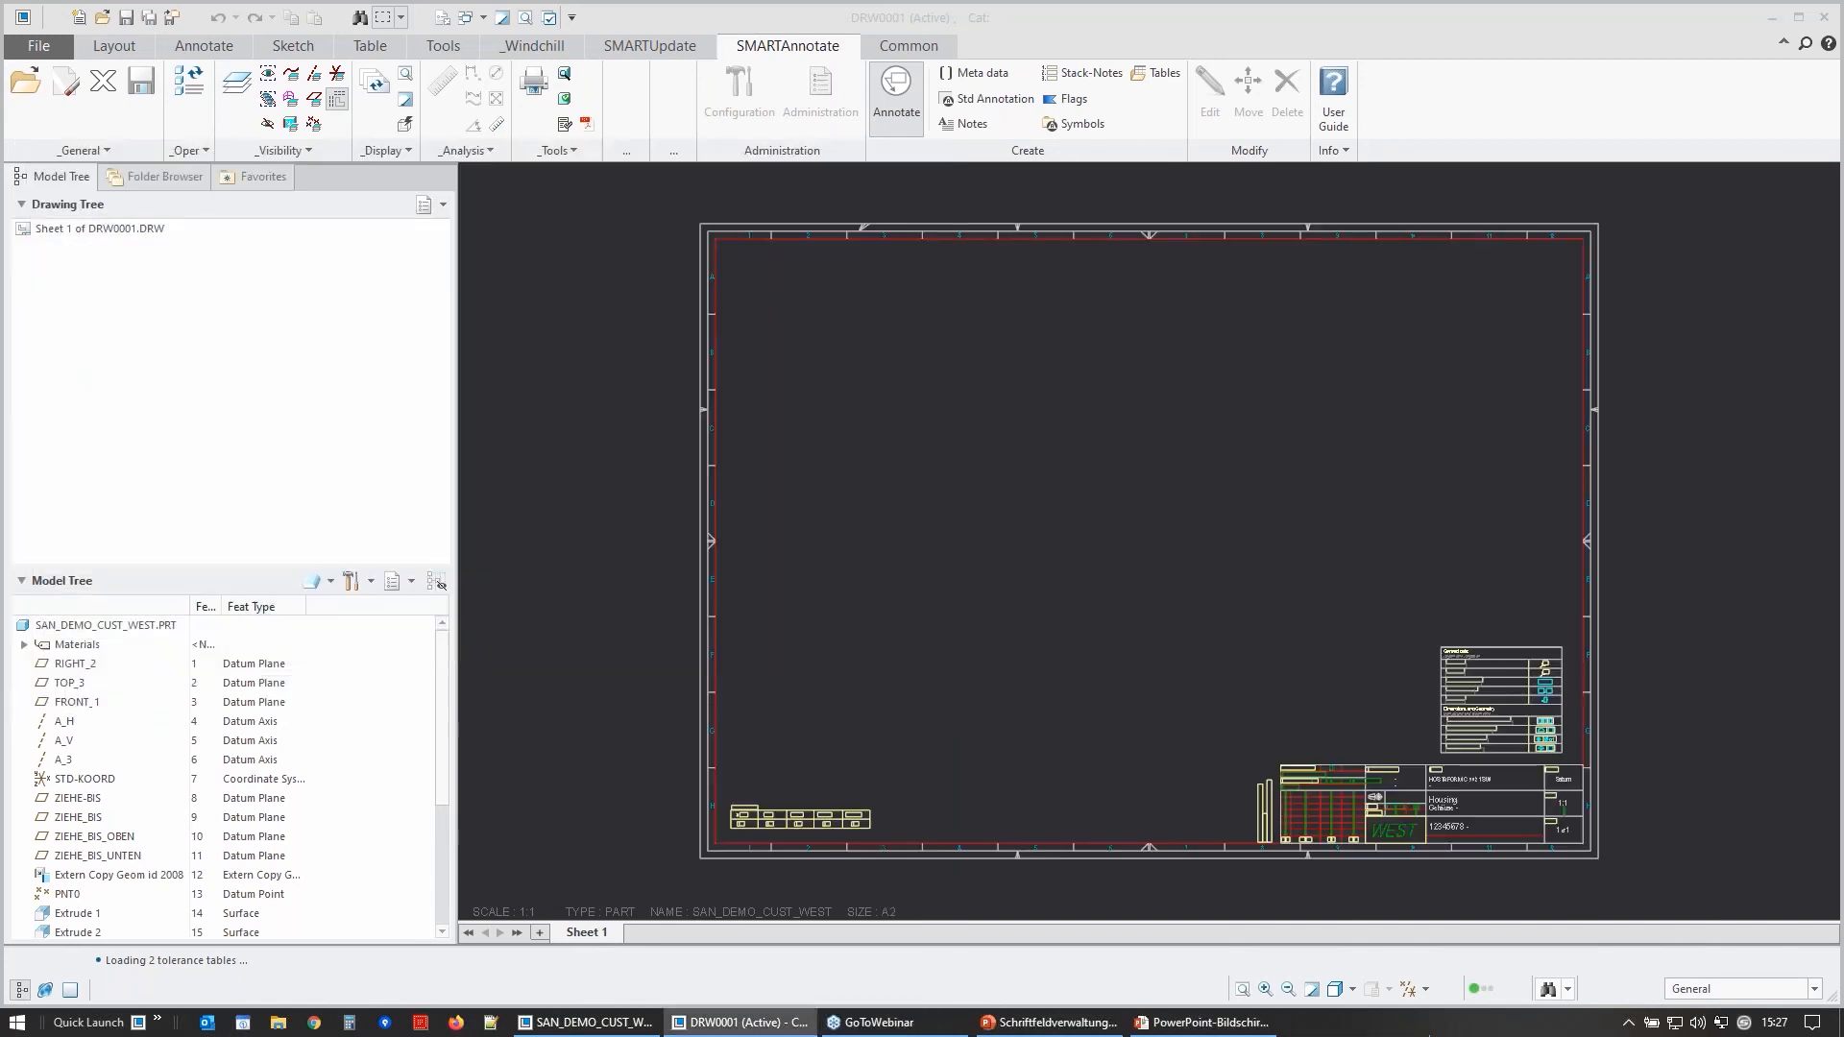
scroll(1396, 872, down, 3)
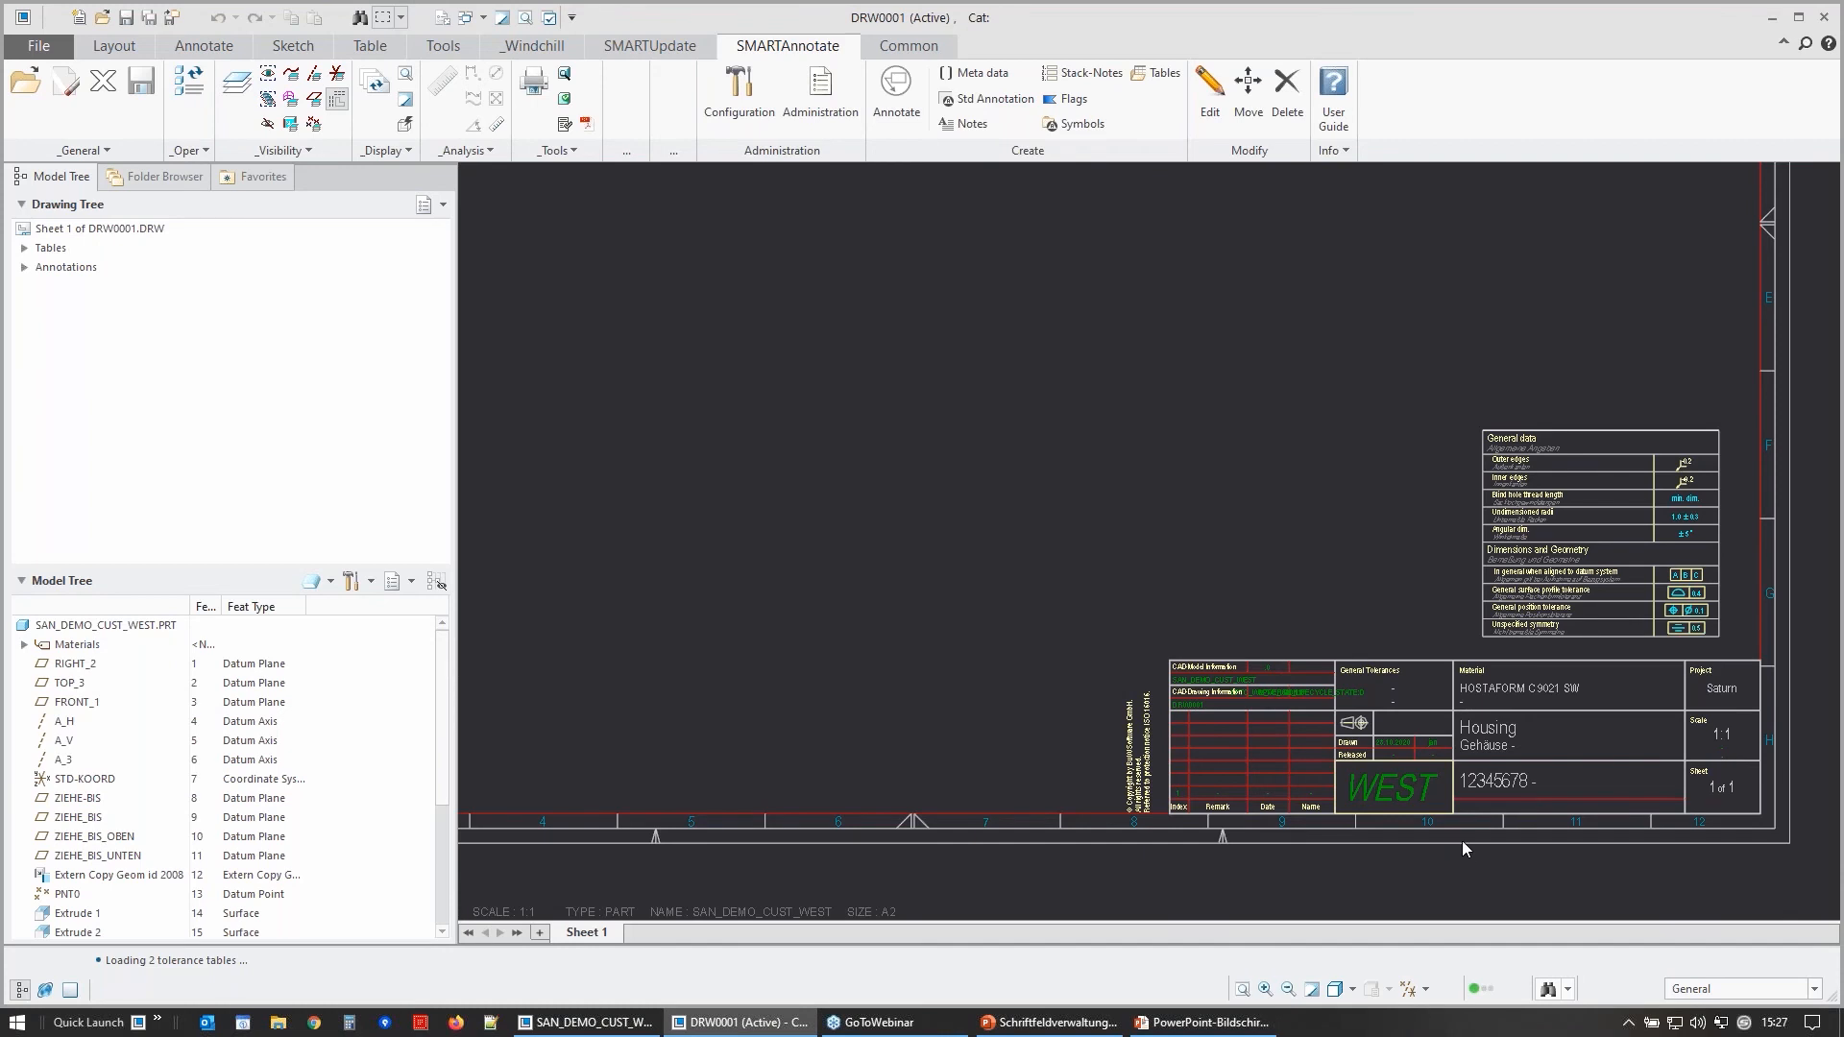
scroll(1489, 826, down, 1)
scroll(1517, 807, down, 1)
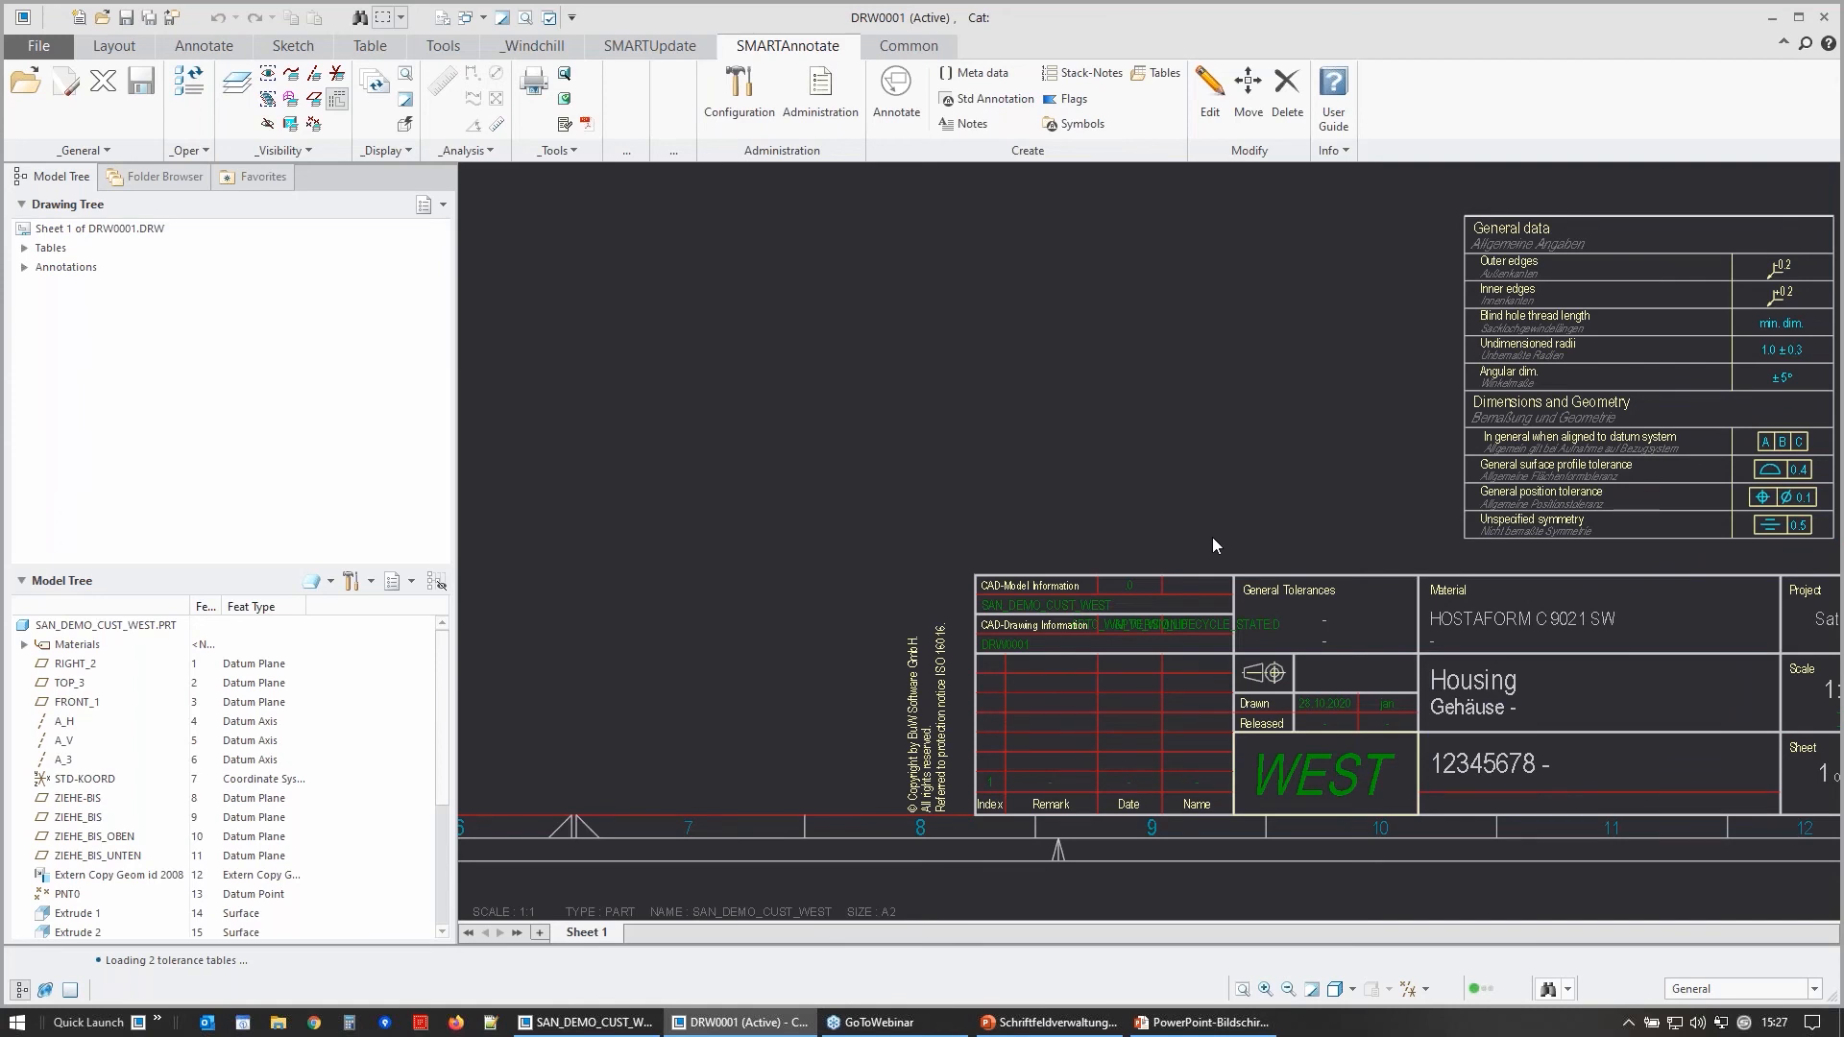
- Place a general view of the part with no combined state in the lower-left area of the sheet, keeping the default view settings
scroll(1212, 538, up, 3)
right_click(747, 400)
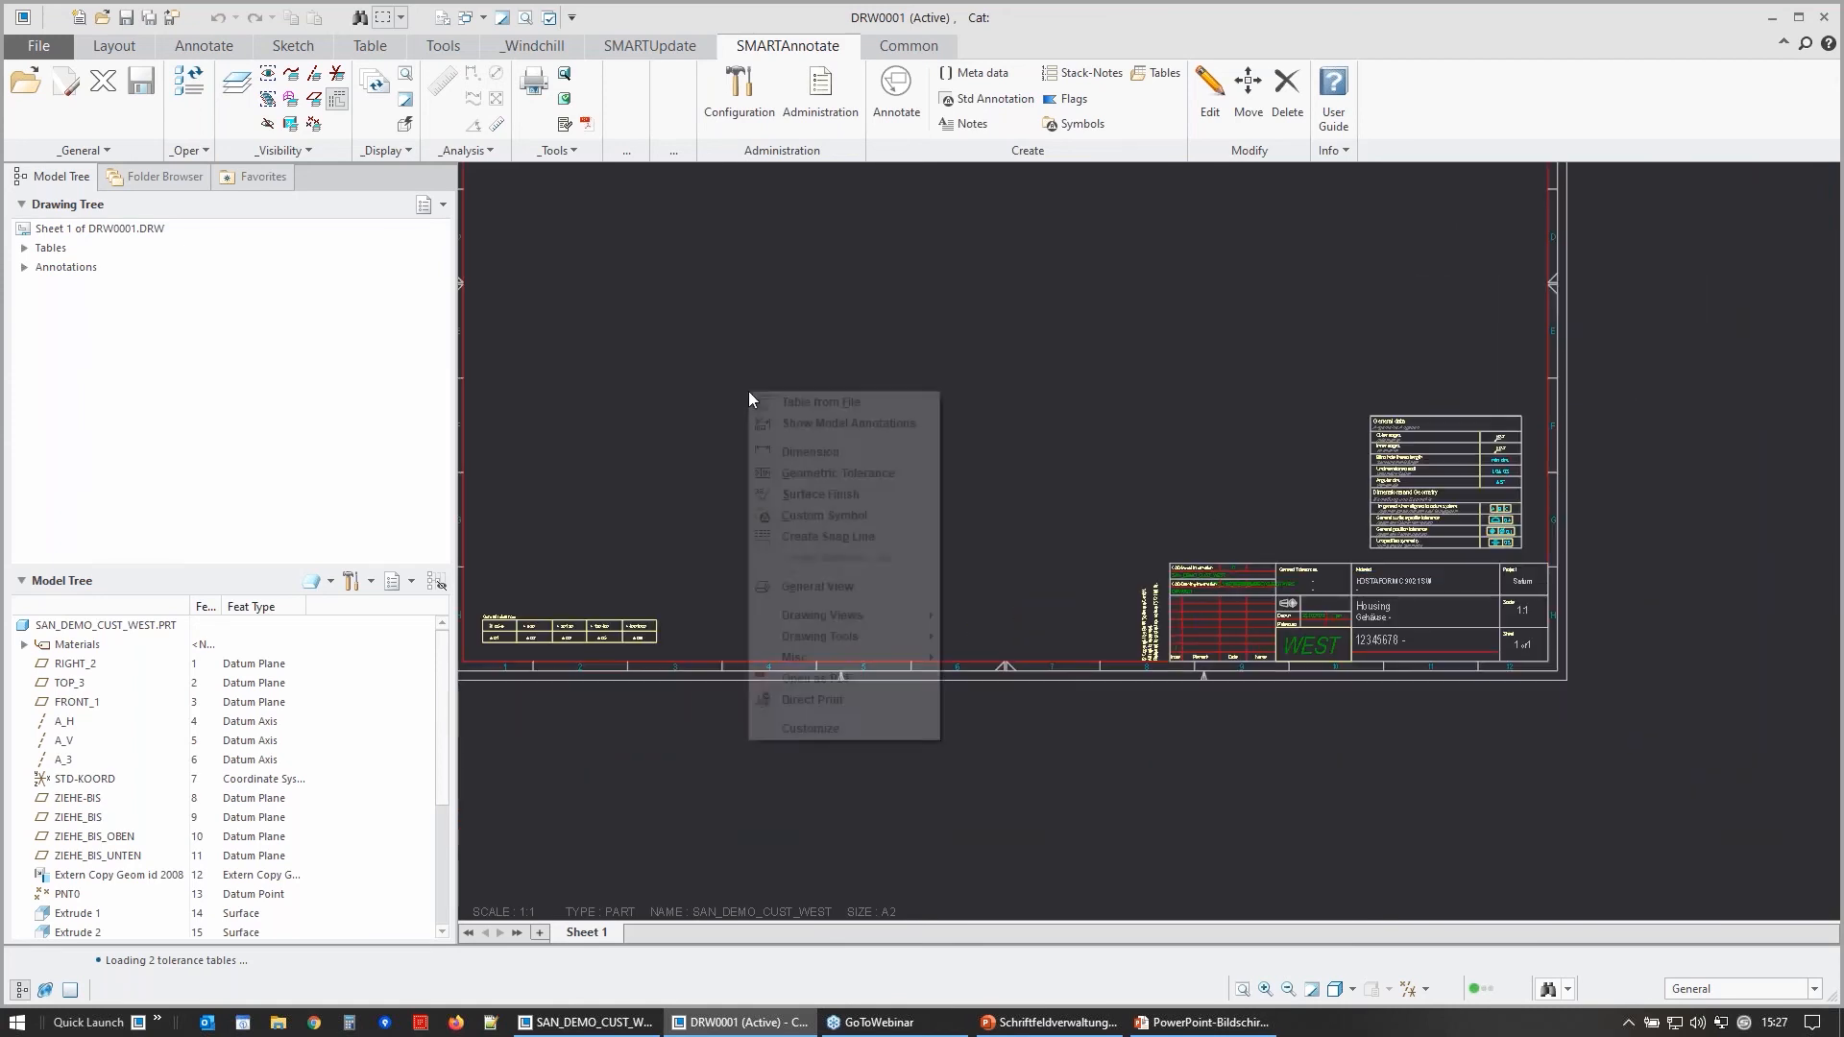
click(819, 587)
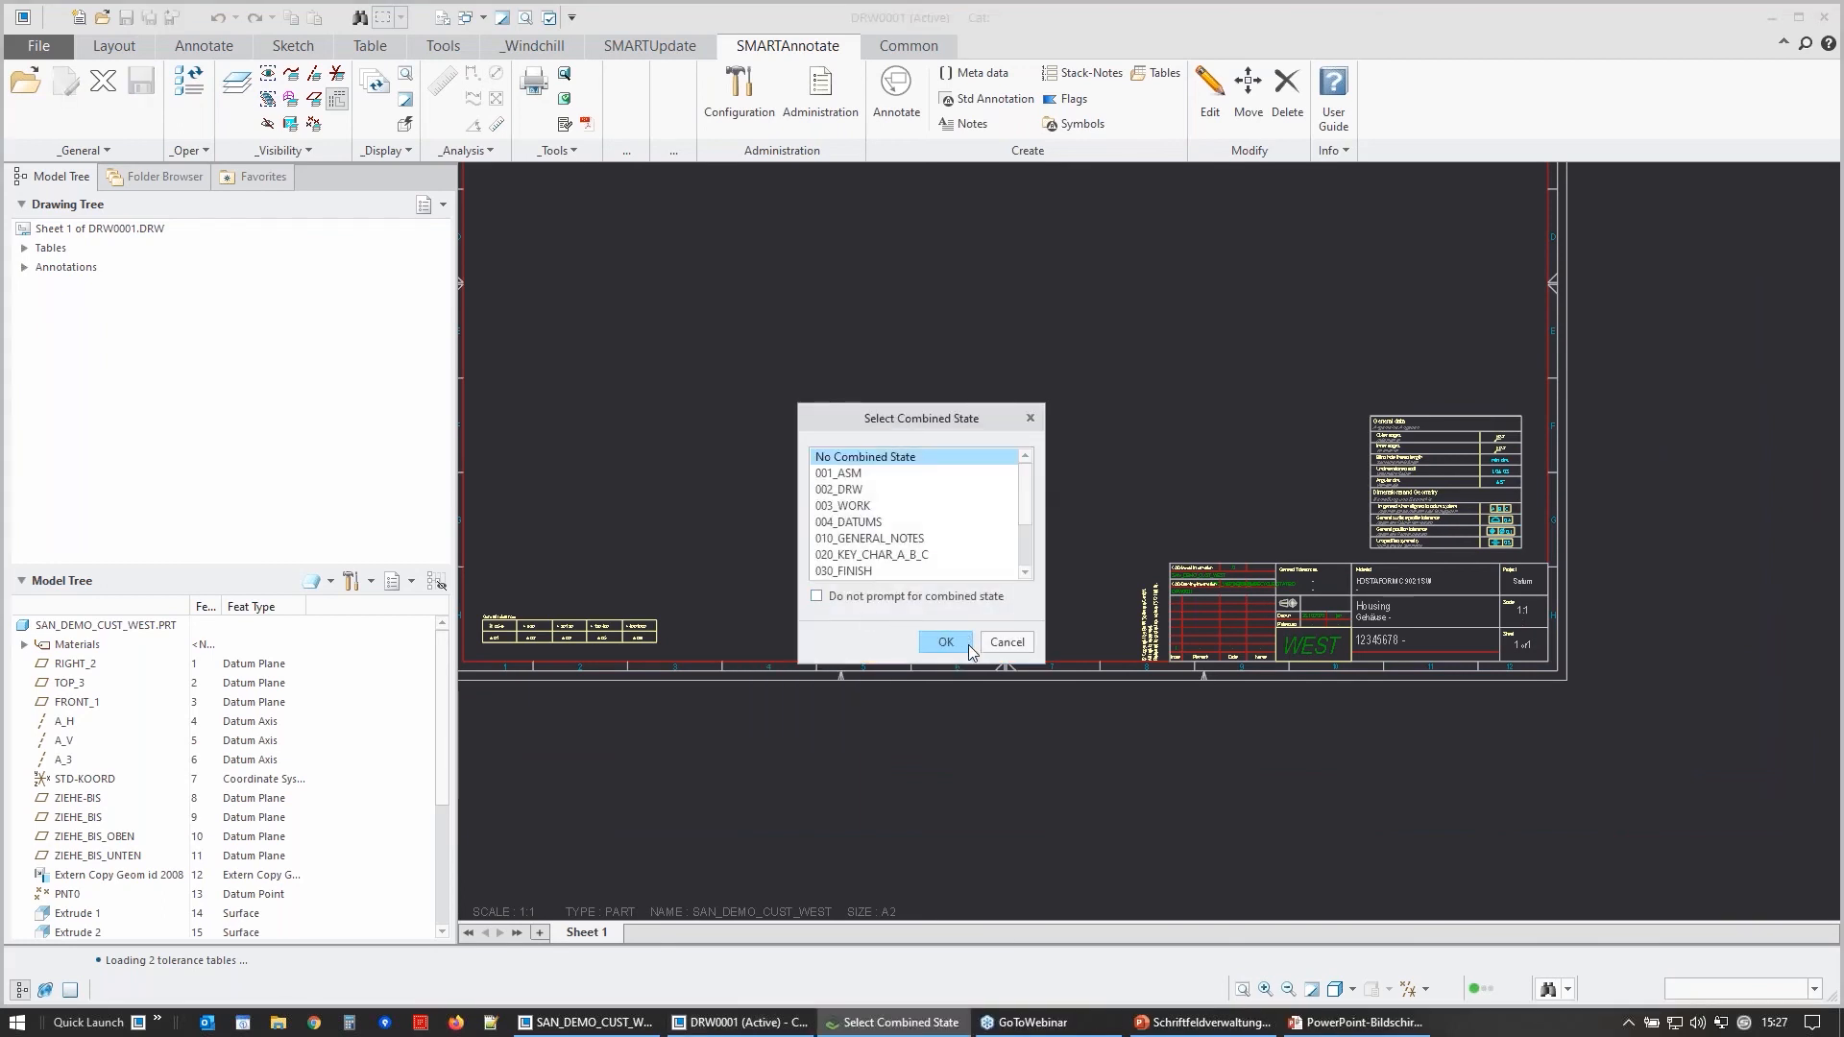
click(958, 643)
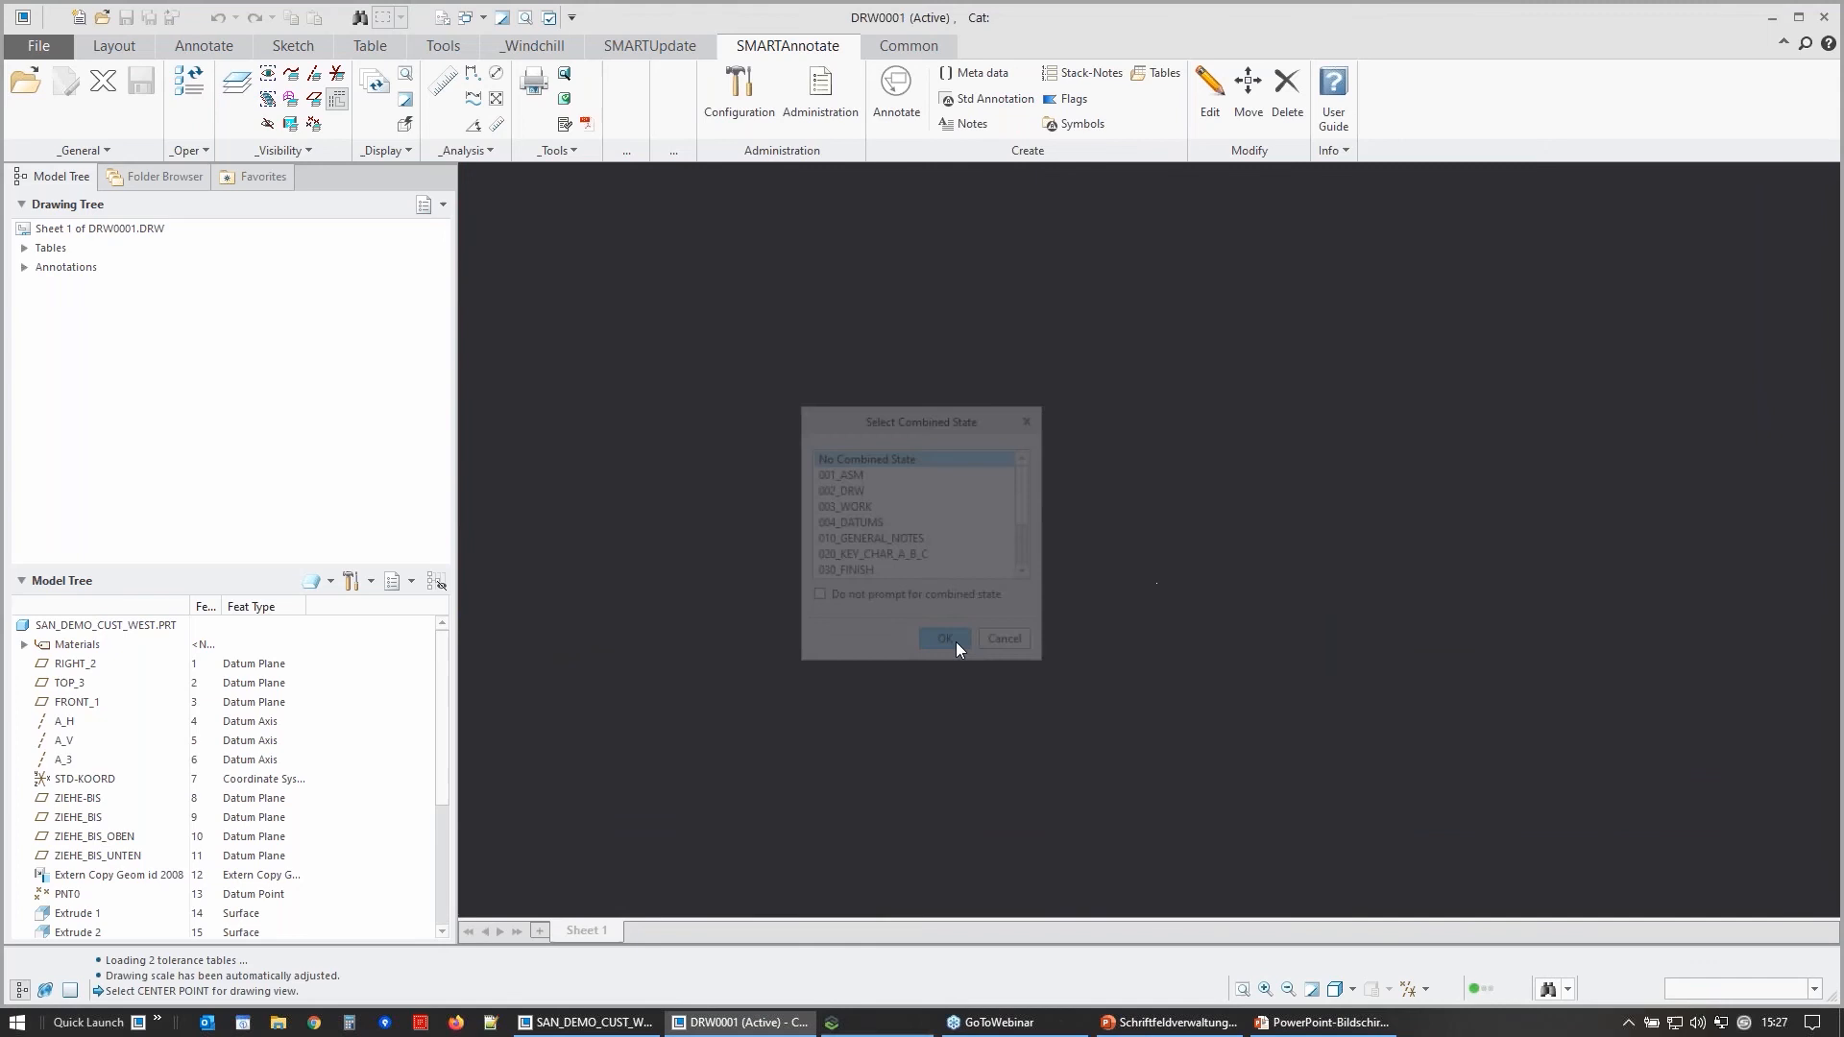
click(648, 504)
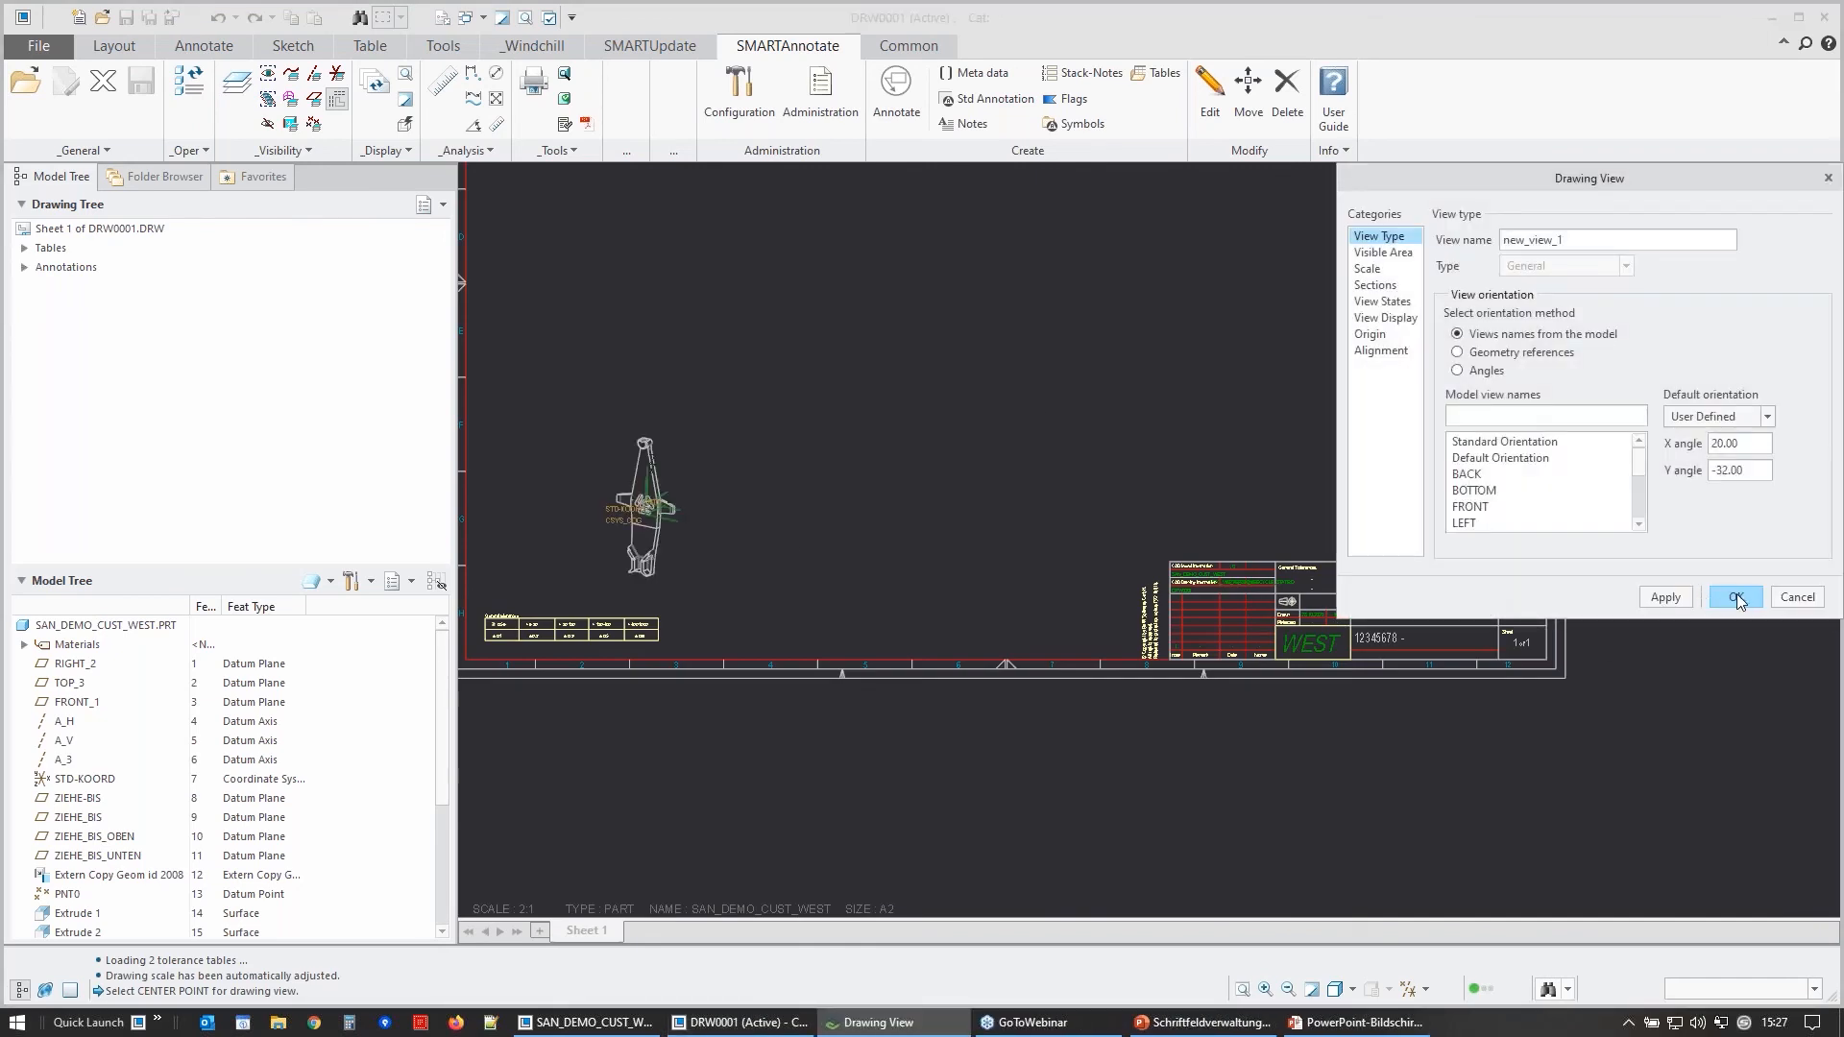
click(1736, 596)
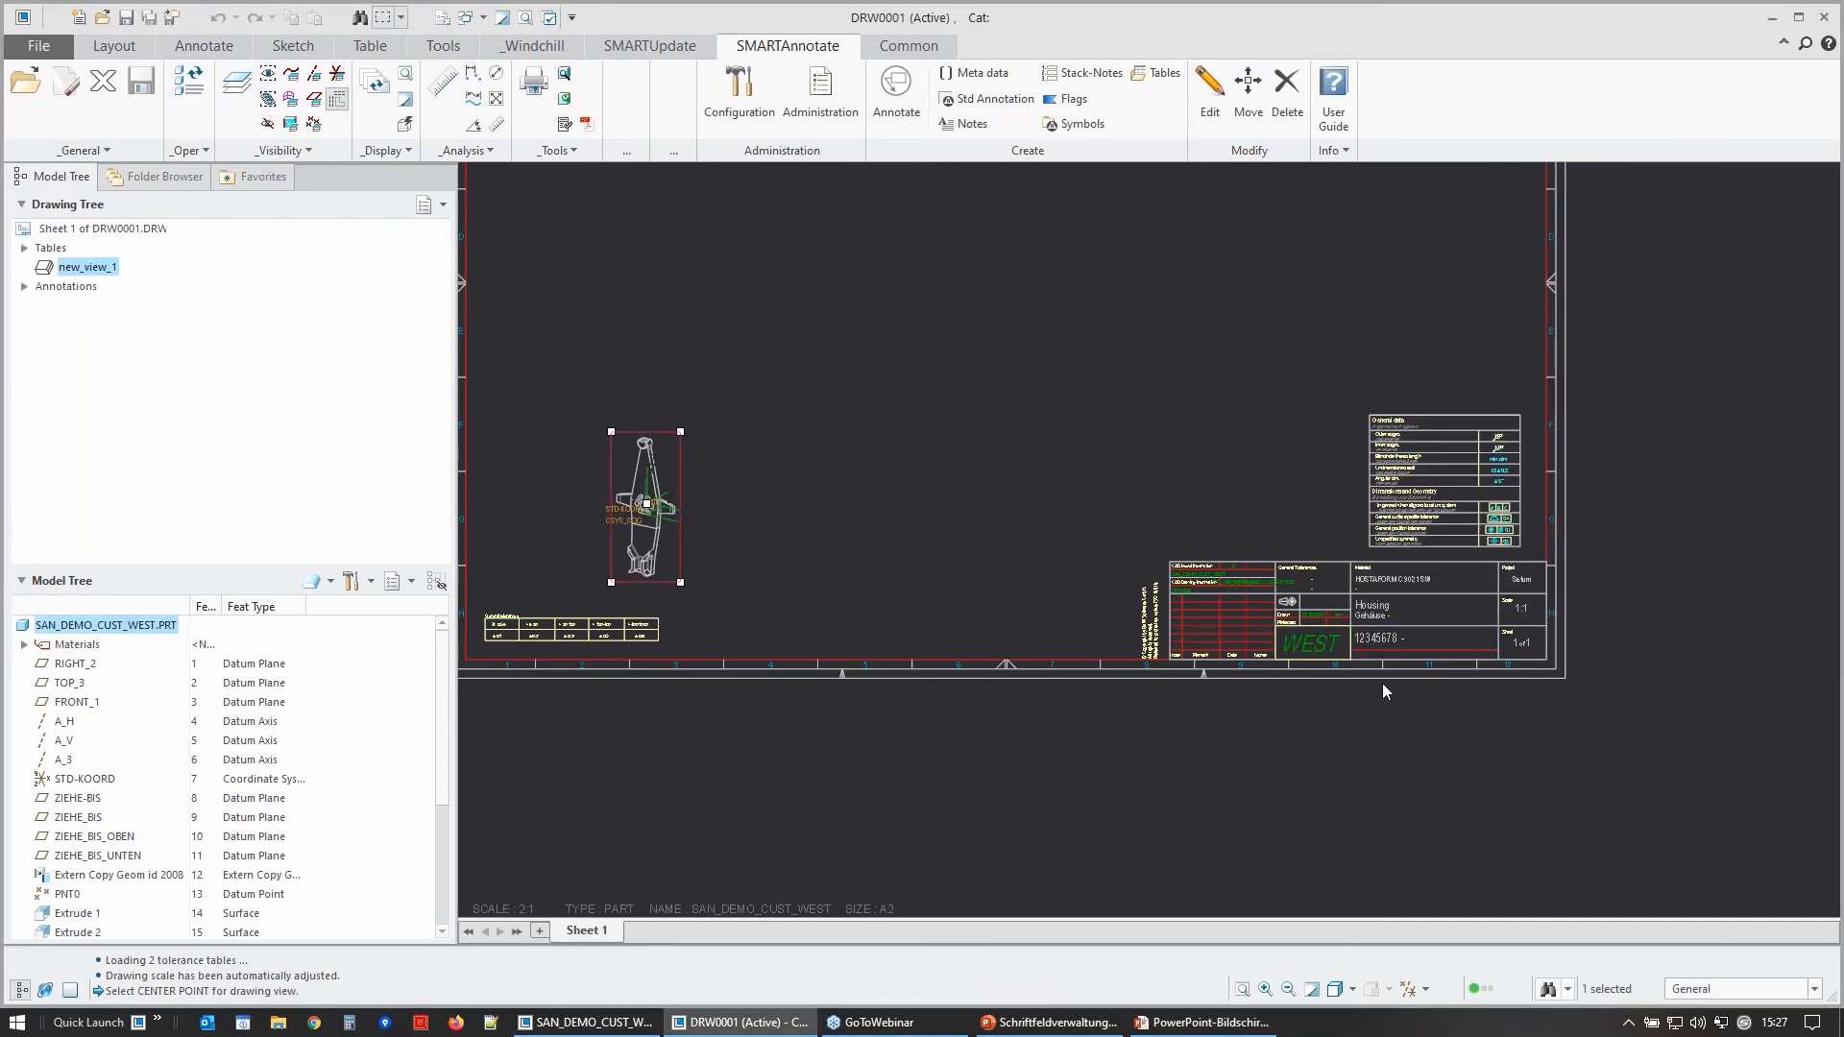
scroll(1523, 607, up, 2)
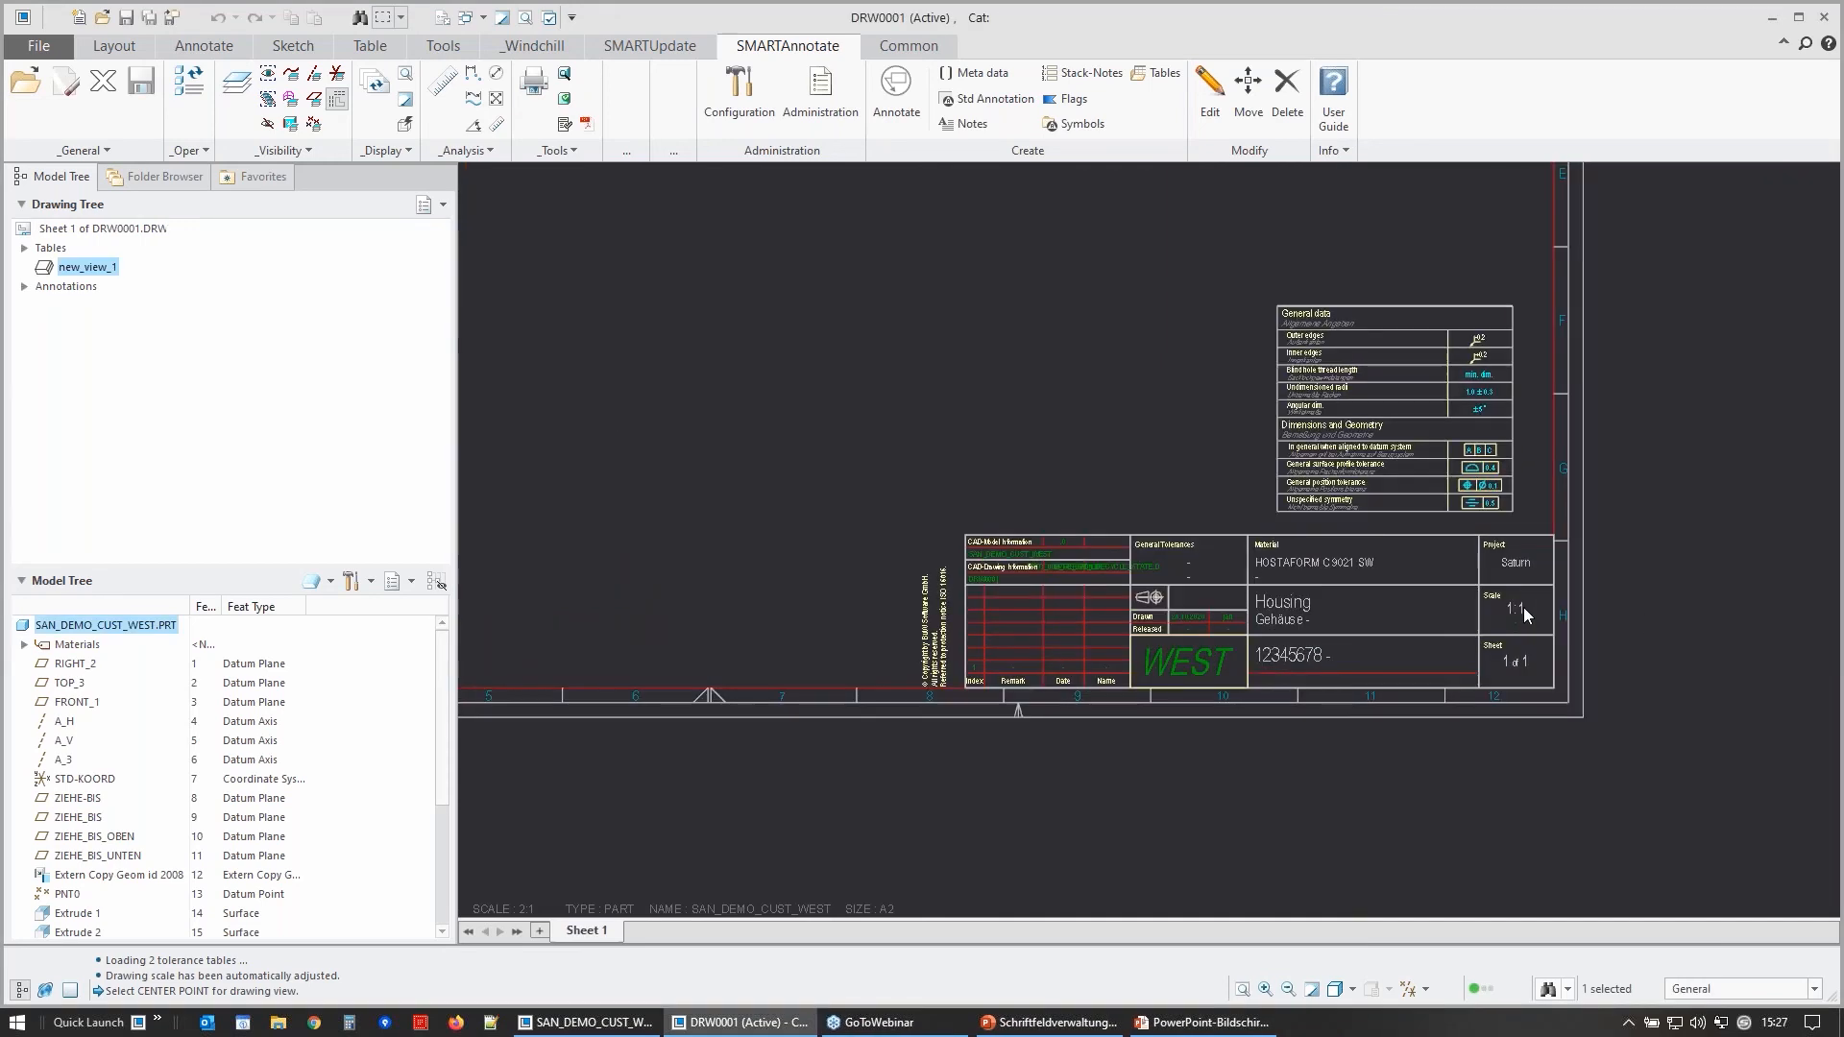
- Add san_demo_cust_west_2.prt from the Webinar_SAN folder to the drawing as a second drawing model
click(117, 47)
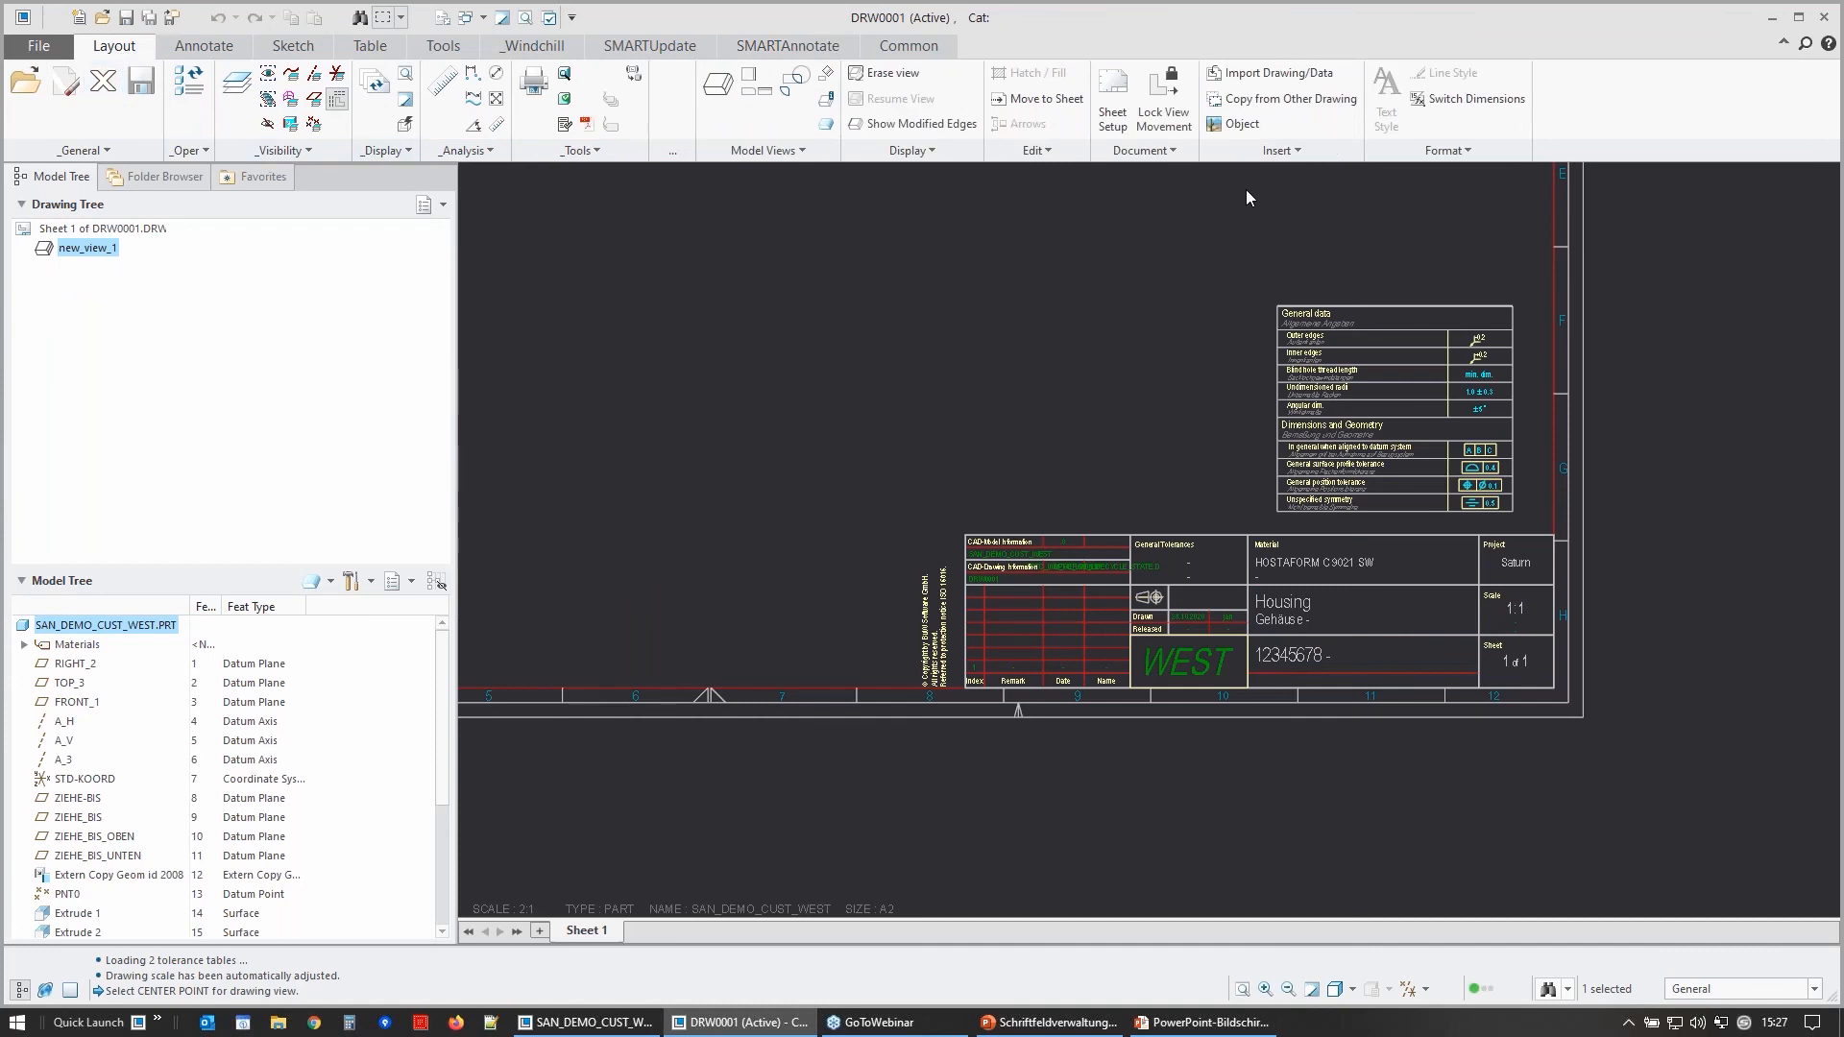
click(825, 124)
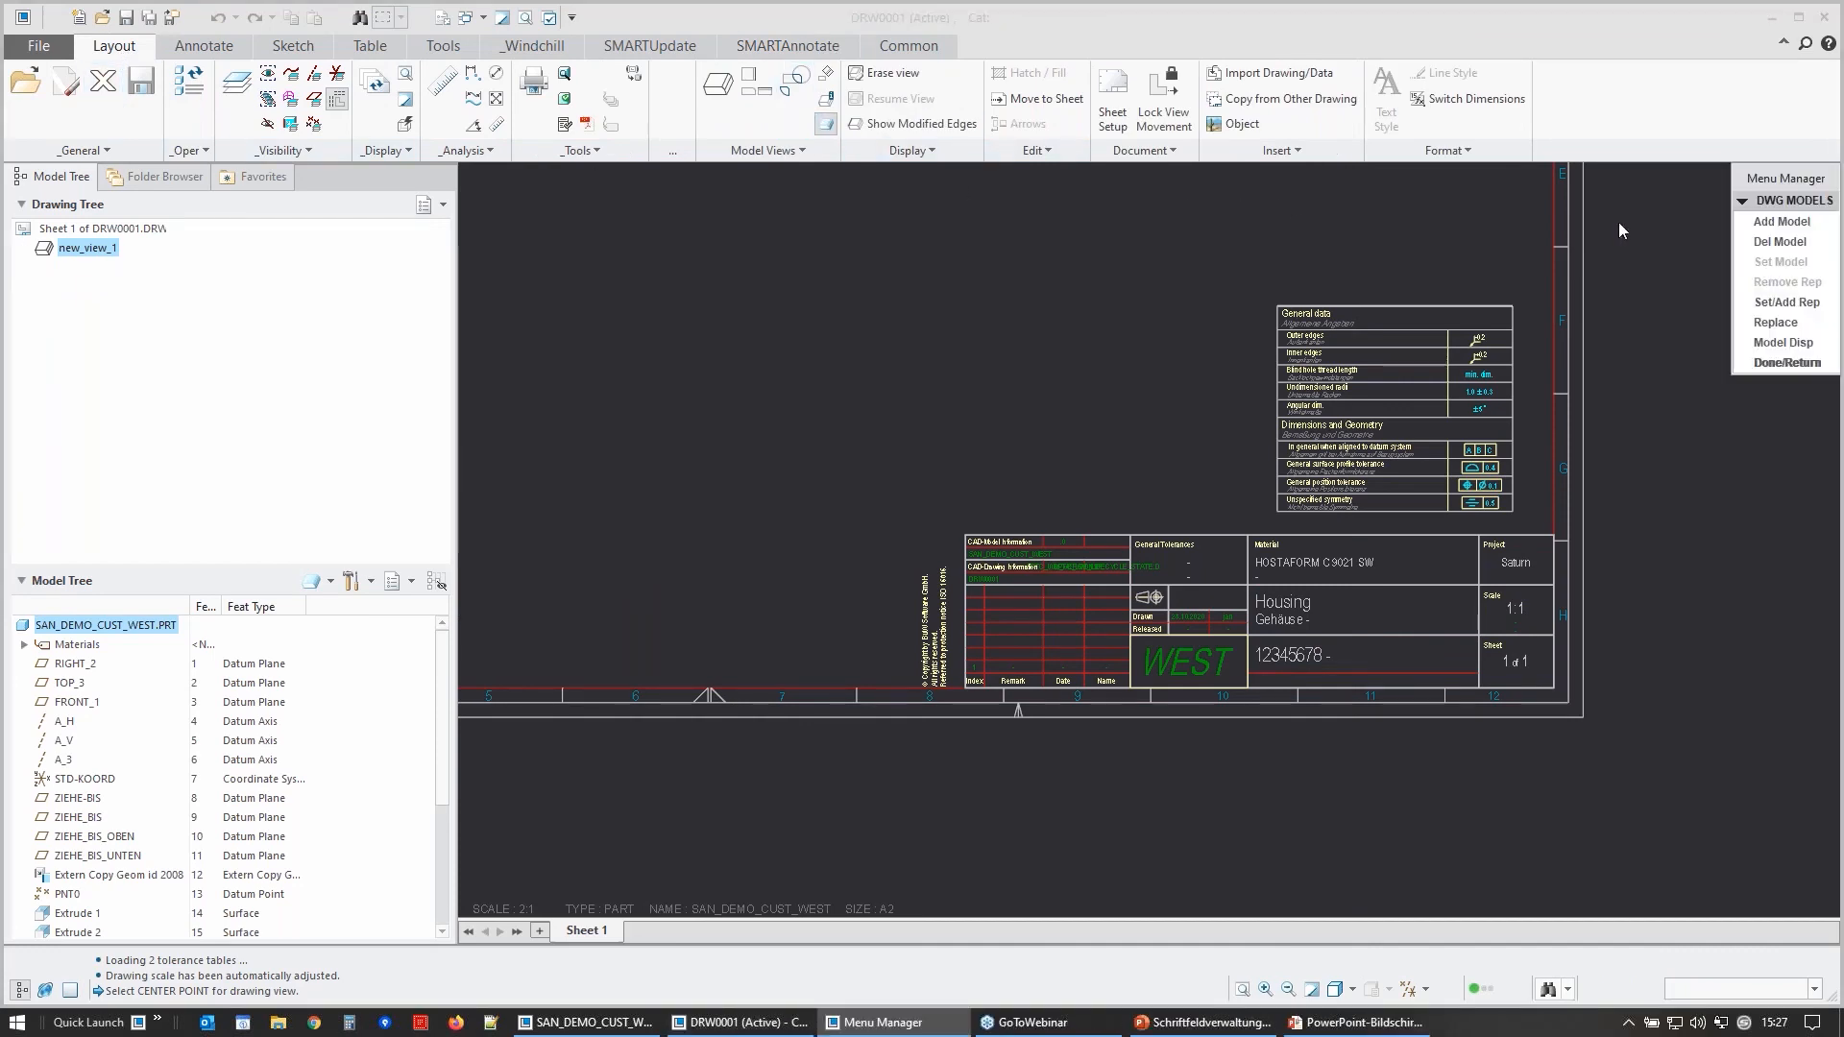
click(1781, 221)
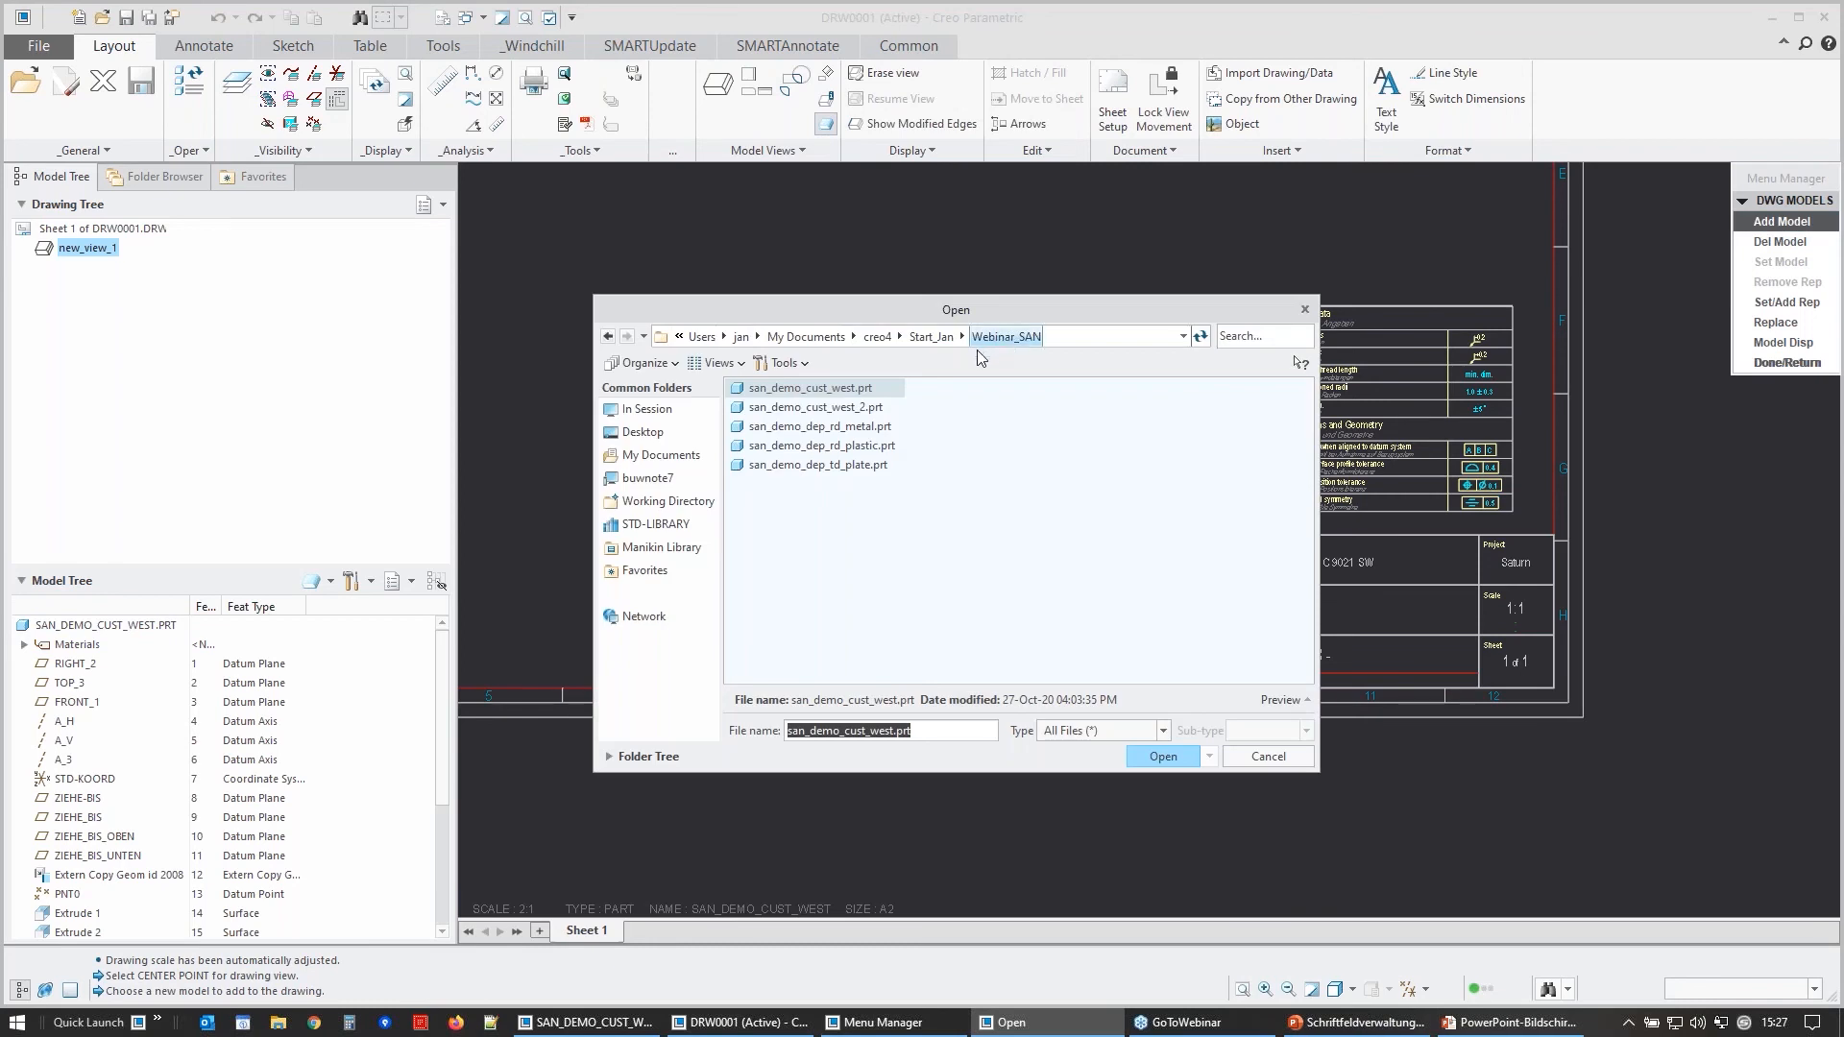
click(861, 407)
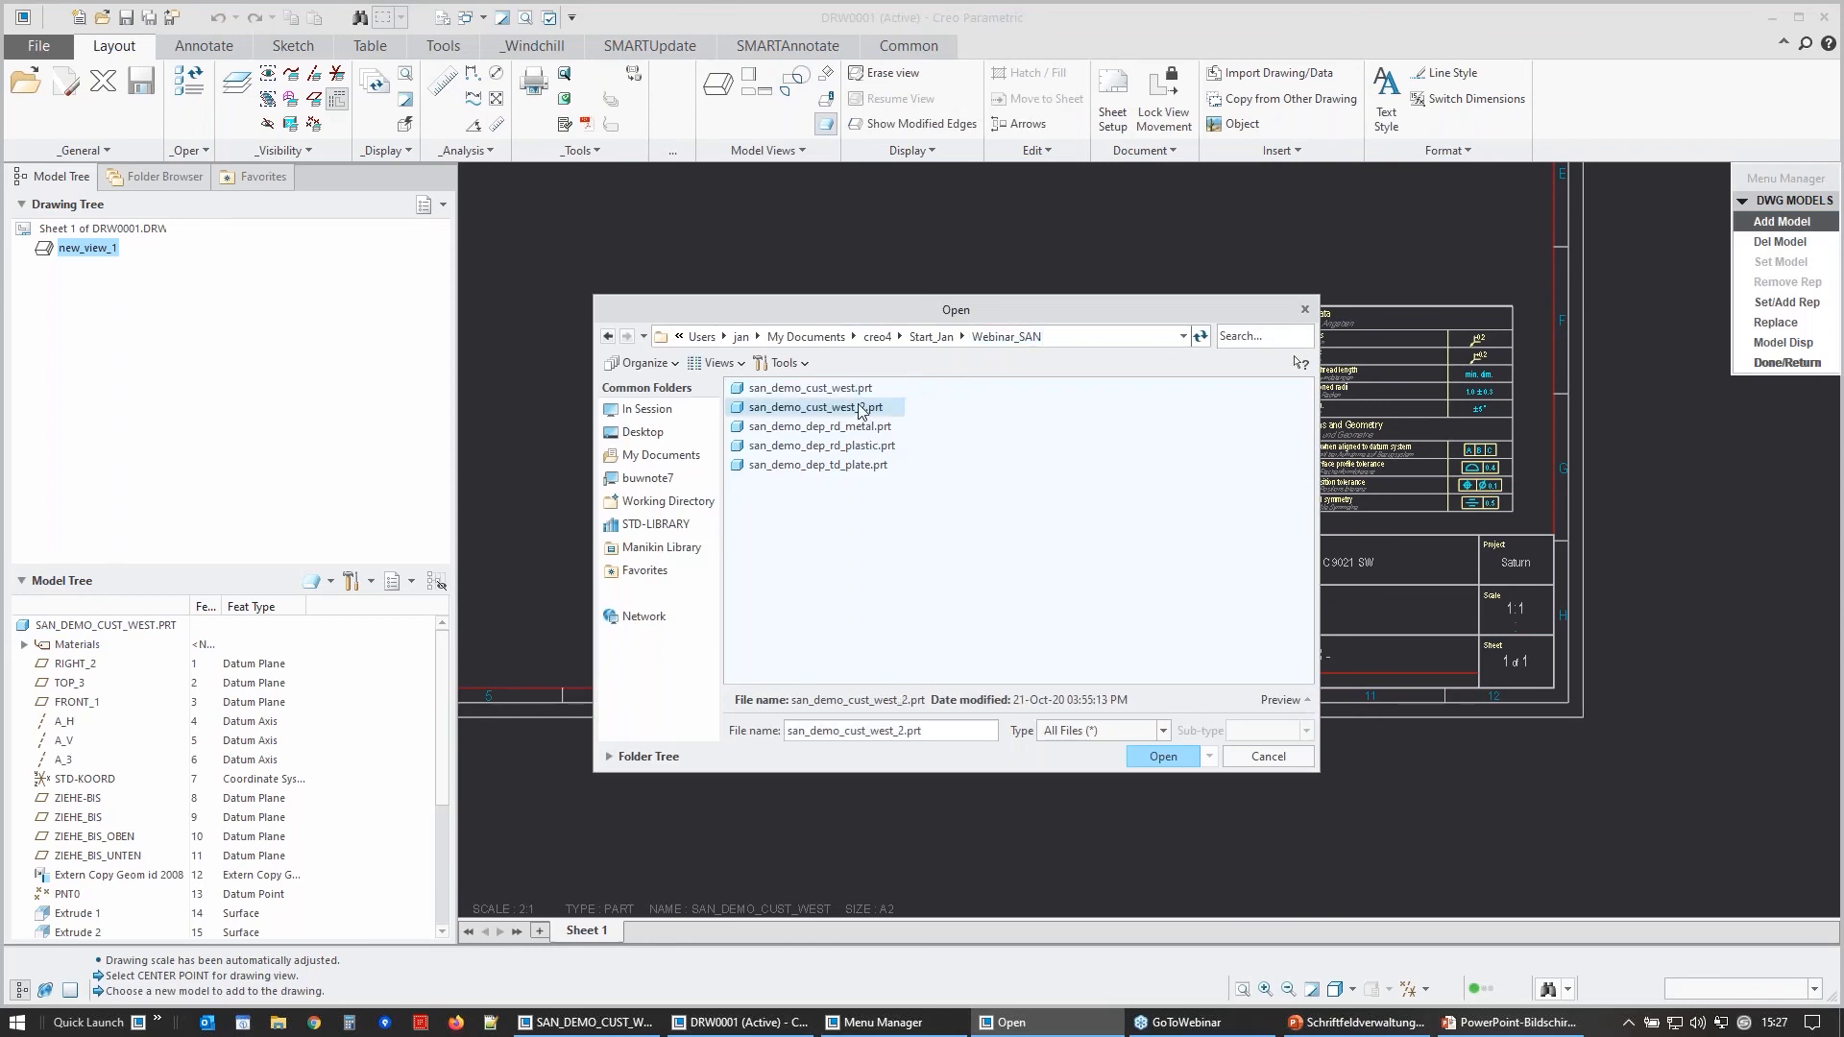
click(1163, 756)
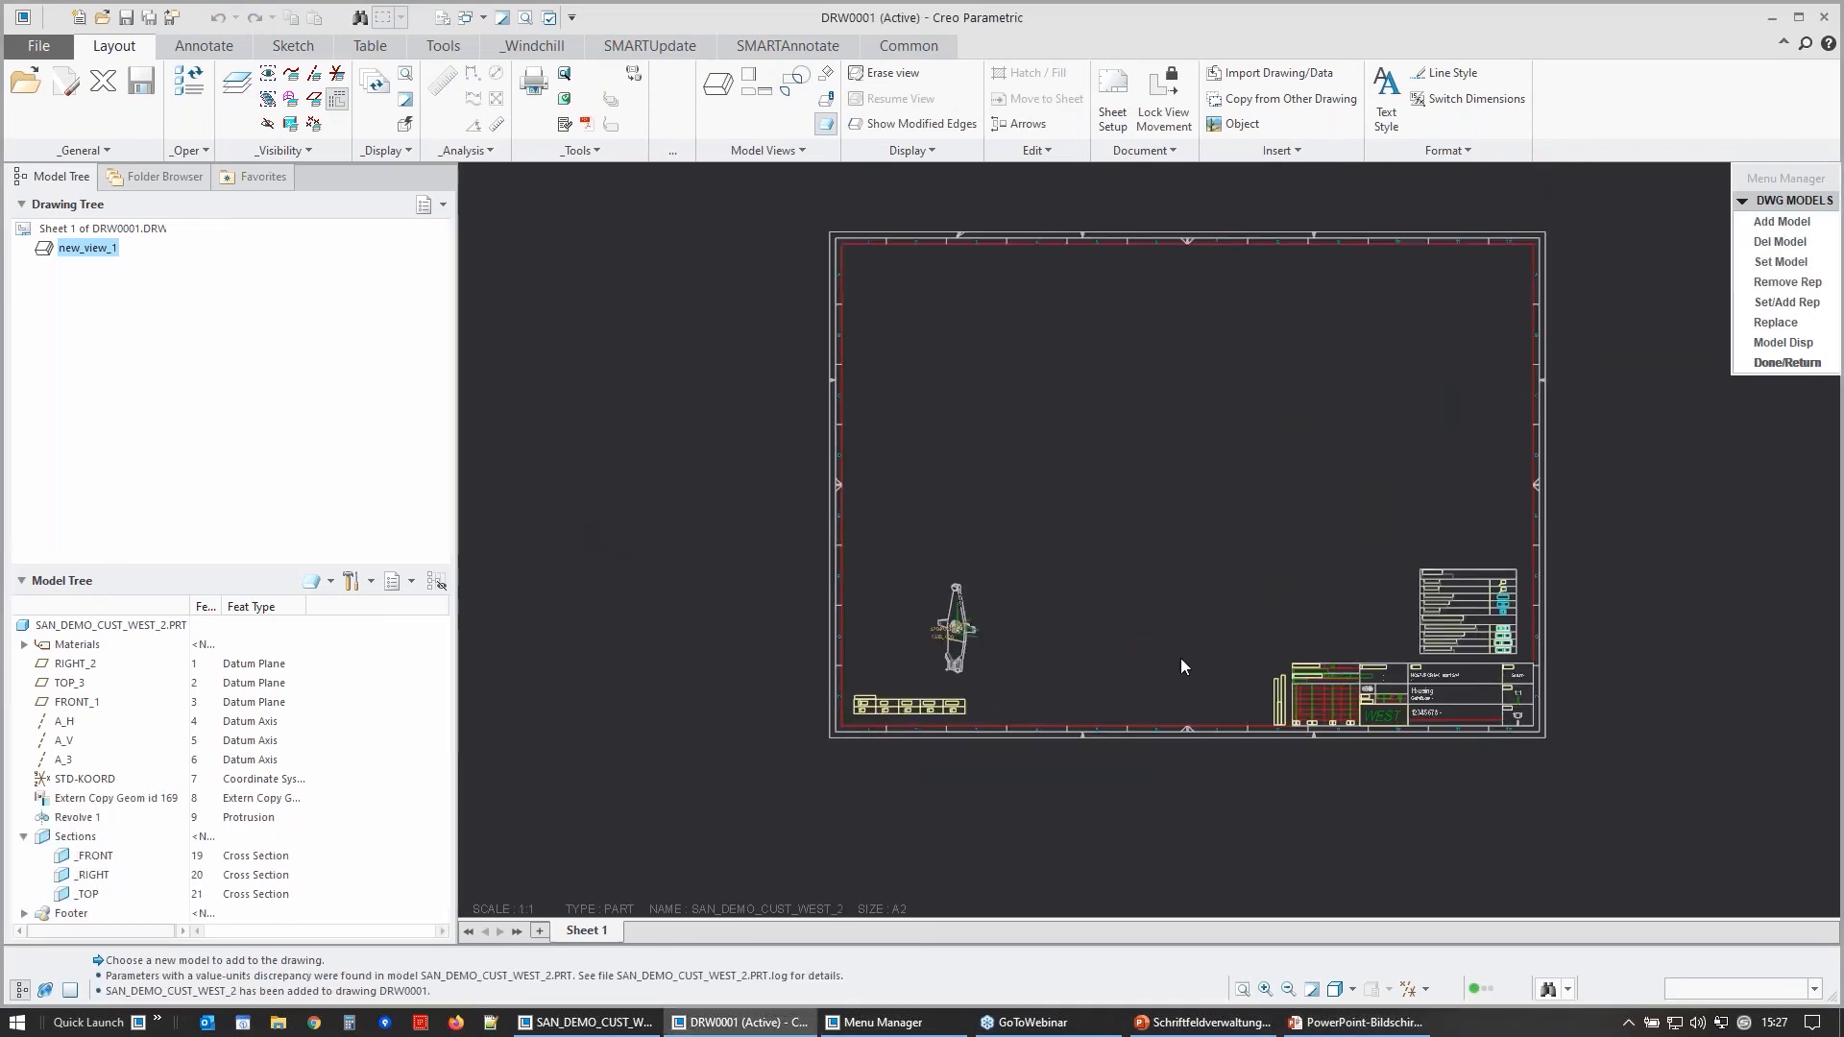
- Place a general view of the second model with no combined state beside the first view, and check the title block and active model name
right_click(1075, 608)
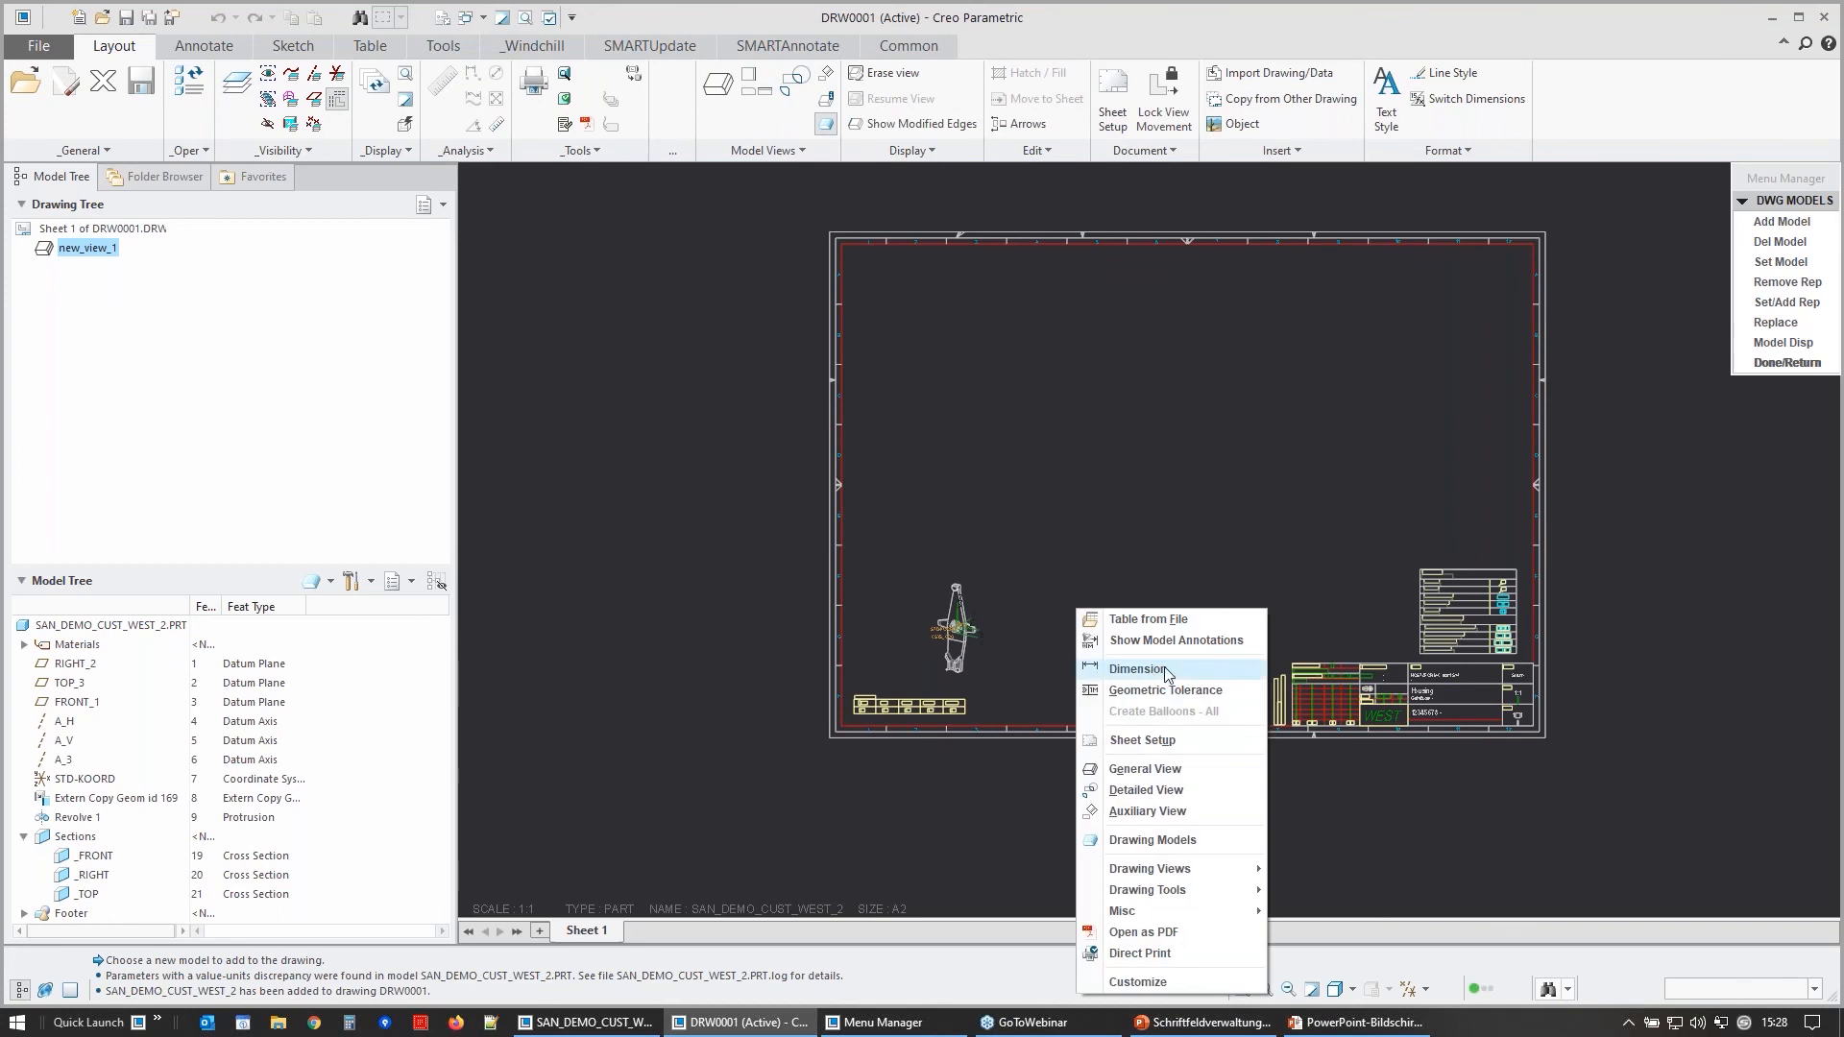
click(1166, 769)
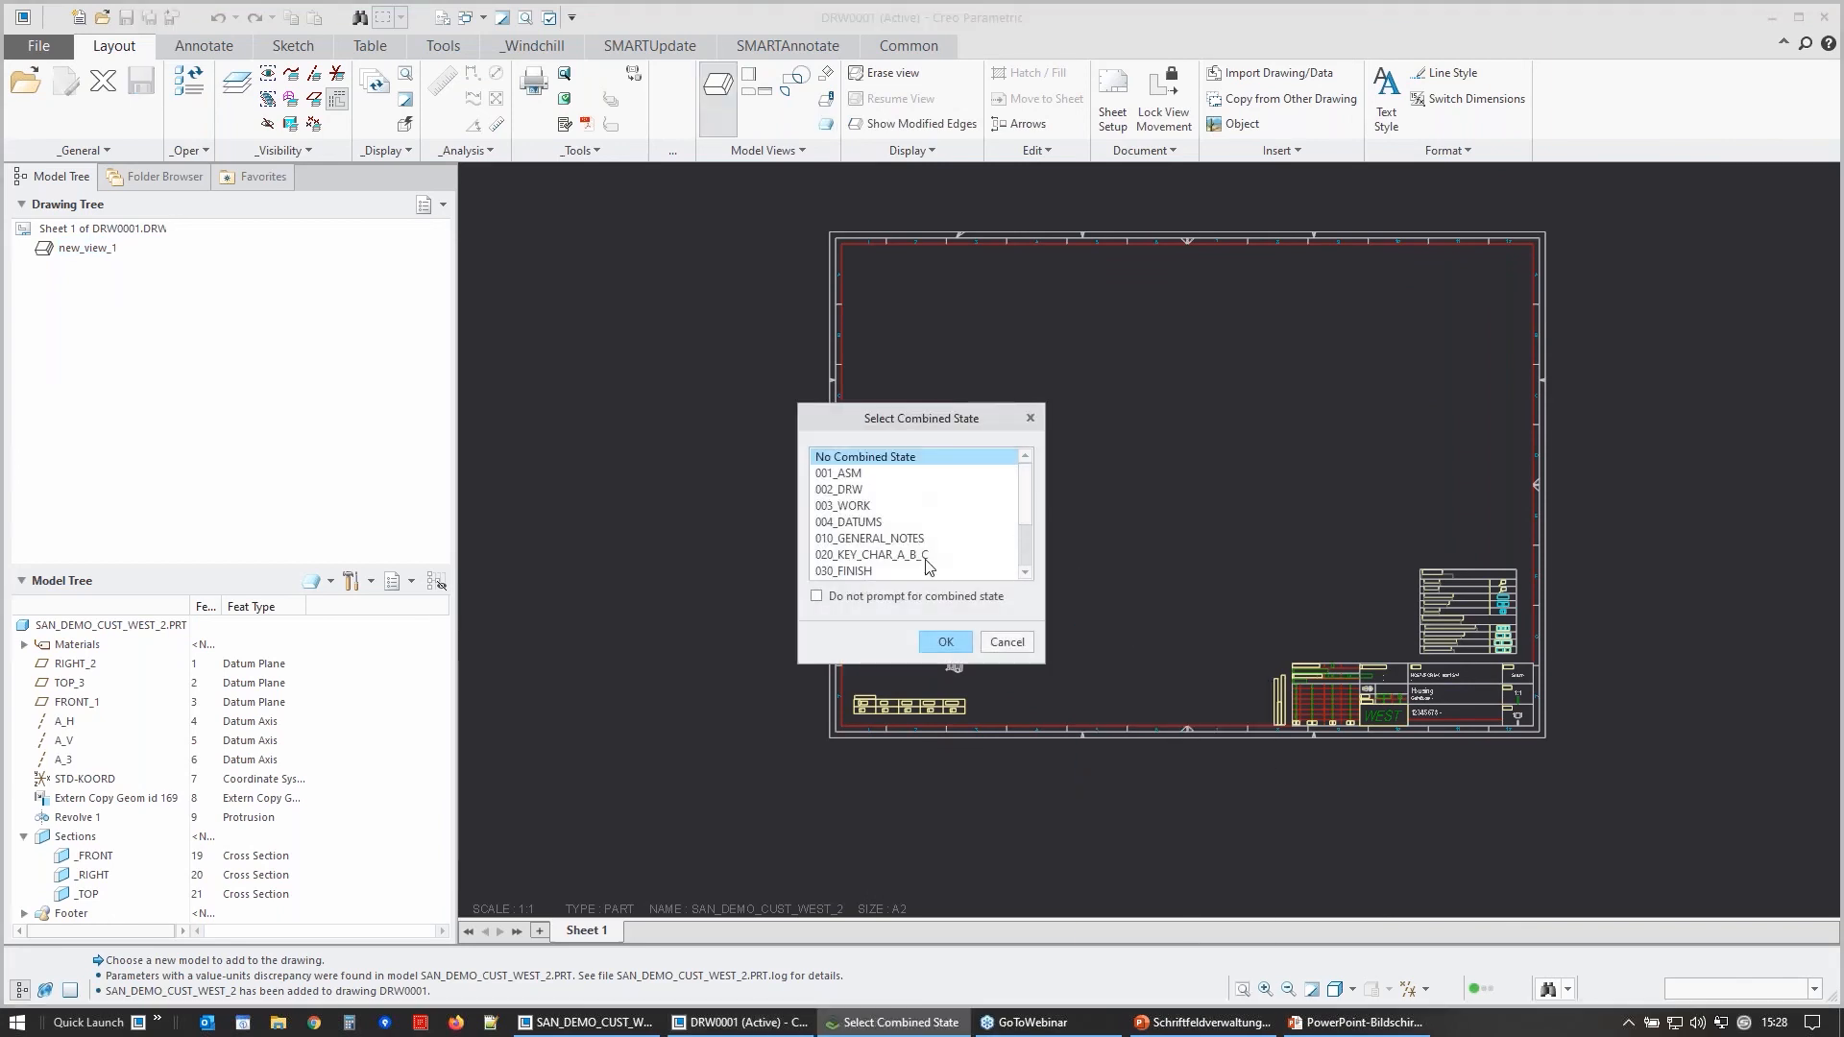
click(947, 648)
click(1024, 665)
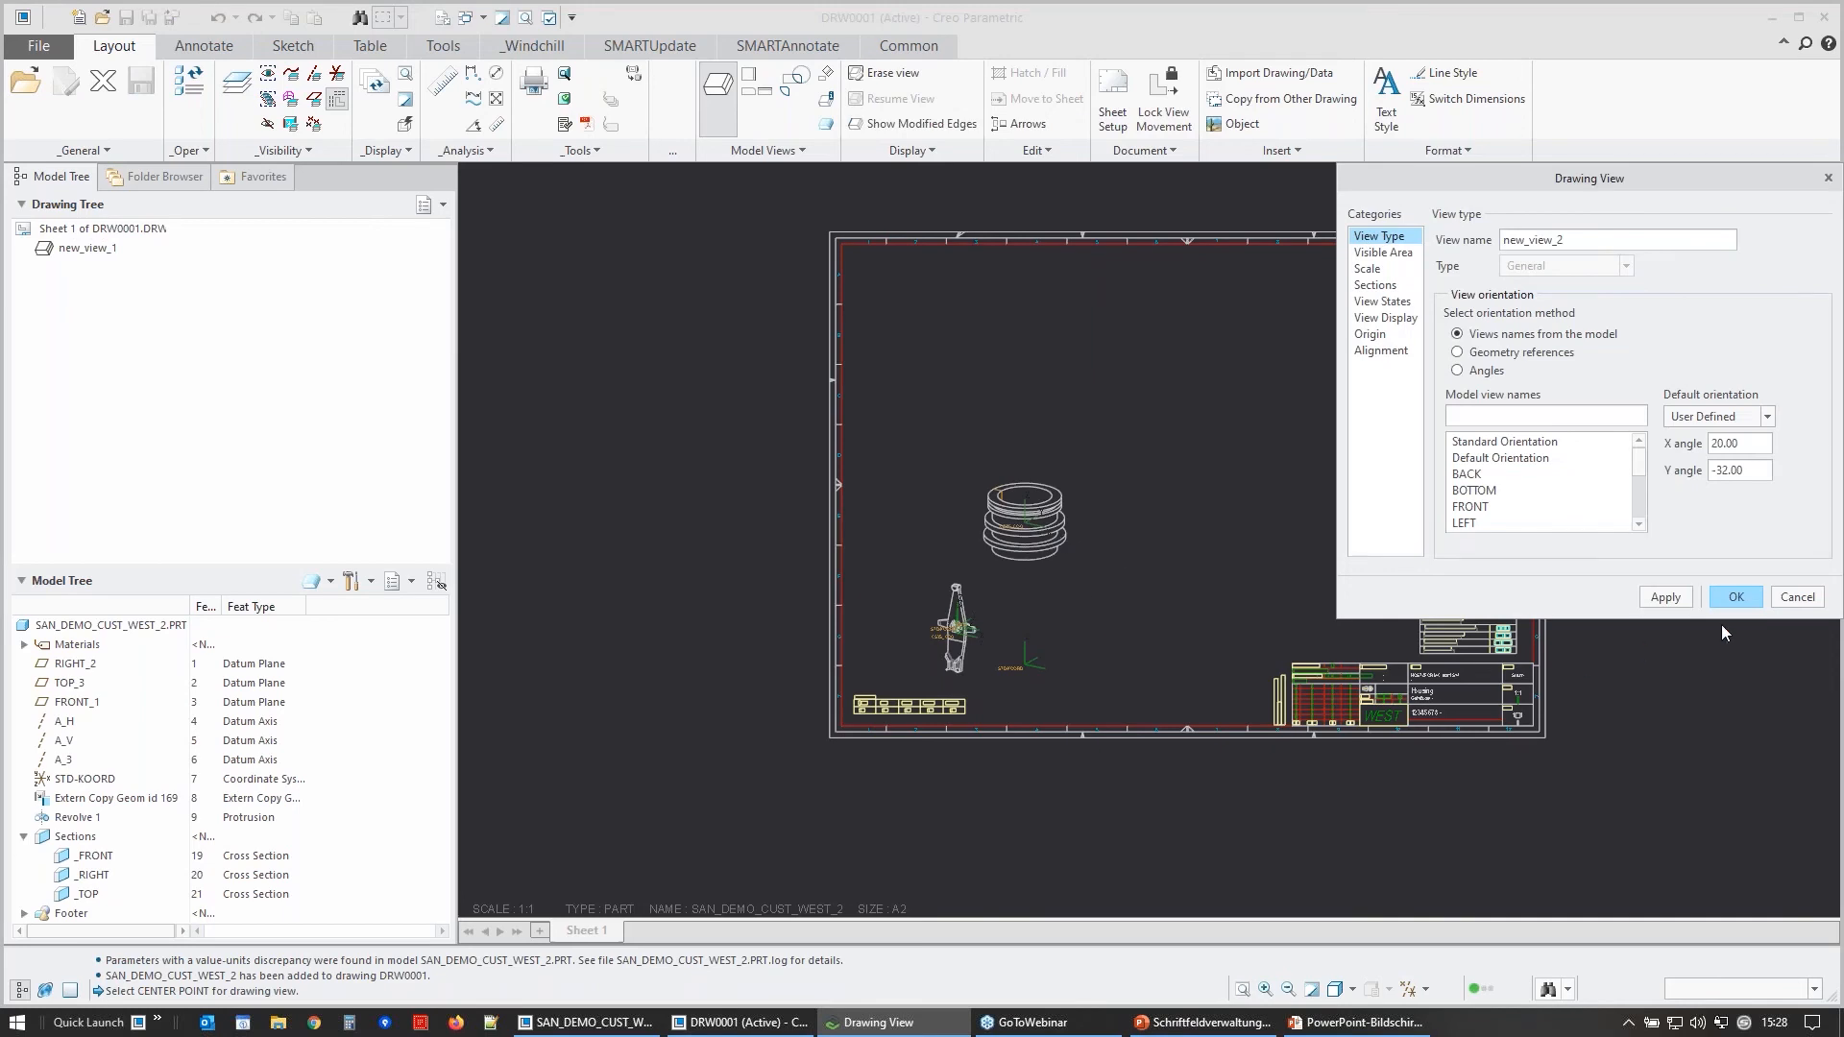
click(1737, 599)
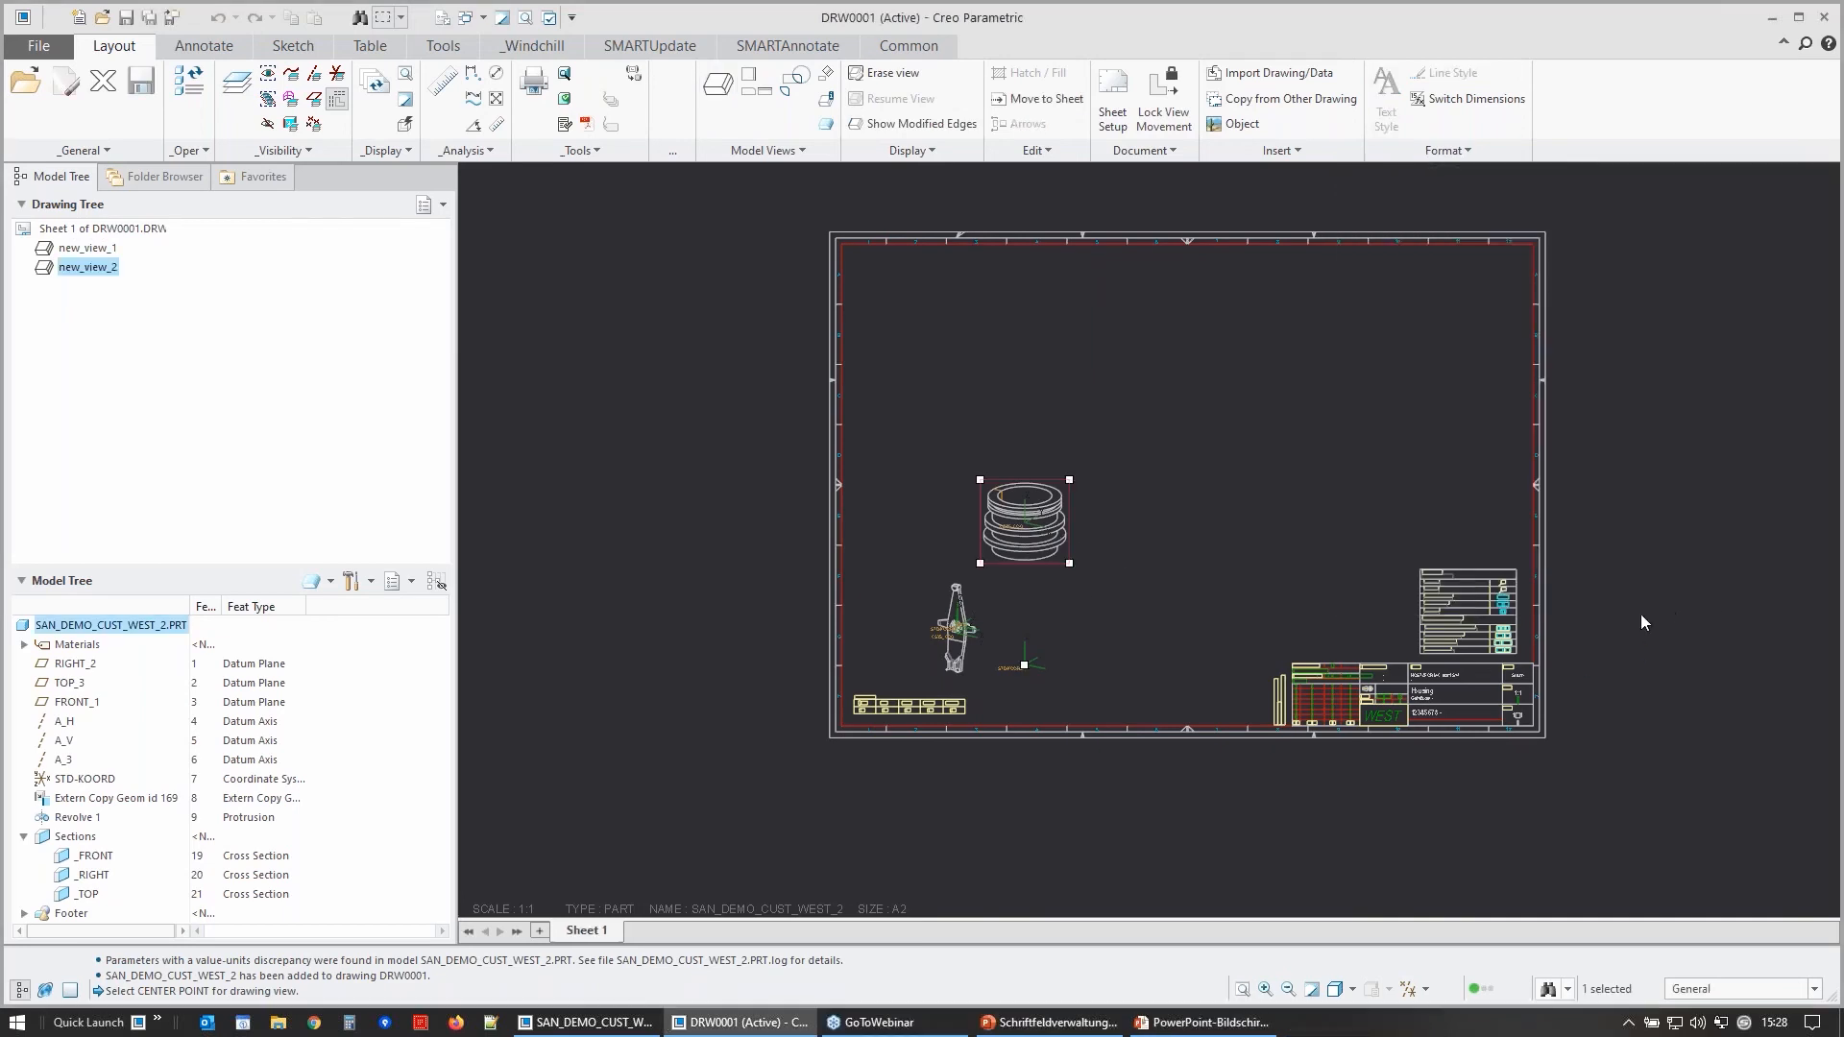
click(1640, 622)
scroll(1540, 745, down, 2)
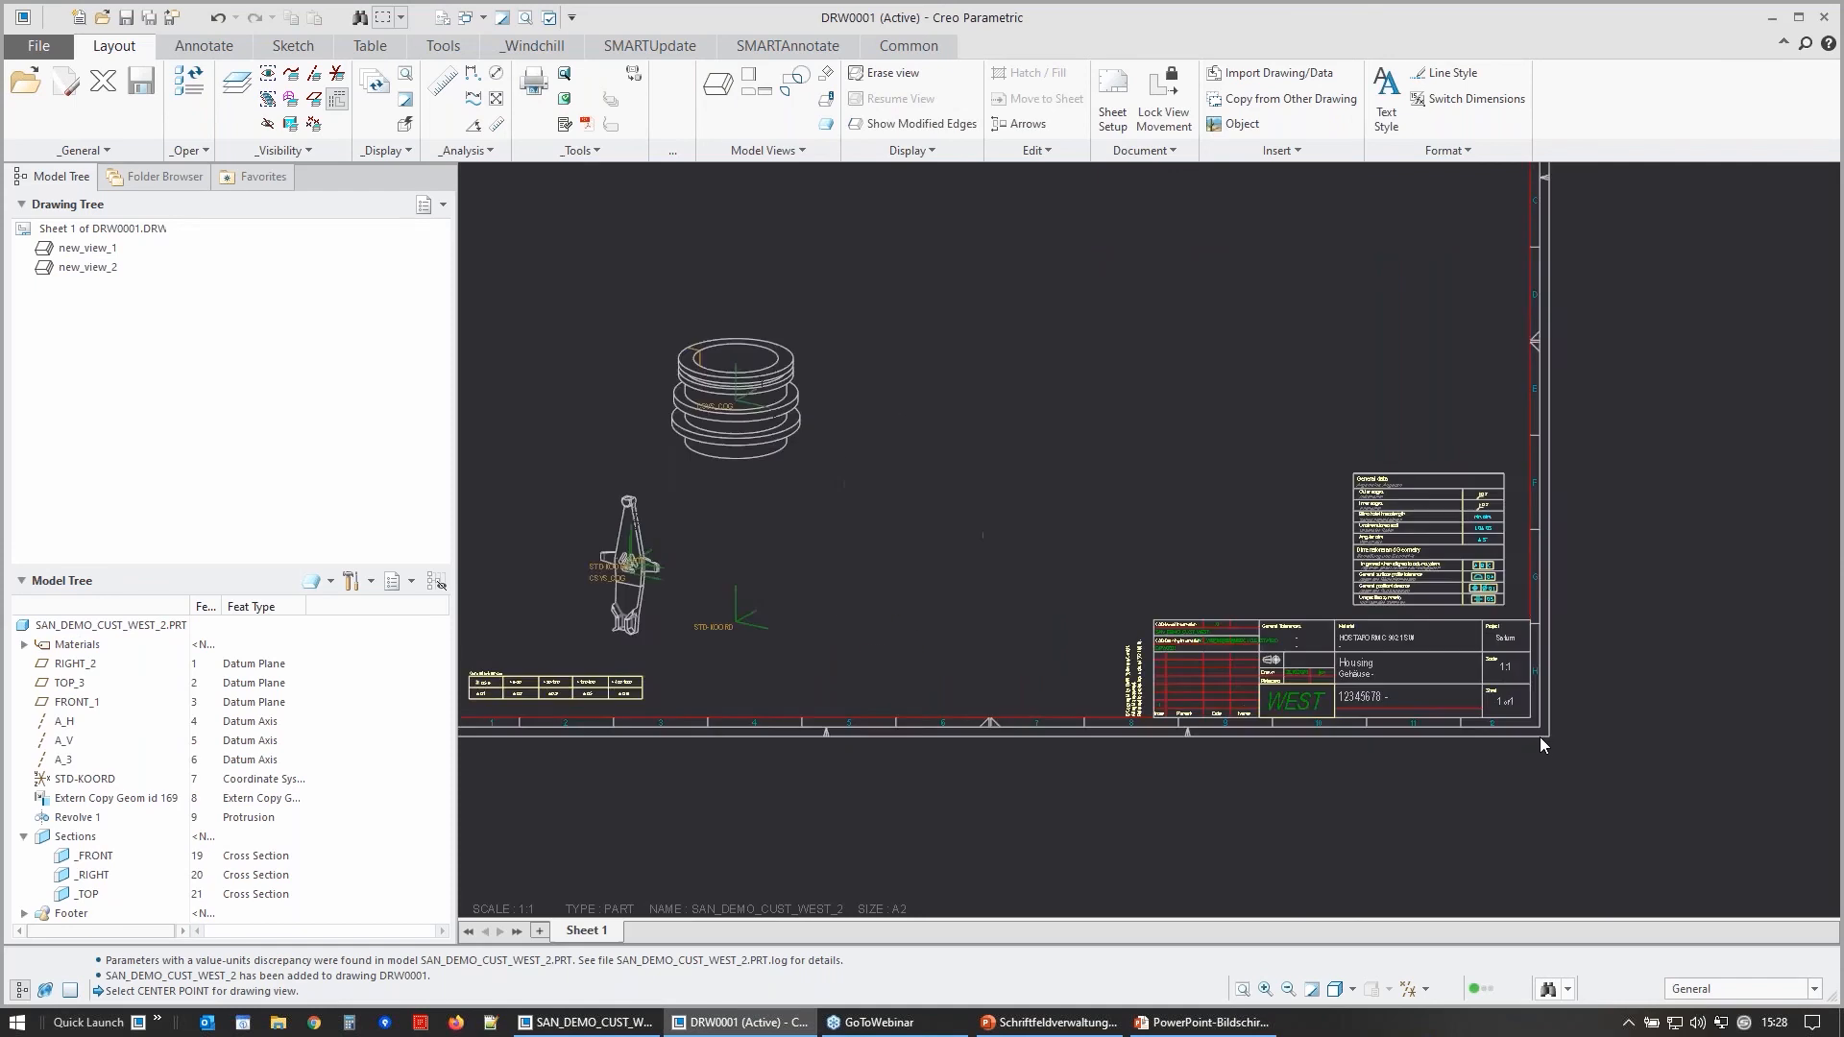
scroll(1541, 736, down, 1)
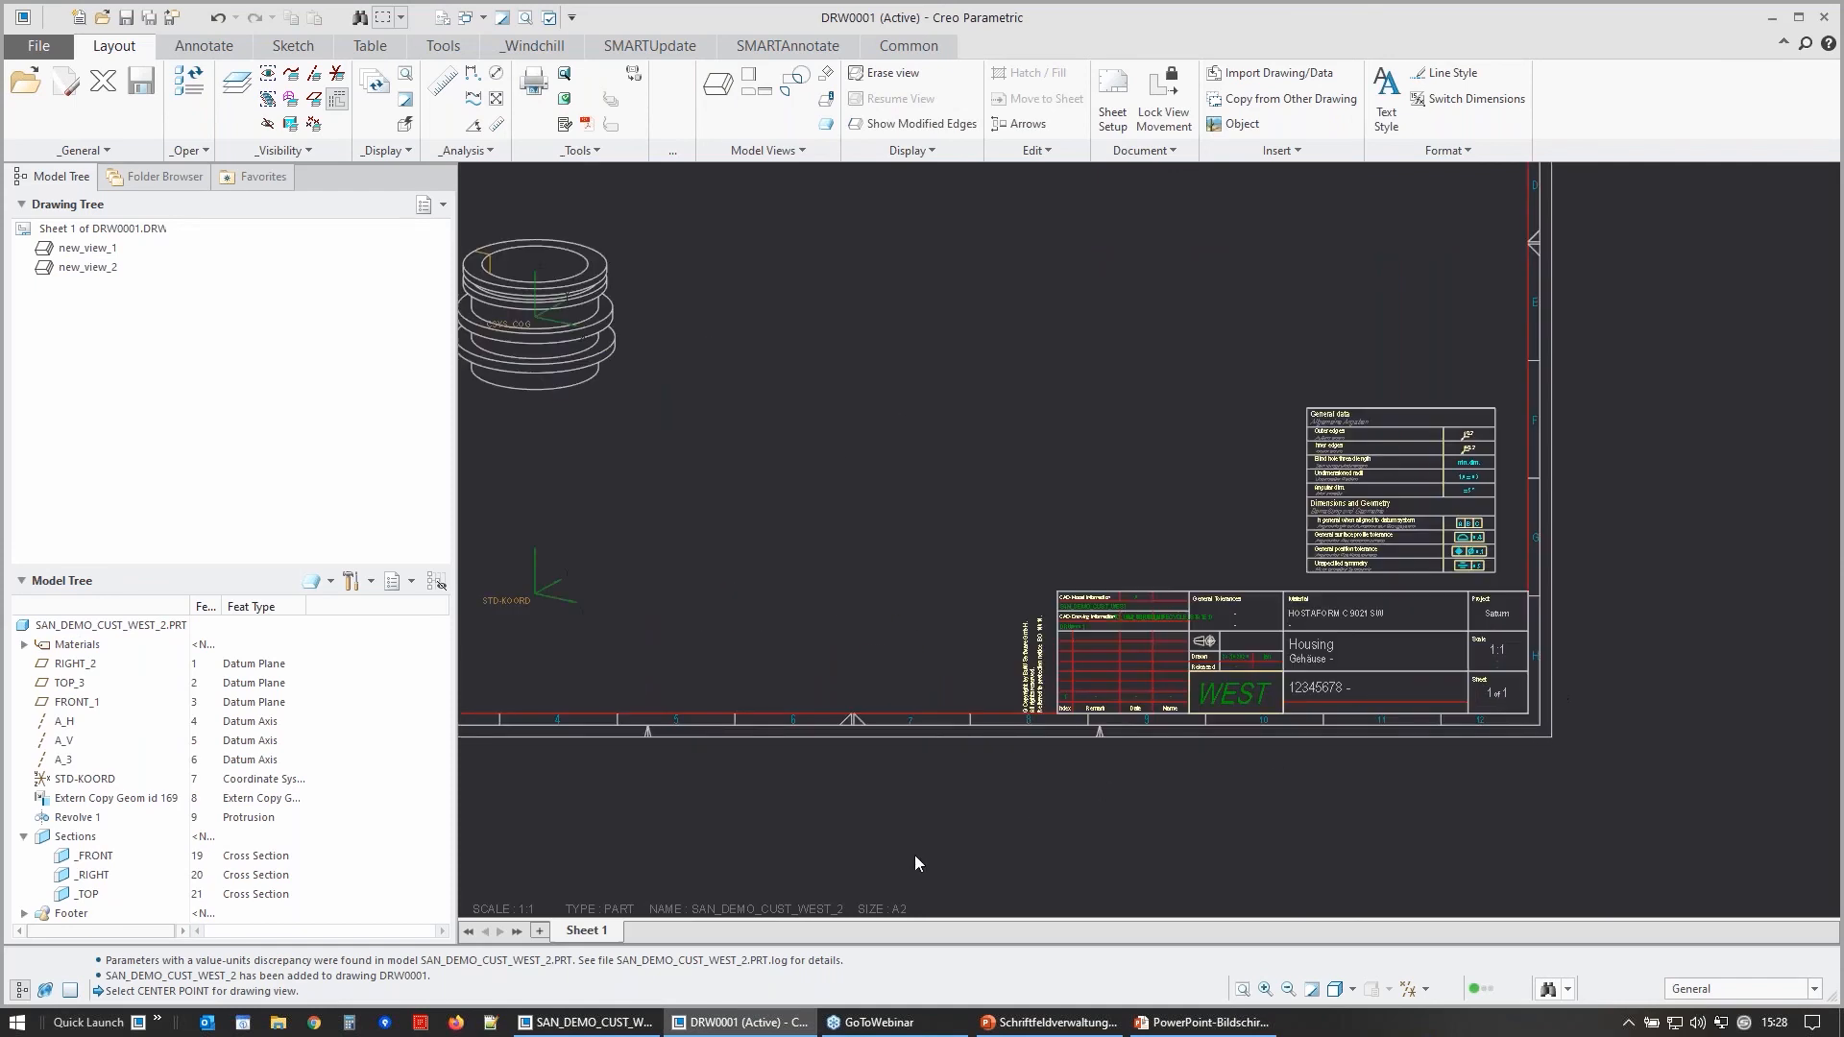
click(761, 911)
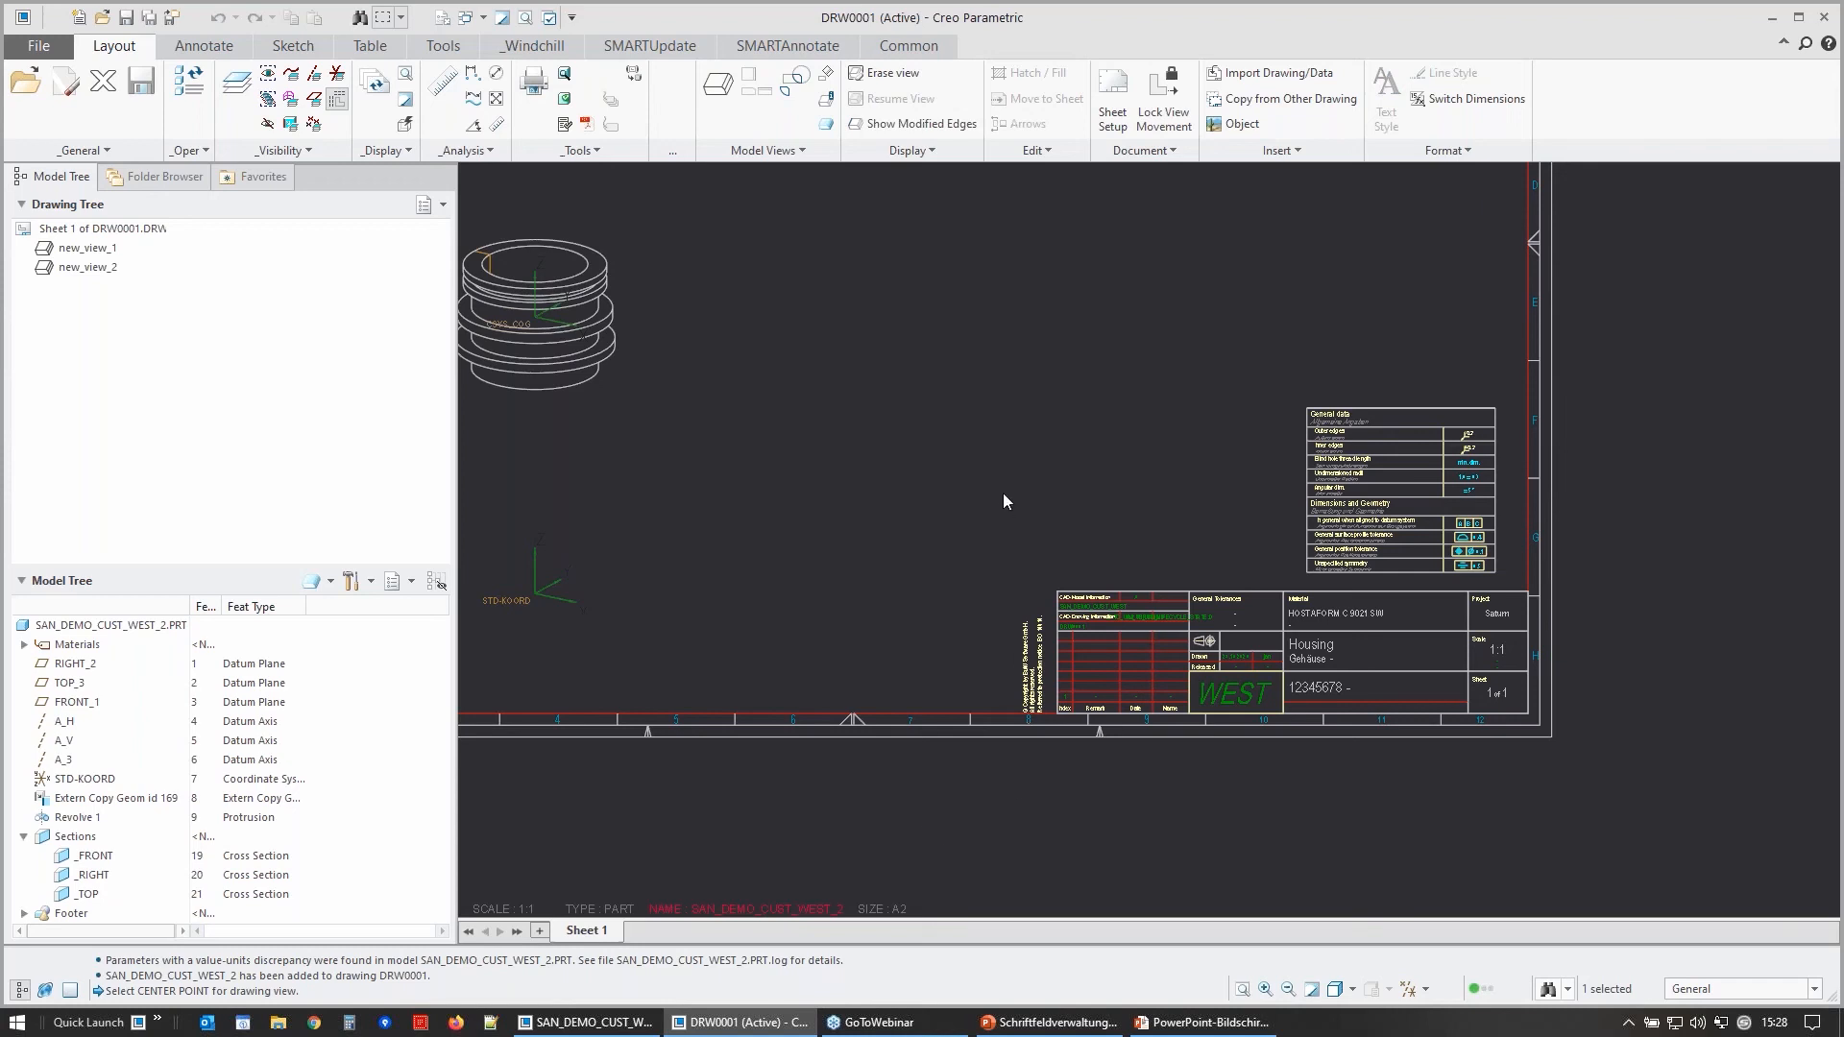
- Start SMARTAnnotate, acknowledge the changed active drawing model and refresh the sheet format with its parameters
click(800, 48)
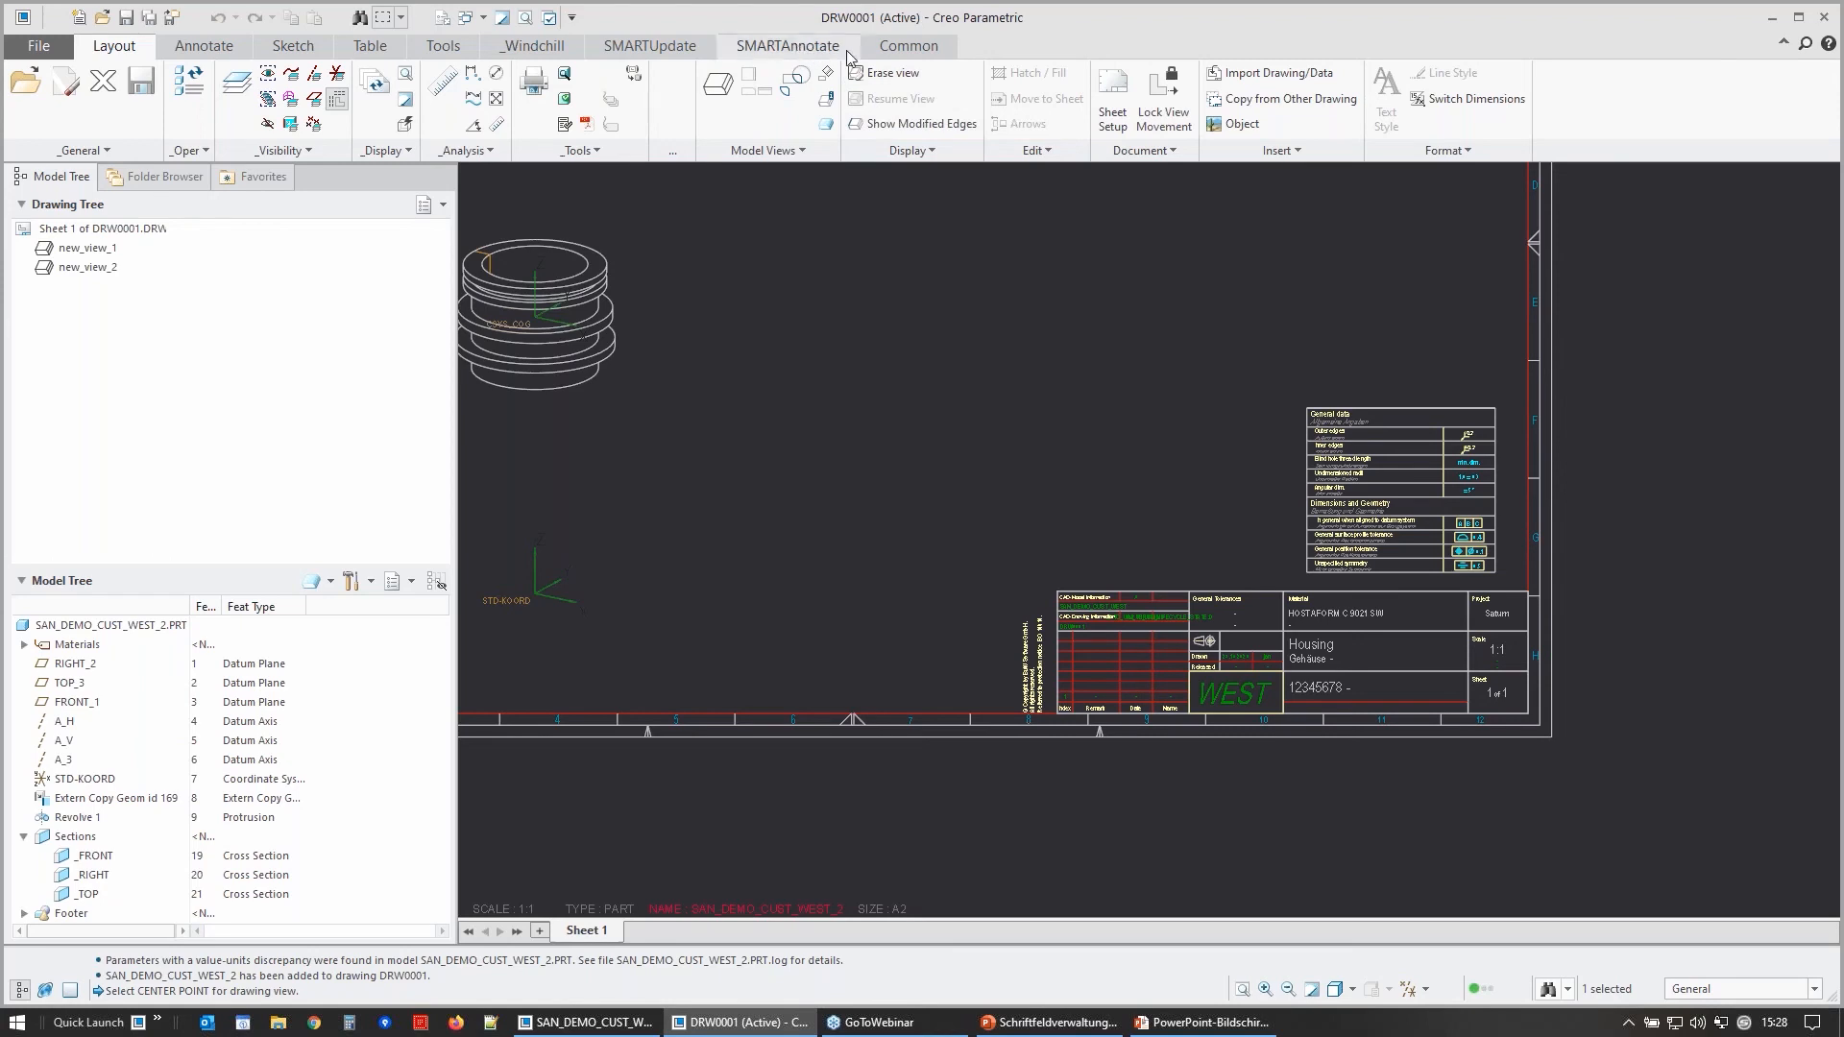
click(876, 94)
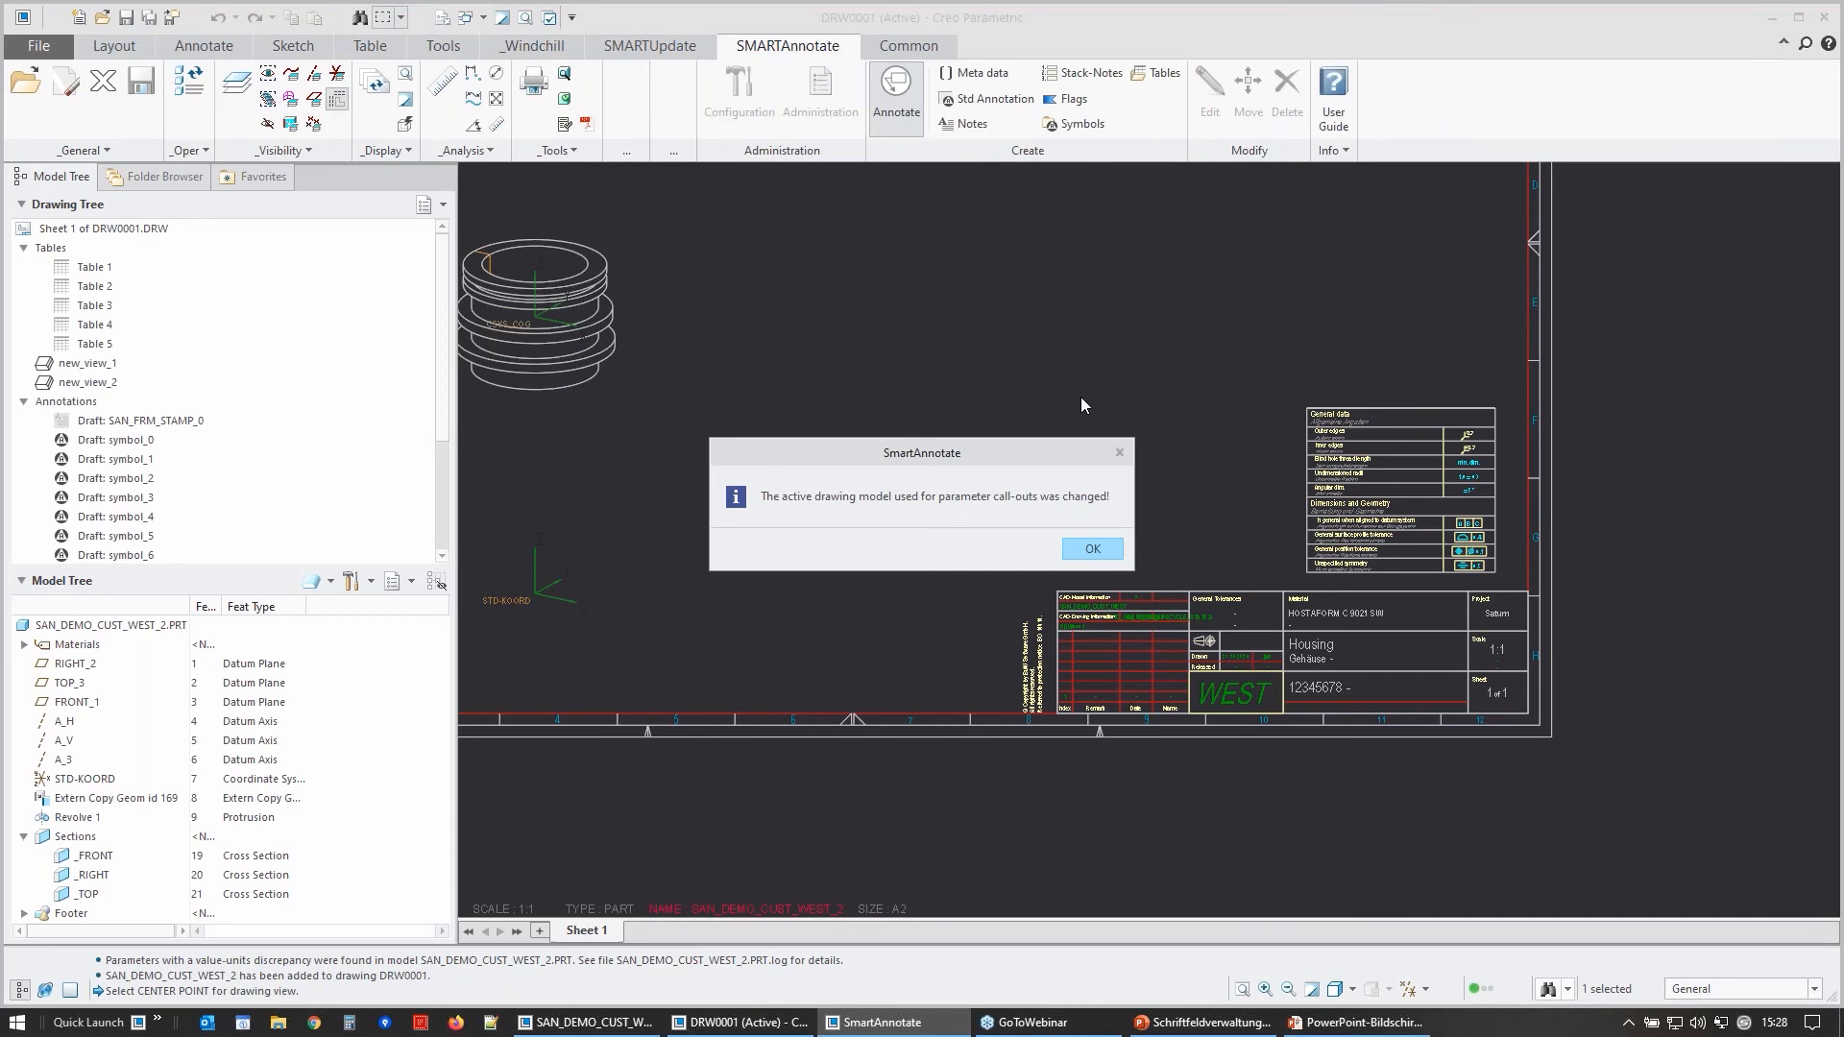
click(1095, 549)
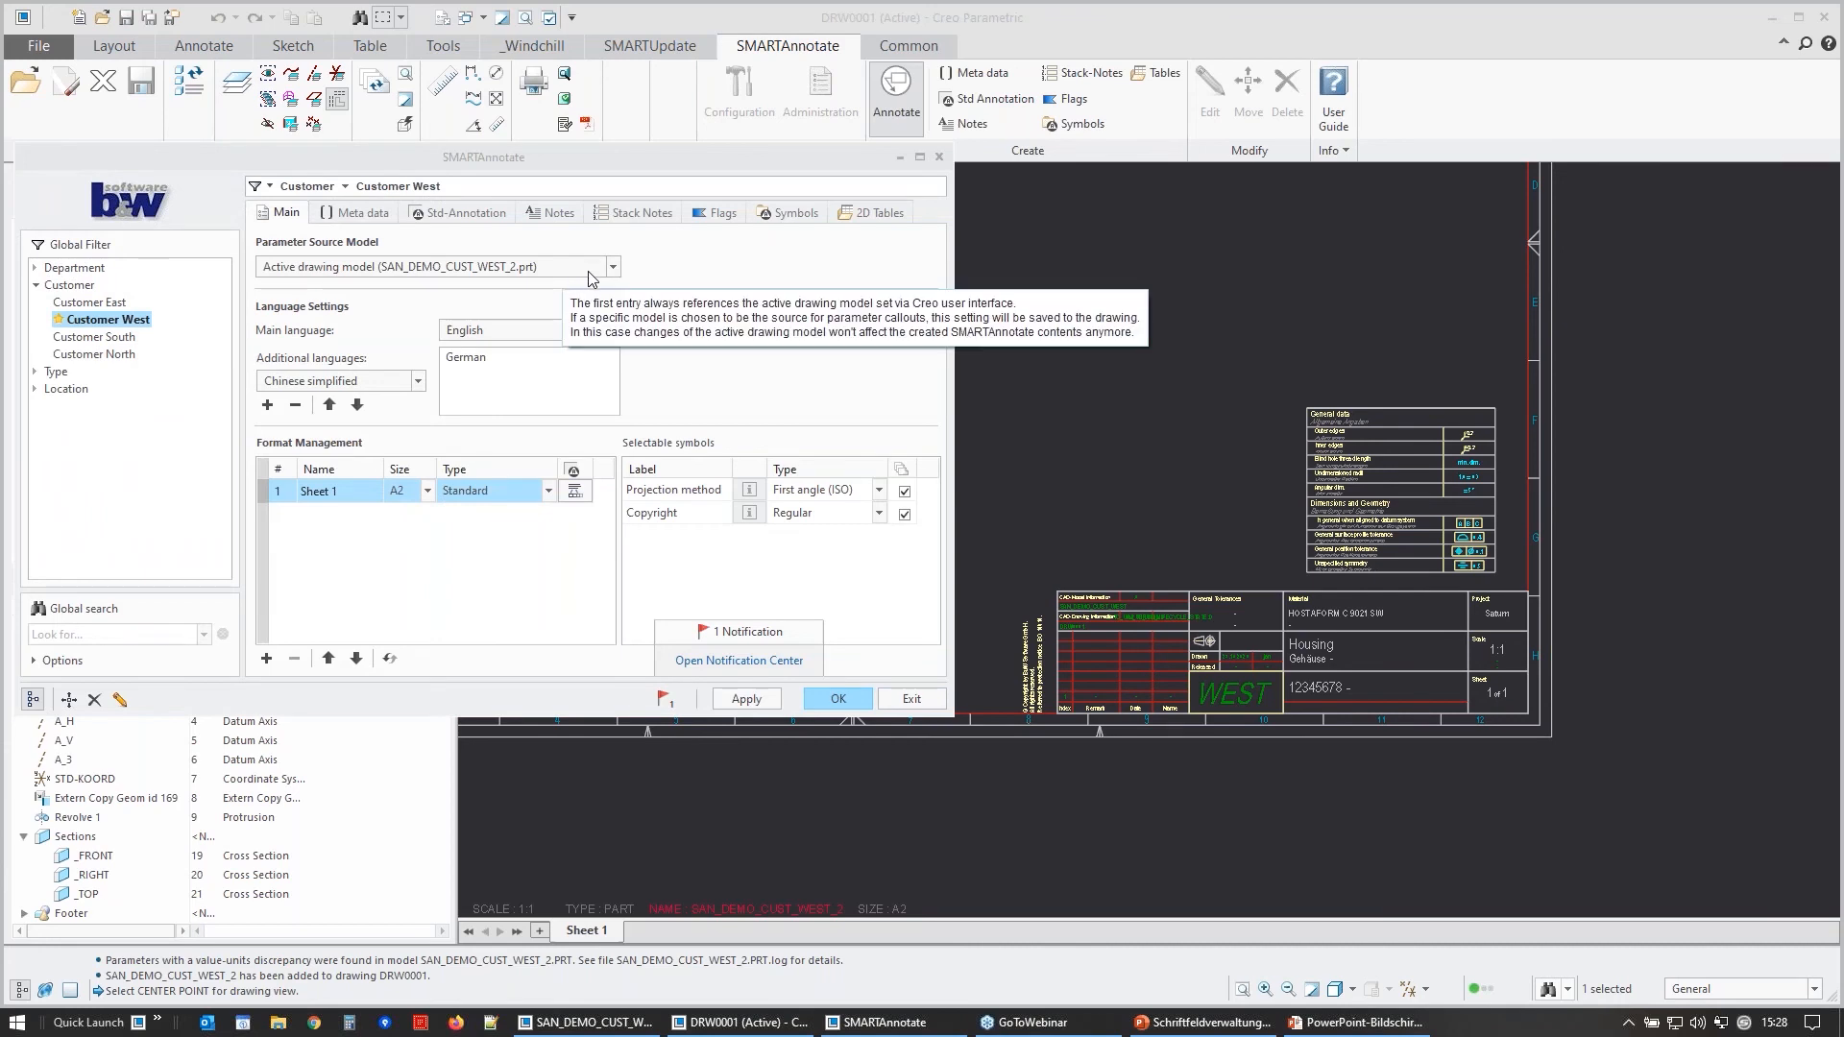
scroll(1325, 717, down, 2)
scroll(1404, 663, down, 2)
click(407, 660)
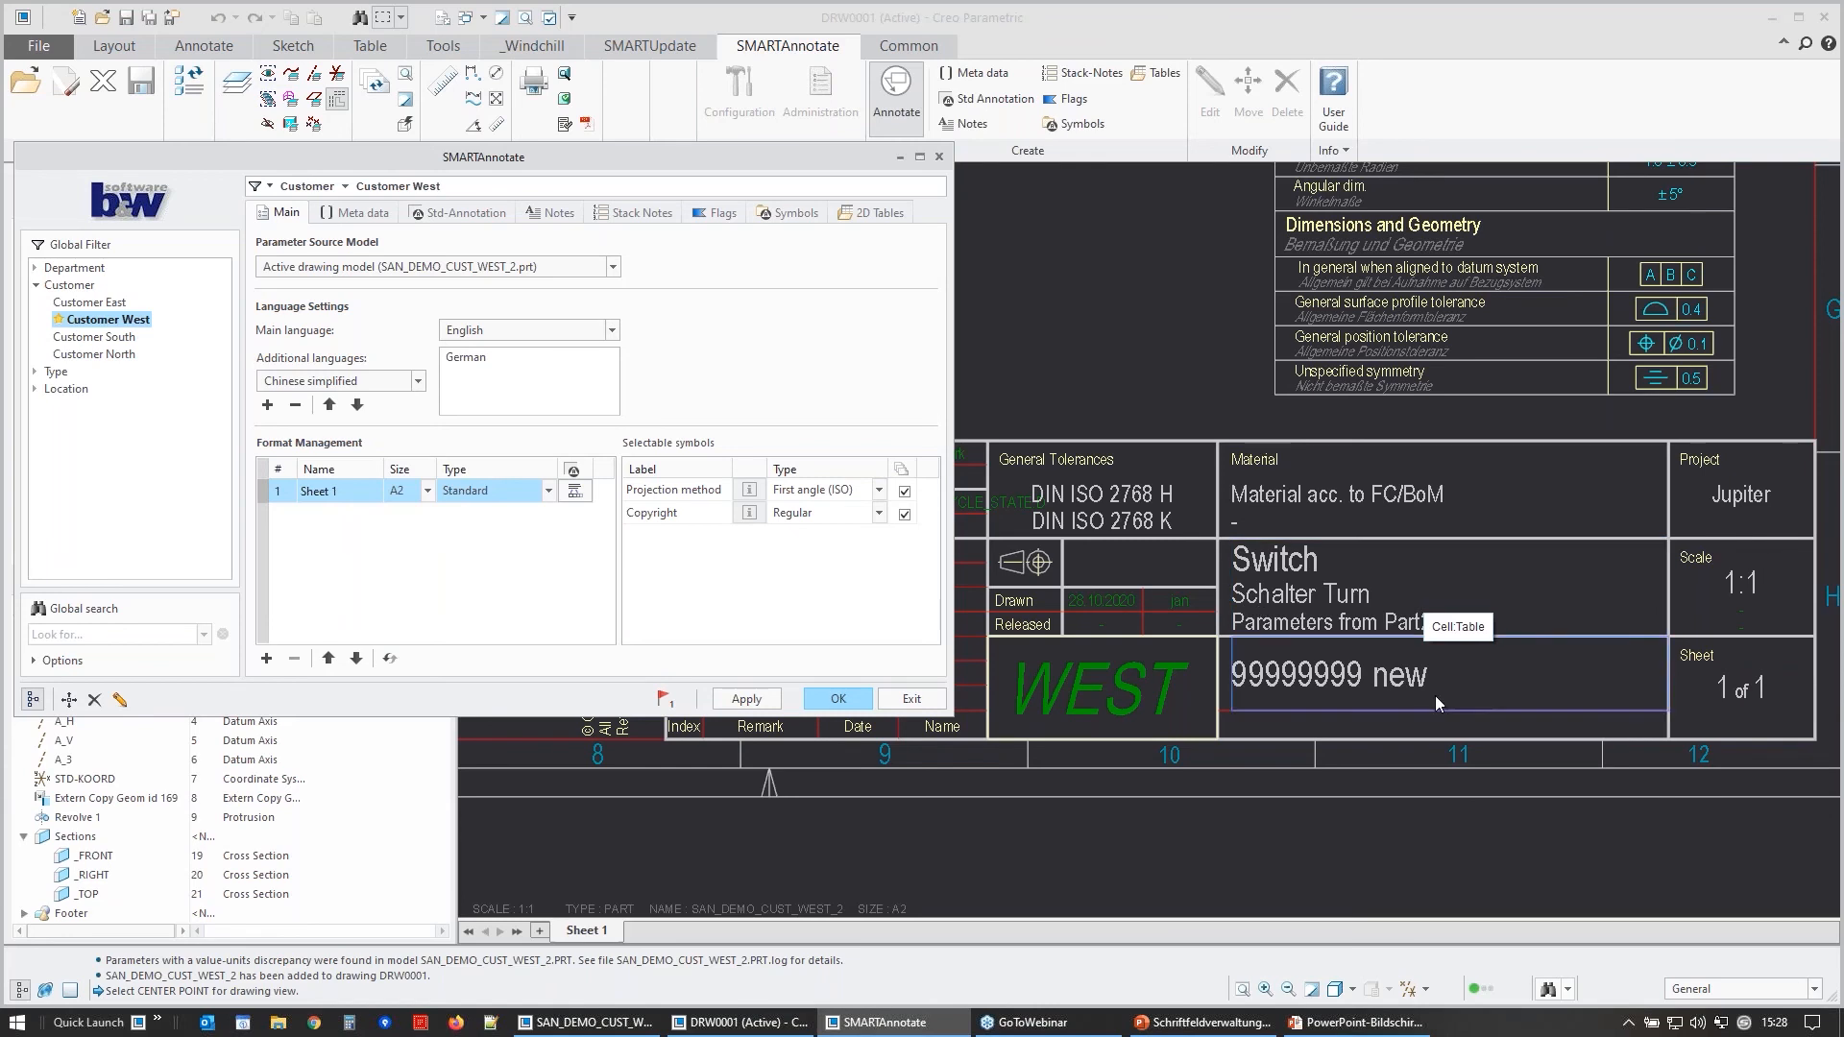
- Set the parameter source model to SAN_DEMO_CUST_WEST.prt, check the title block and accept the SMARTAnnotate settings
click(611, 269)
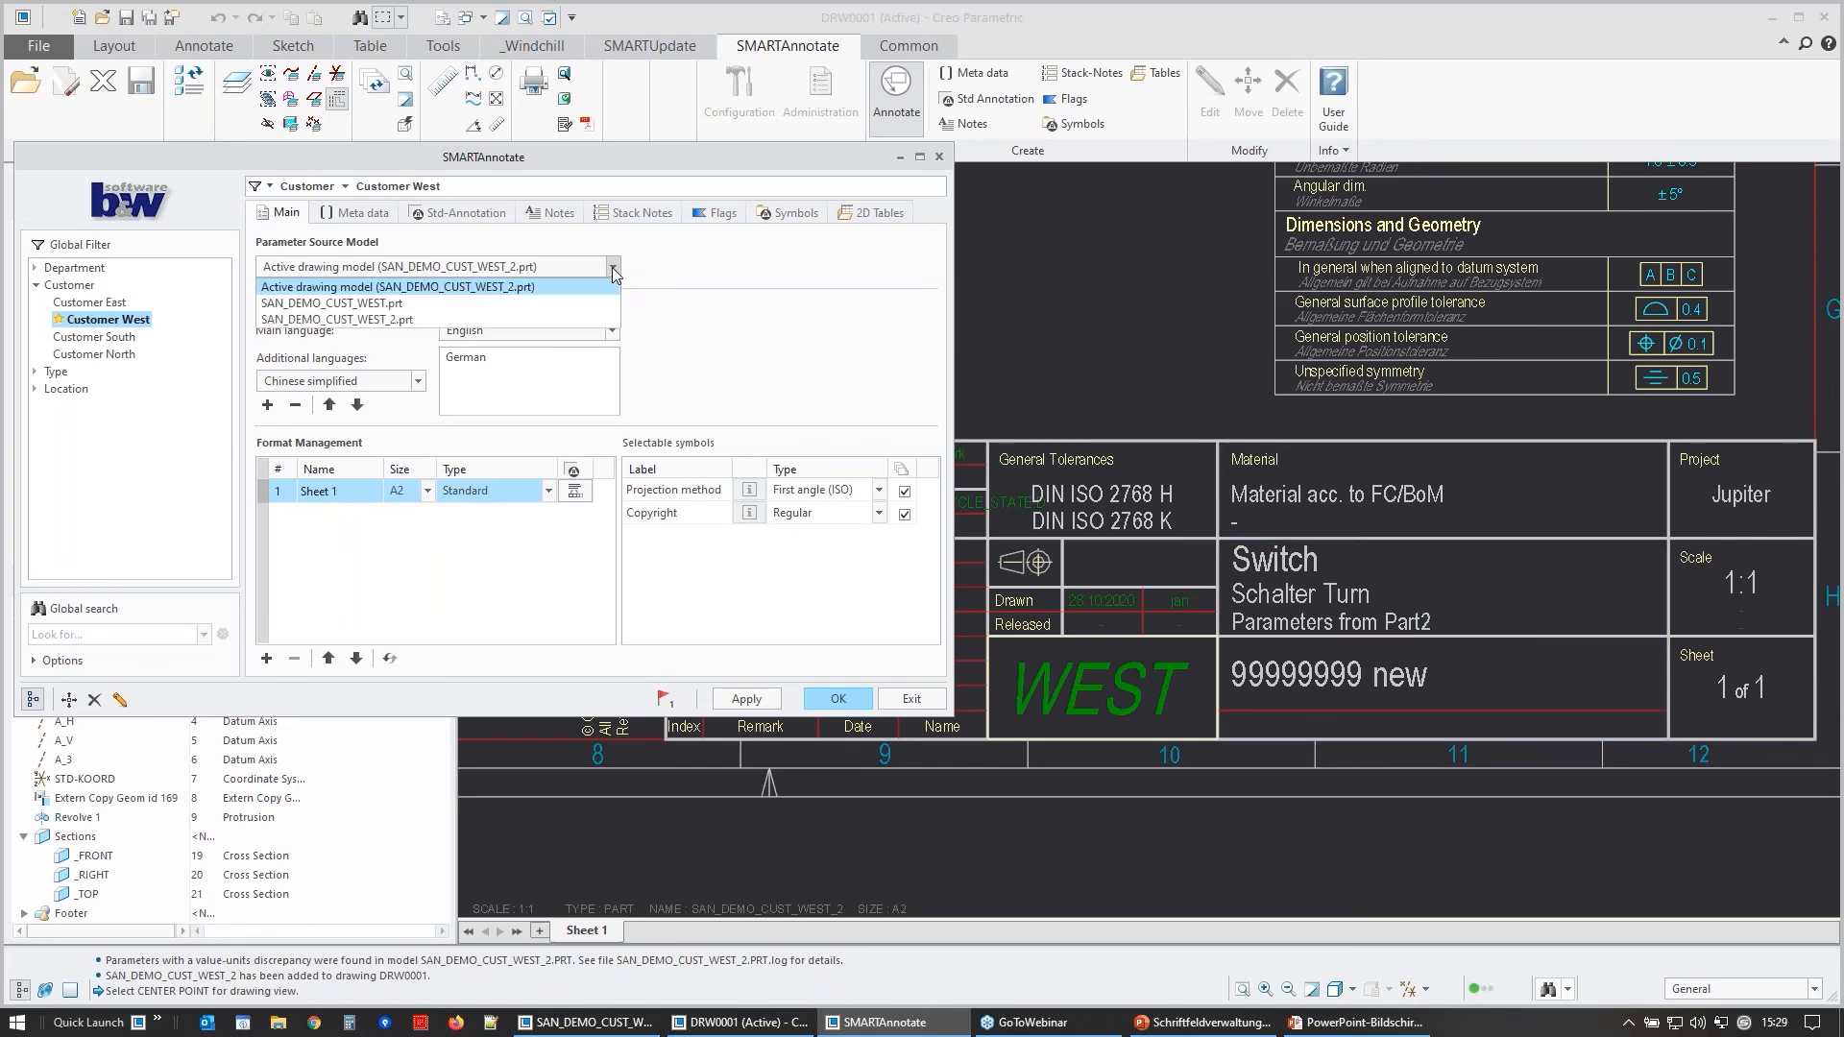
click(471, 304)
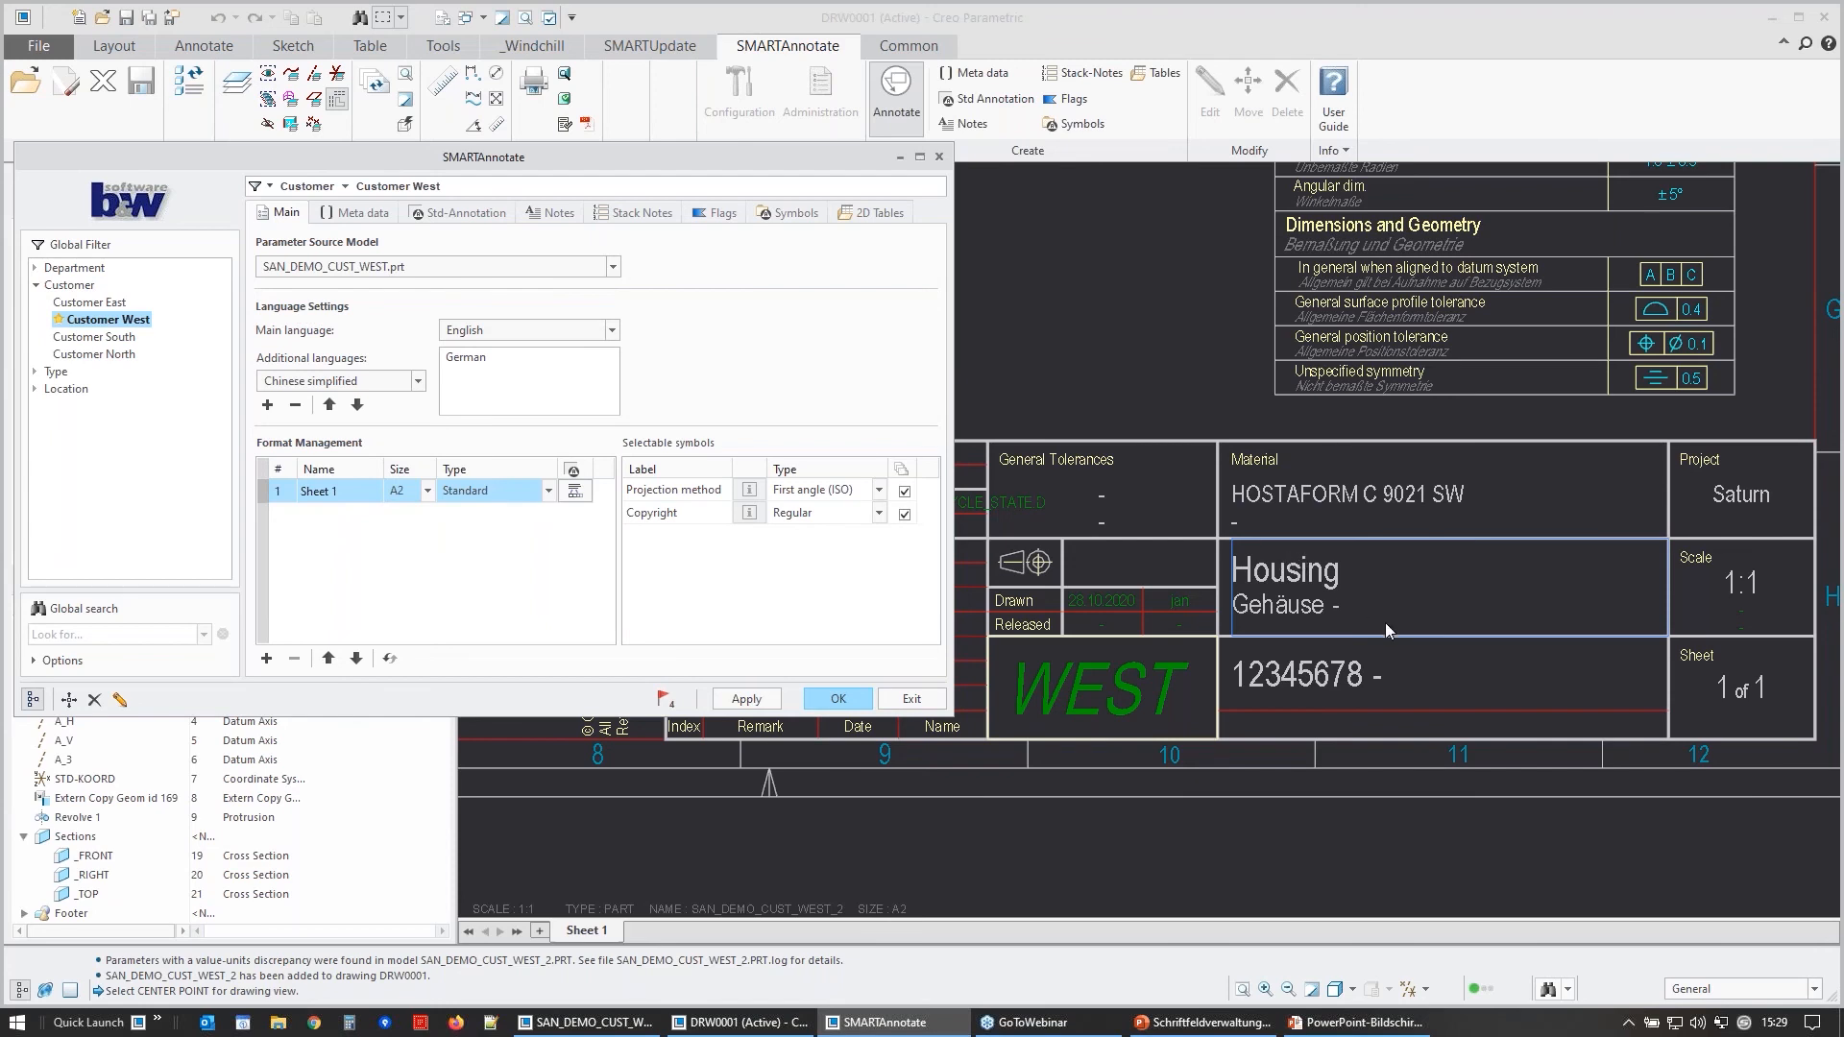
scroll(1449, 585, down, 2)
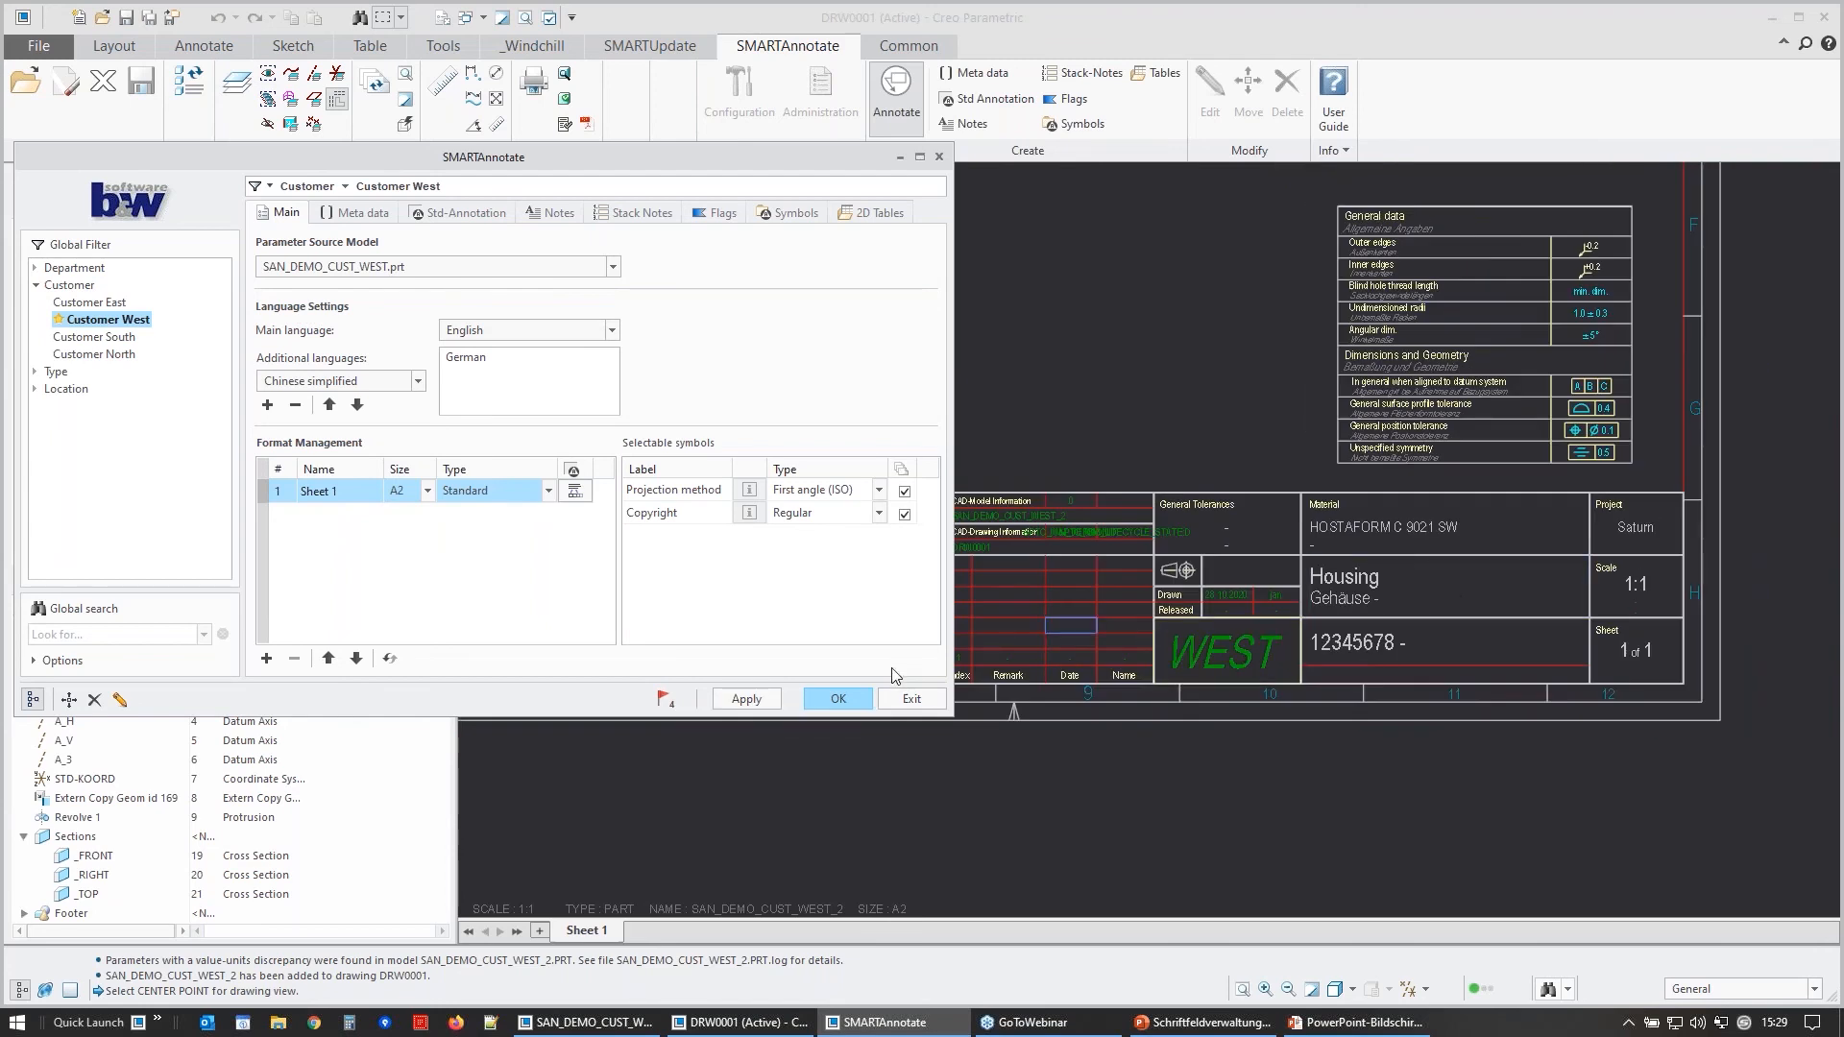
click(850, 702)
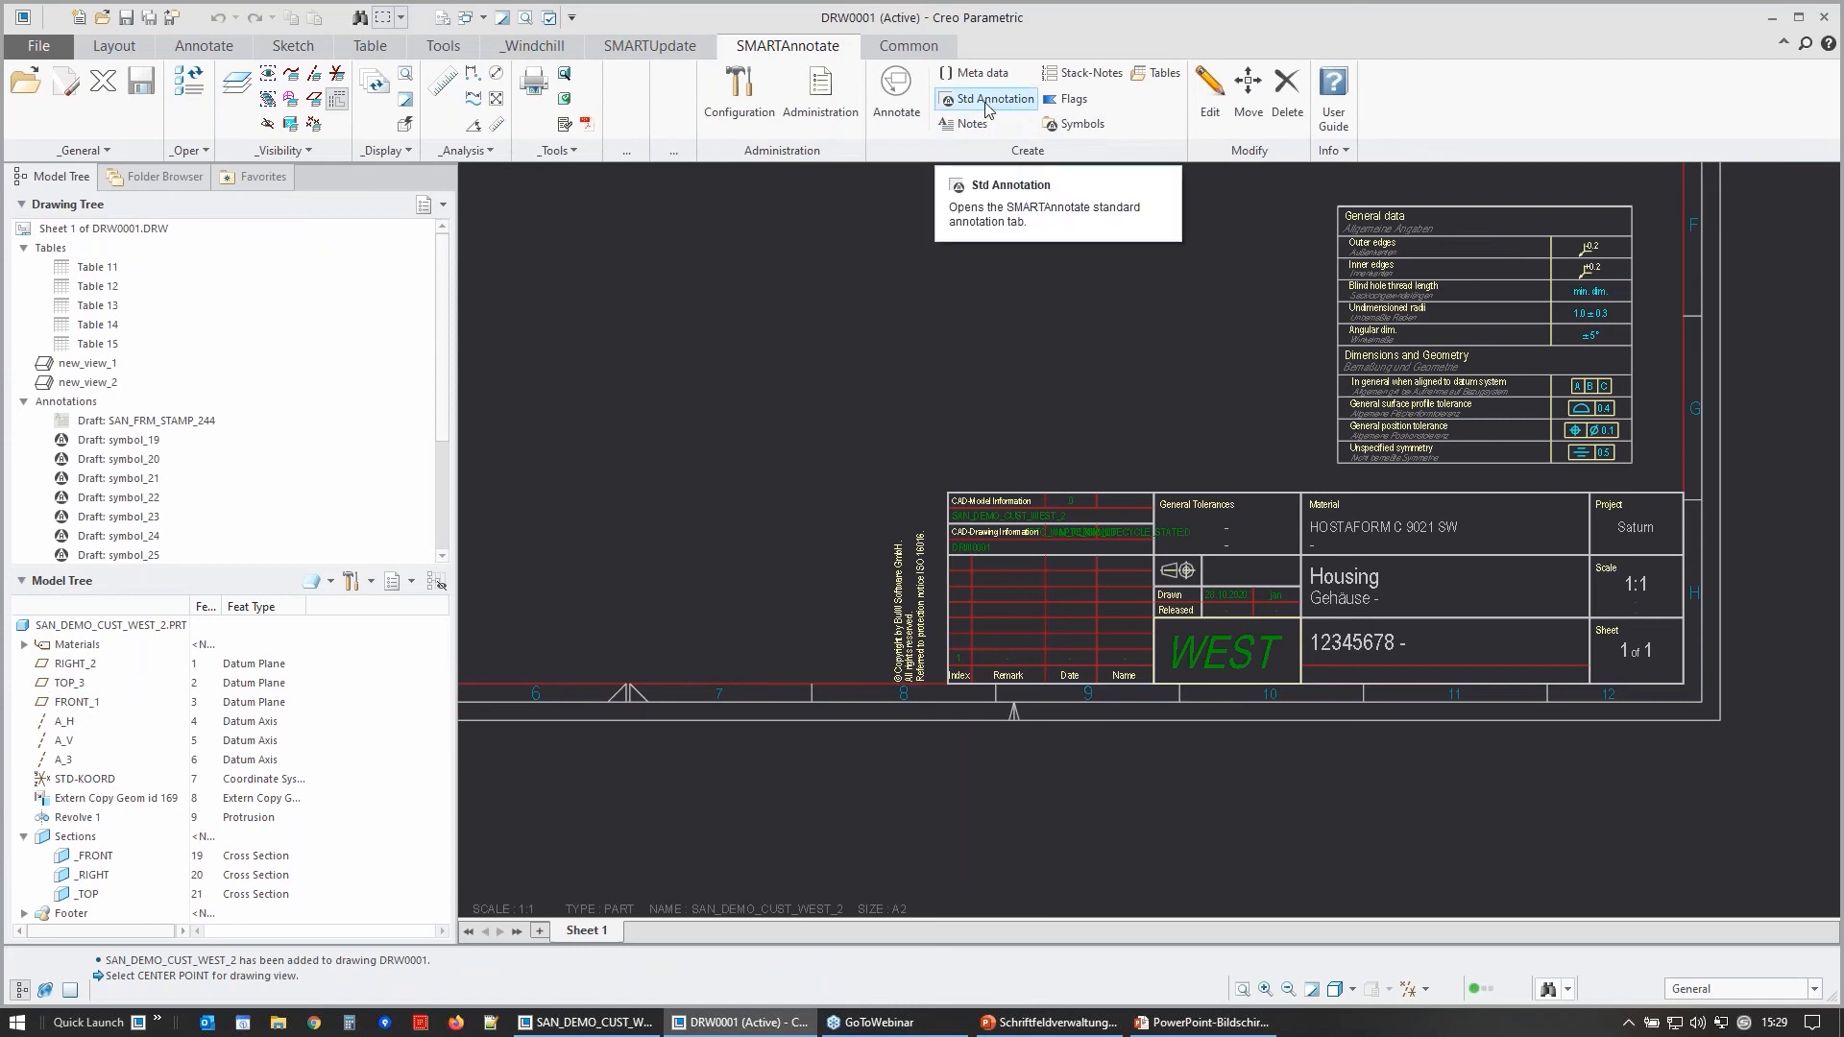
- Change Sheet 1 to size A3 in SMARTAnnotate, apply it, inspect the resized sheet and exit the dialog
scroll(1320, 429, down, 2)
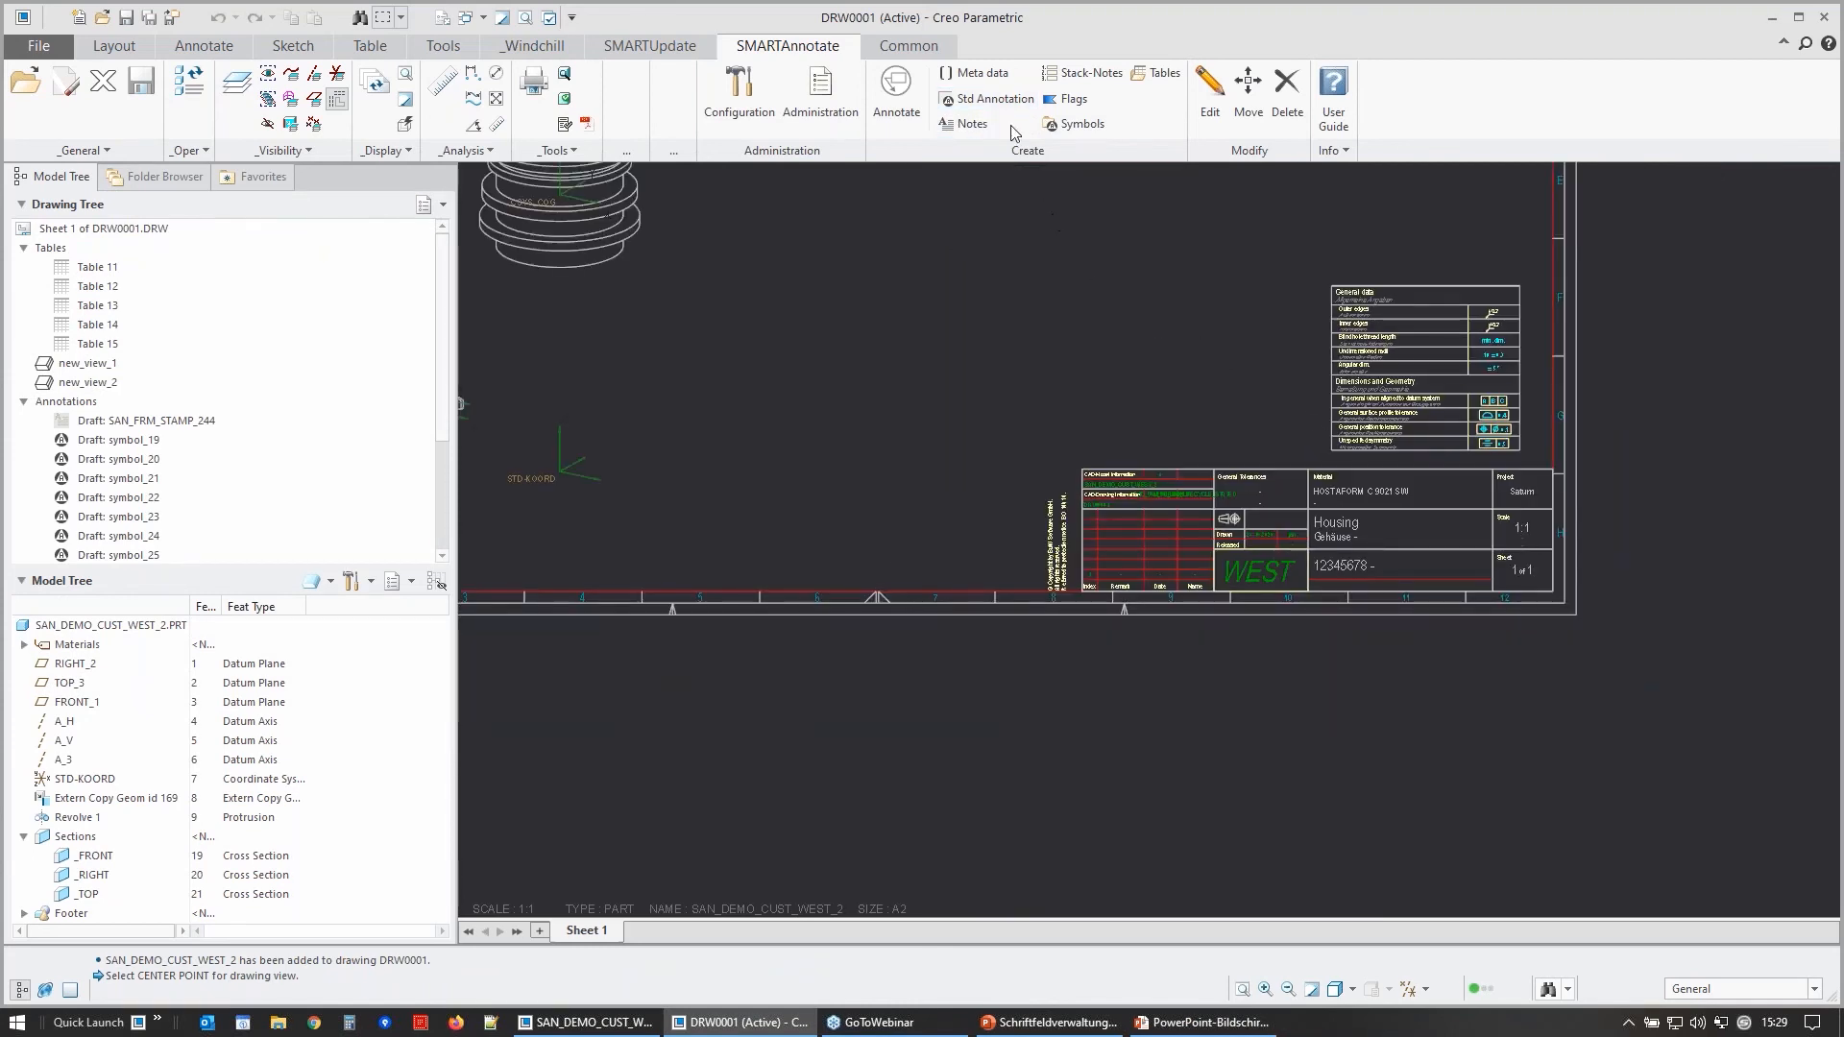
click(920, 96)
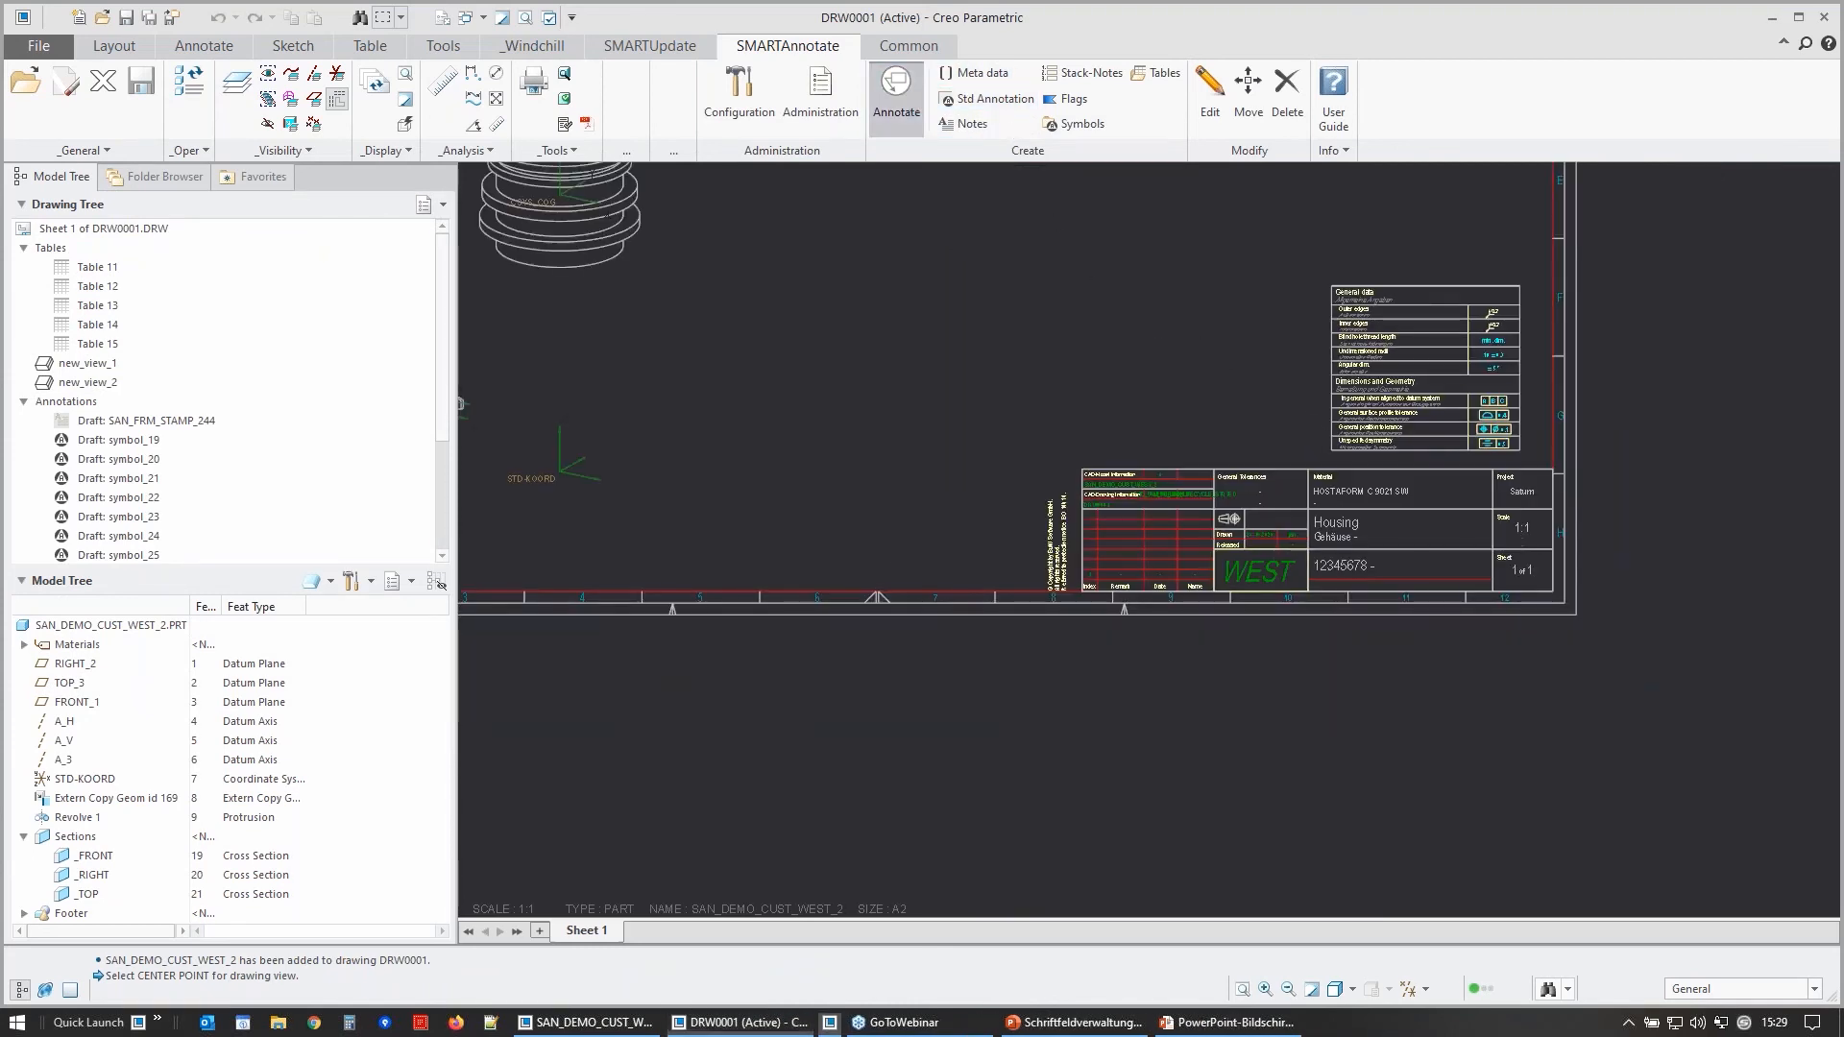
click(427, 492)
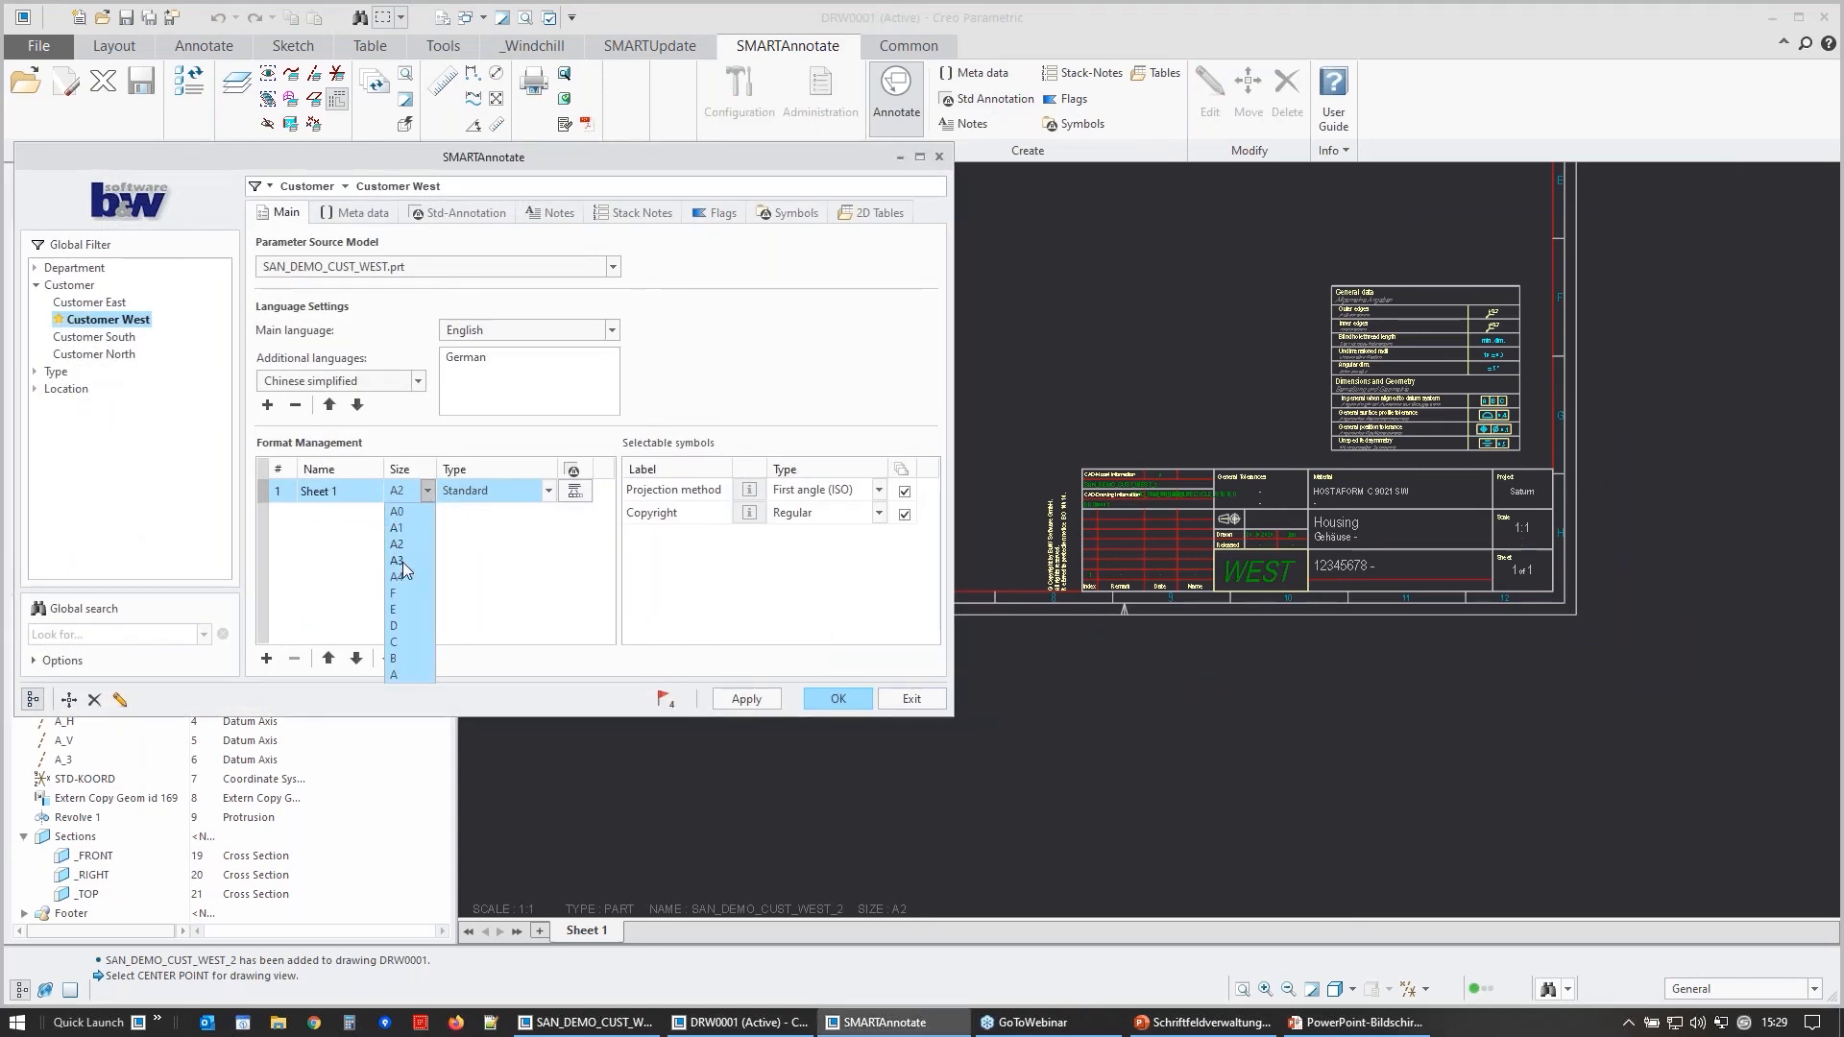
click(402, 562)
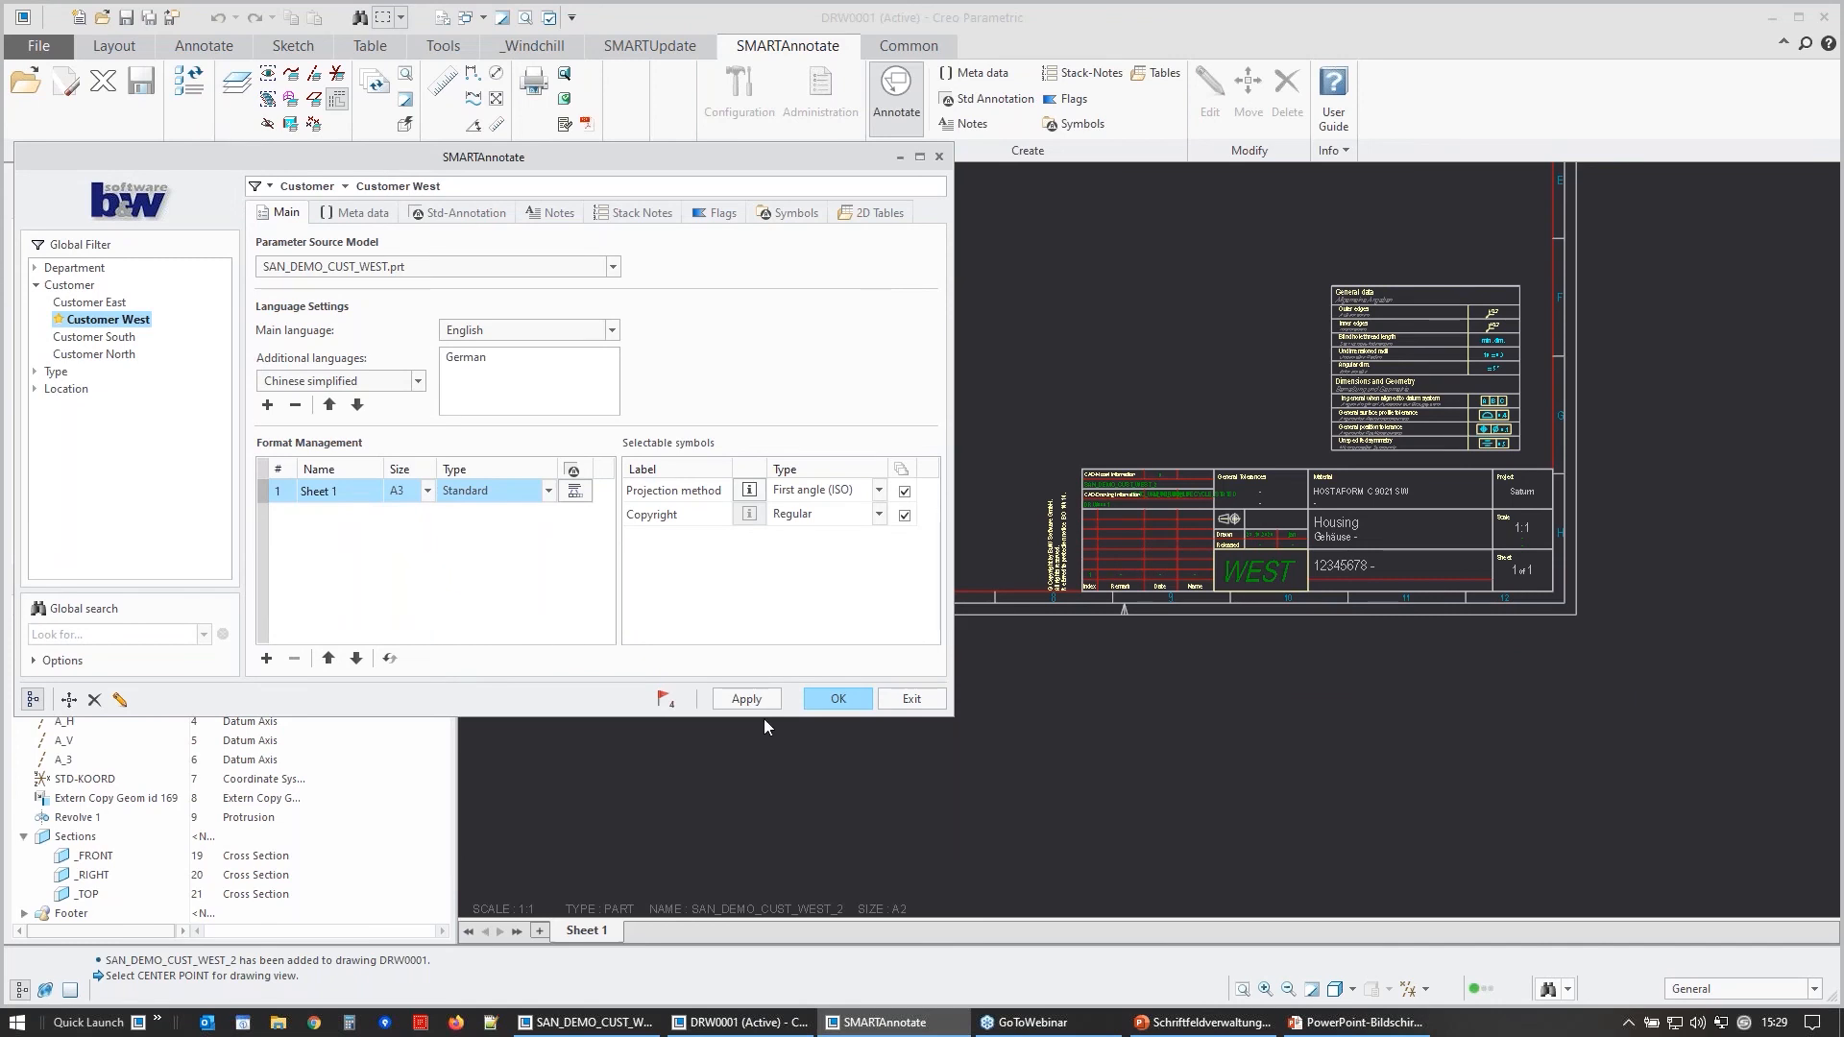
click(748, 697)
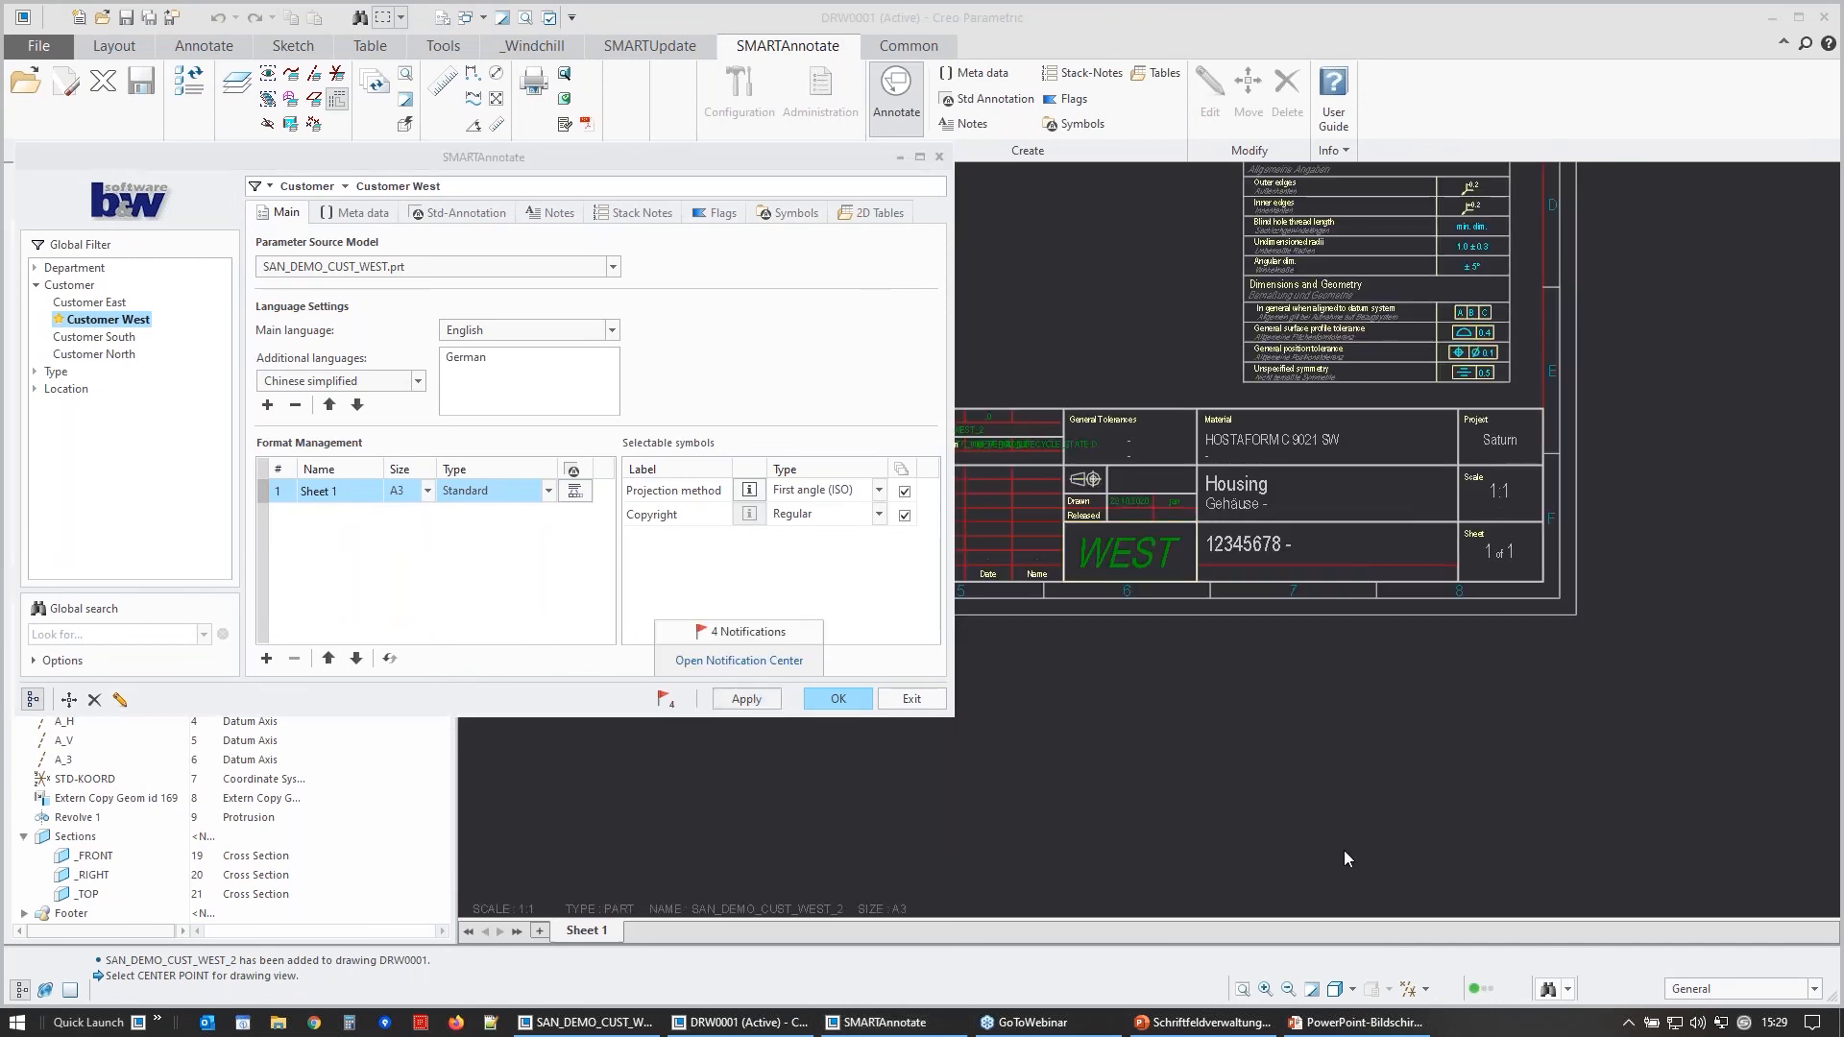
scroll(1419, 814, down, 5)
scroll(1490, 746, up, 6)
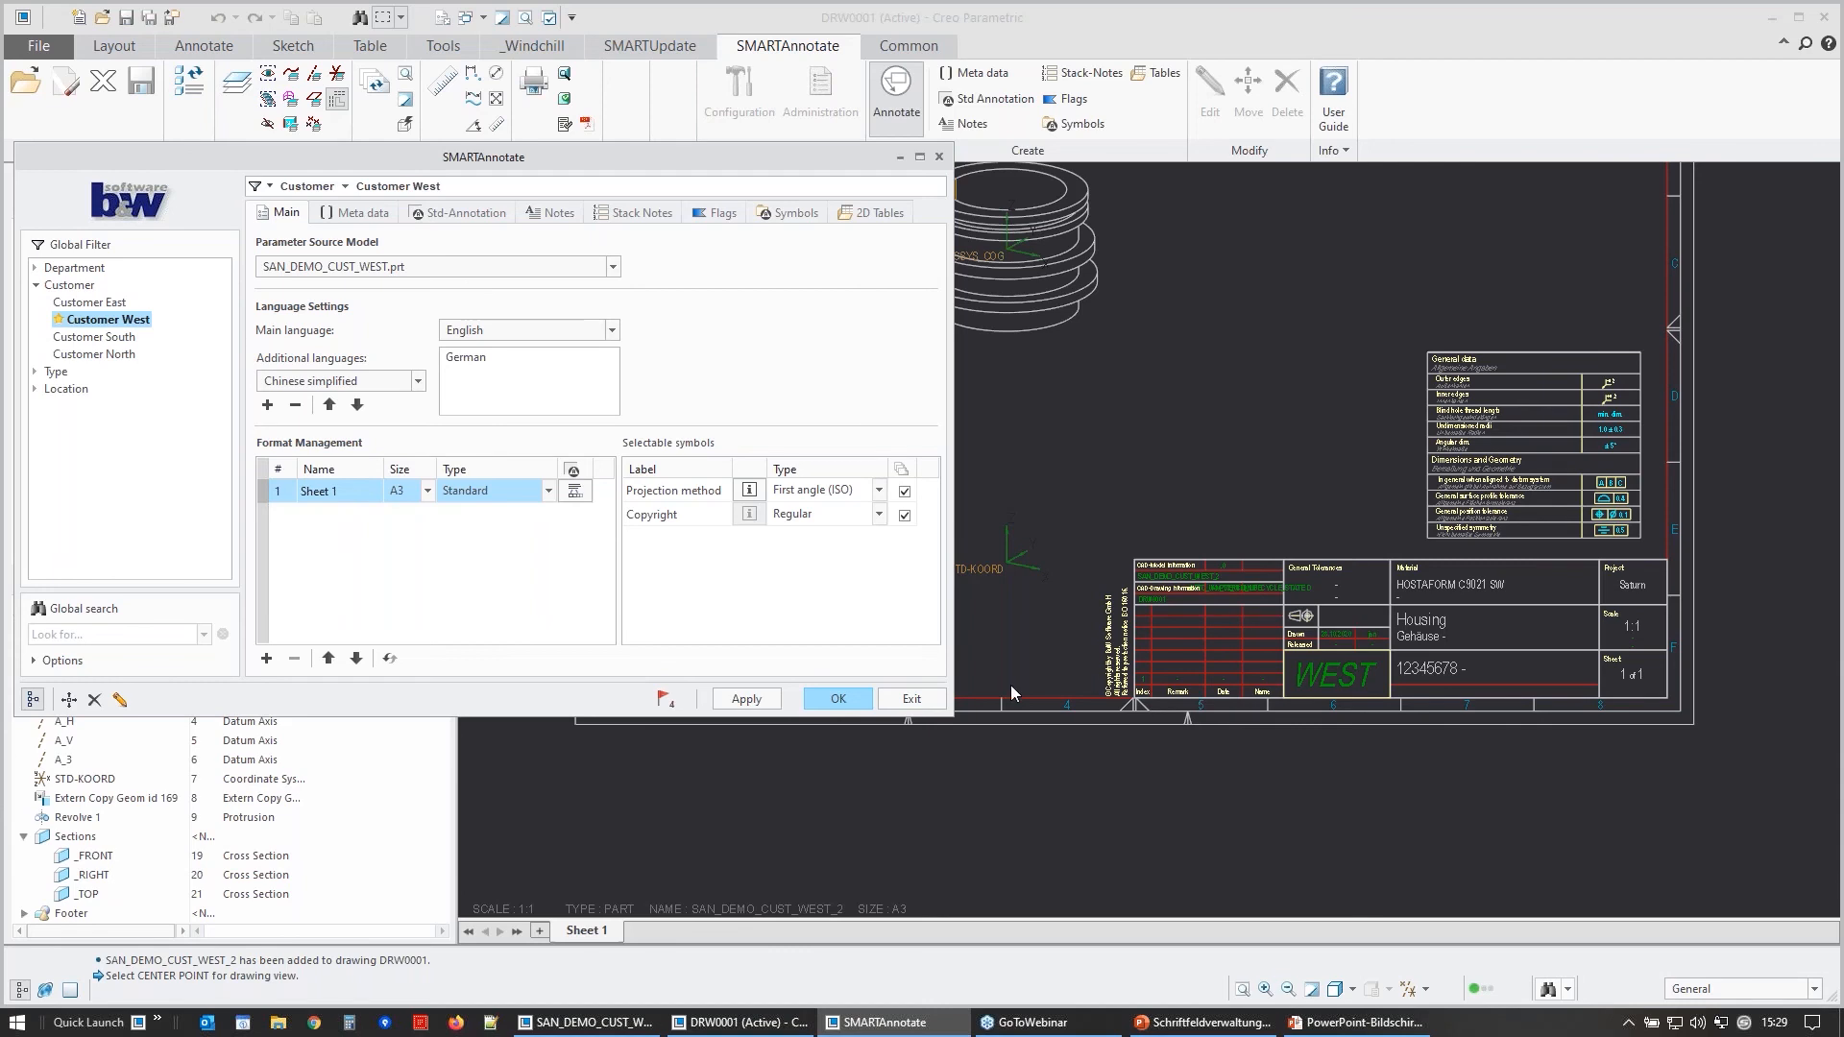
click(914, 700)
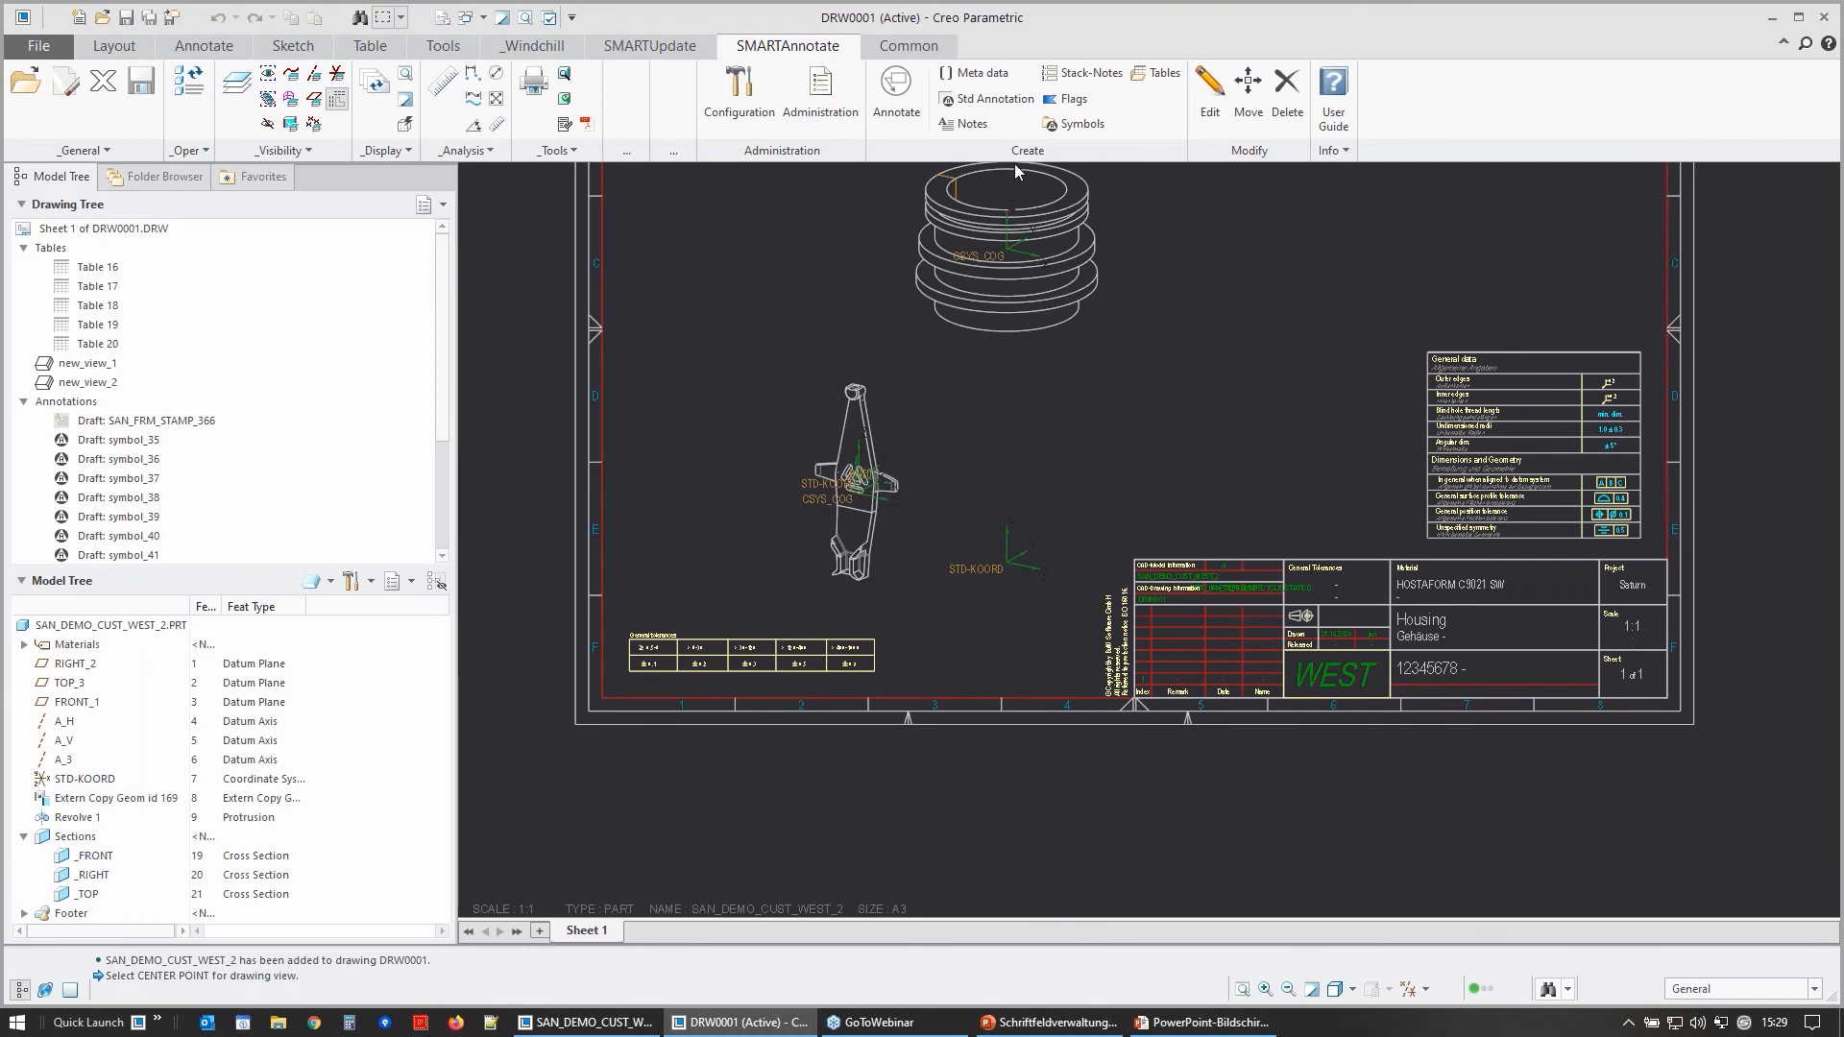
- Open the SMARTAnnotate administration and inspect the Customer West filter's definition and parameter rule without changing it
click(848, 108)
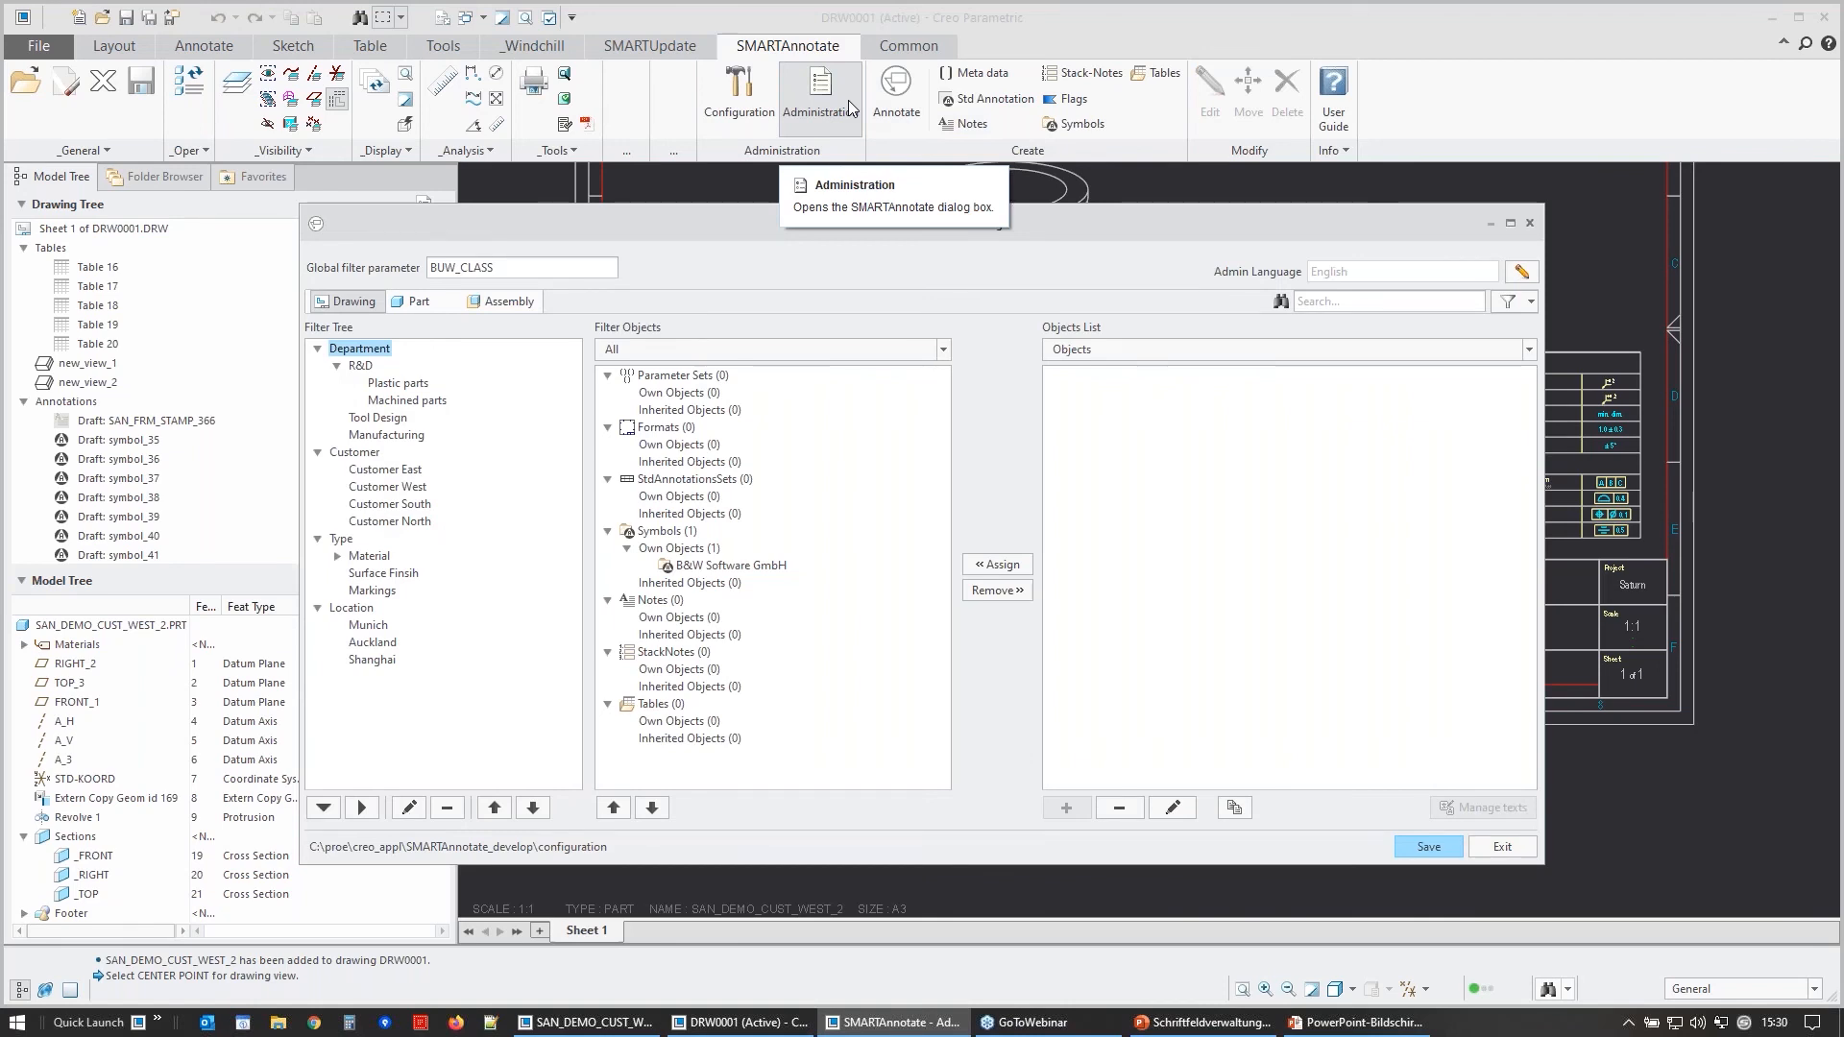
click(389, 487)
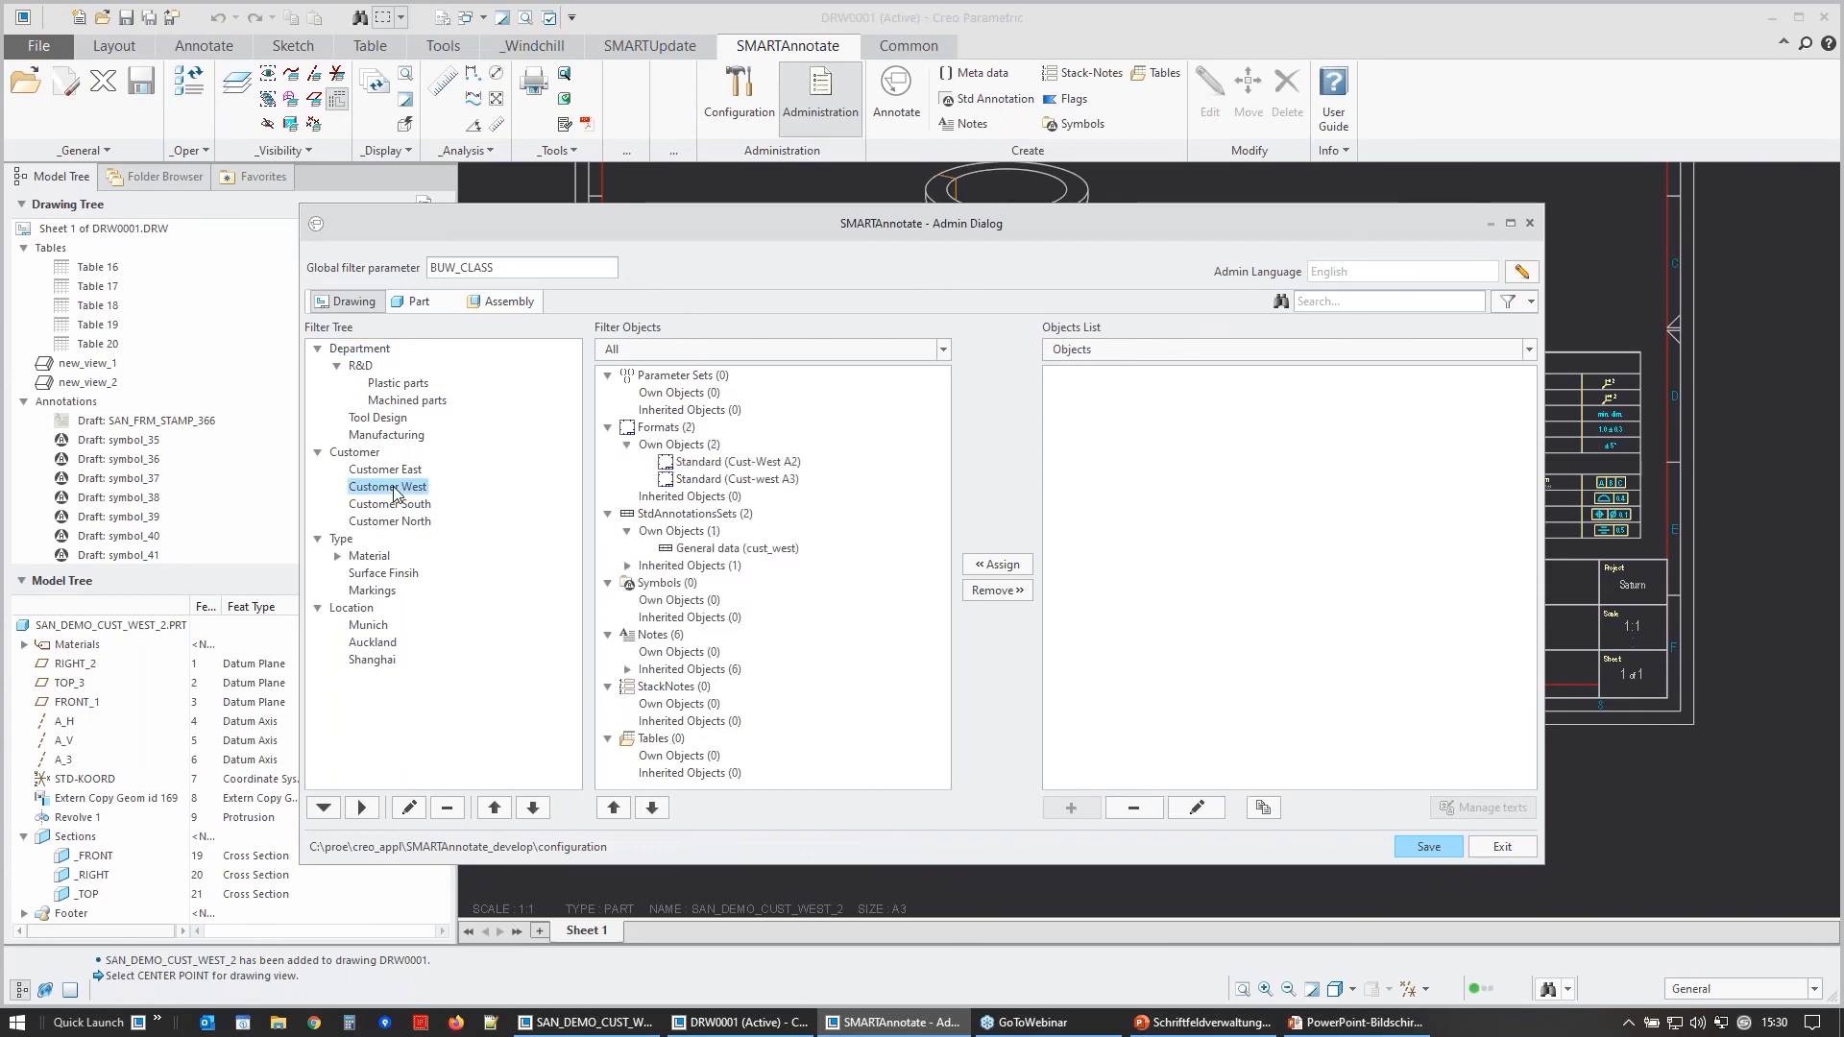
double_click(392, 494)
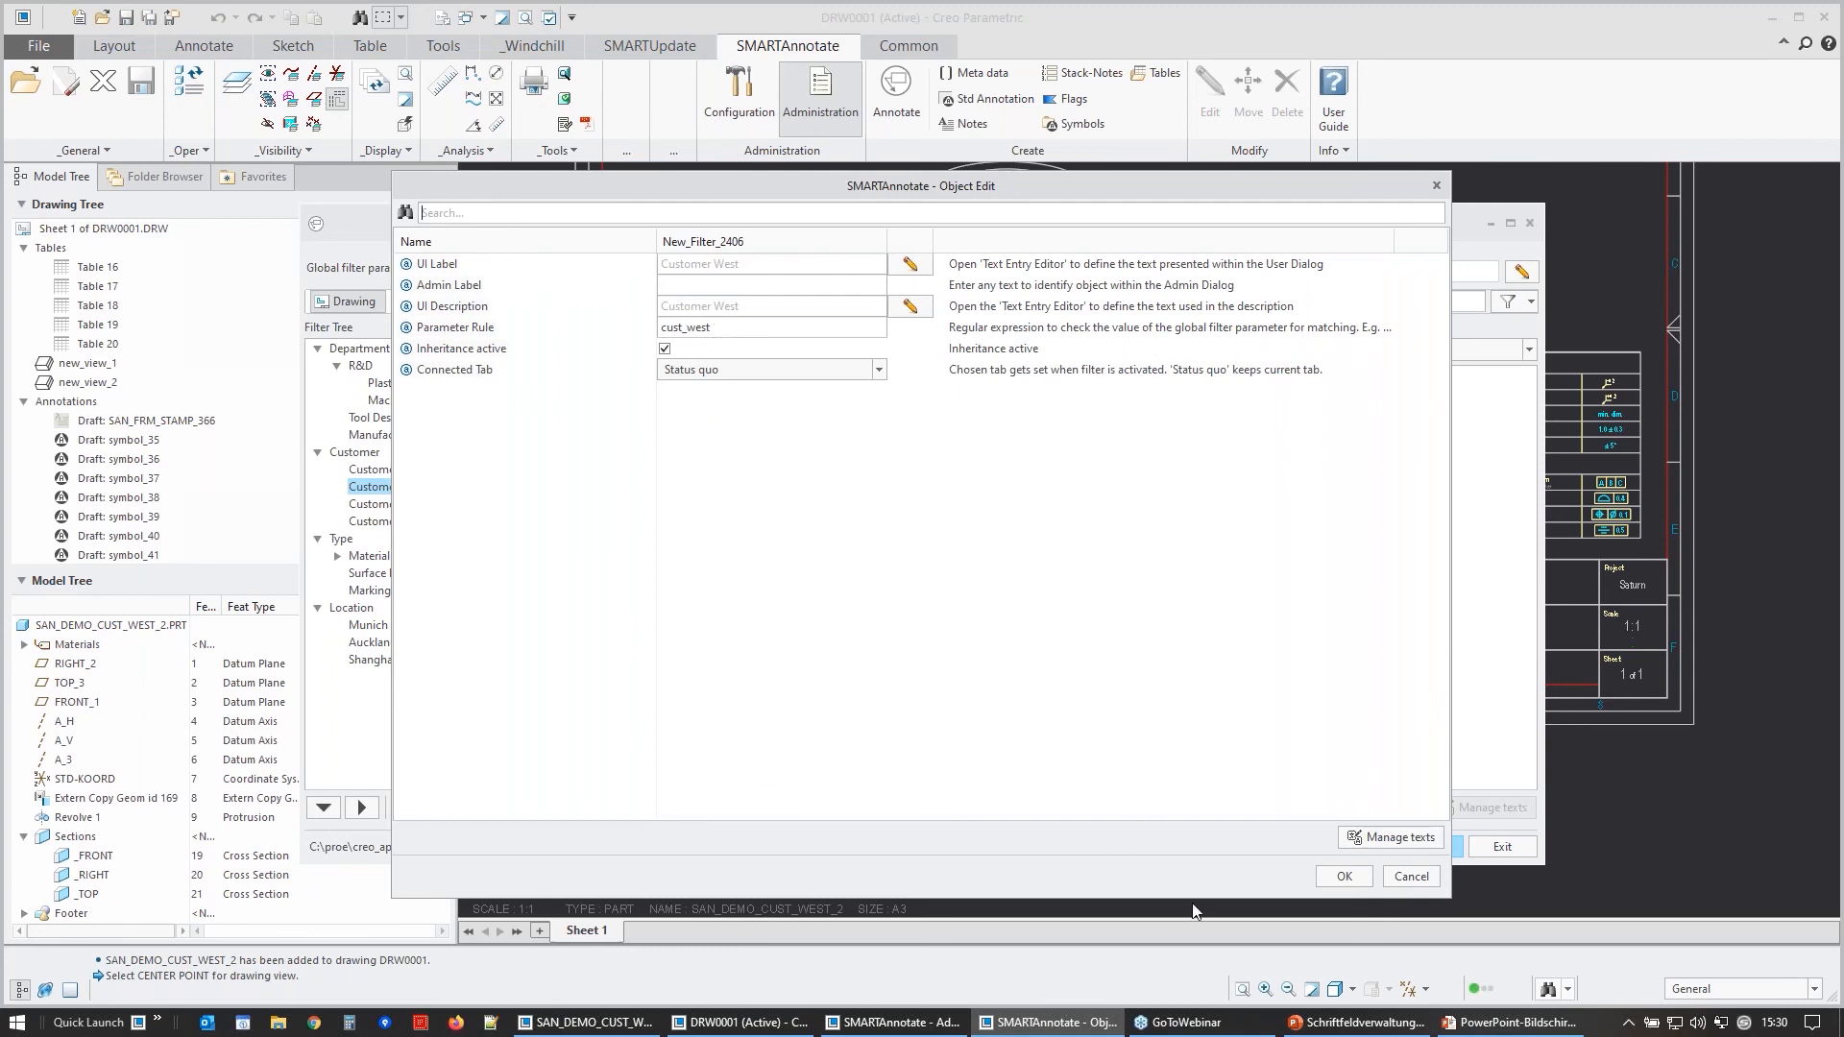
click(1410, 877)
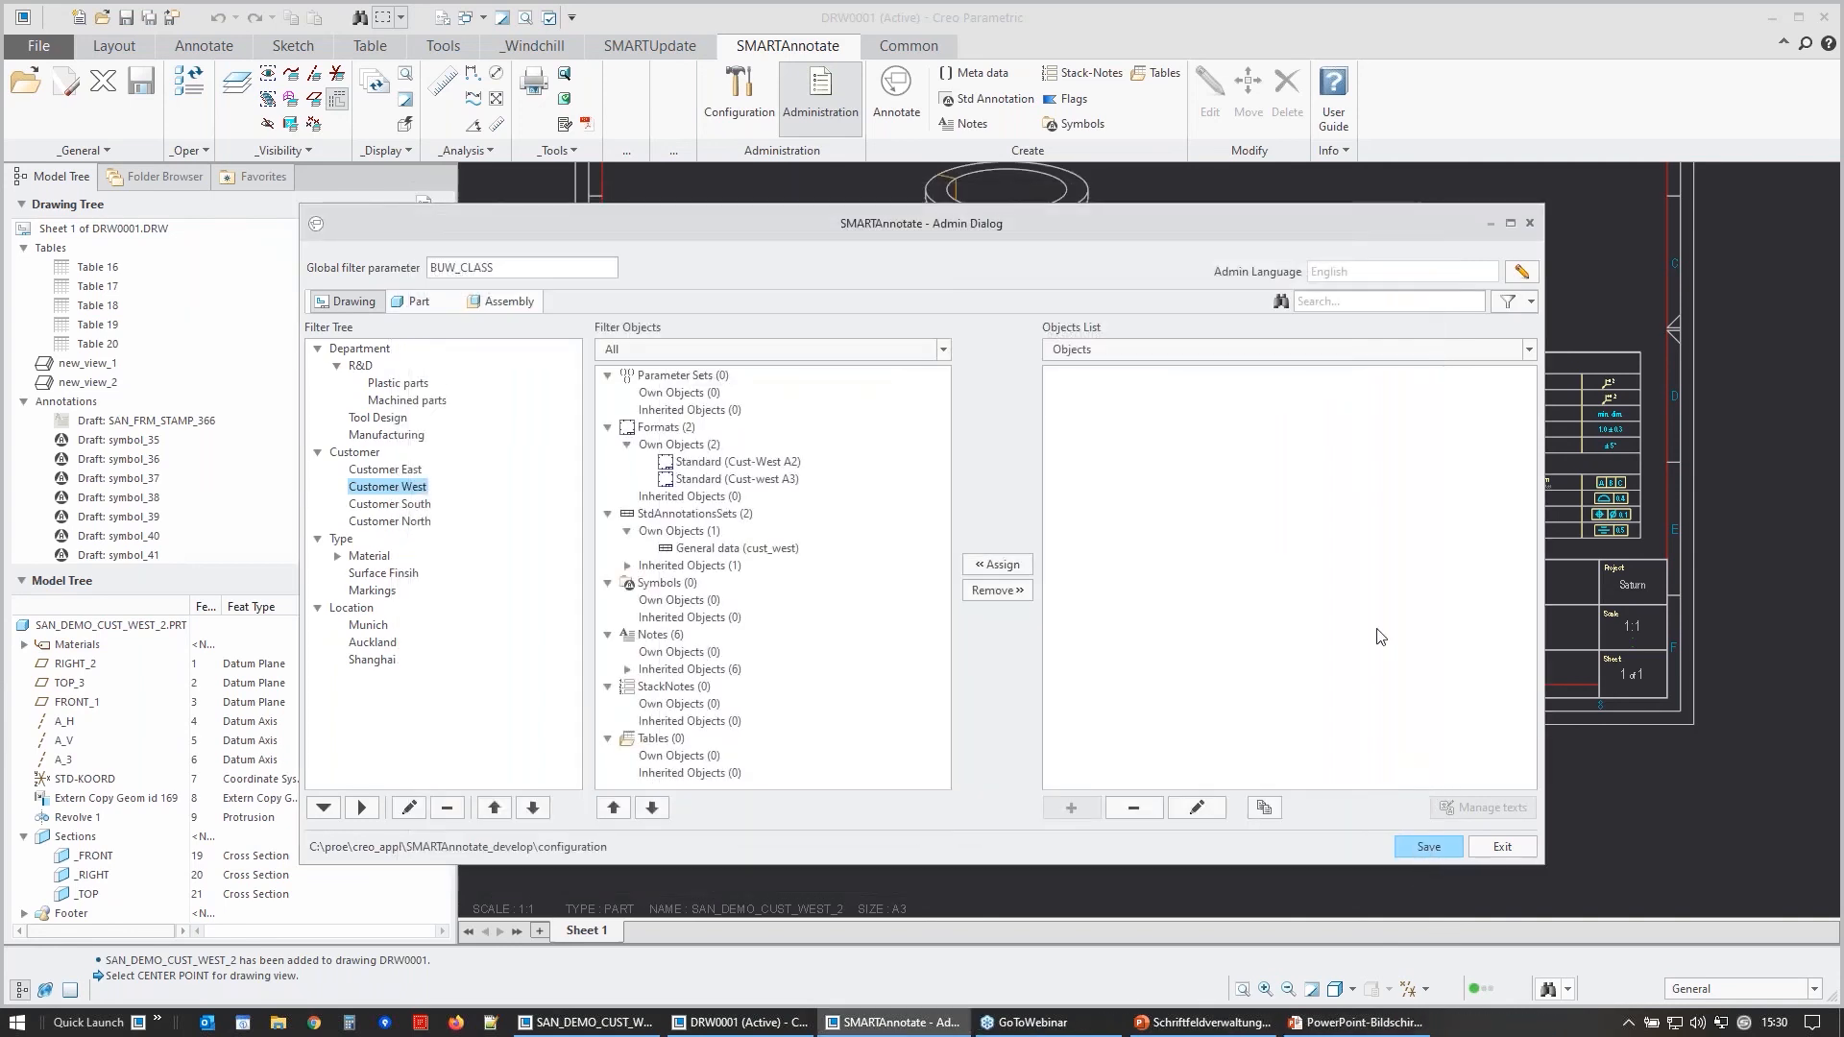
- Inspect the DOC_NO (SAP number) parameter definition, including its source and input type options, and leave it unchanged
click(1204, 351)
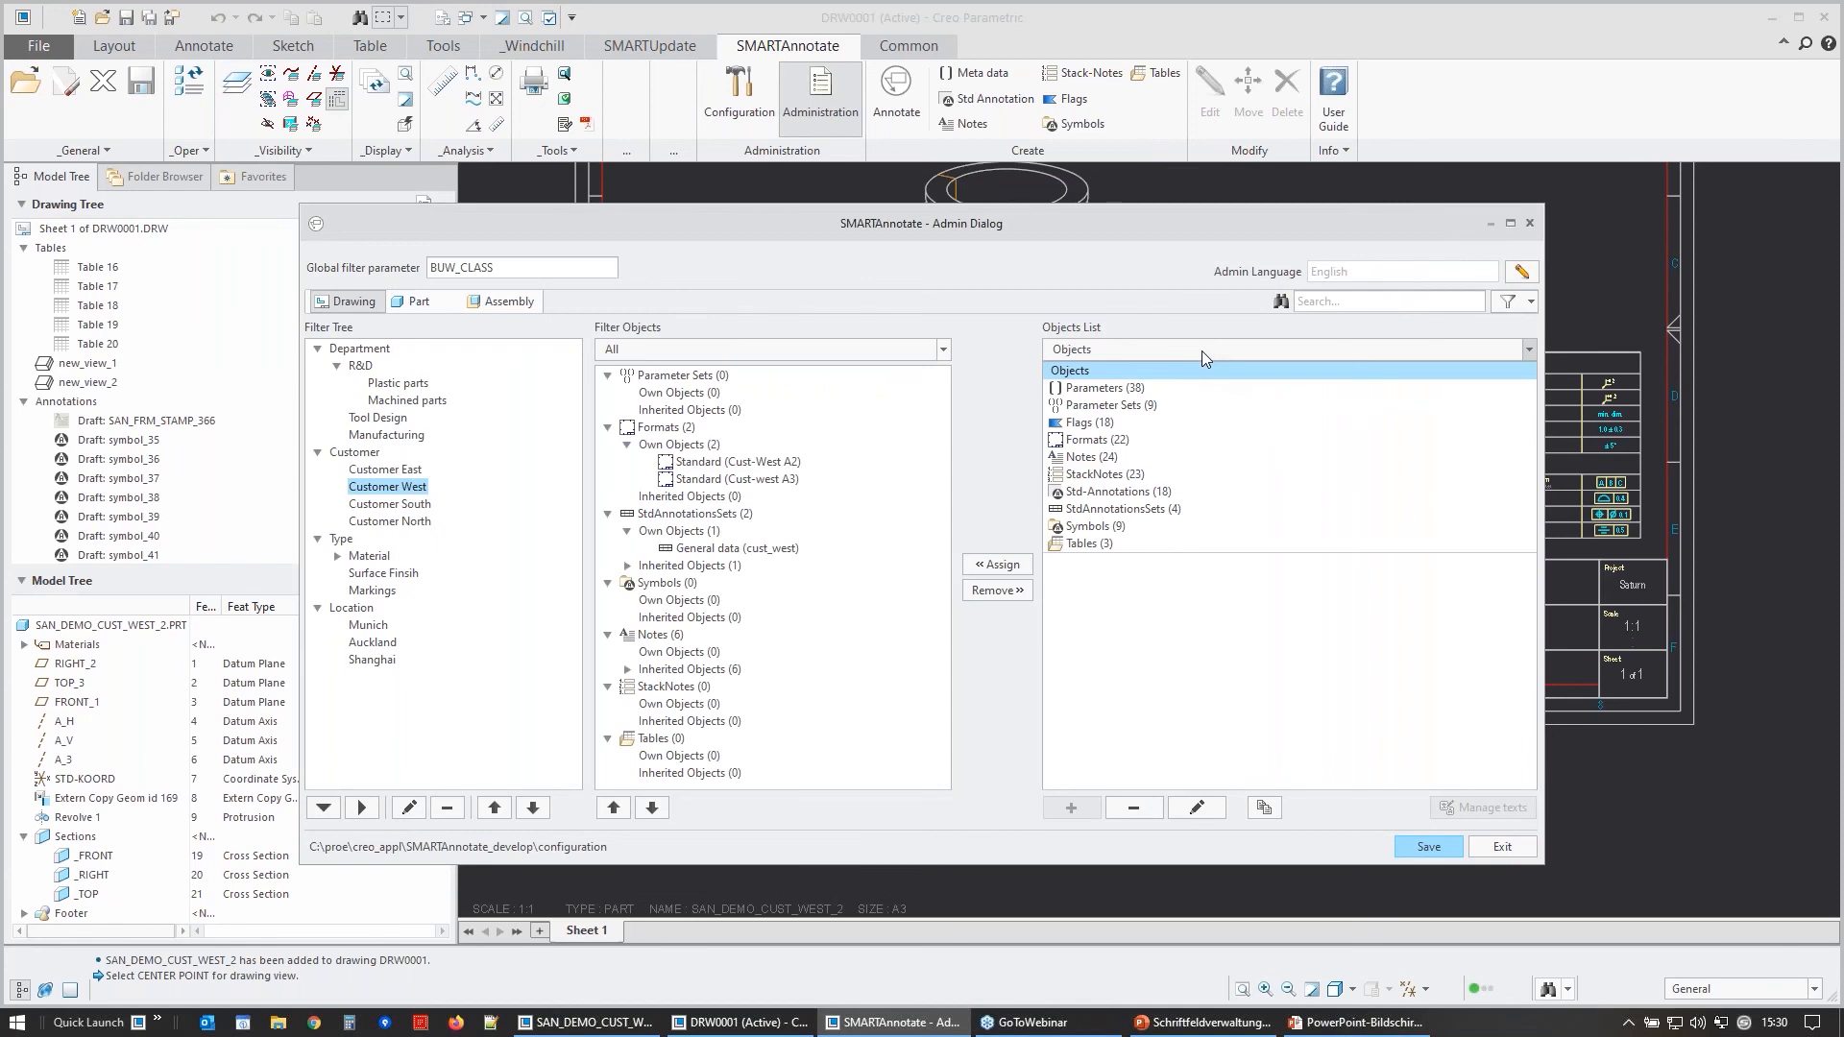
click(1165, 390)
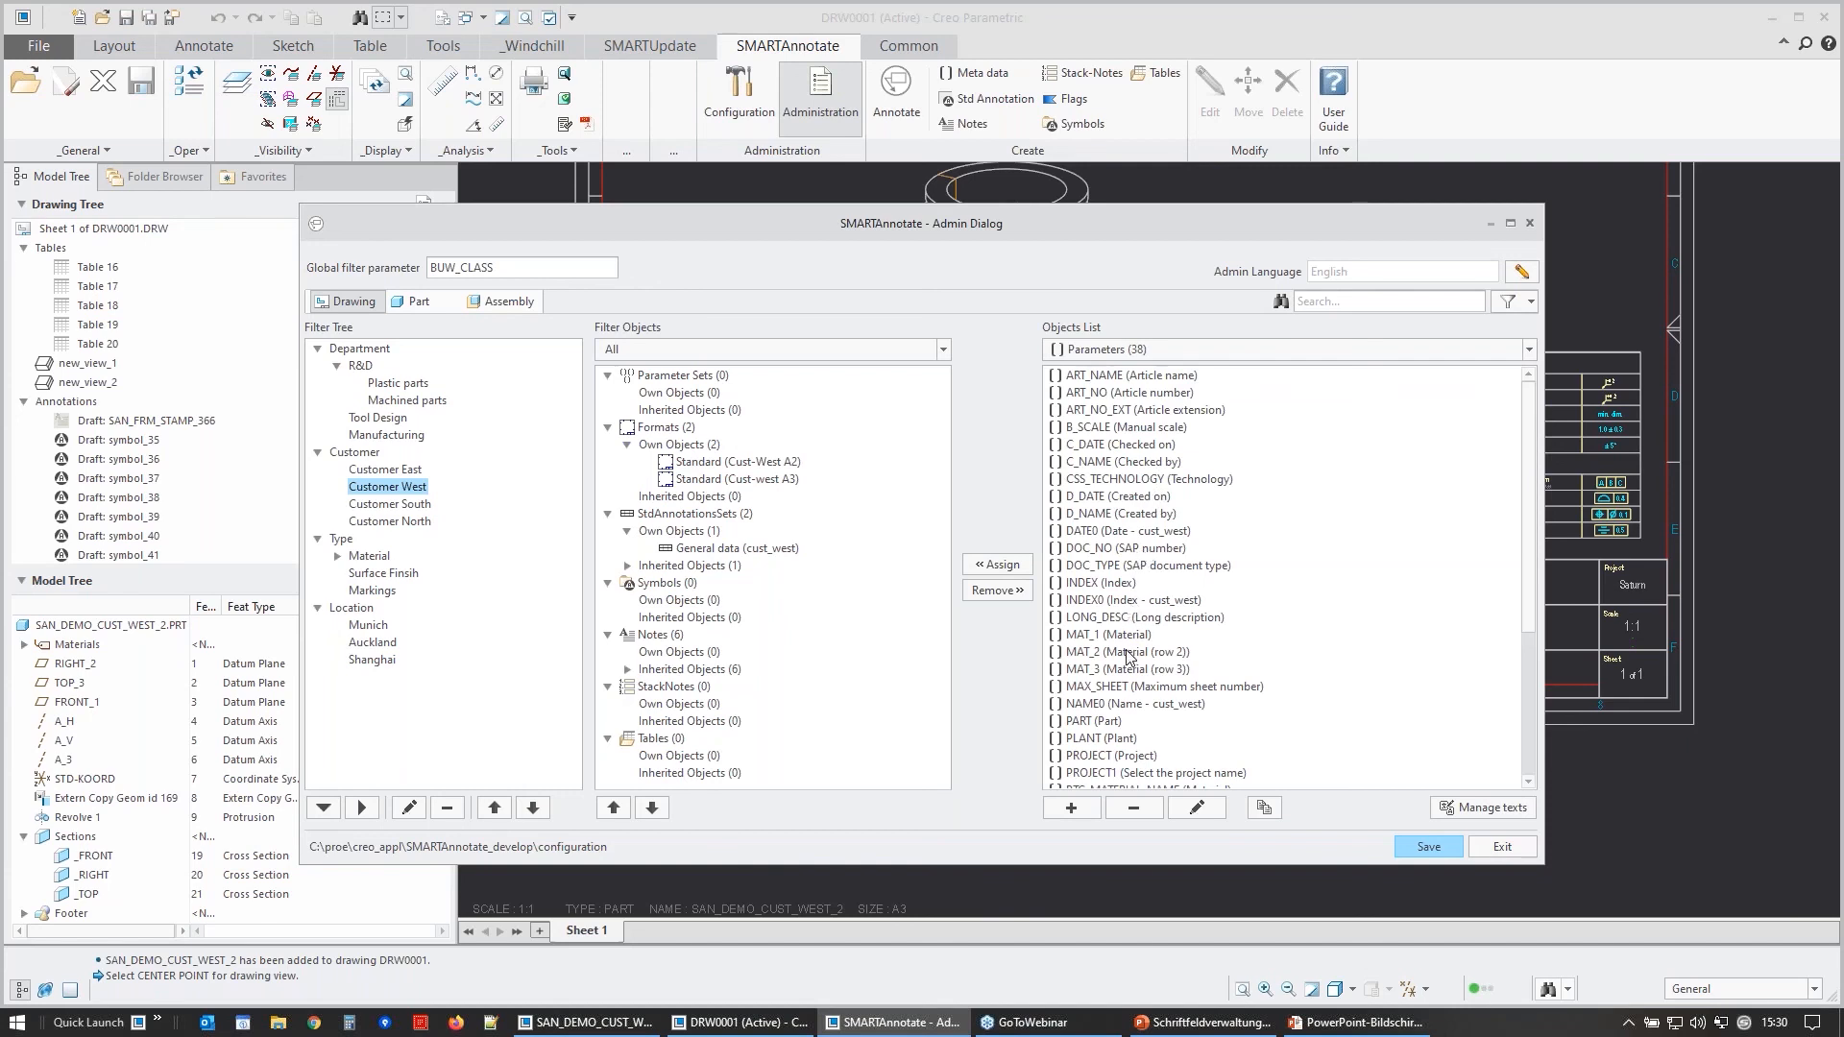
click(1130, 557)
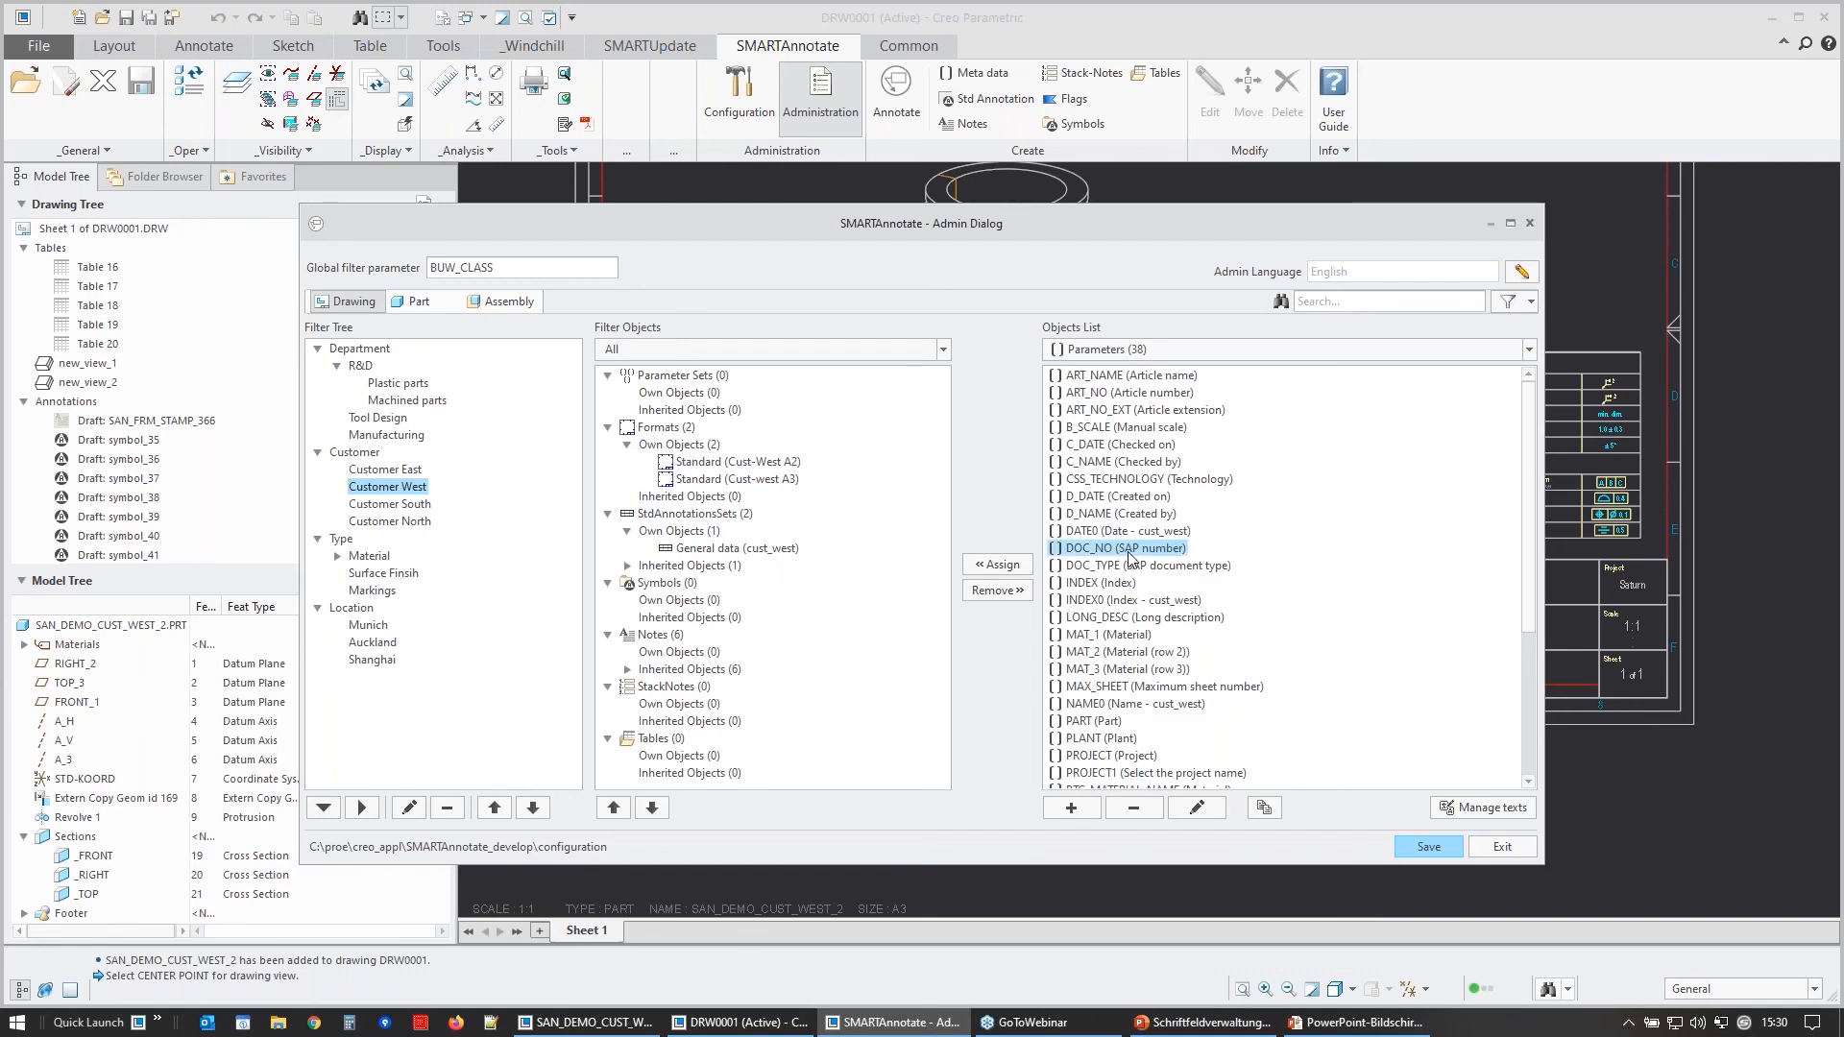
double_click(1130, 553)
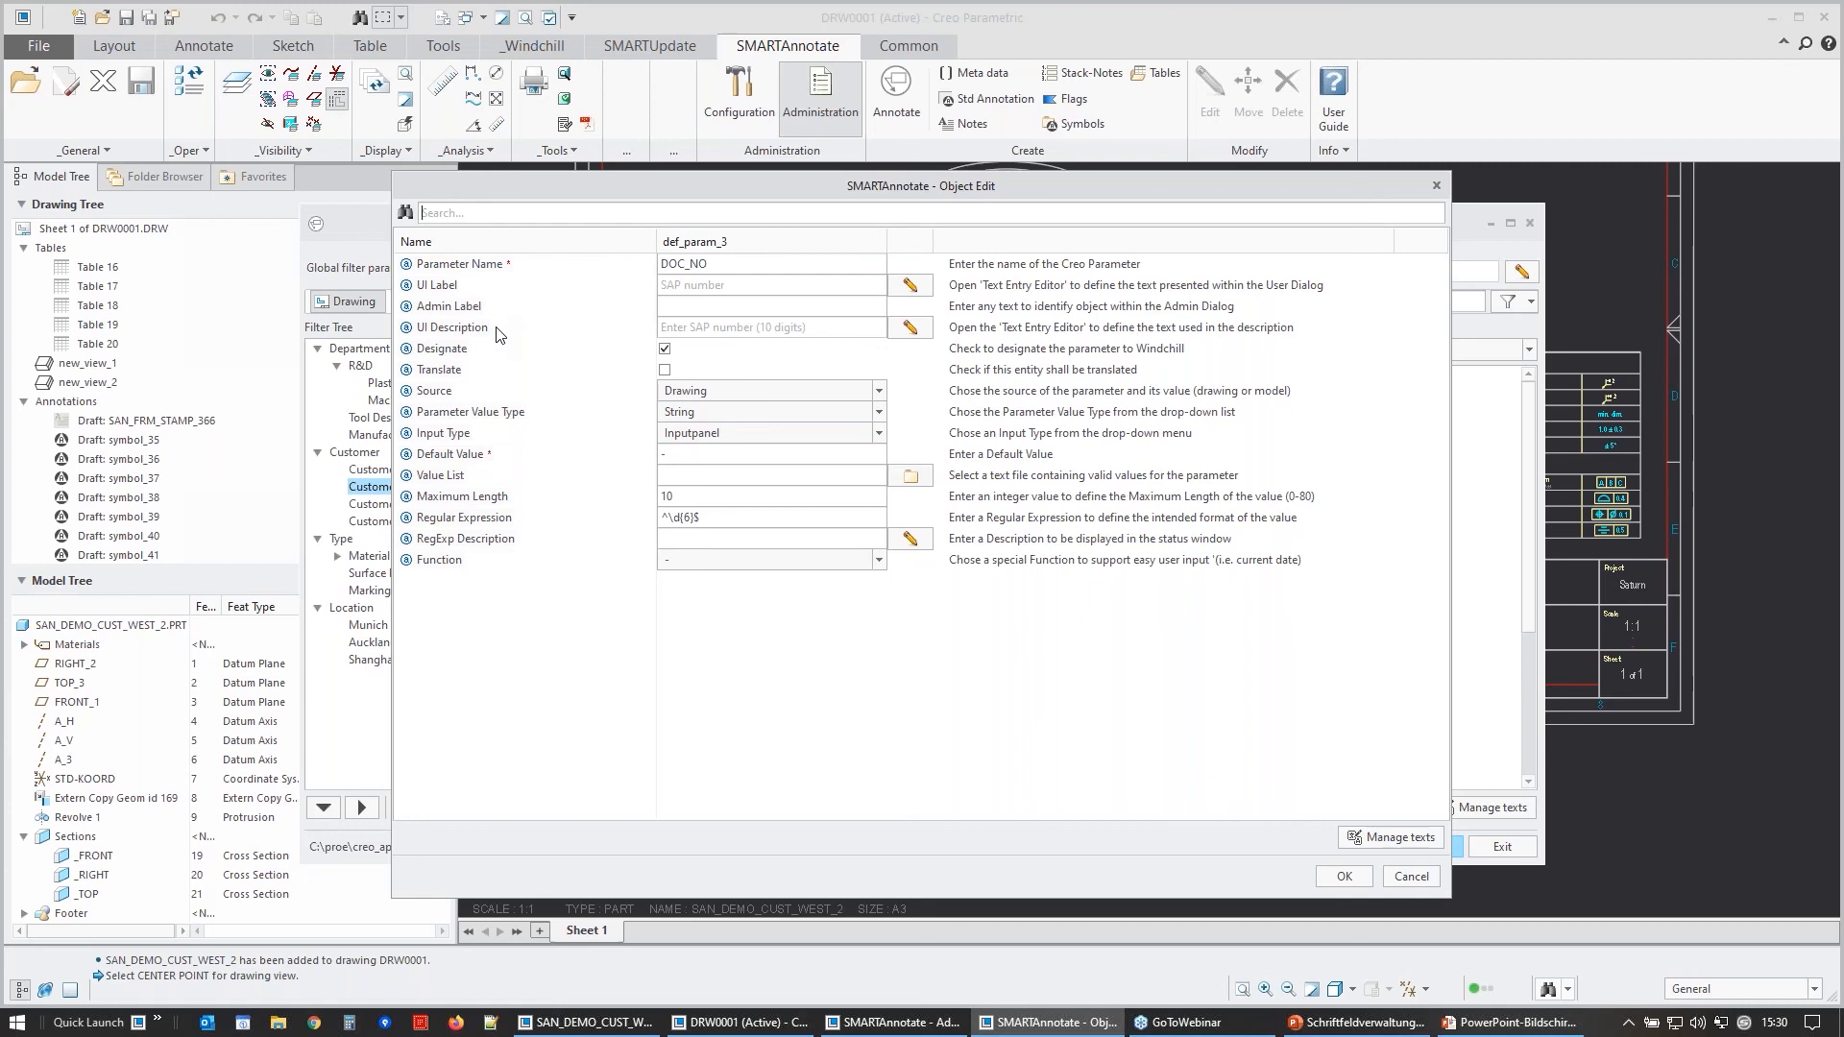
click(745, 394)
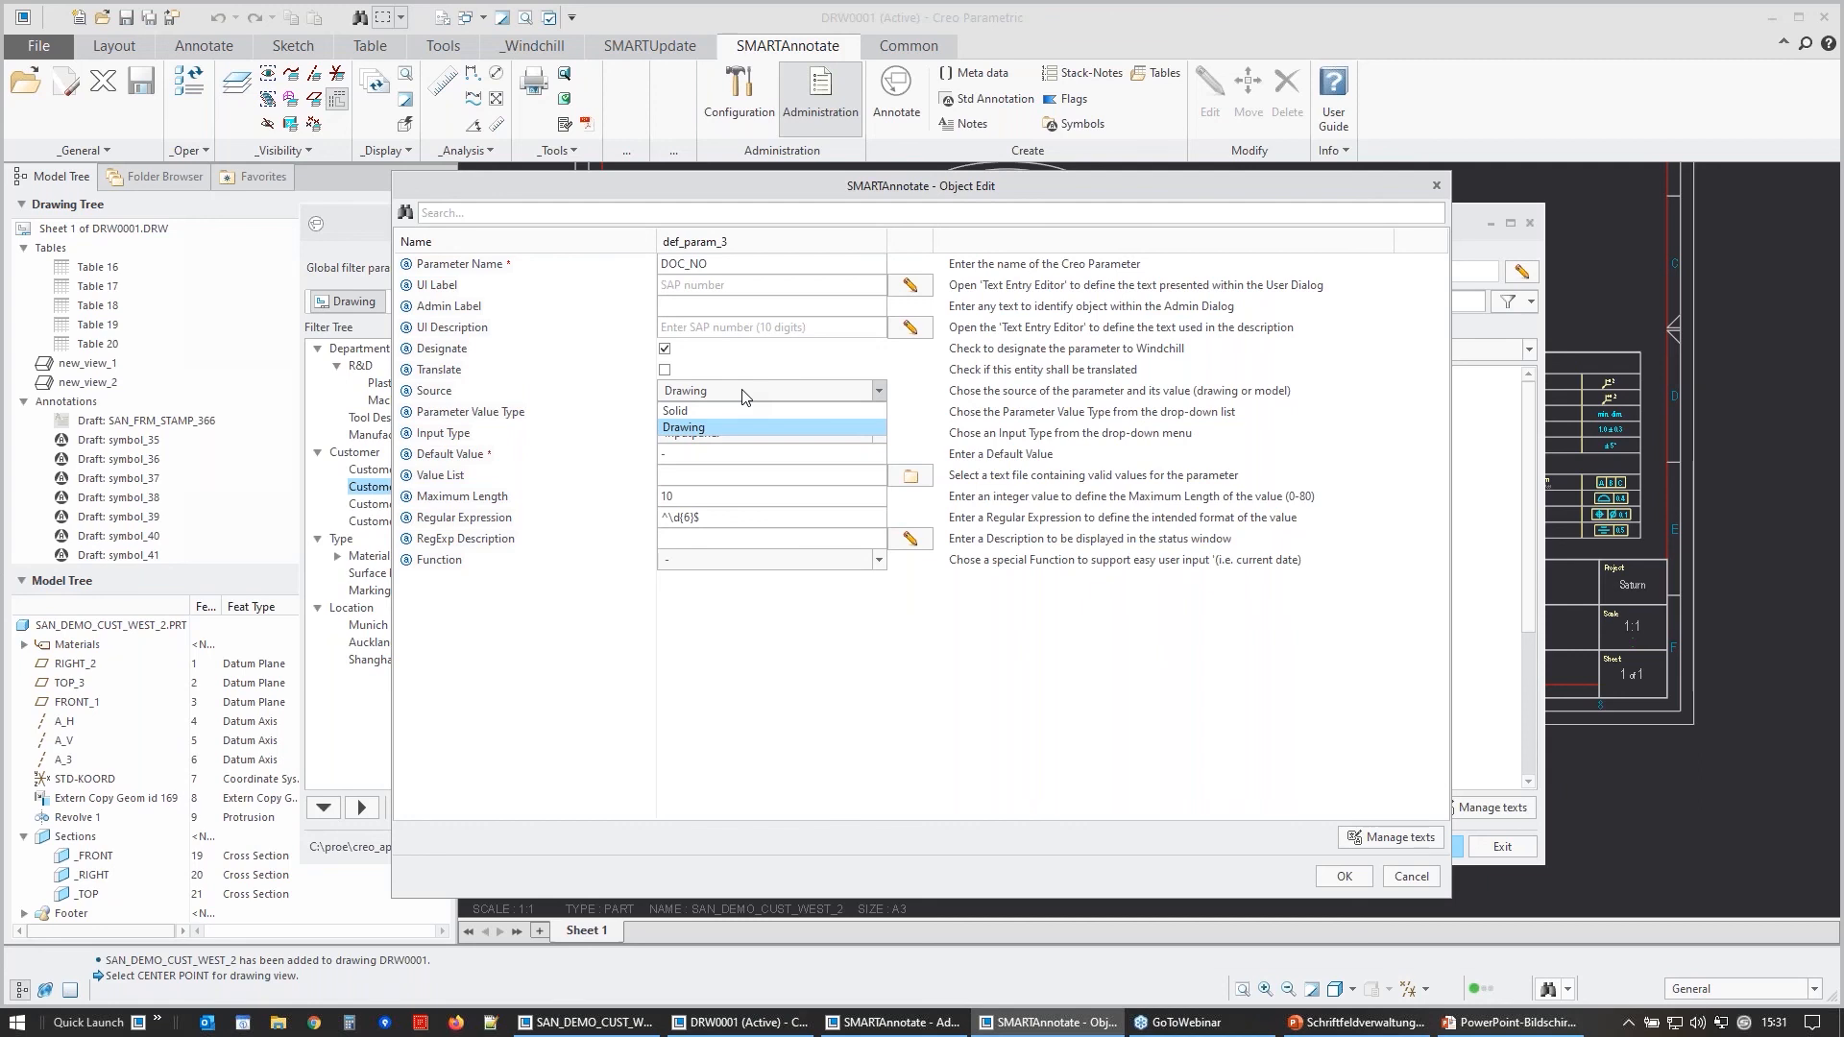
click(743, 394)
click(742, 435)
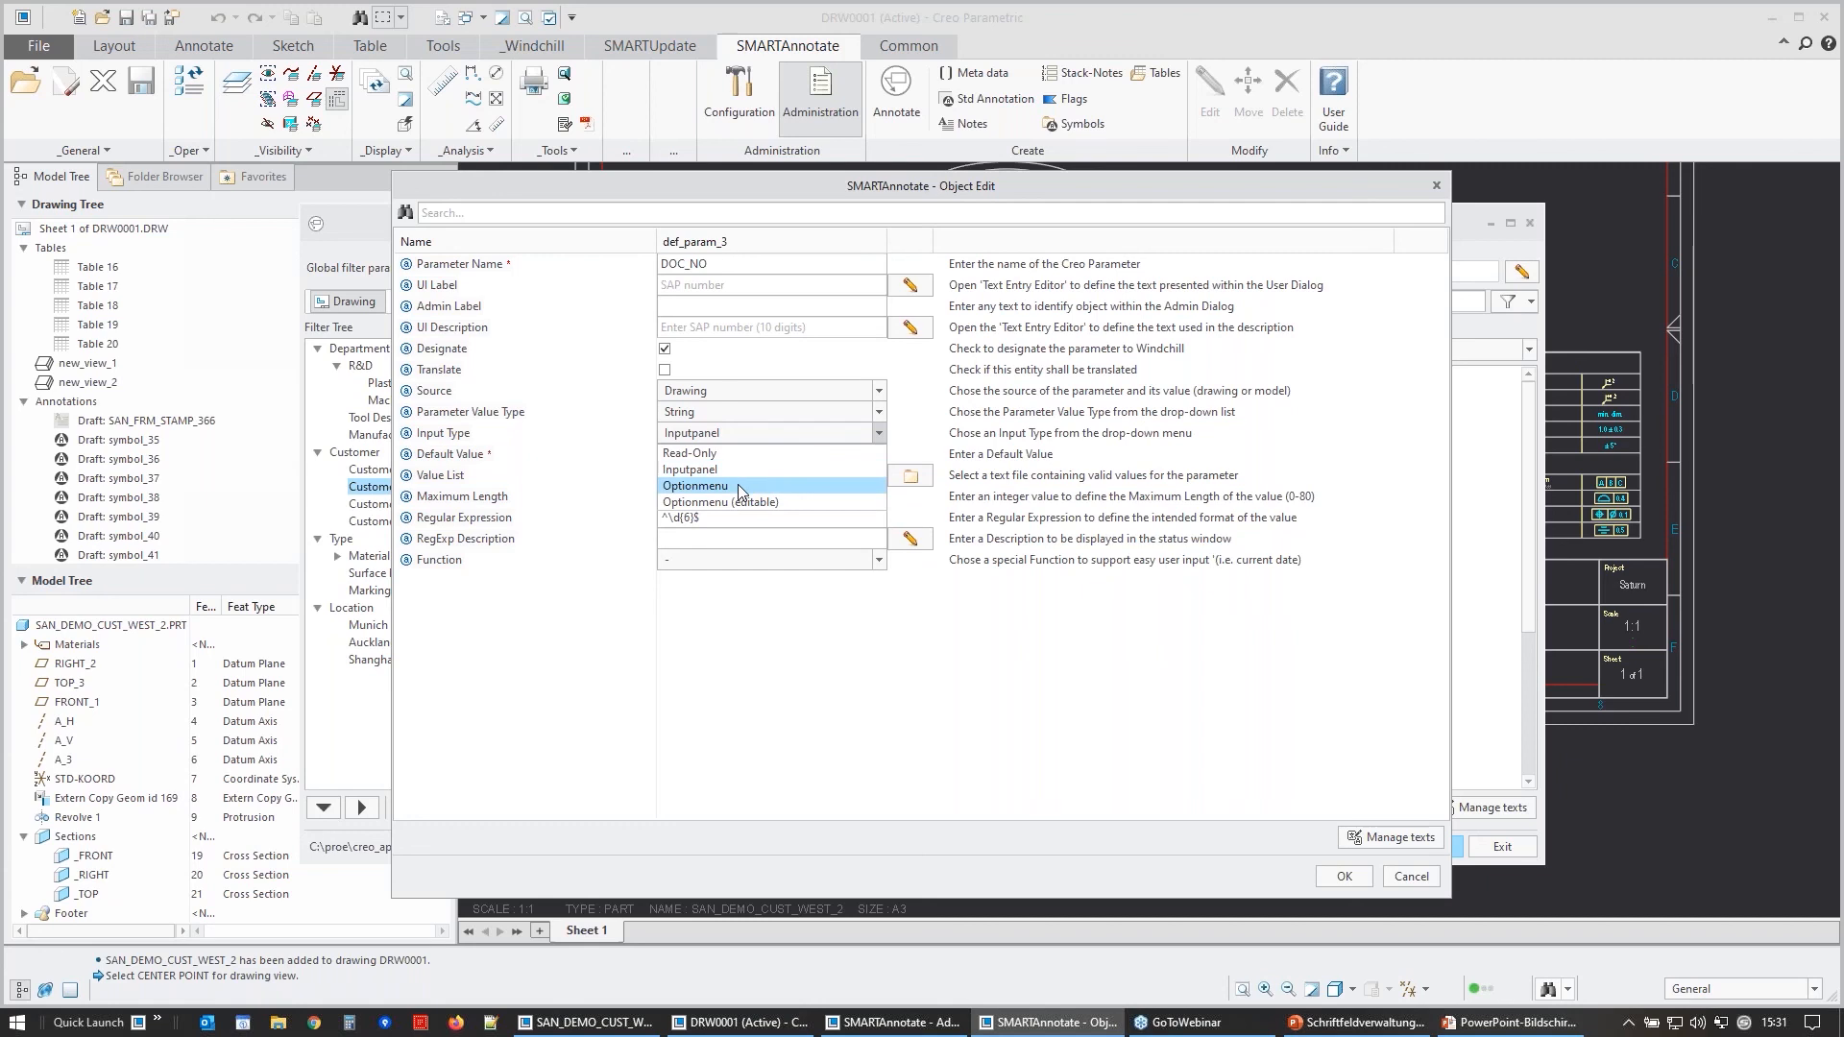
click(791, 710)
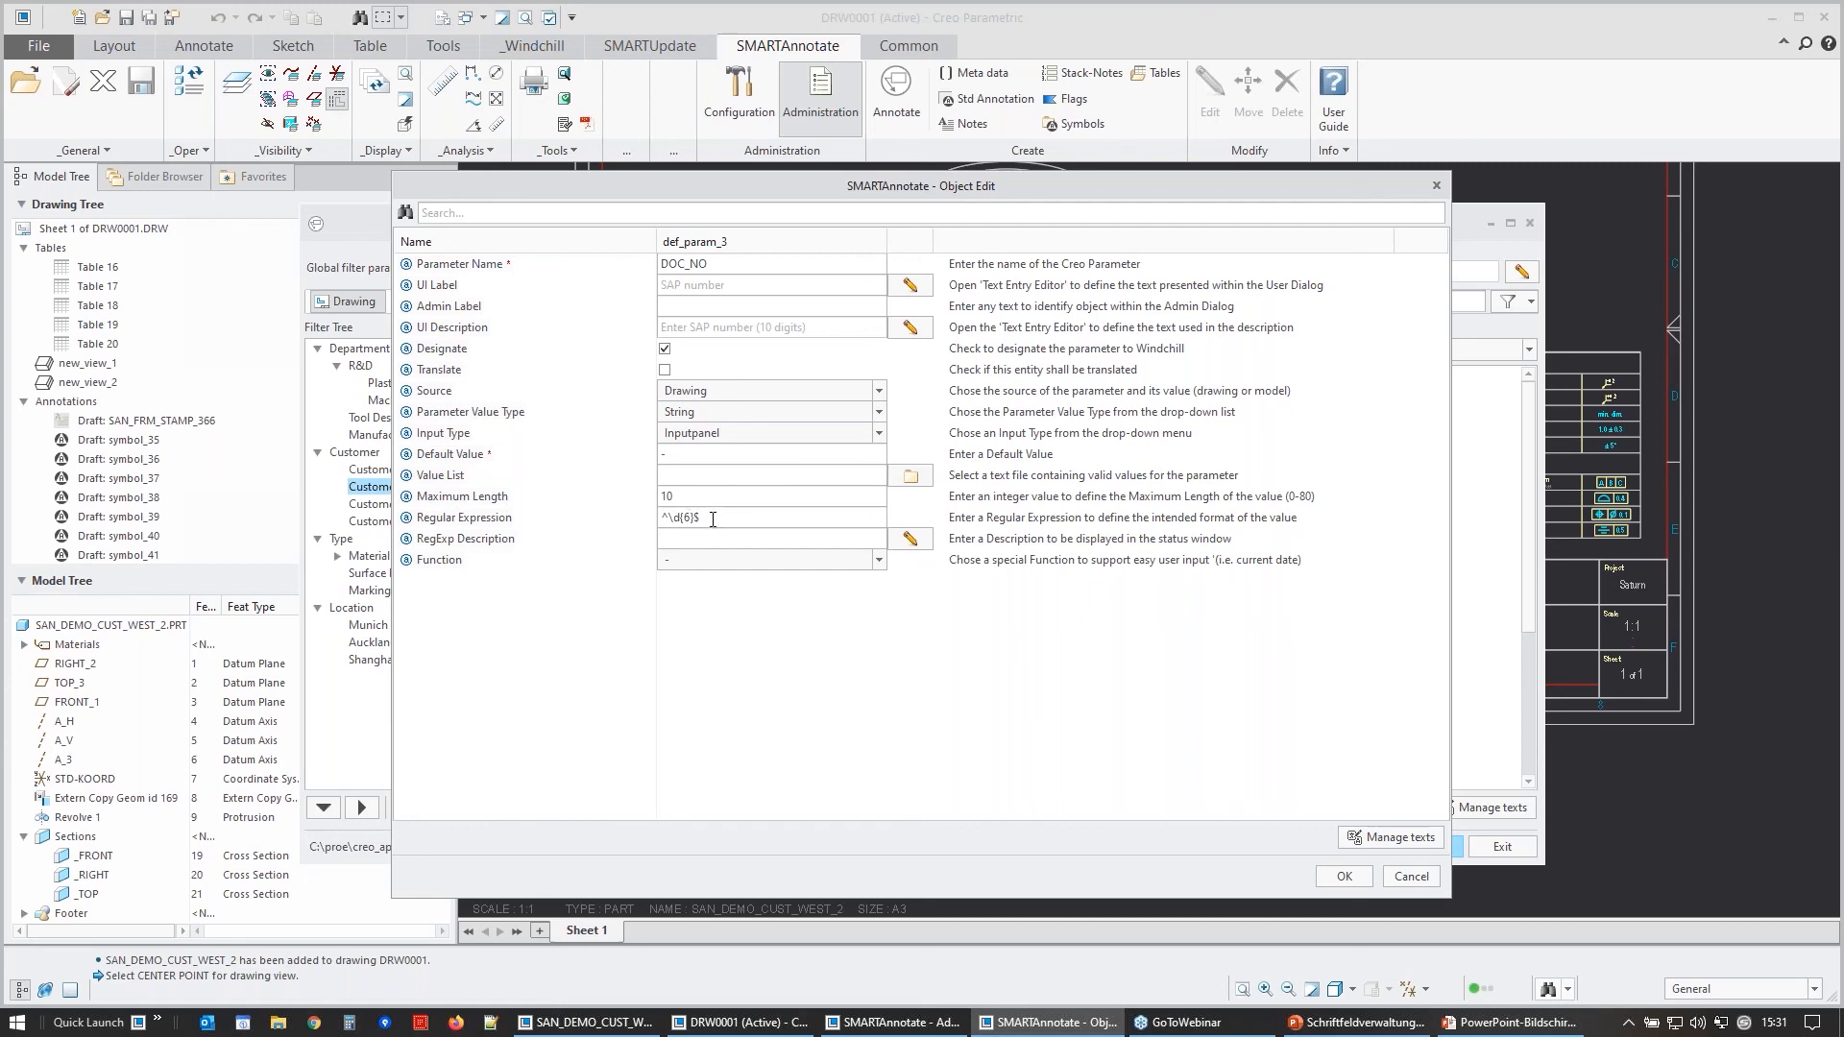
click(1376, 878)
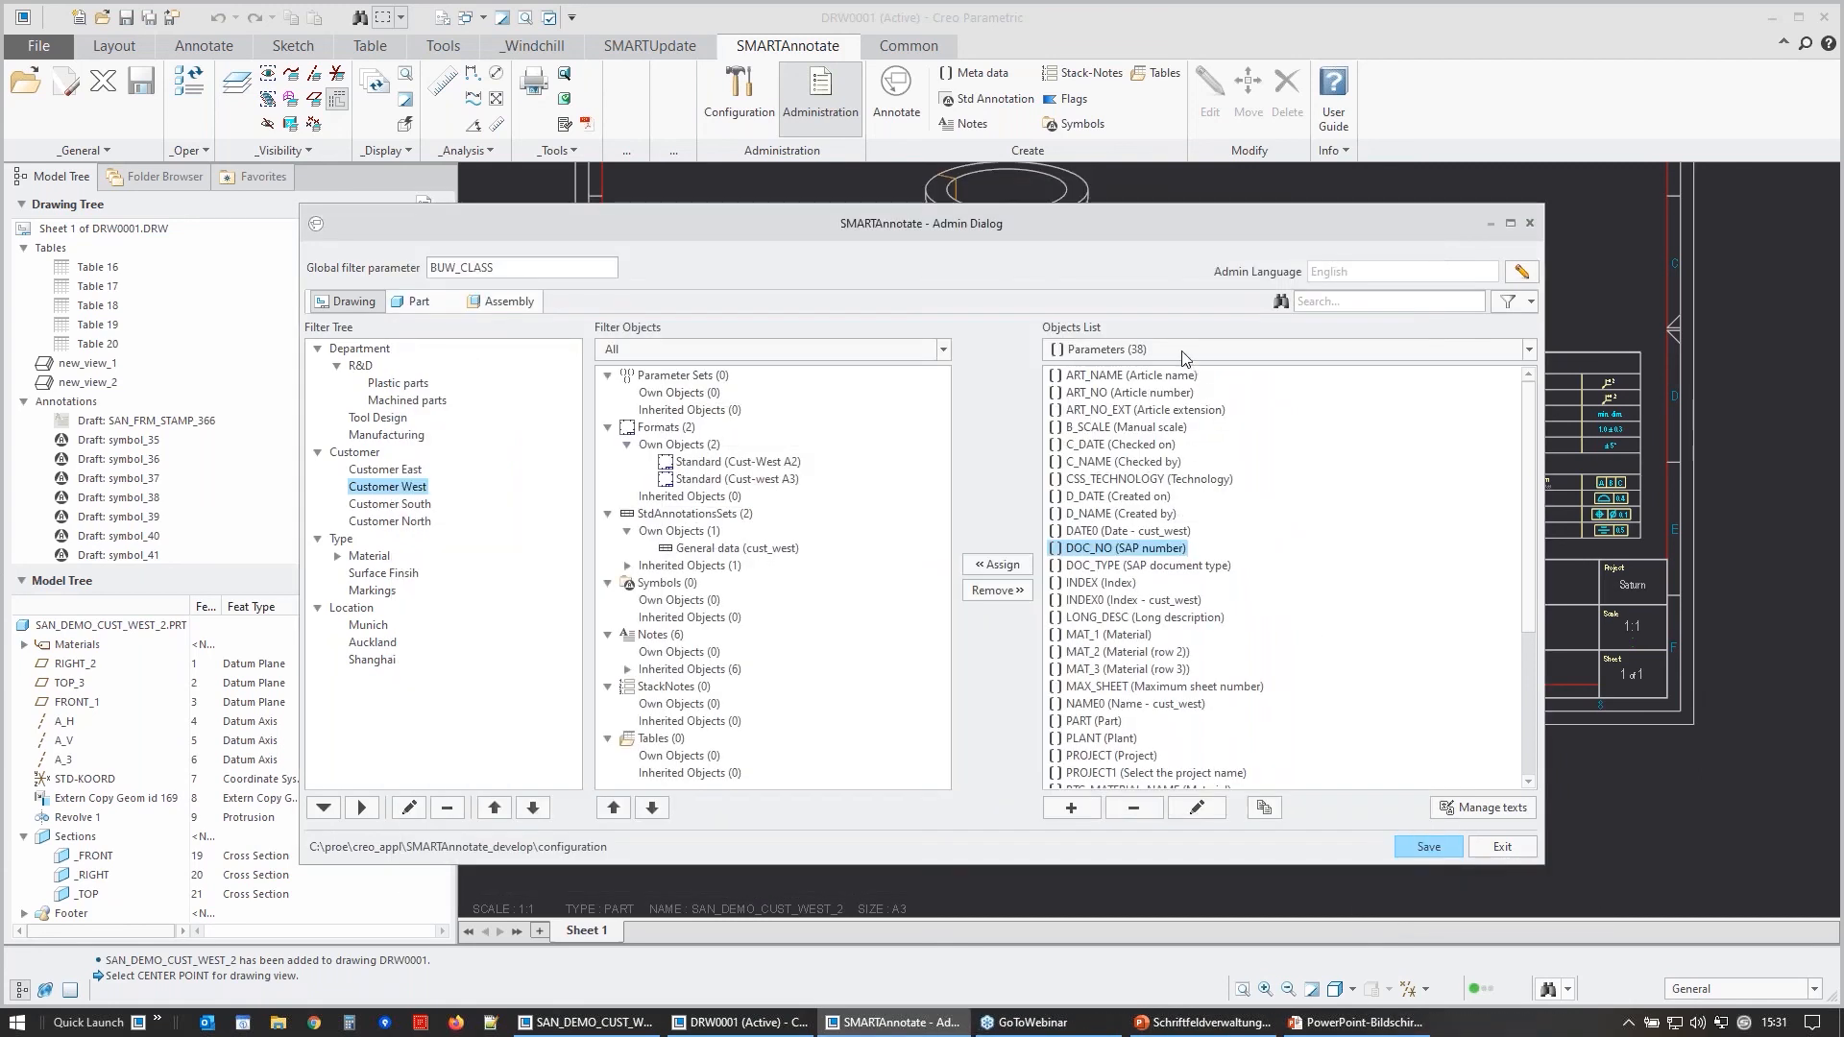
- Review the Model properties (cust west) parameter set and the MAT_1 (Material) settings, then close it without changes
click(1182, 351)
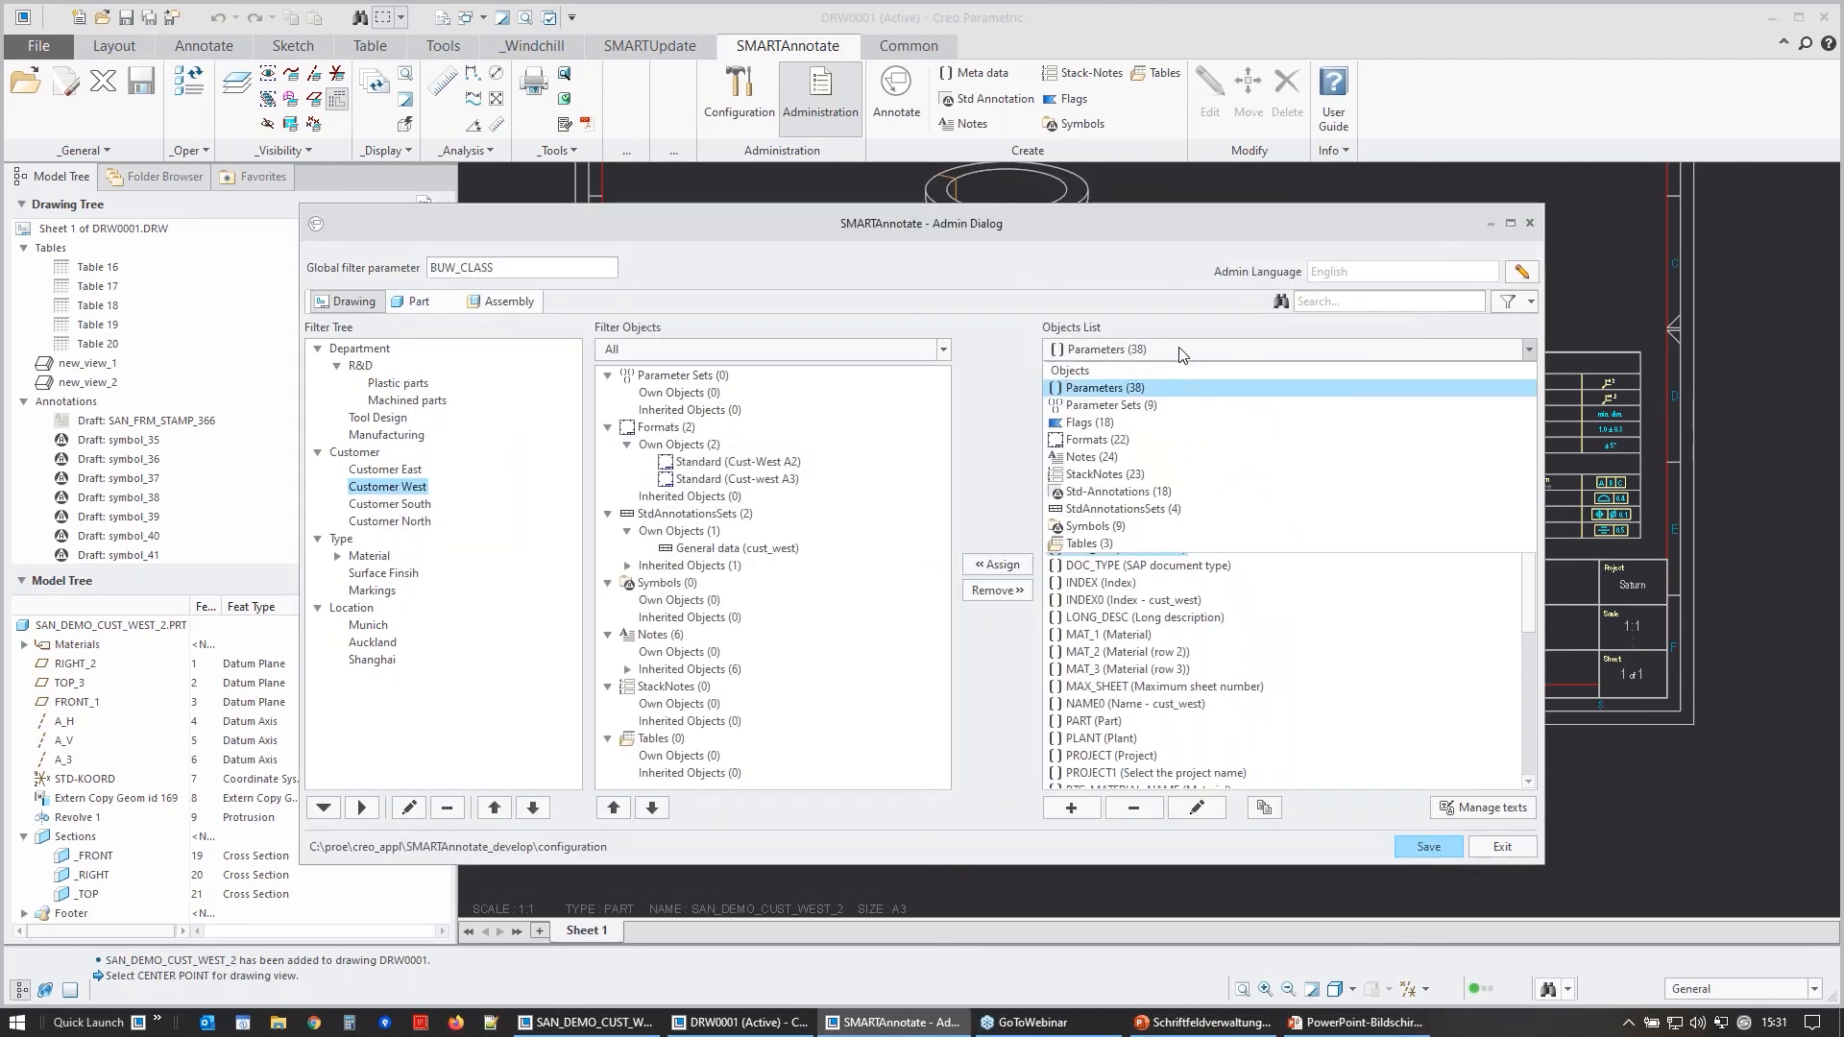
click(1150, 406)
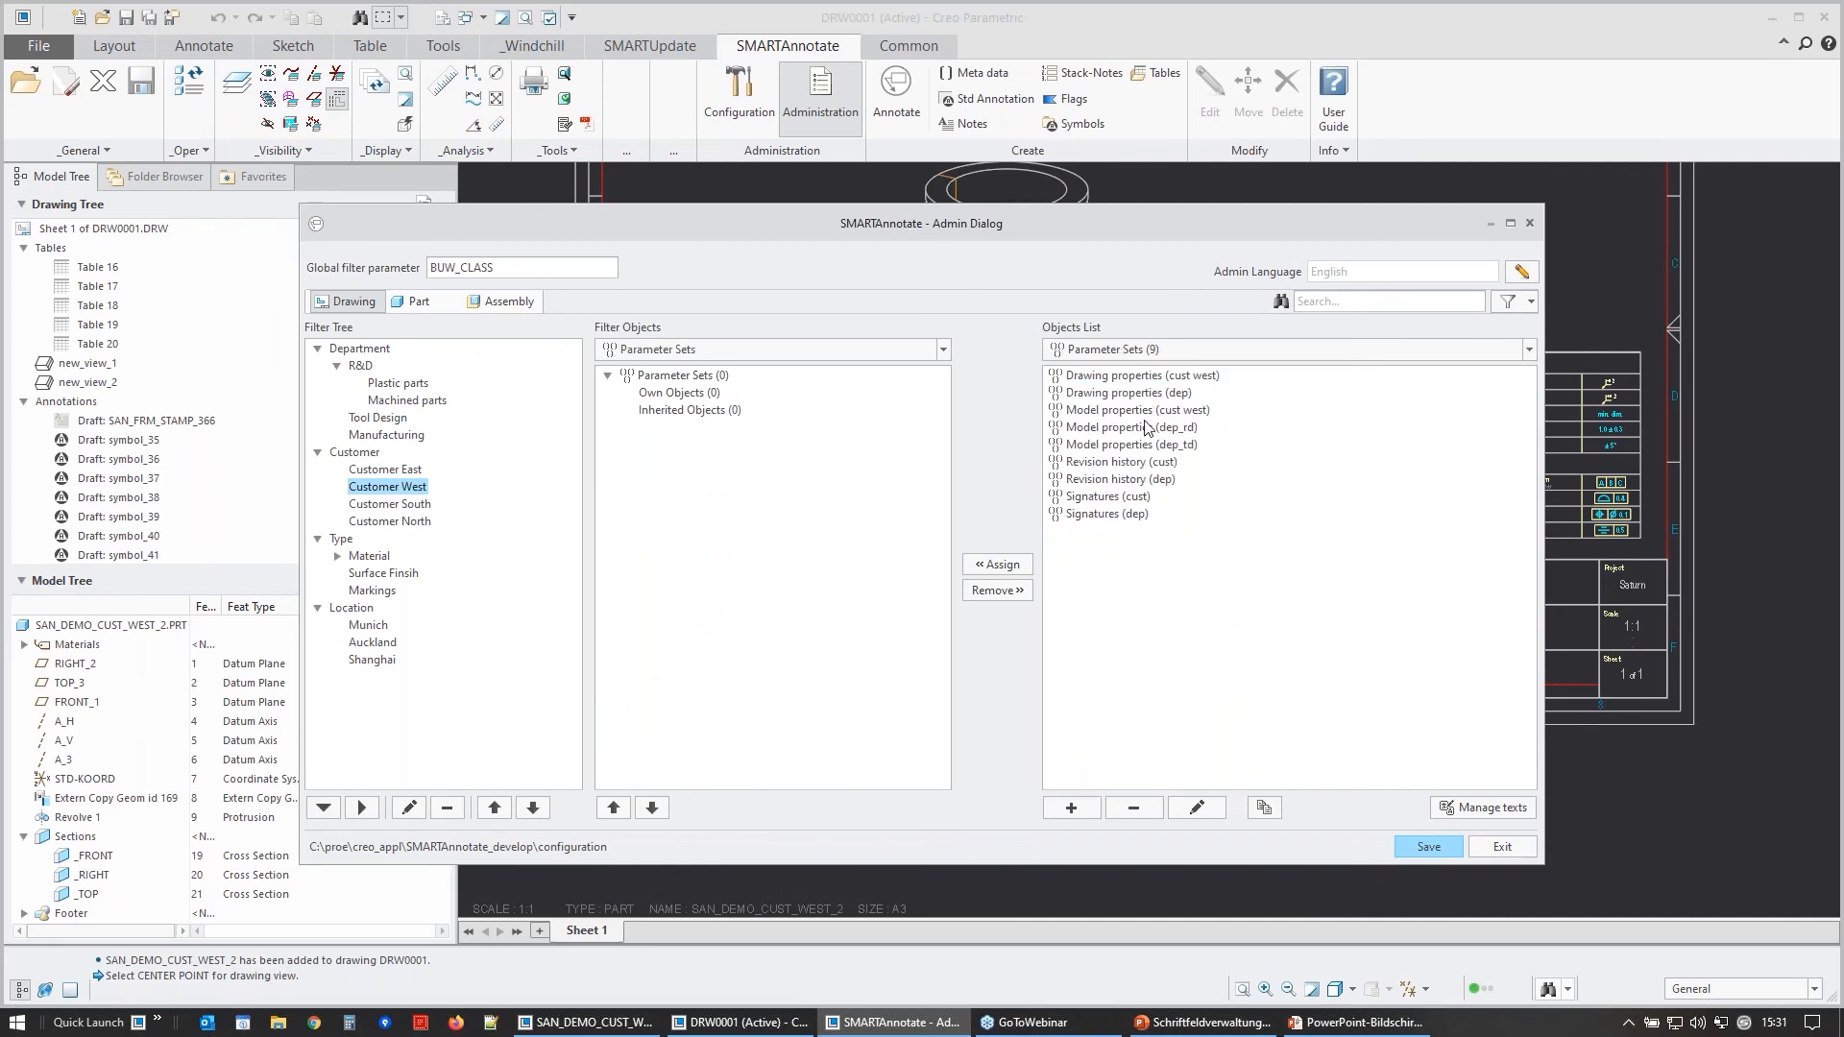
double_click(1133, 413)
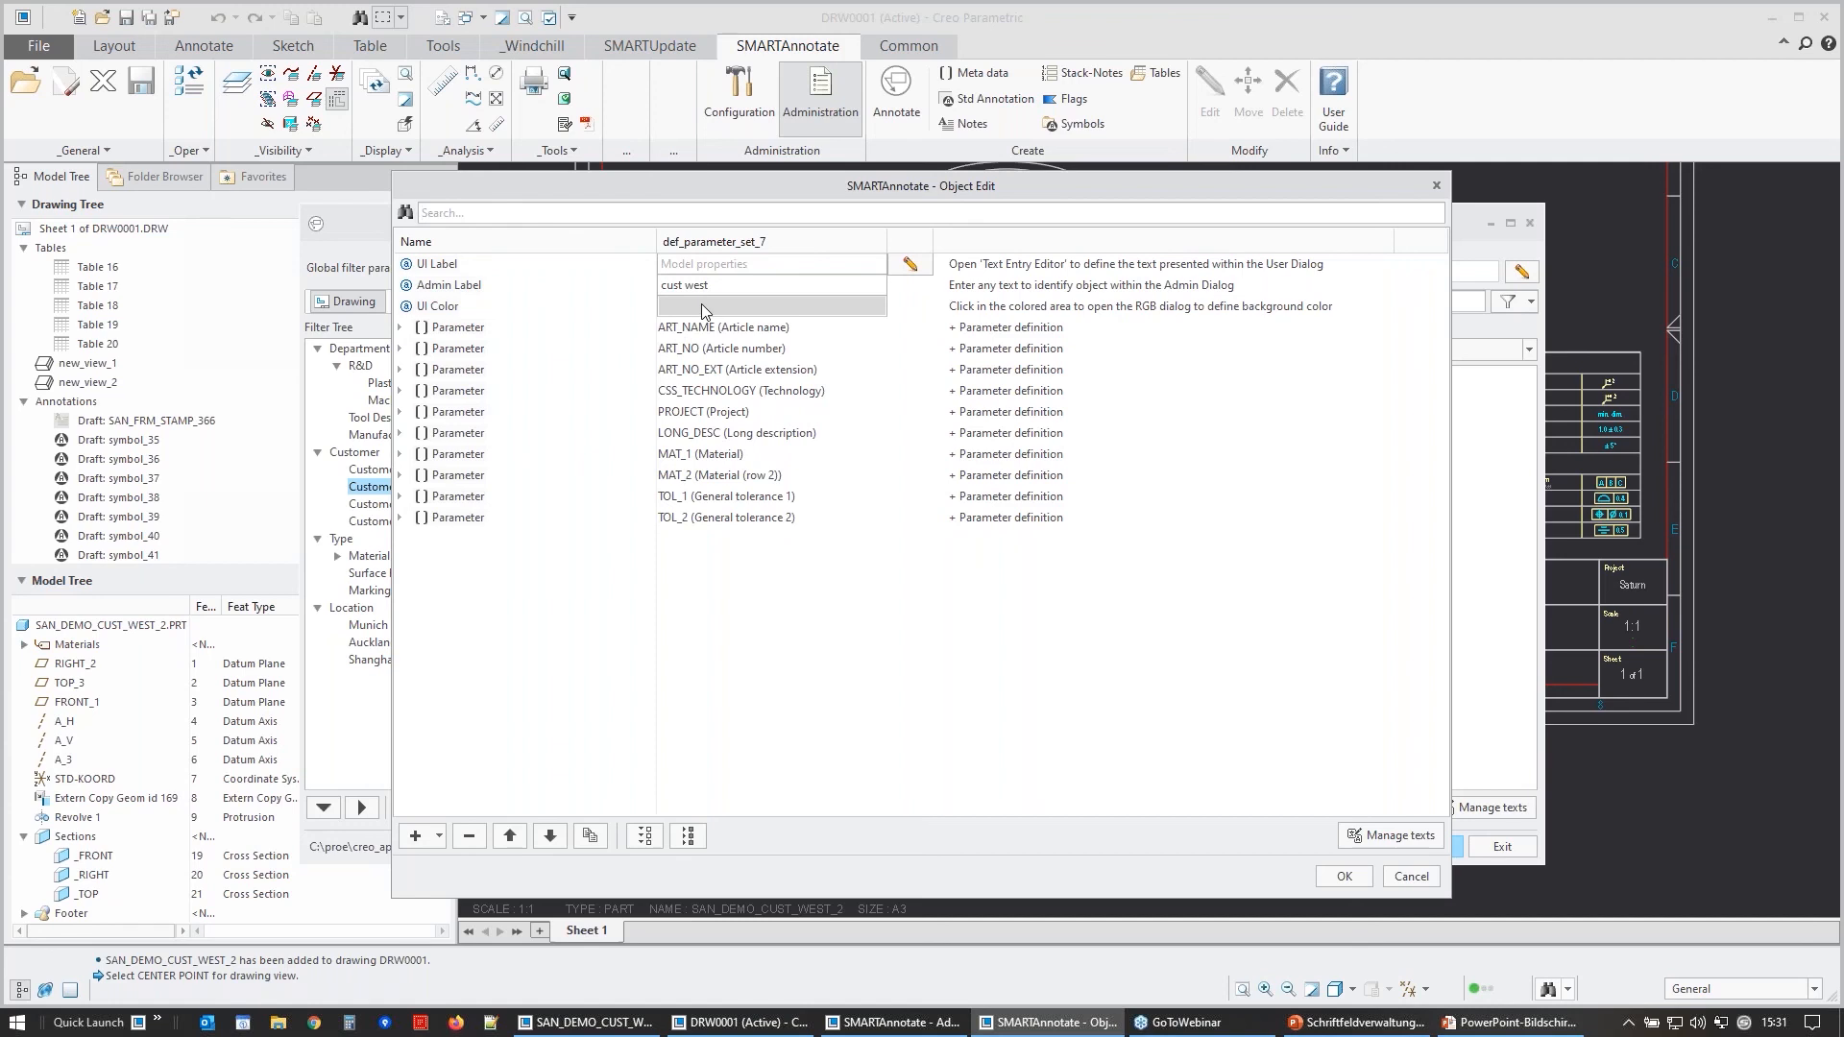
click(400, 455)
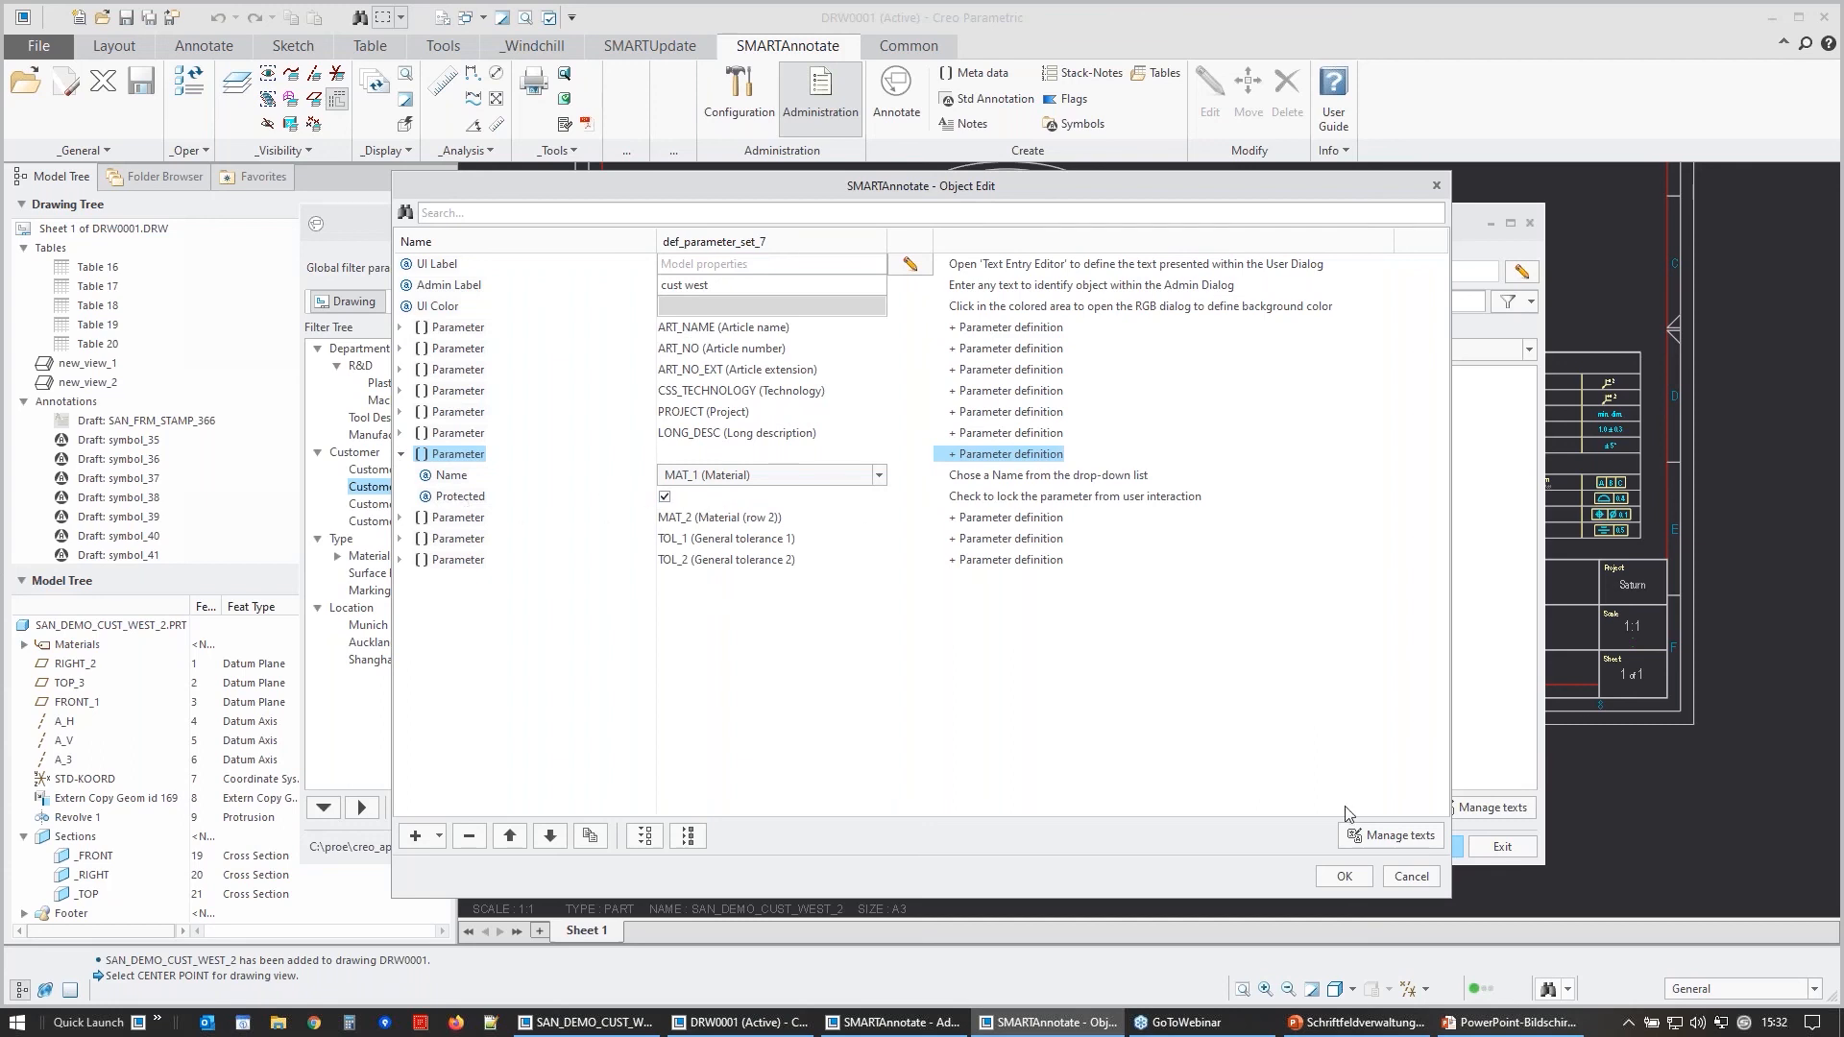
click(1409, 878)
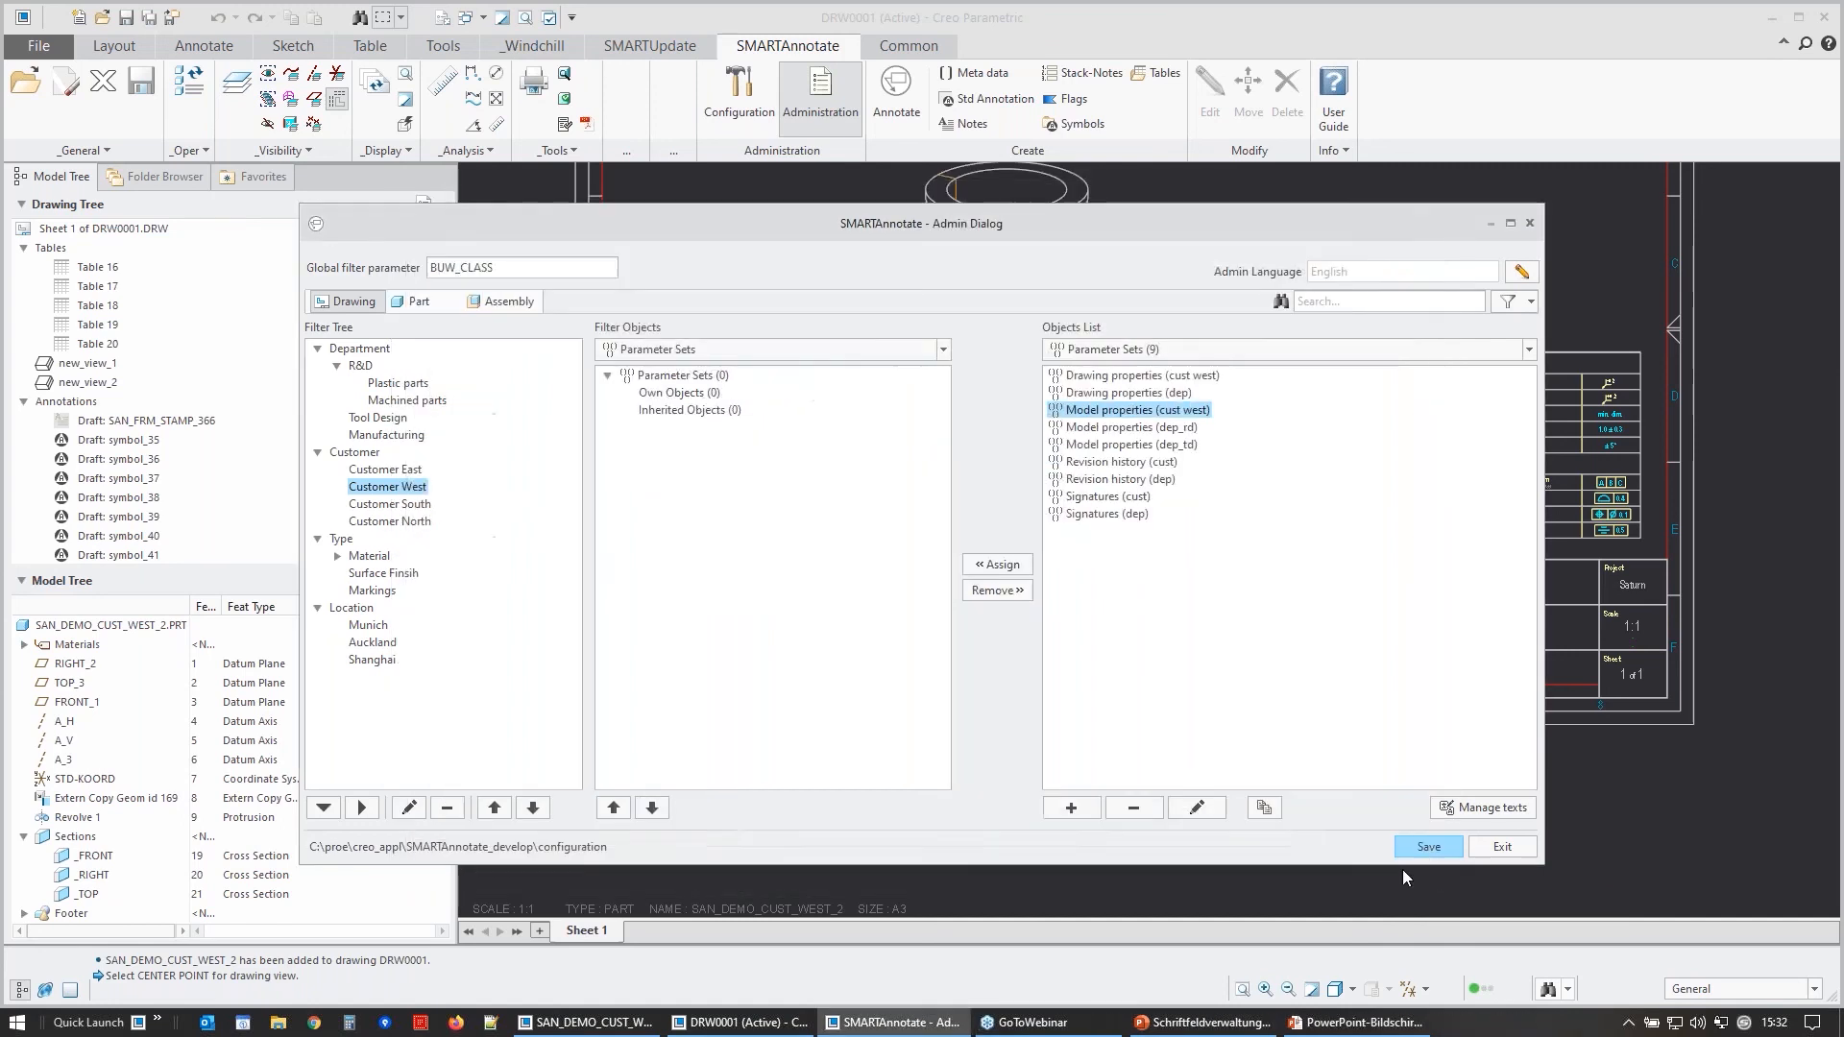
- Examine the RD_Default (Dep_RD-A2) format definition and the placement of its dep_rd_content.tbl table, then close it without changes
click(1170, 355)
click(1106, 439)
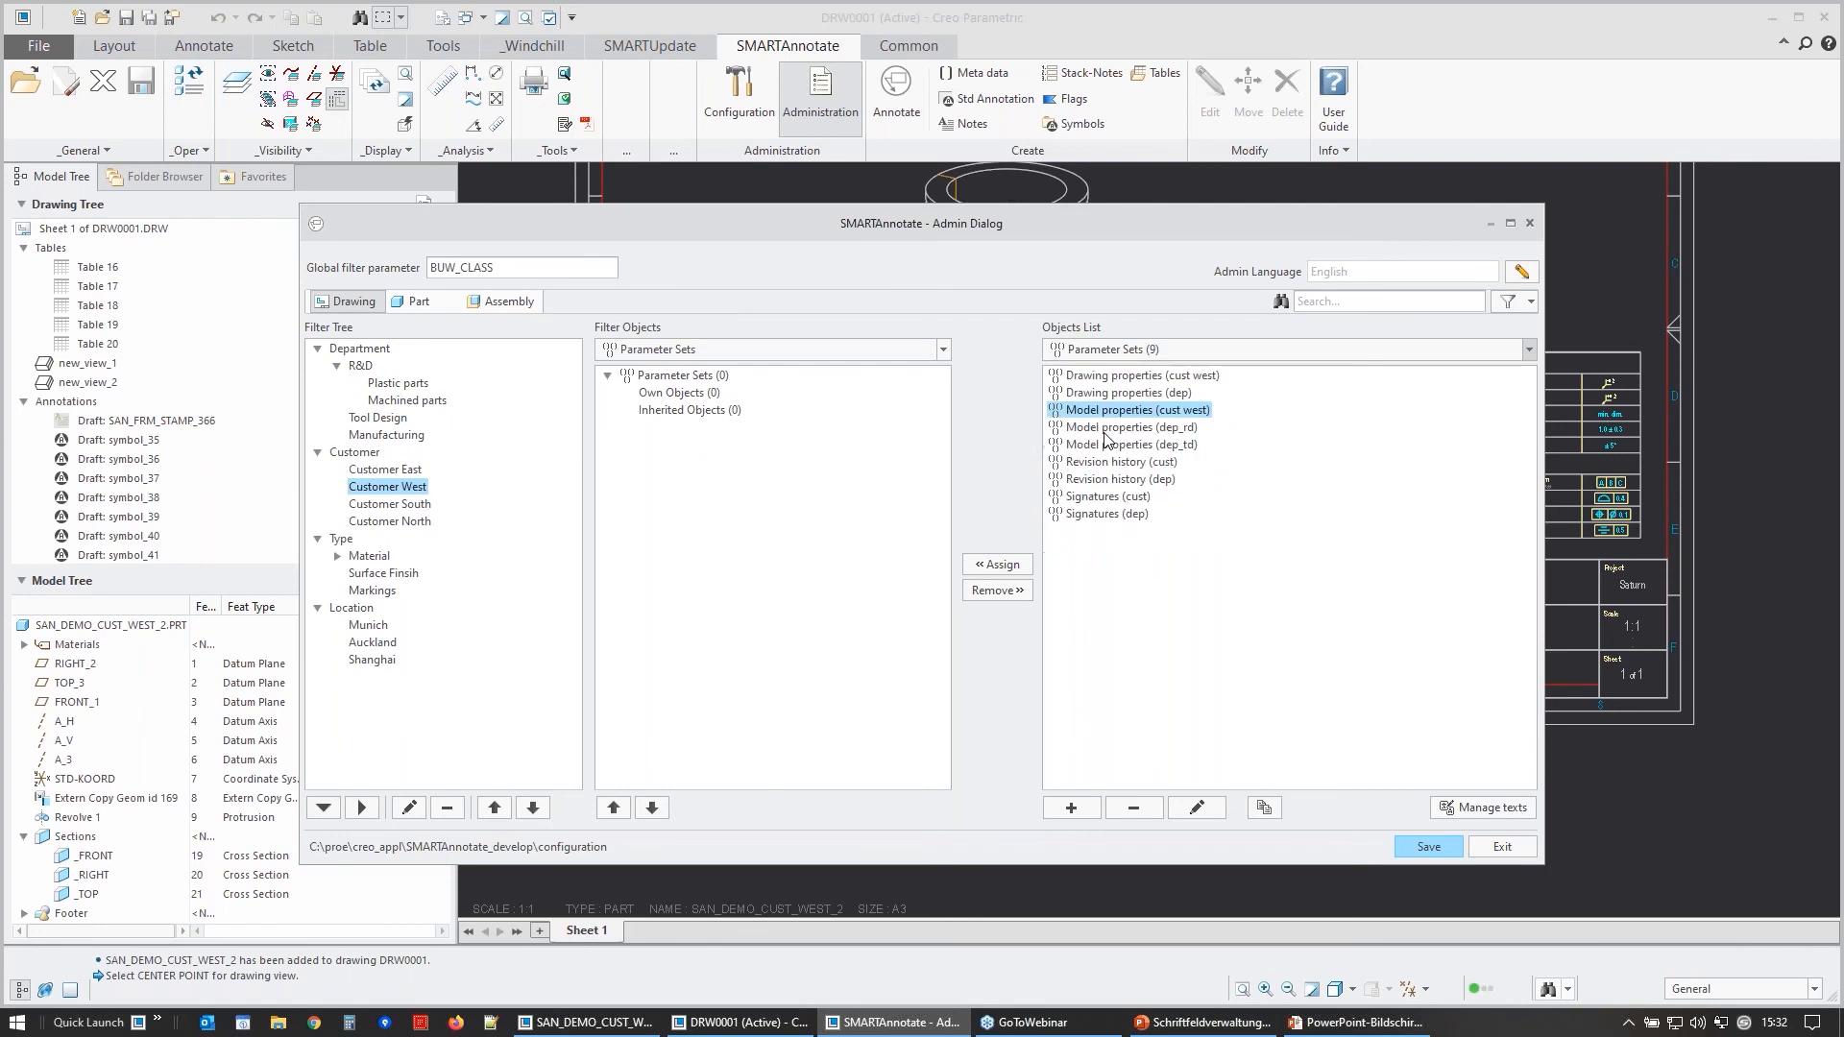
click(1117, 392)
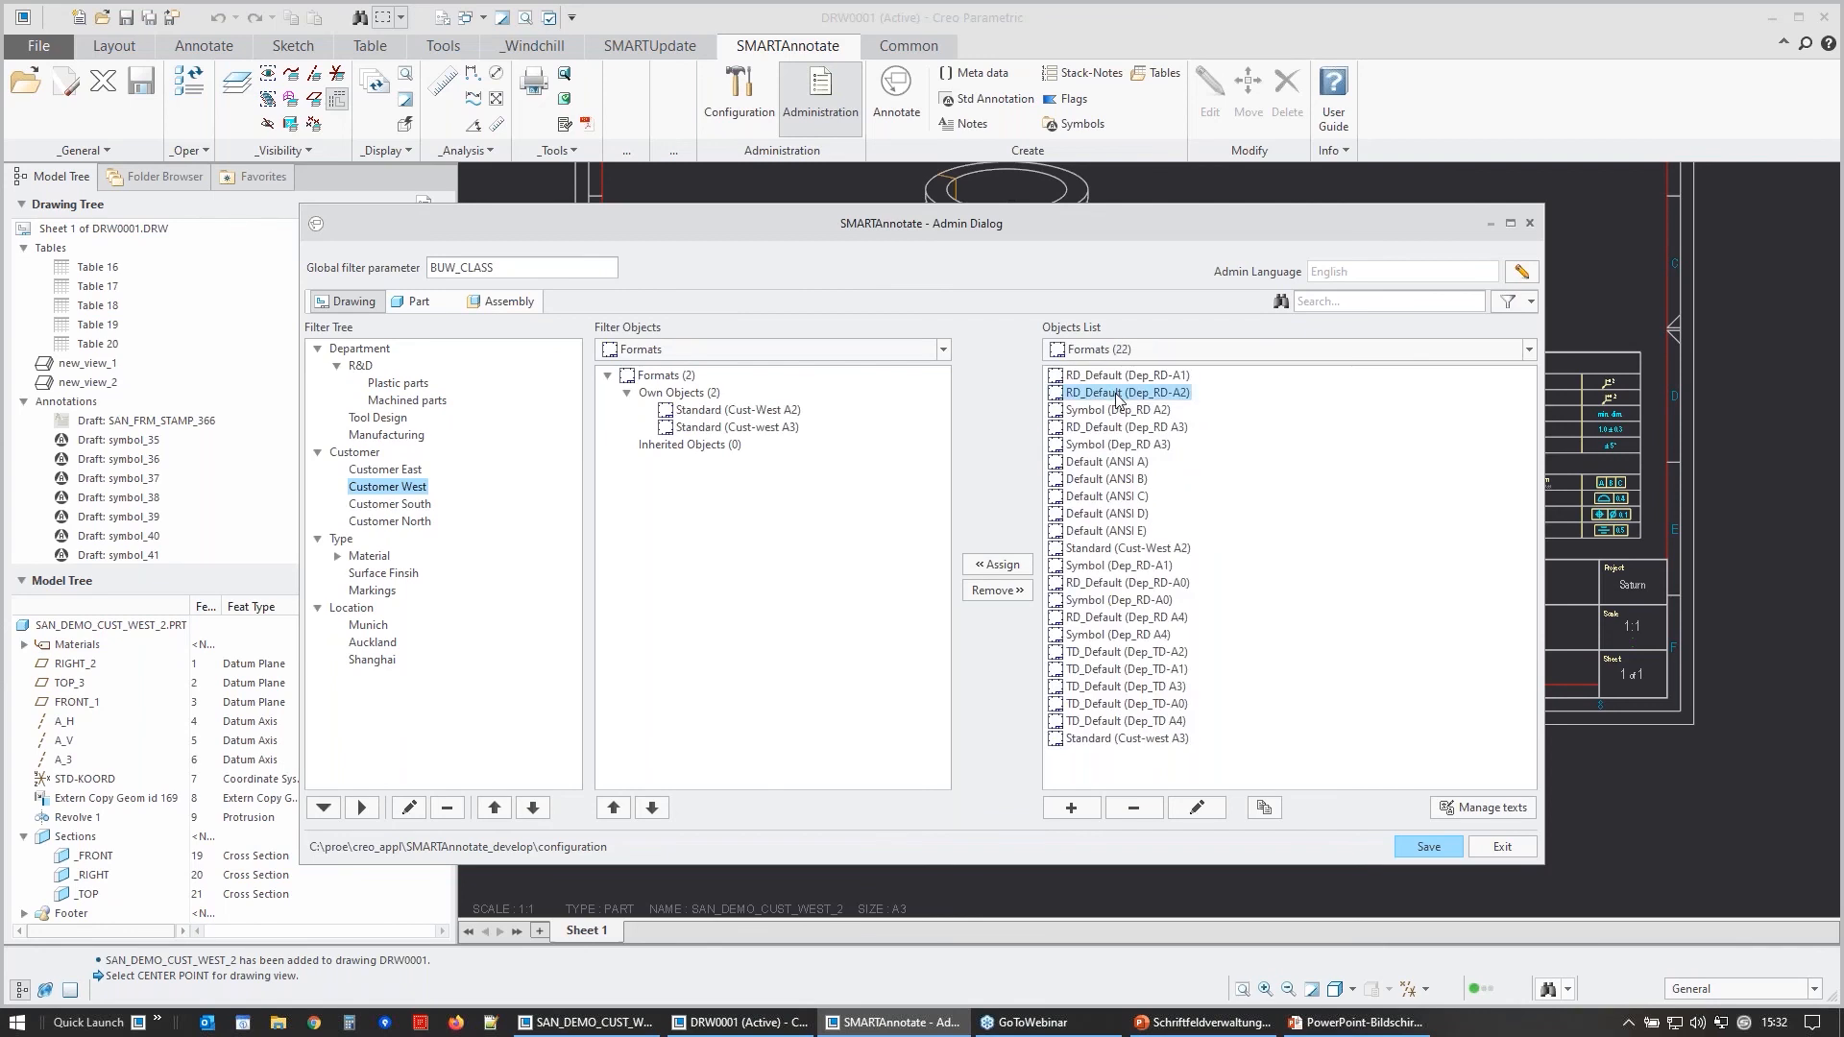
double_click(1119, 394)
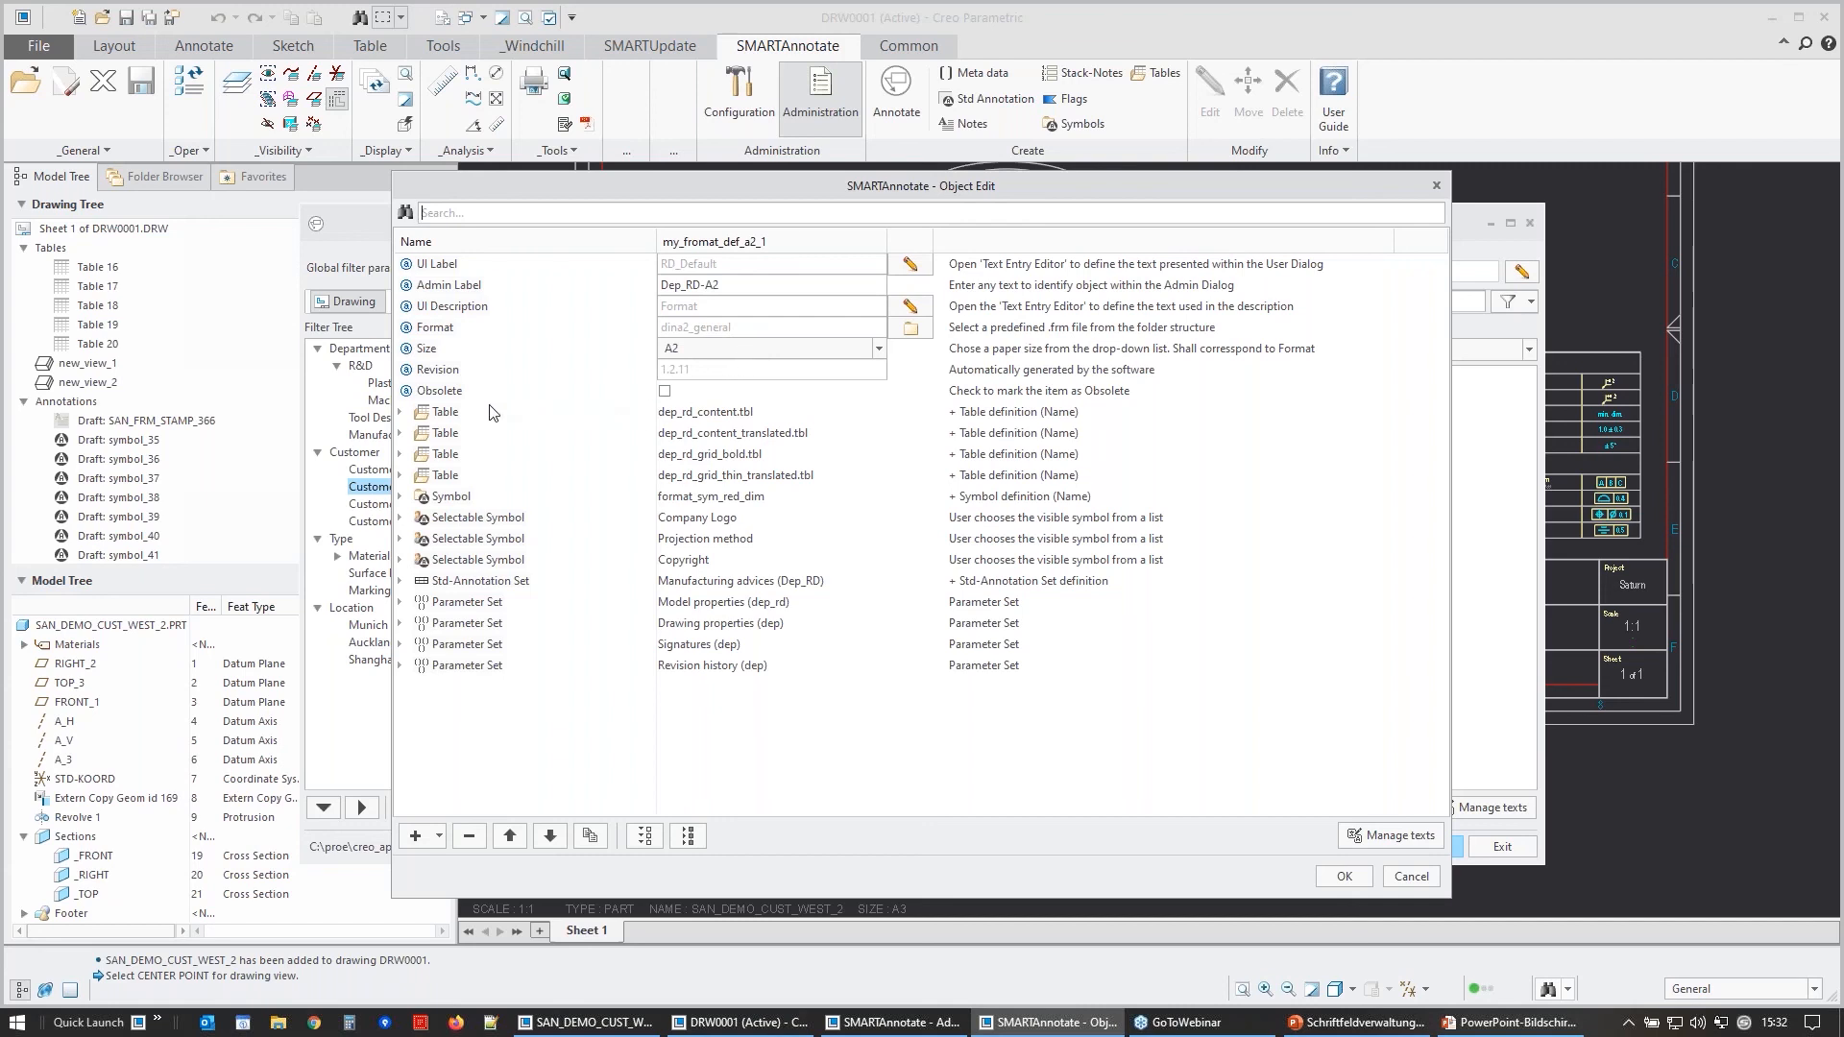
click(400, 413)
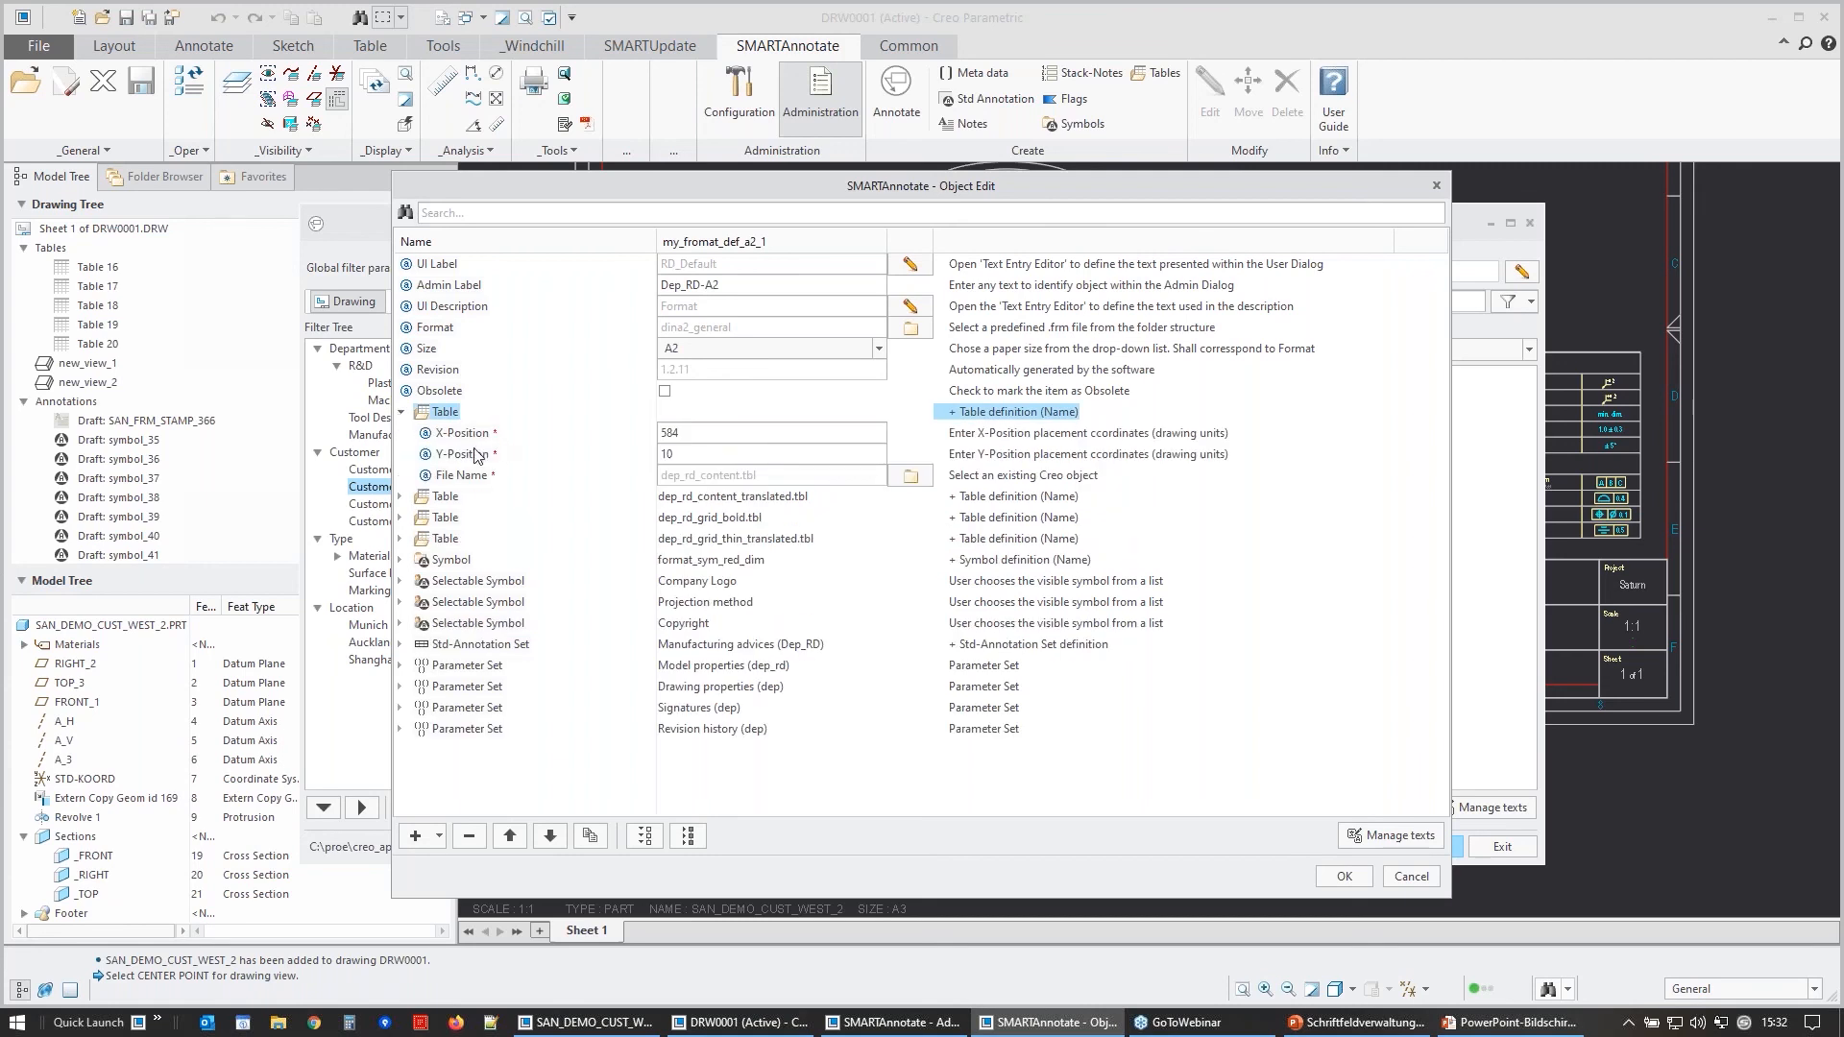
click(400, 413)
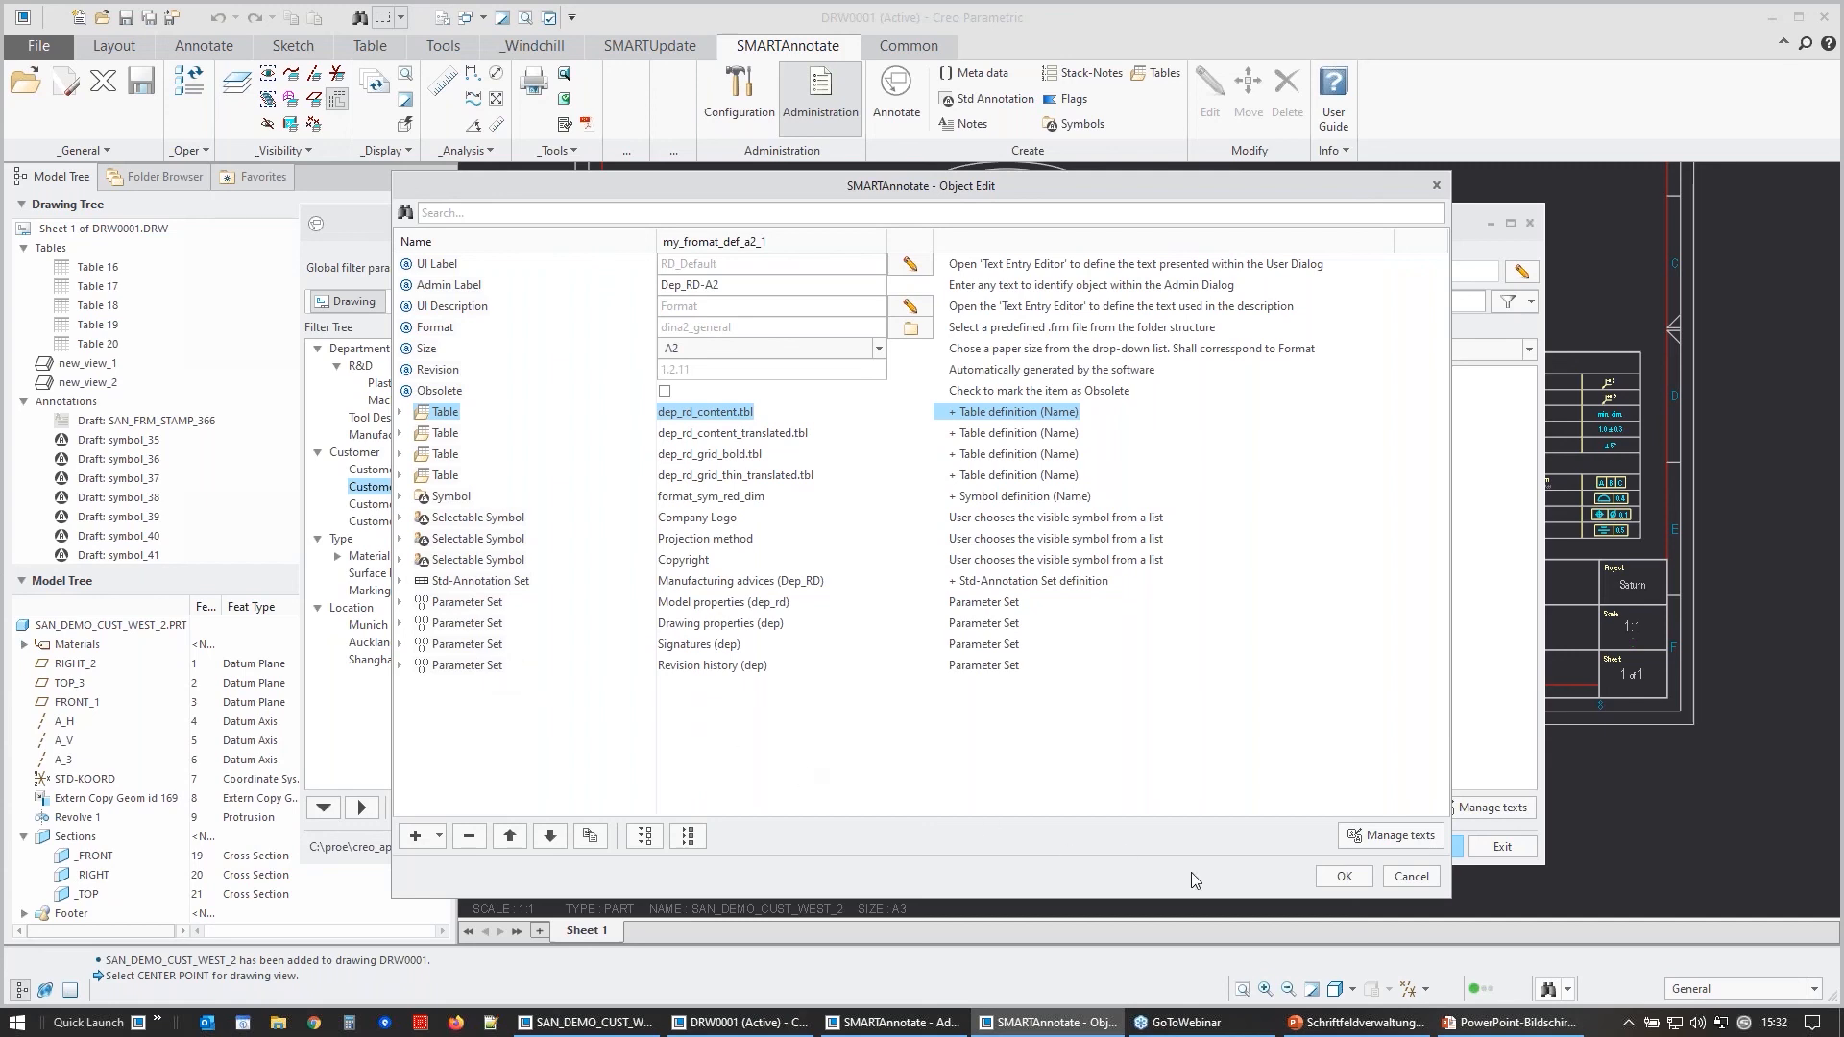
click(1394, 877)
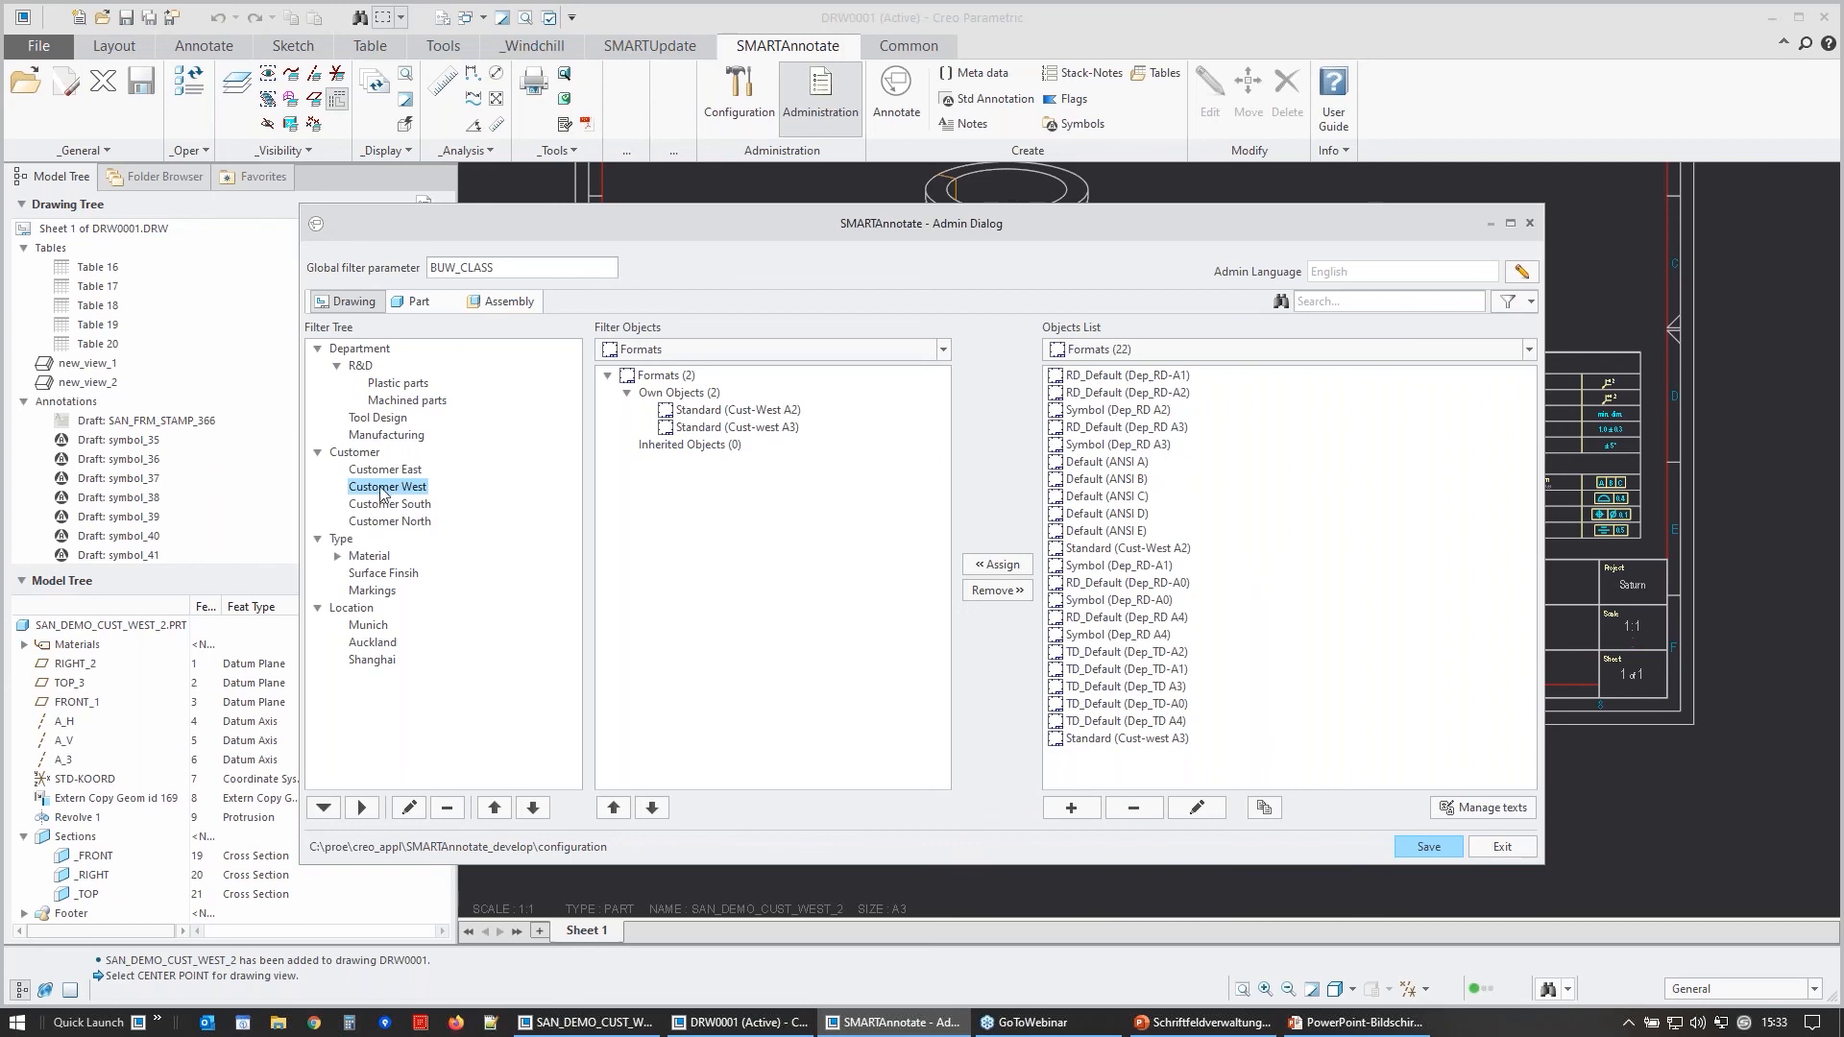
- Assign the Symbol (Dep_RD A3) format to the Customer West filter and exit the administration without saving
click(1116, 447)
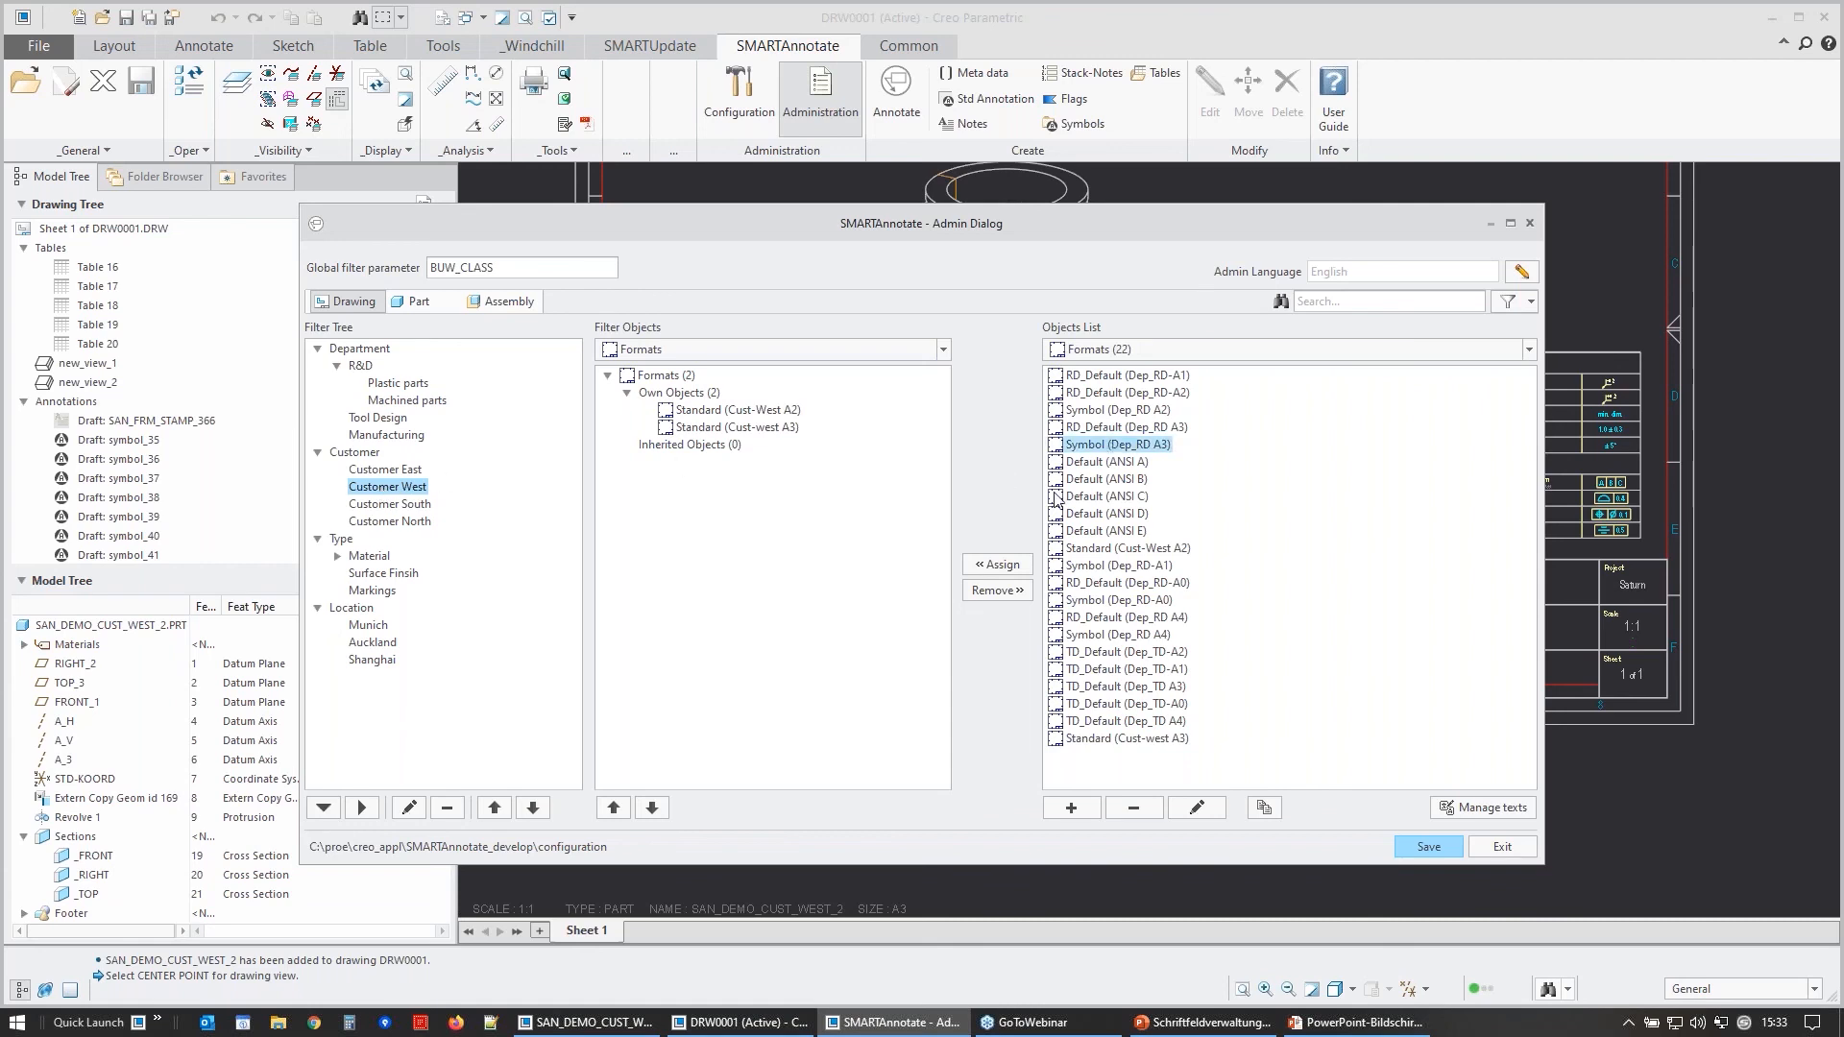
click(1004, 566)
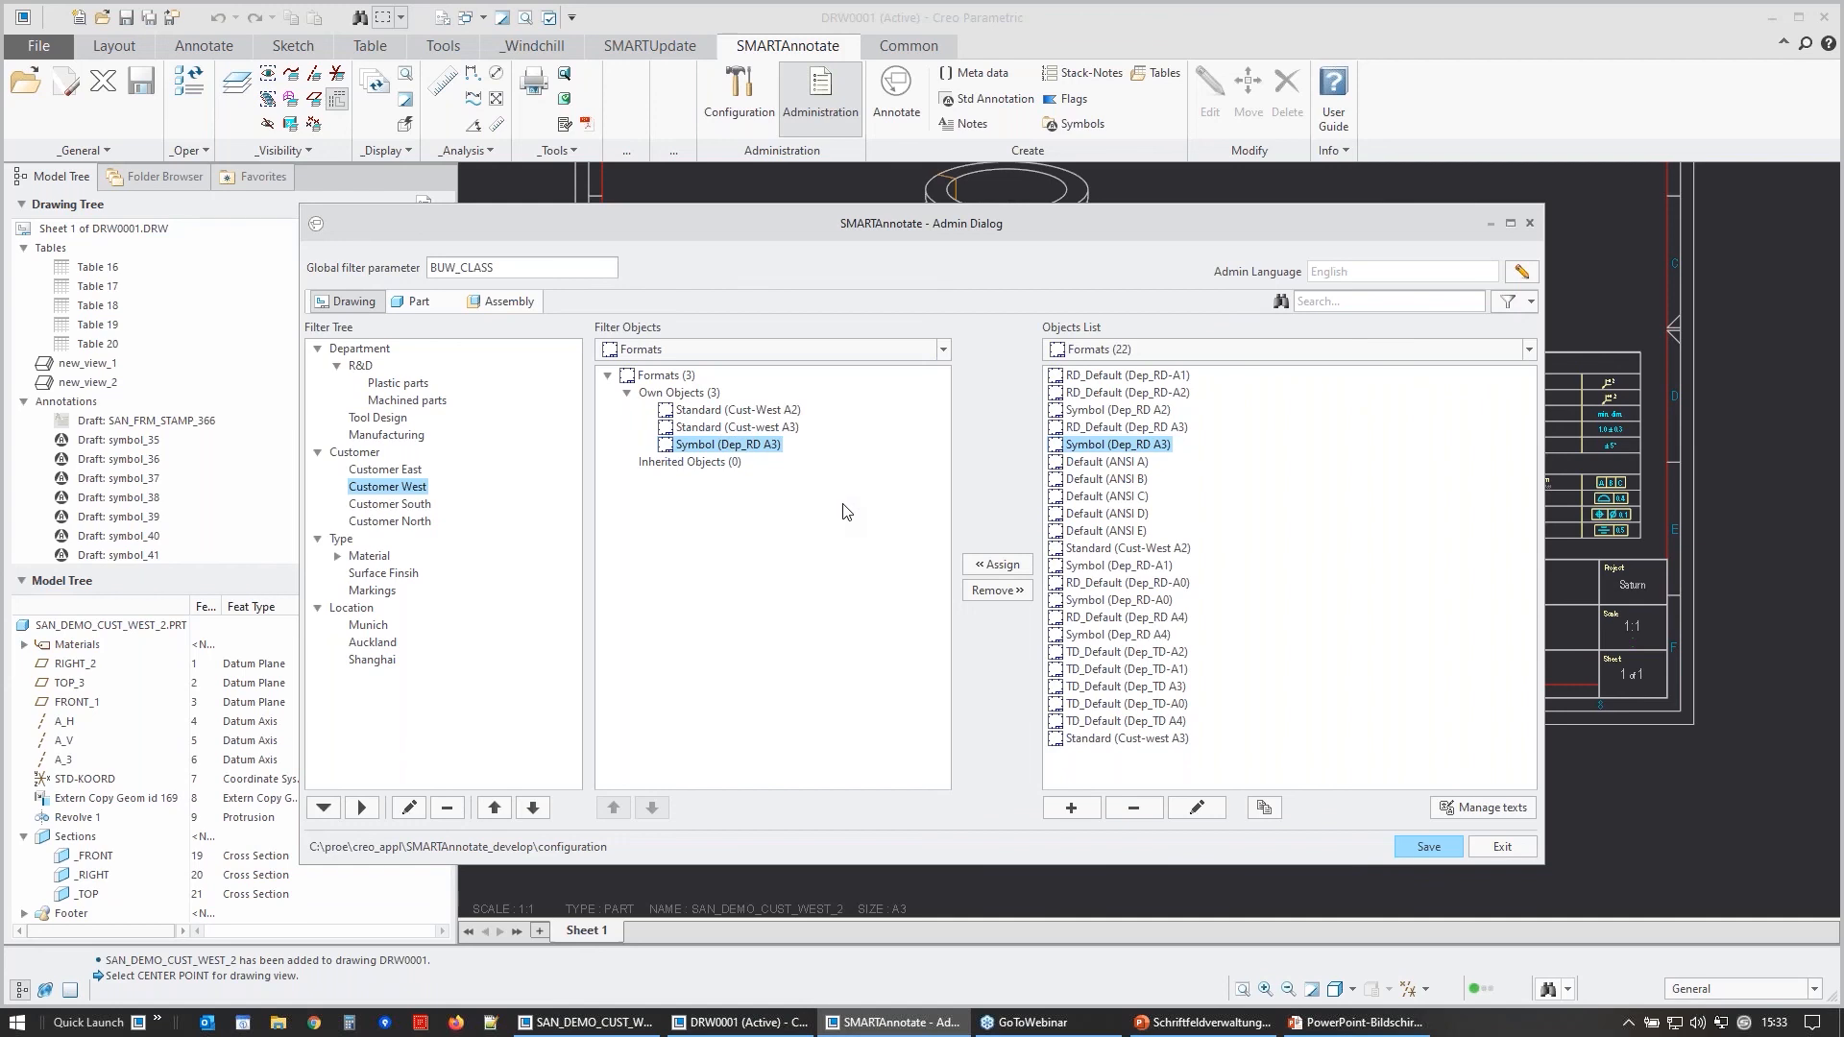
click(1500, 849)
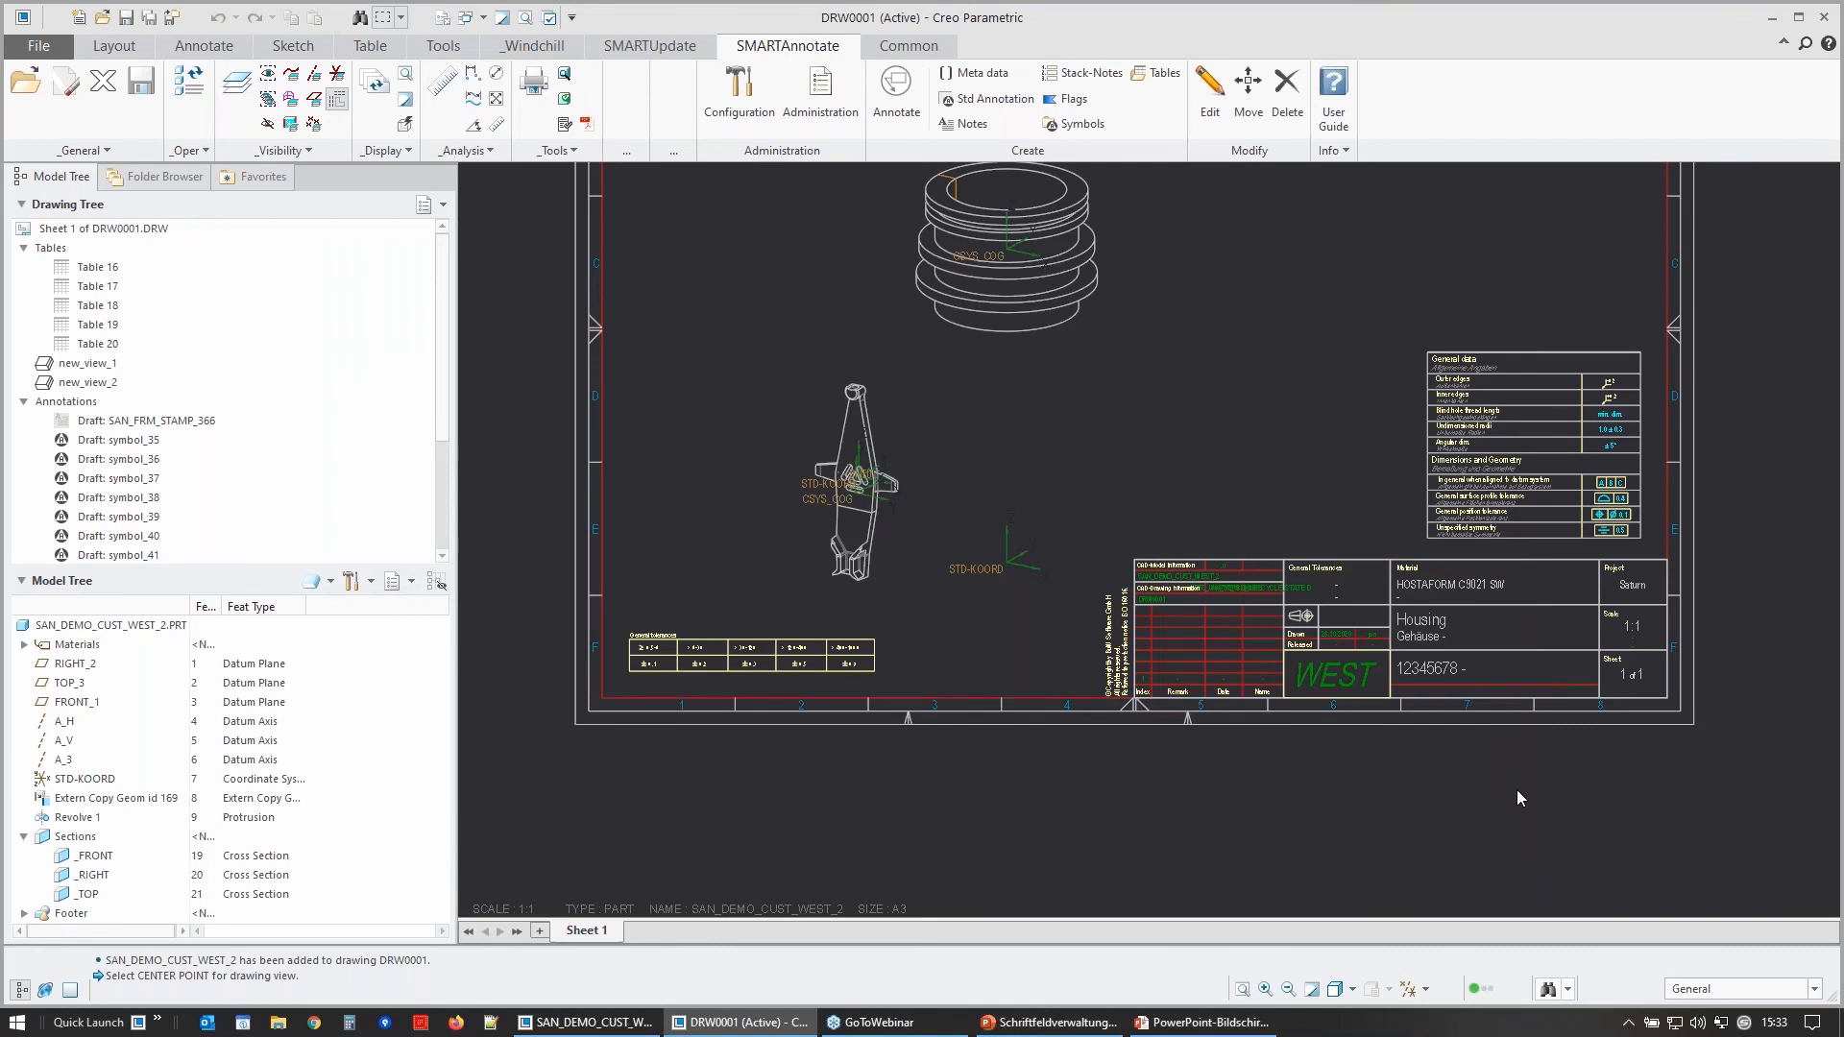
- Switch to the running PowerPoint slide show with the Live Demo slide
key(alt+Tab)
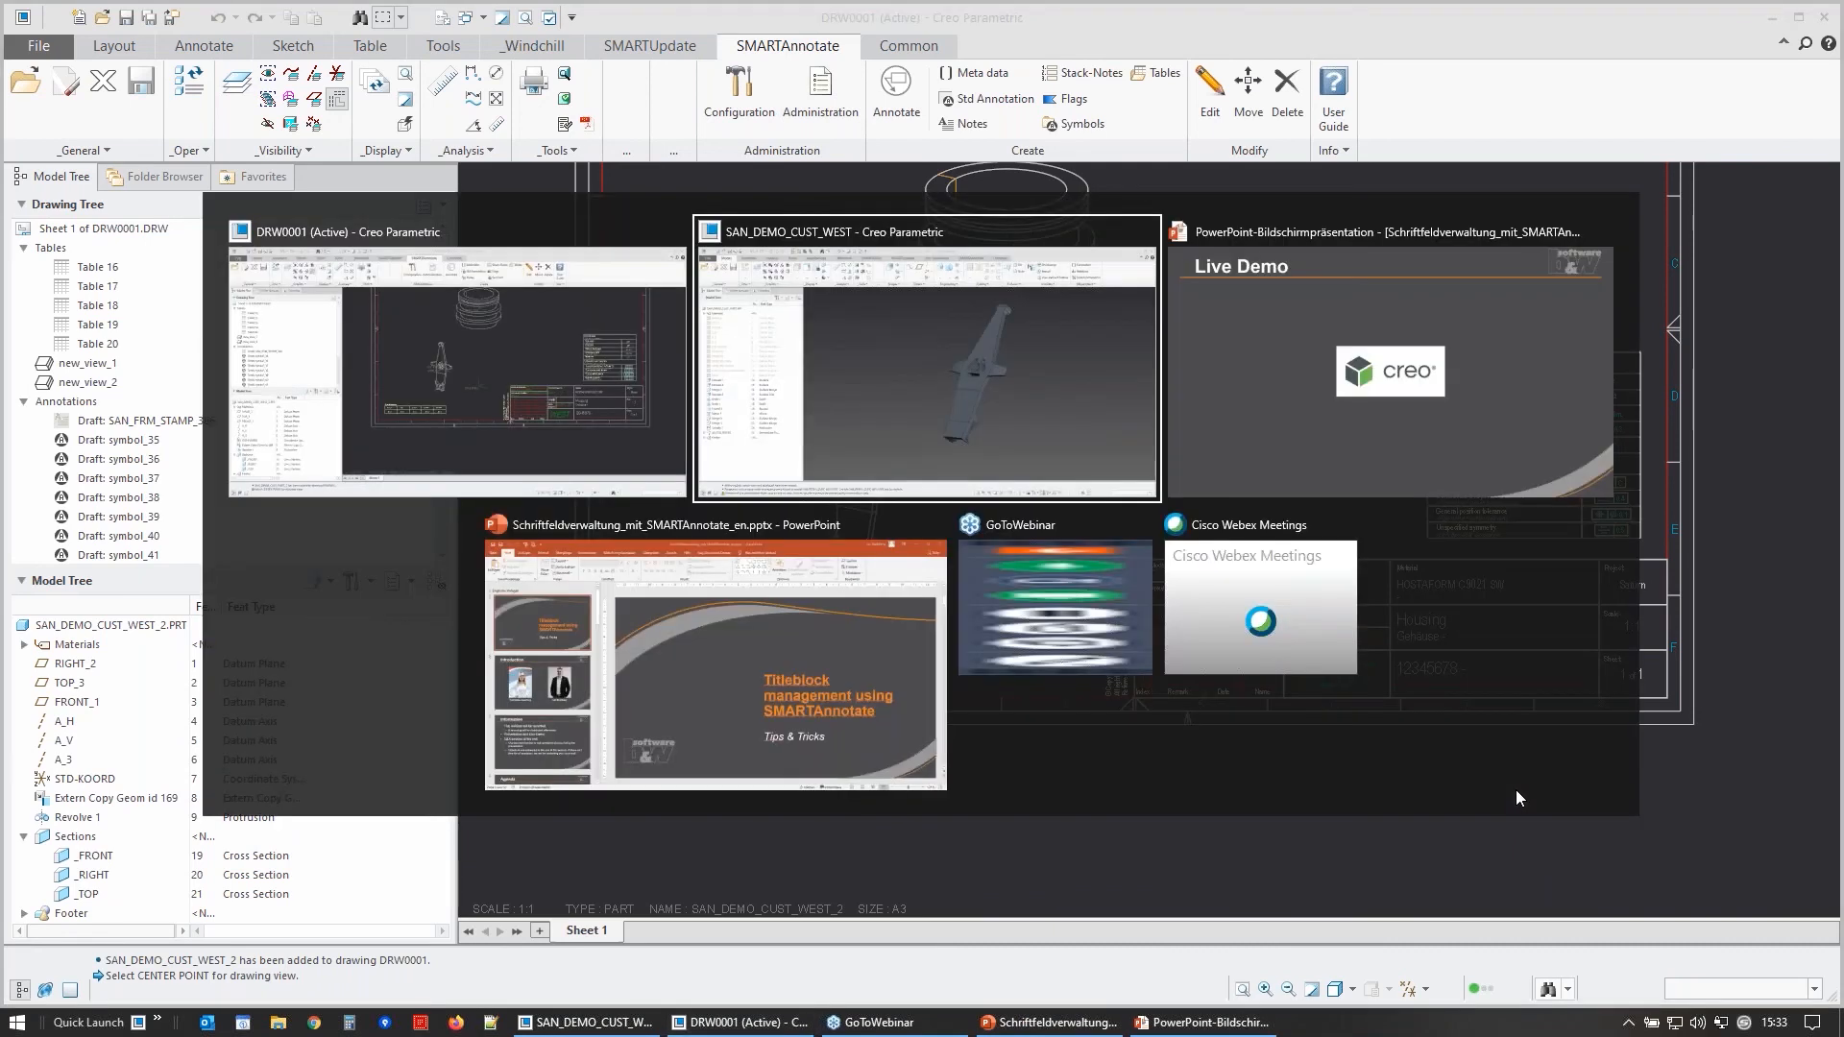
key(Tab)
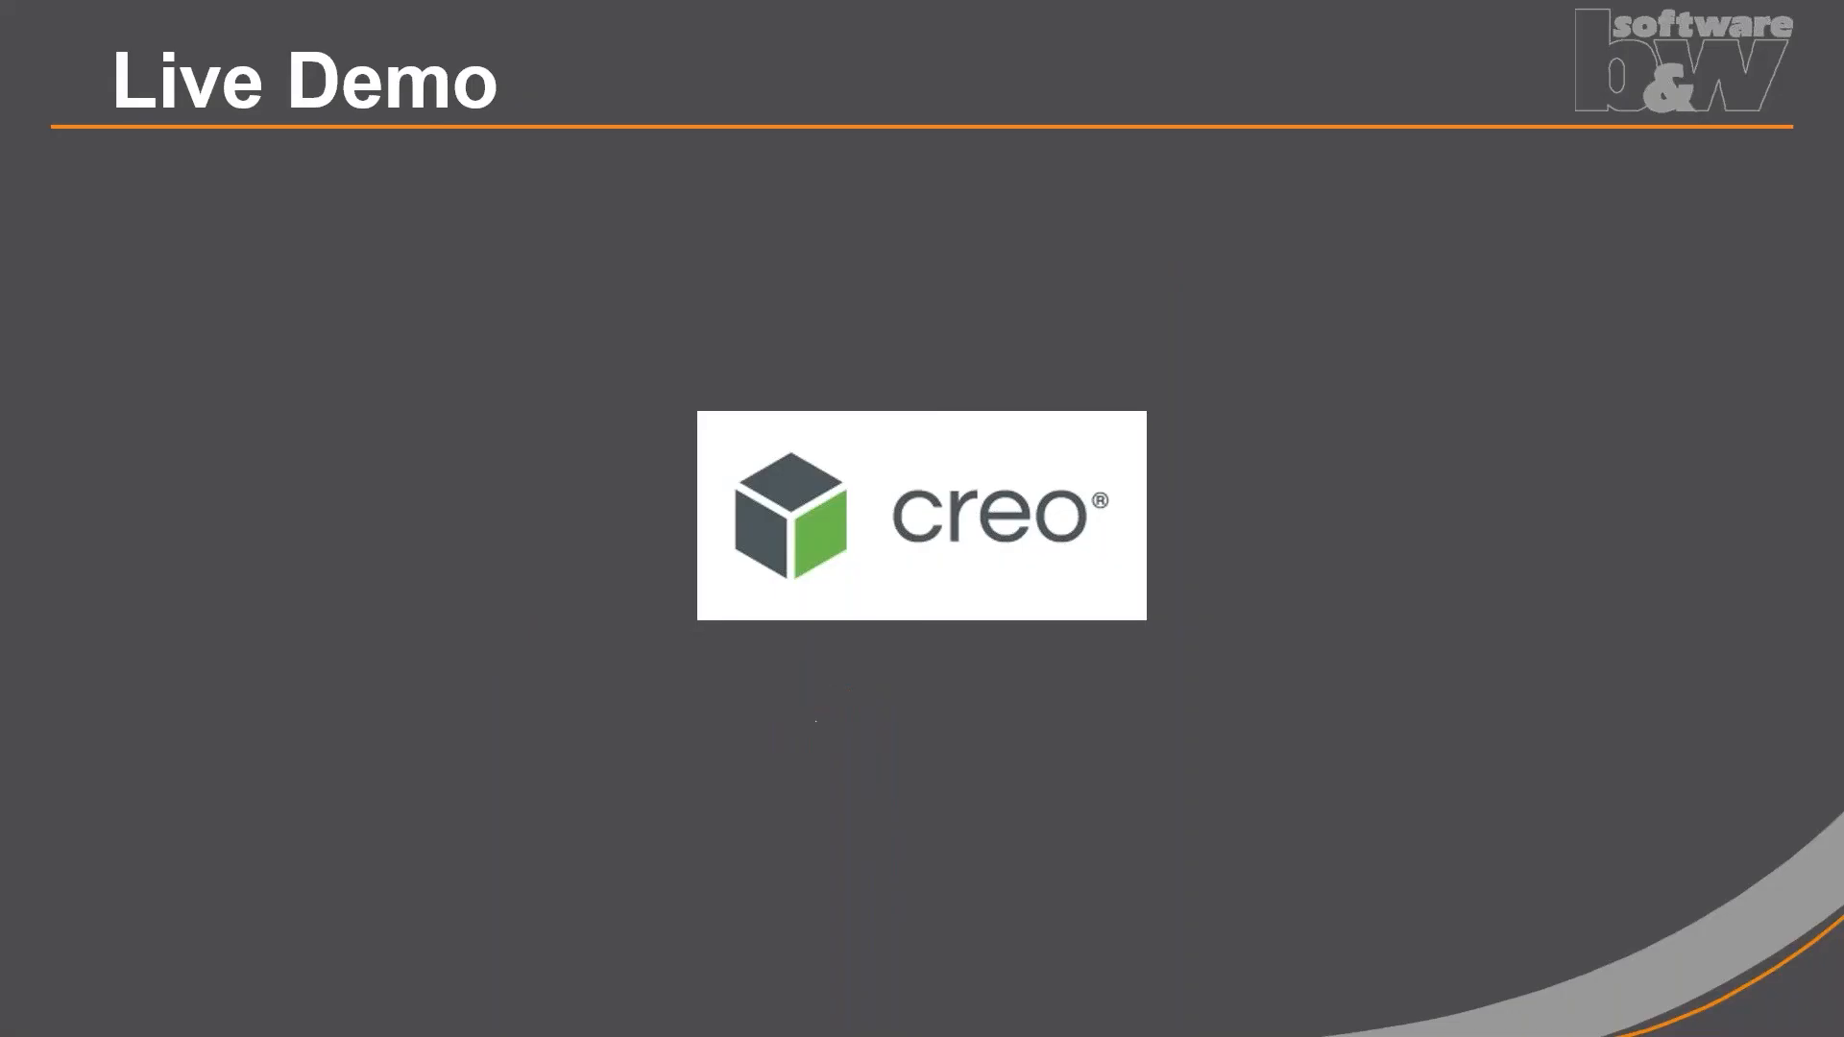